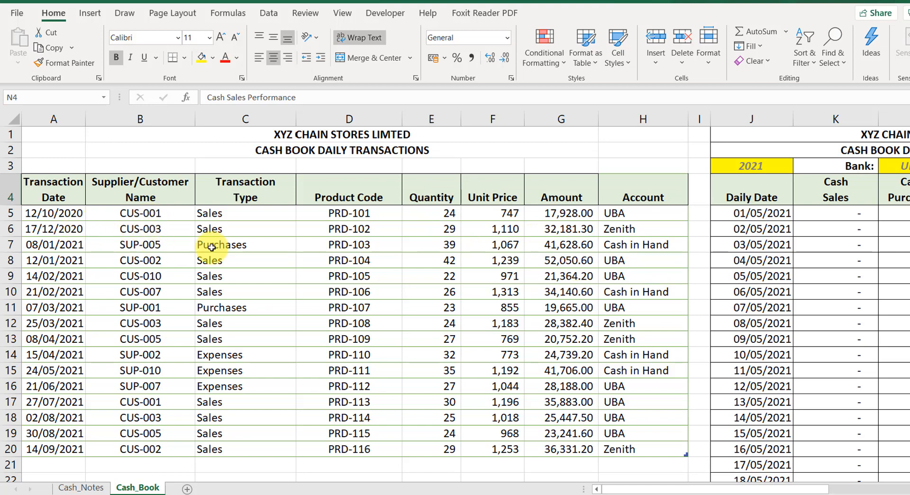
Look over the daily transactions table and the bank options available for the daily report.
click(341, 230)
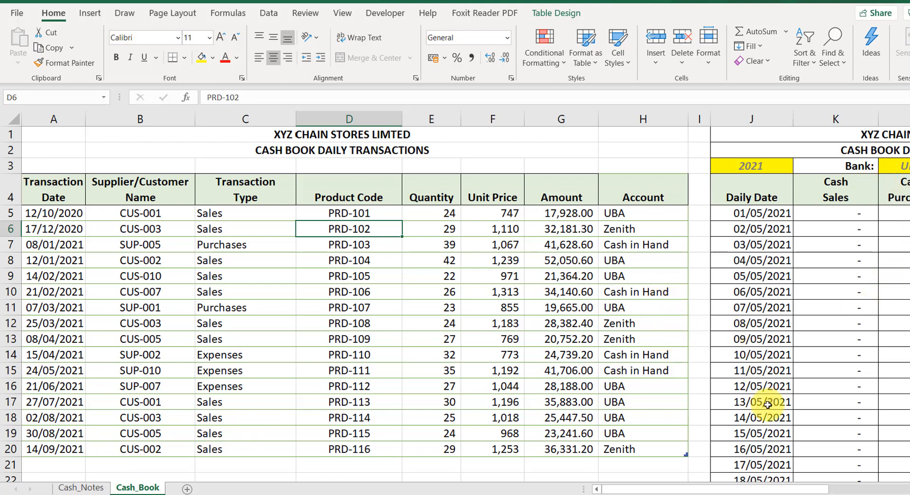
drag(714, 488, 798, 476)
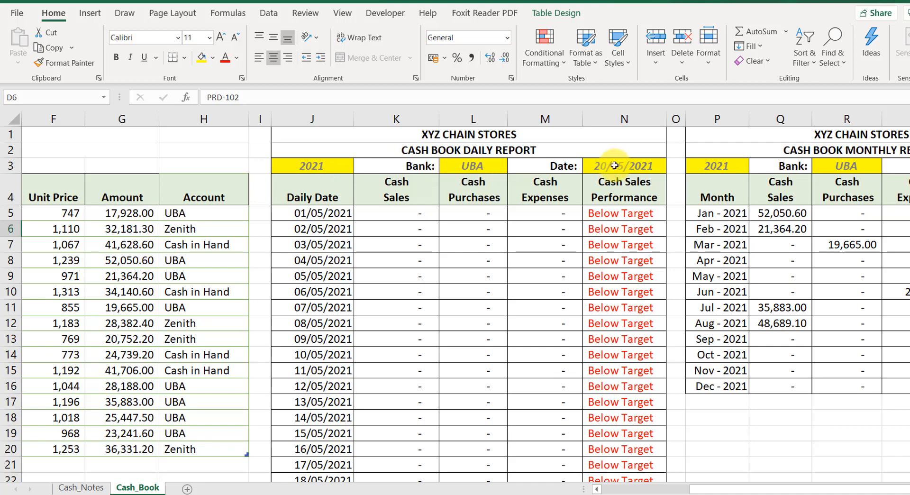
click(464, 166)
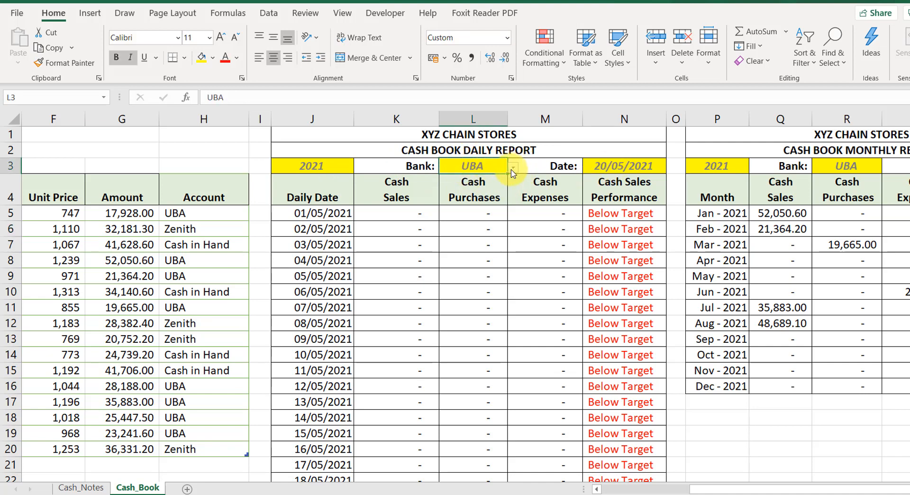
click(513, 167)
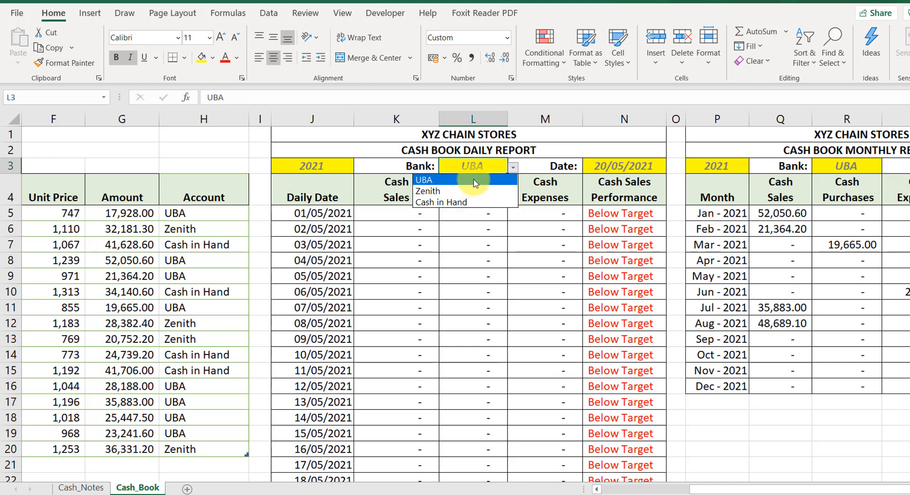
click(641, 168)
Set the date of the Cash Book Daily Report to 20/01/2021.
click(631, 165)
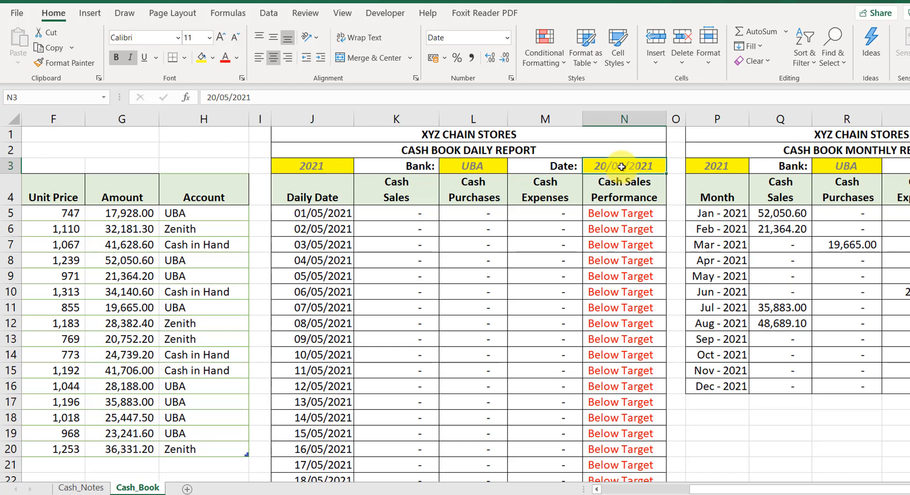
scroll(324, 206, down, 10)
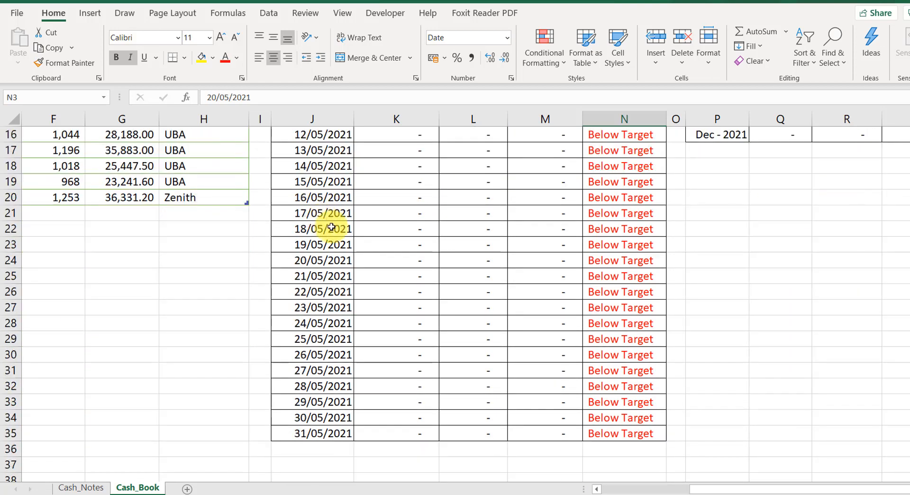
scroll(484, 217, up, 10)
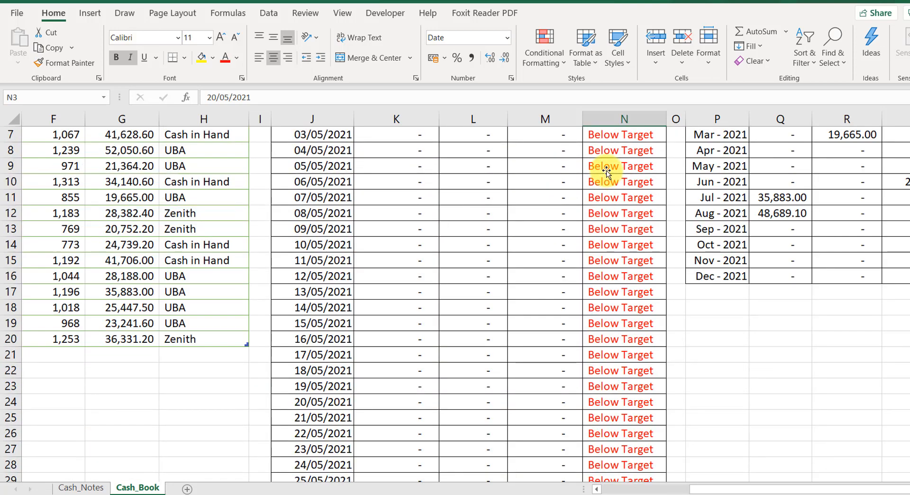
double_click(622, 167)
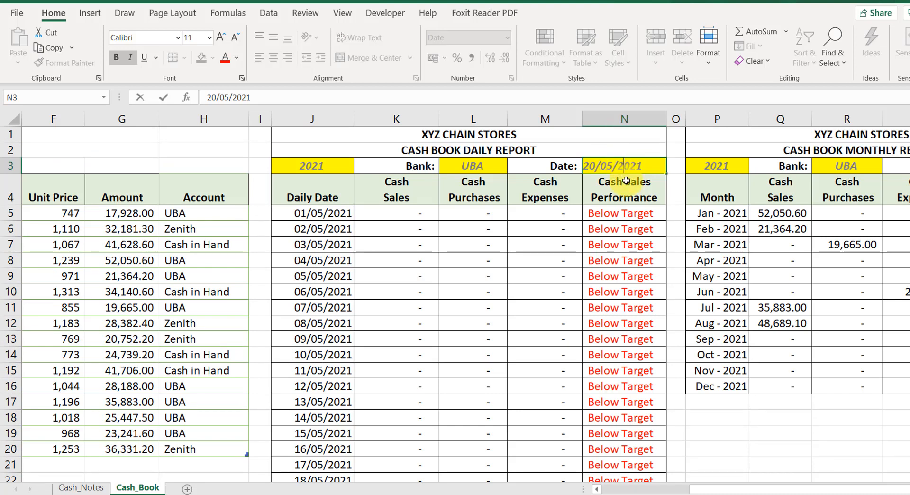
text(1)
key(Return)
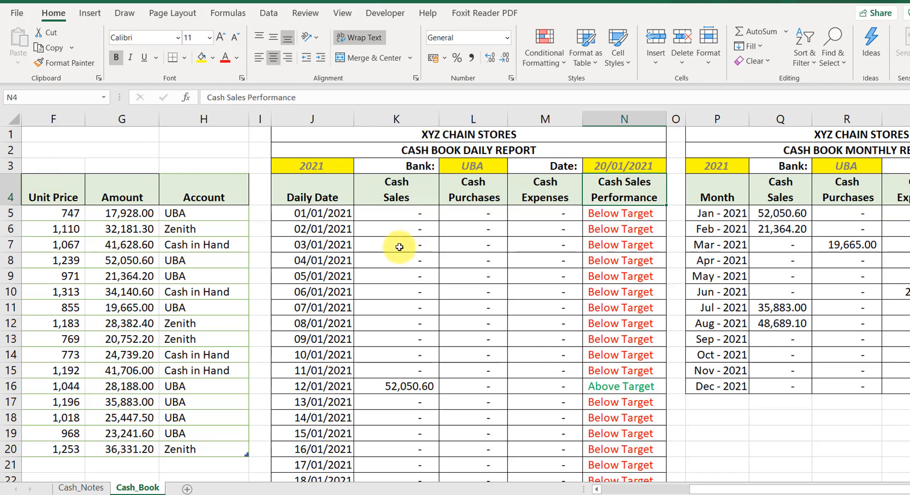
Examine the Daily Date formula in J5 and the dates it fills down the column for the chosen month.
click(341, 216)
scroll(356, 350, down, 8)
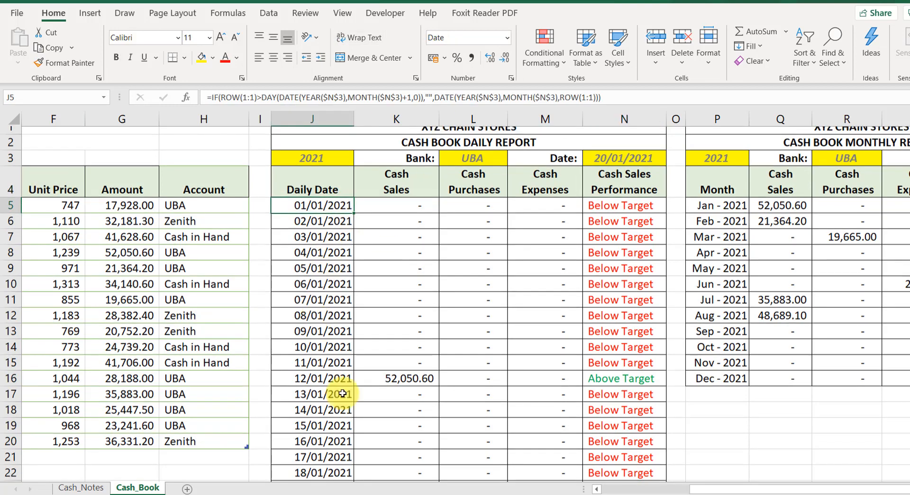
scroll(411, 257, up, 8)
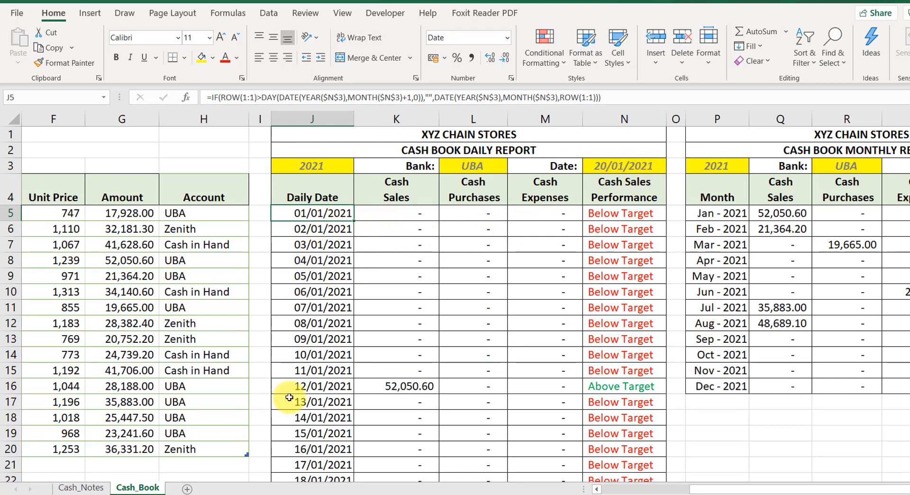
scroll(332, 429, down, 6)
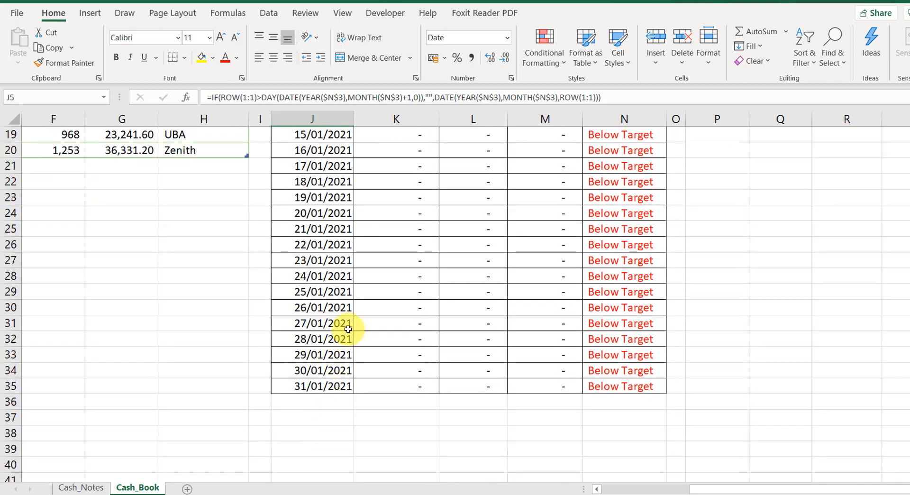
scroll(353, 318, up, 6)
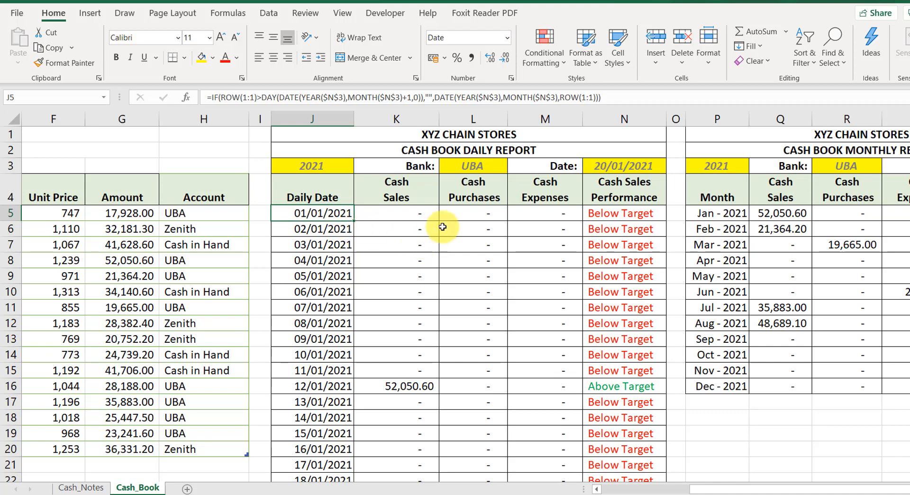
Review the daily report's bank options and compare its cash figures with the transactions table.
click(485, 166)
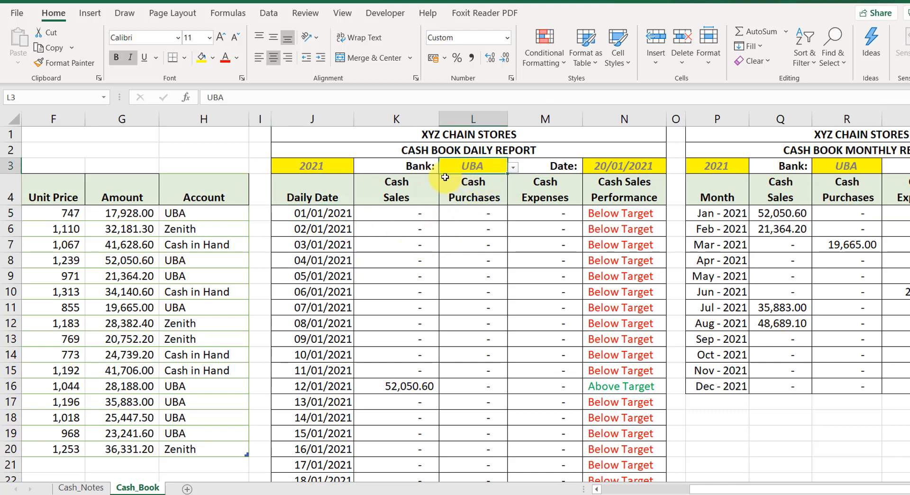
click(515, 169)
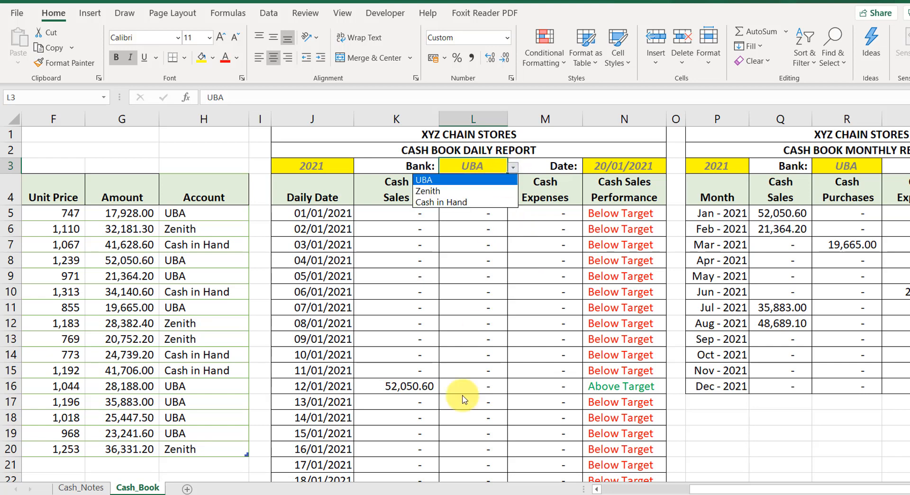
click(398, 341)
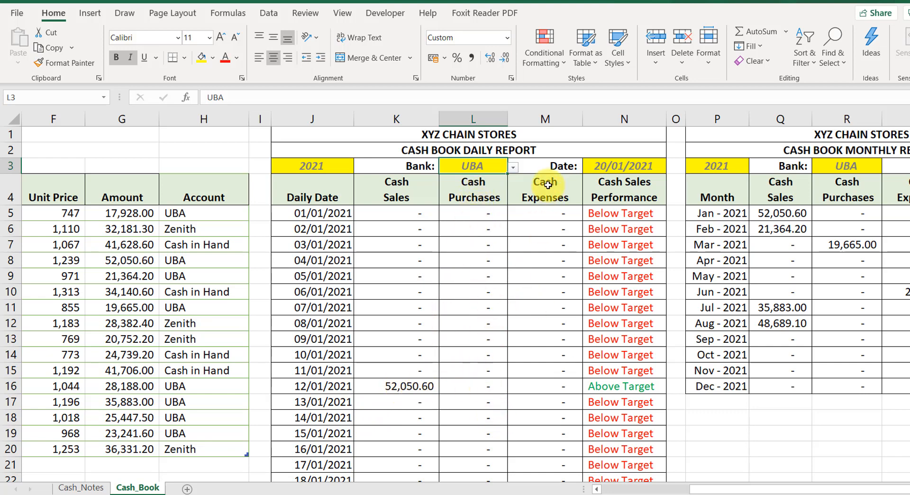
scroll(440, 417, down, 4)
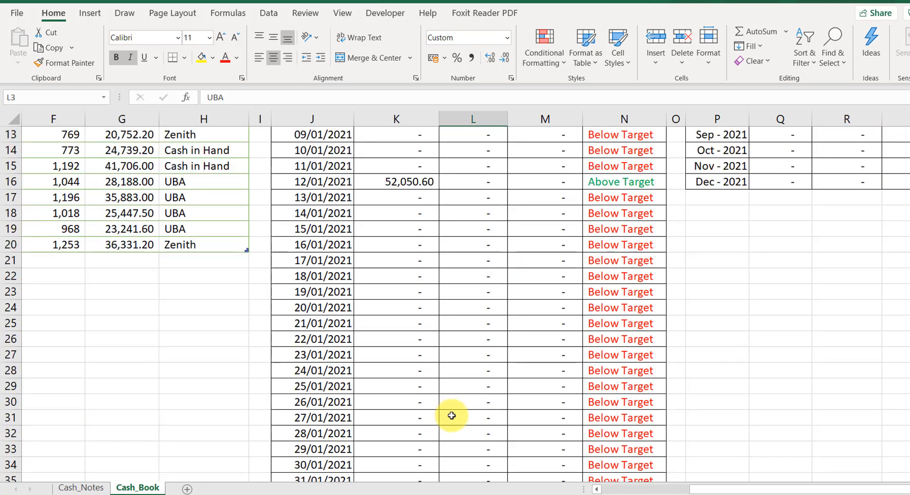
scroll(401, 375, up, 4)
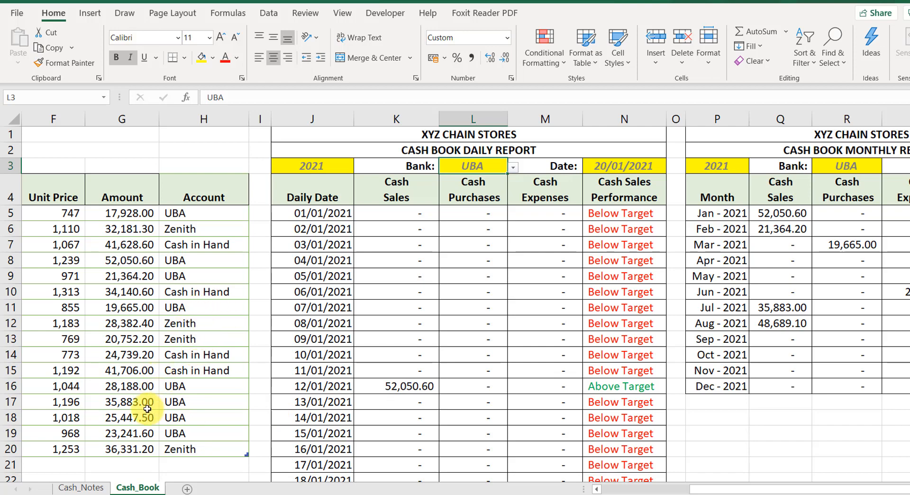
drag(694, 490, 606, 488)
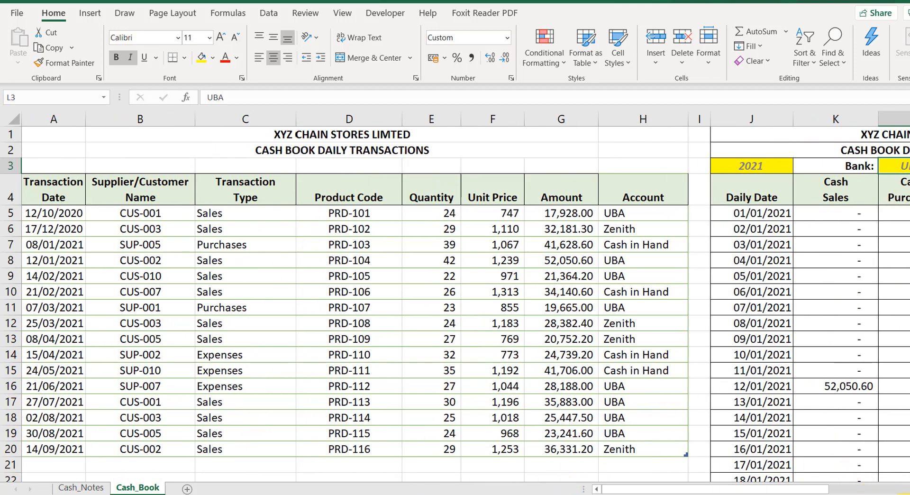
drag(791, 490, 880, 470)
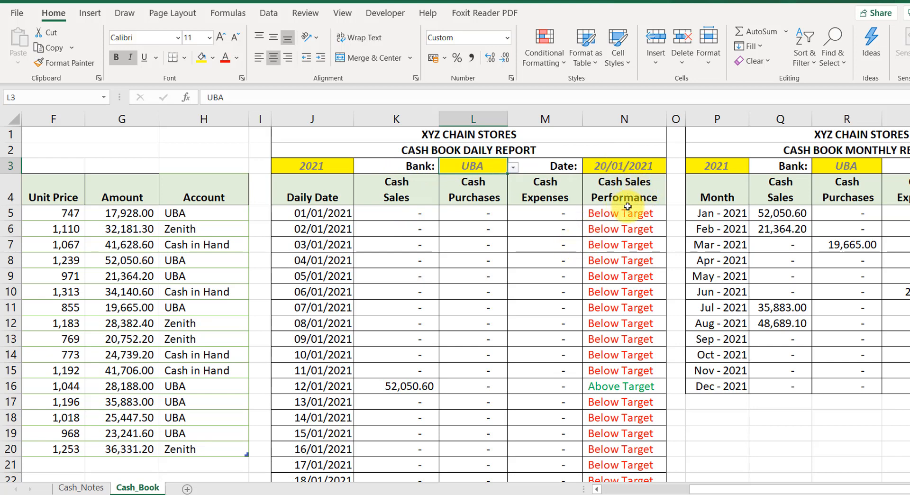
Examine the Cash Sales Performance formulas in N5, N16 and N8 of the daily report.
click(615, 214)
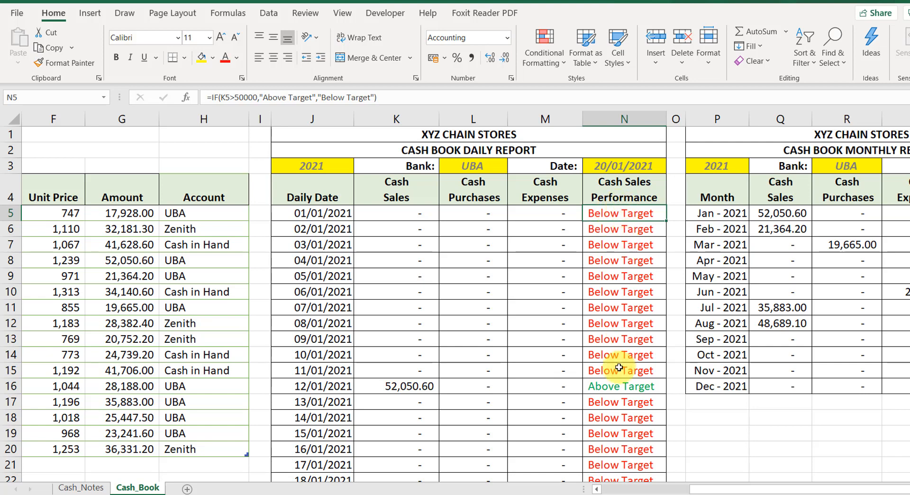
click(606, 387)
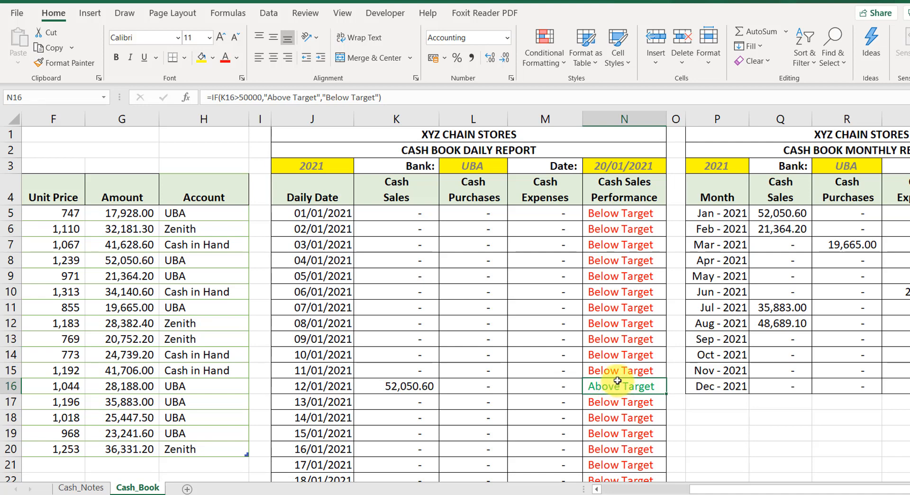
click(608, 260)
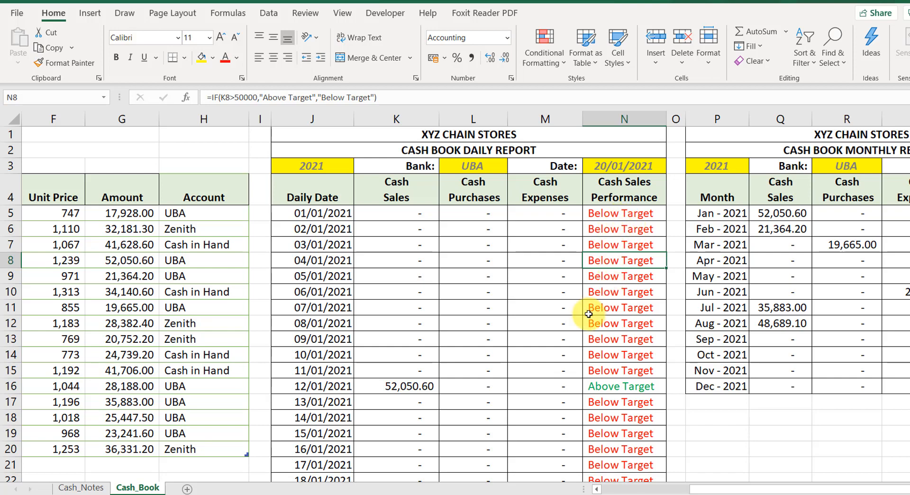
scroll(593, 348, down, 2)
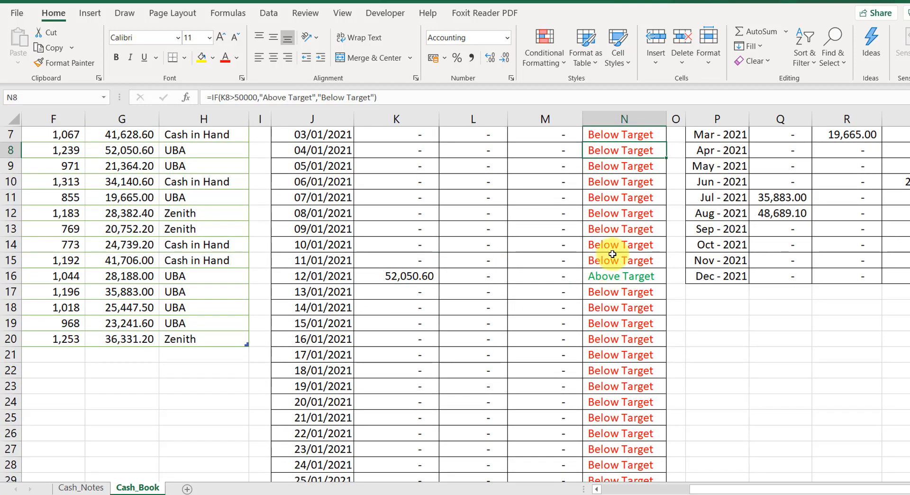
scroll(624, 275, up, 2)
scroll(611, 247, down, 1)
scroll(597, 226, up, 1)
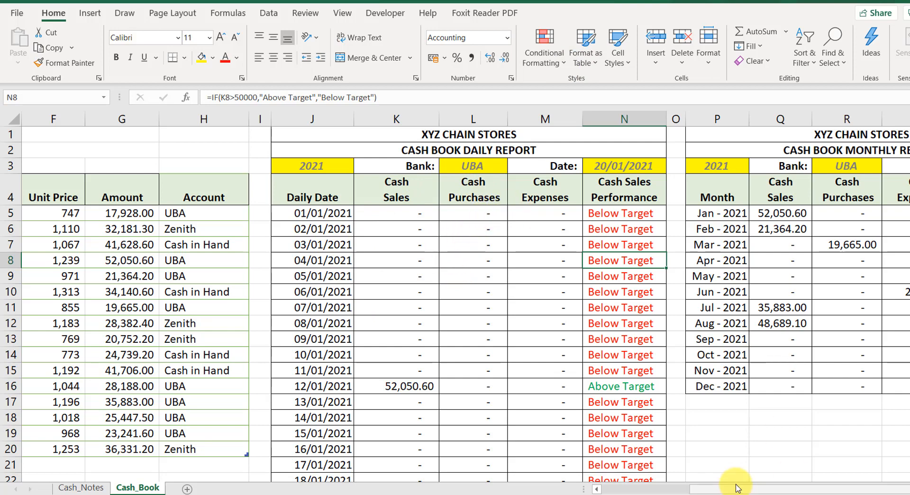
View the bank options available for the Cash Book Monthly Report.
drag(729, 493, 763, 491)
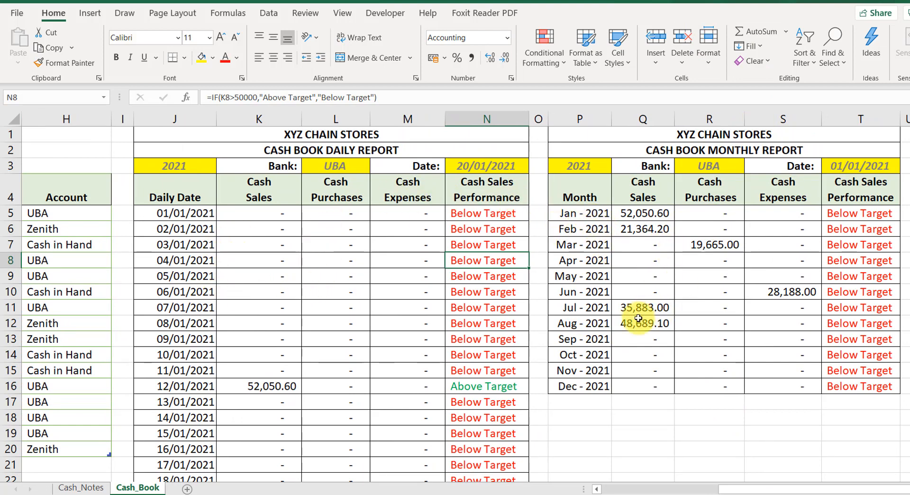
click(711, 155)
click(709, 163)
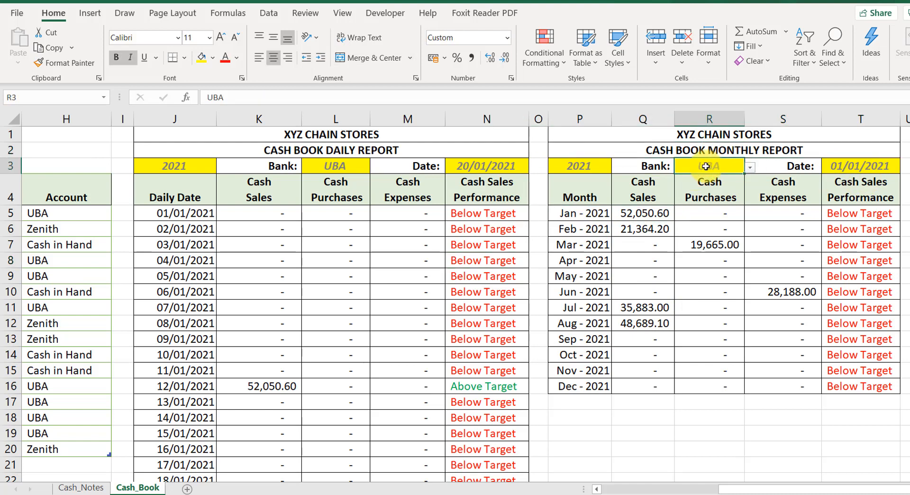
click(750, 167)
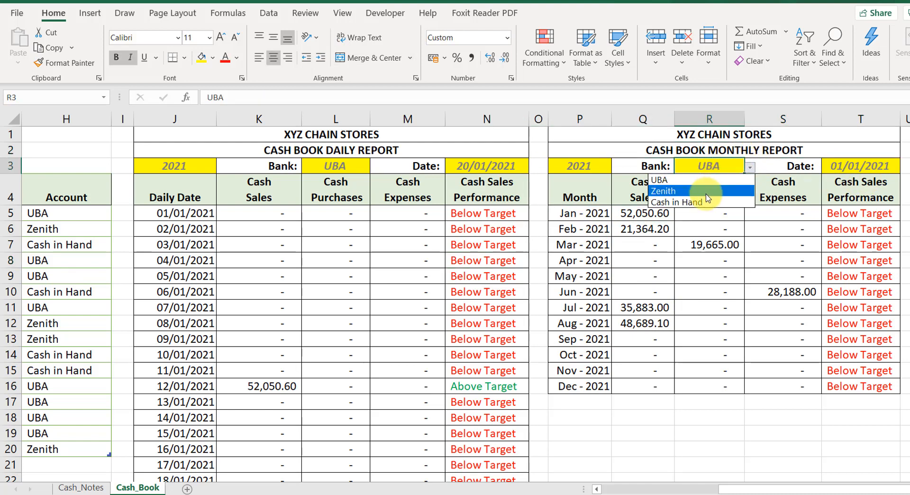
click(717, 168)
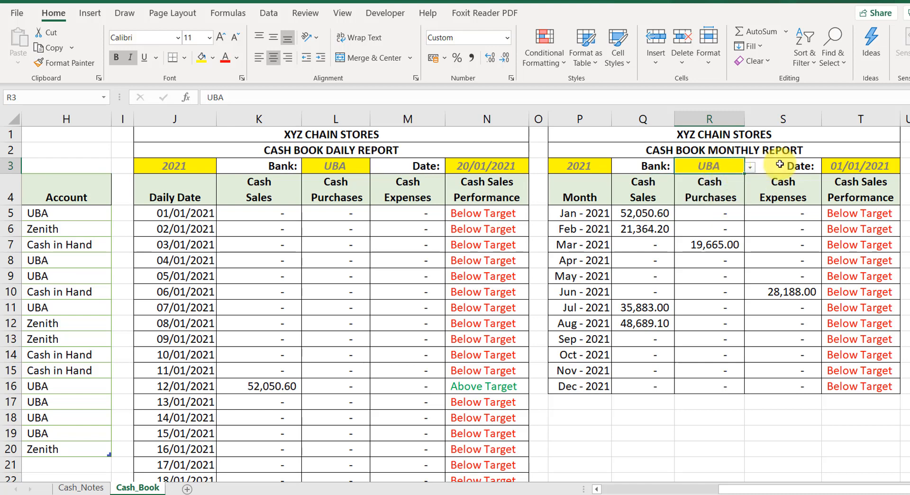
Set the date of the Cash Book Monthly Report to 01/01/2020.
click(860, 164)
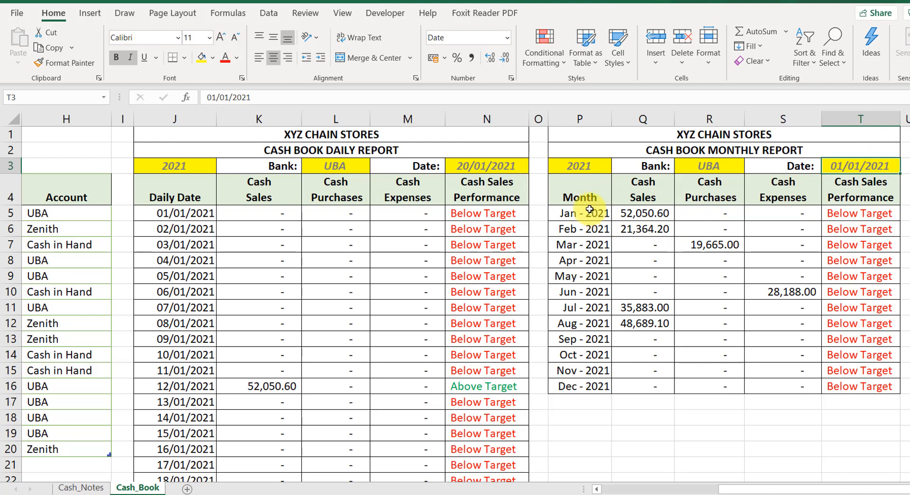
double_click(889, 166)
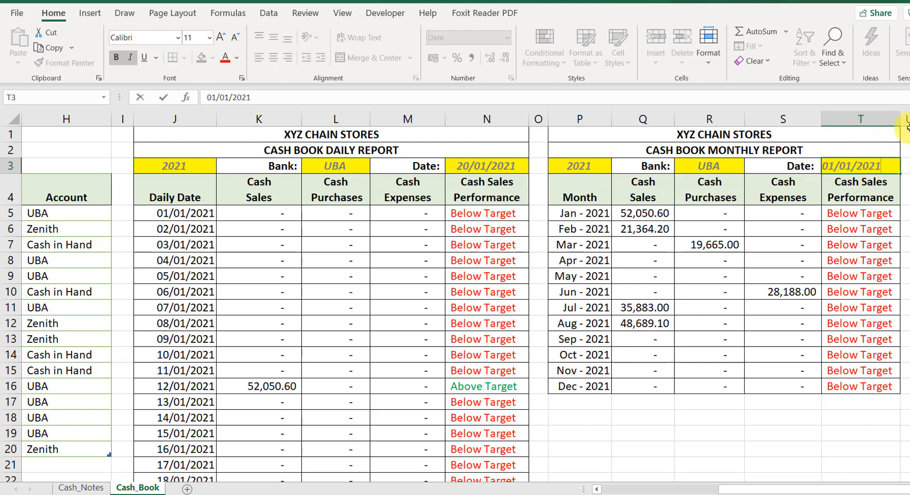
key(Return)
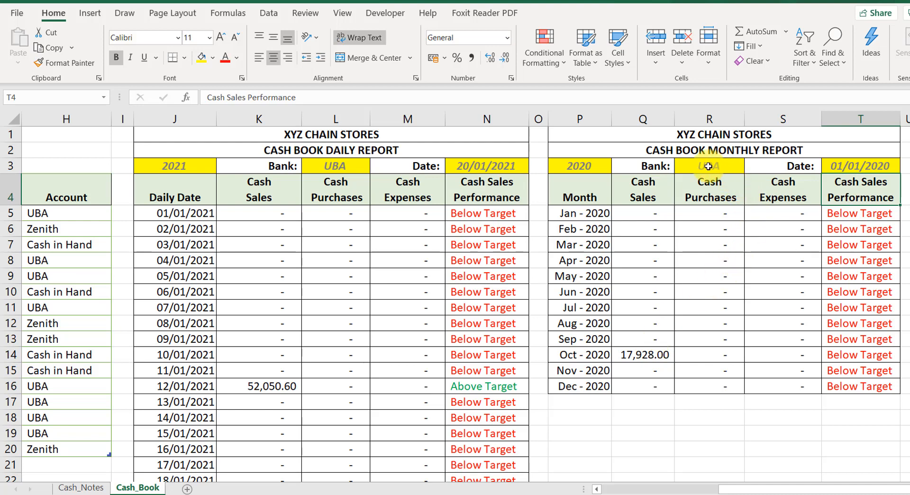
Set the monthly report's date to 01/01/2021 and return to the daily transactions table.
double_click(887, 165)
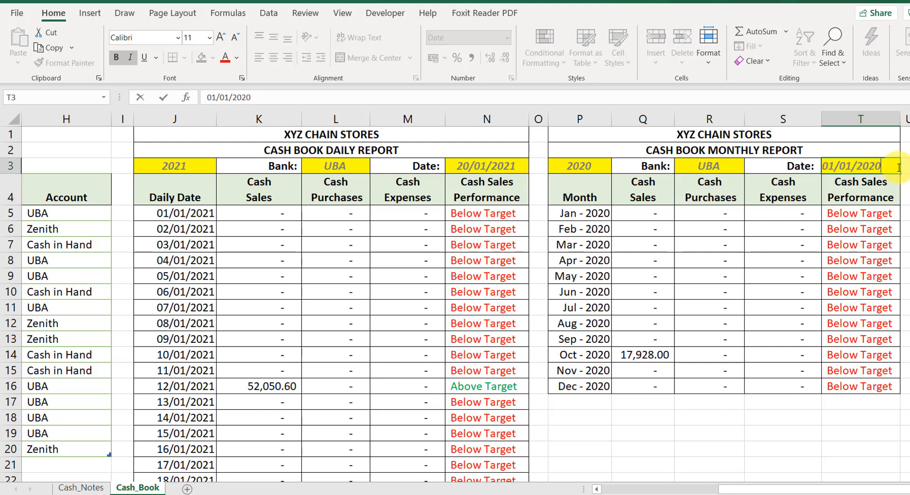
key(BackSpace)
text(1)
key(Return)
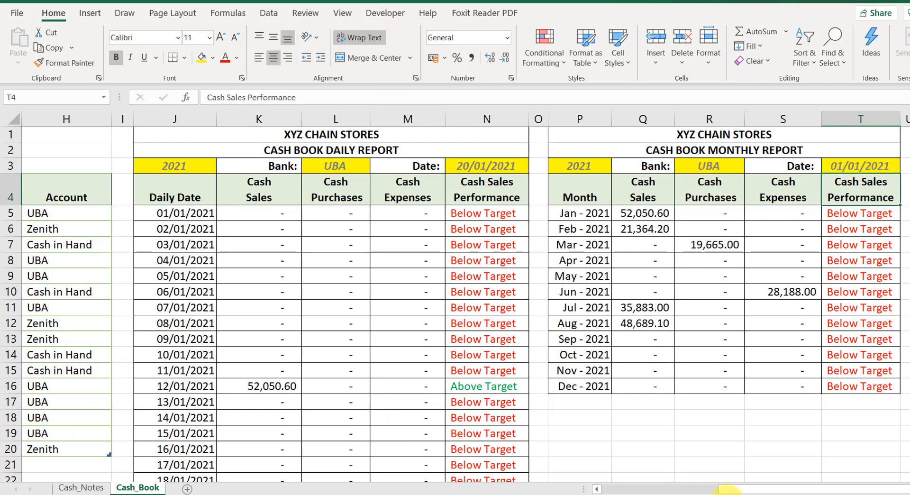
drag(744, 488, 593, 461)
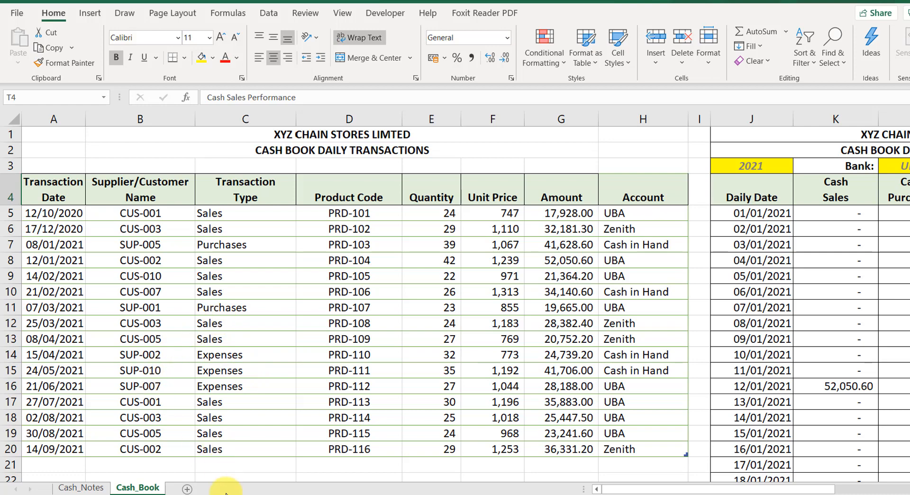
Add a new worksheet and copy the daily transactions data A4:H20 from the Cash_Book sheet.
click(186, 489)
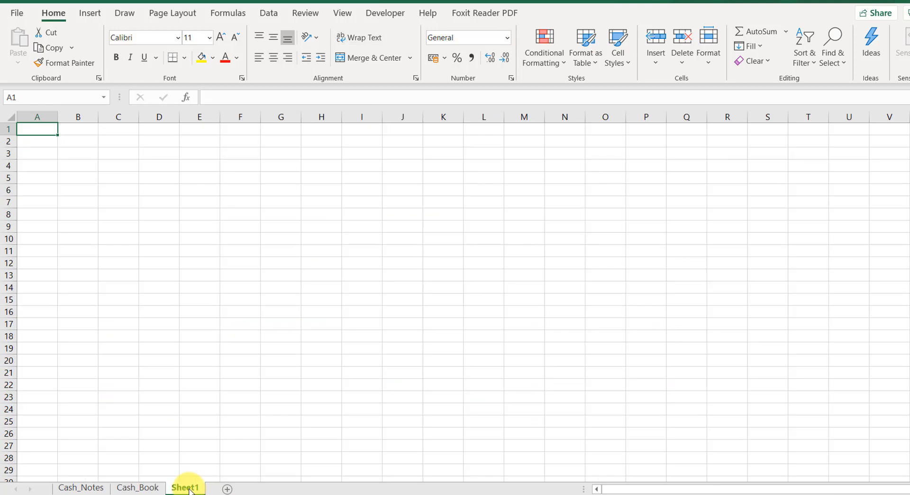
click(137, 488)
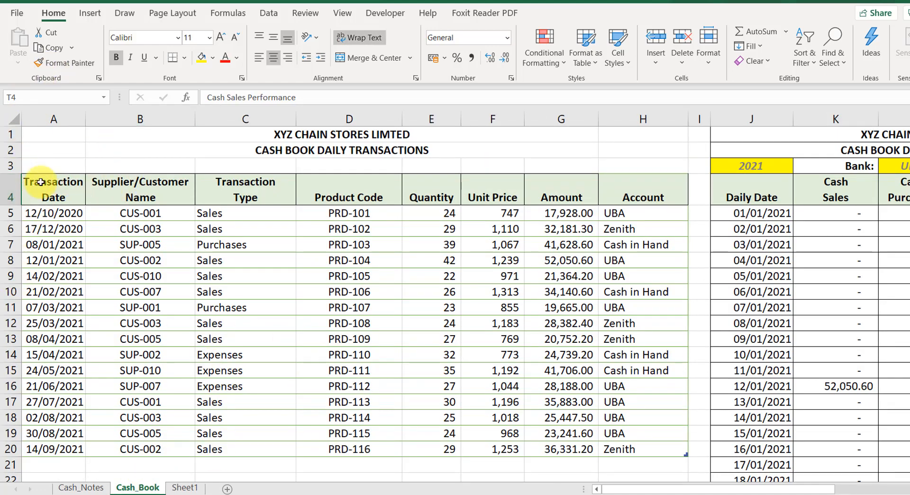
drag(41, 185, 636, 456)
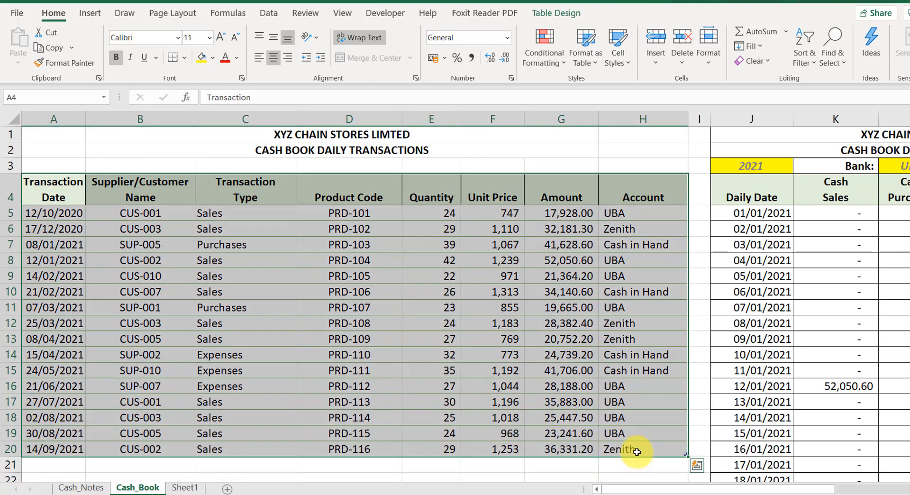
key(ctrl+c)
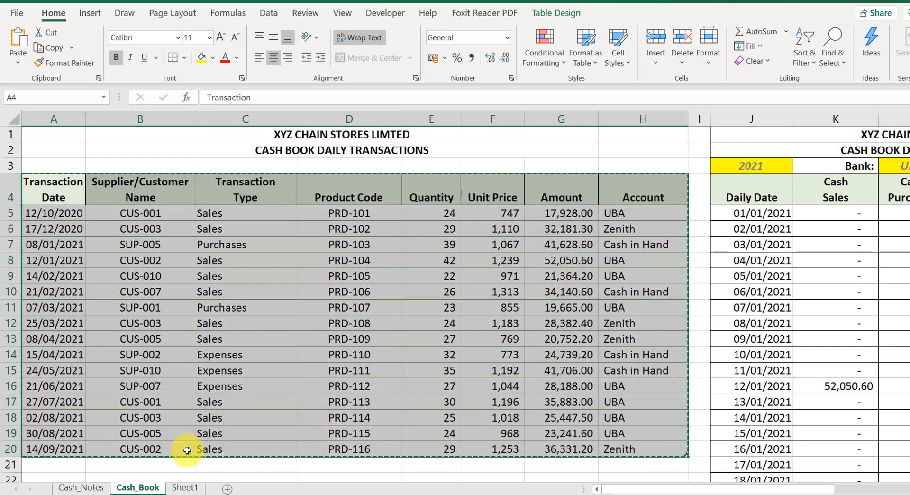
Paste the copied transactions as values only into Sheet1, starting at cell A4.
click(185, 487)
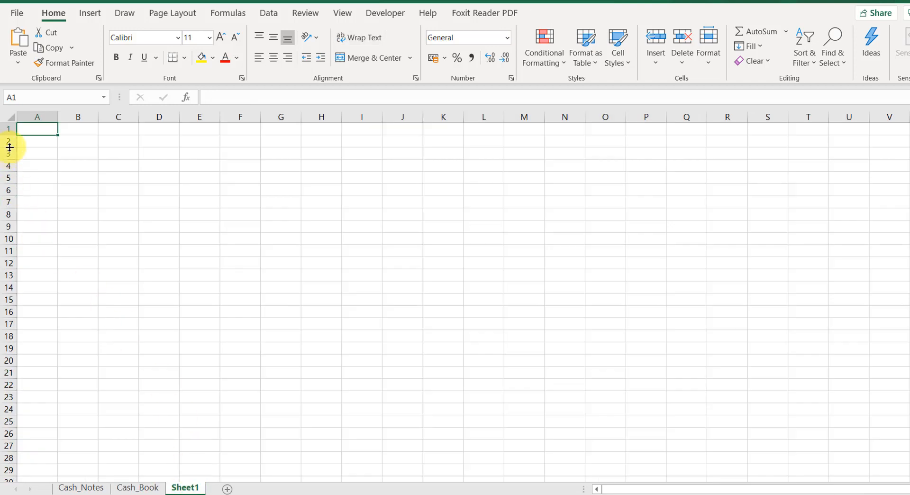
click(26, 164)
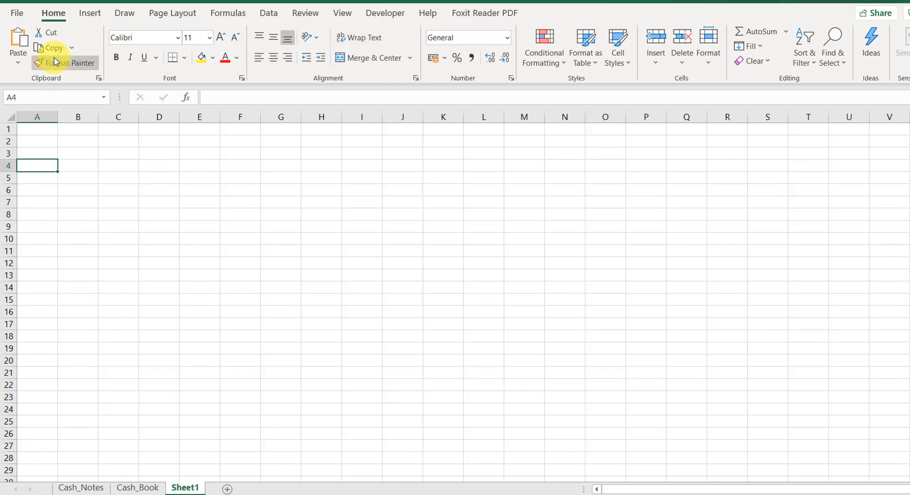
click(18, 66)
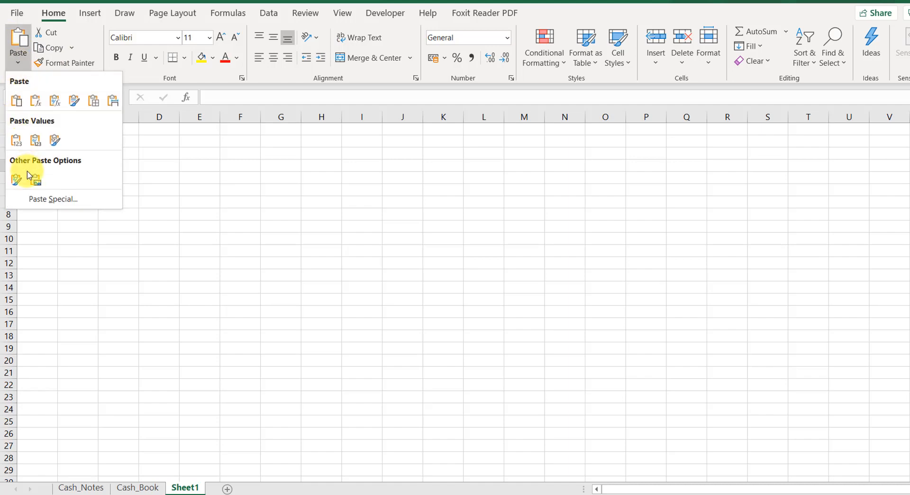
click(17, 140)
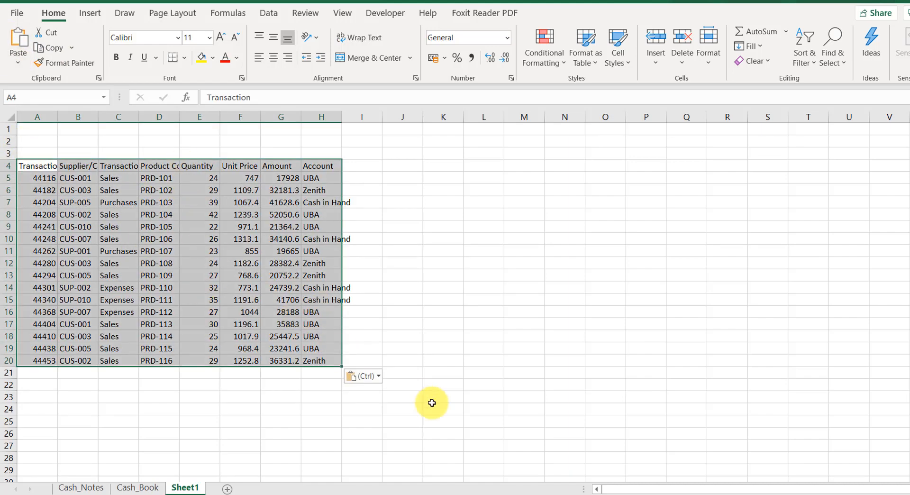
Make the column headers in A4:H4 bold.
click(36, 165)
drag(36, 166, 338, 168)
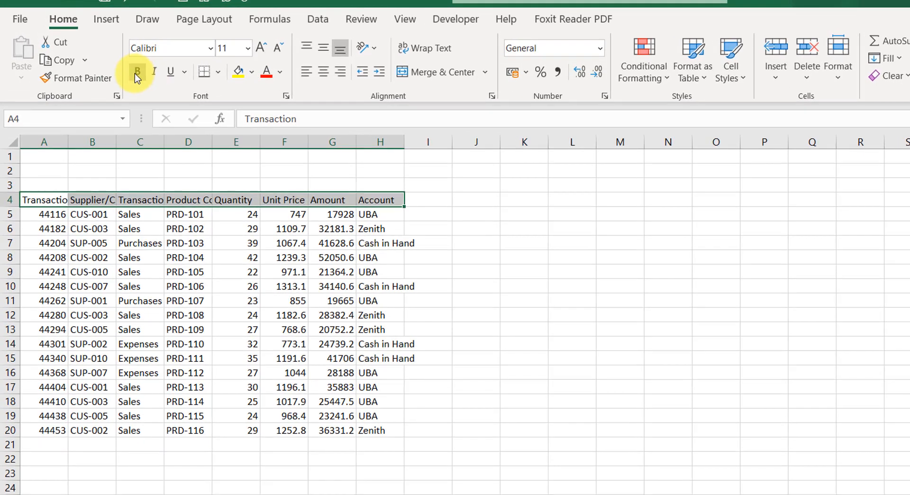
click(137, 75)
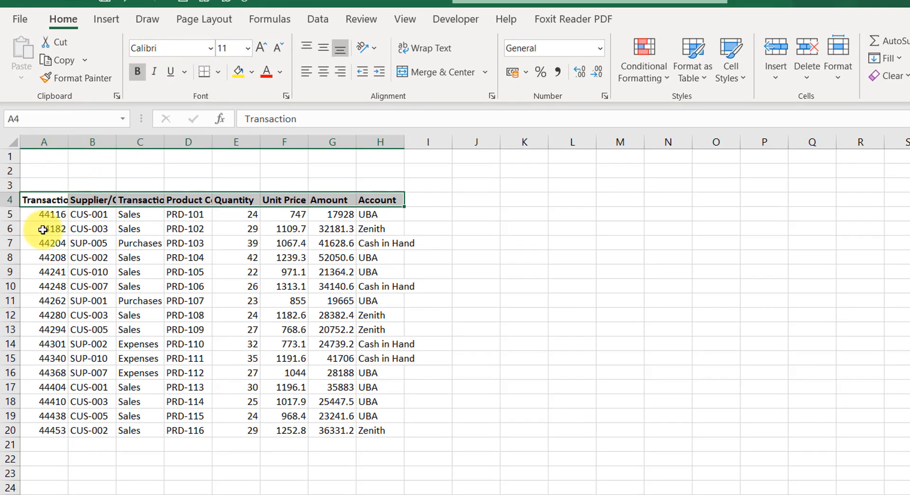
Format the transaction dates in A5:A20 as Short Date.
drag(46, 217, 44, 423)
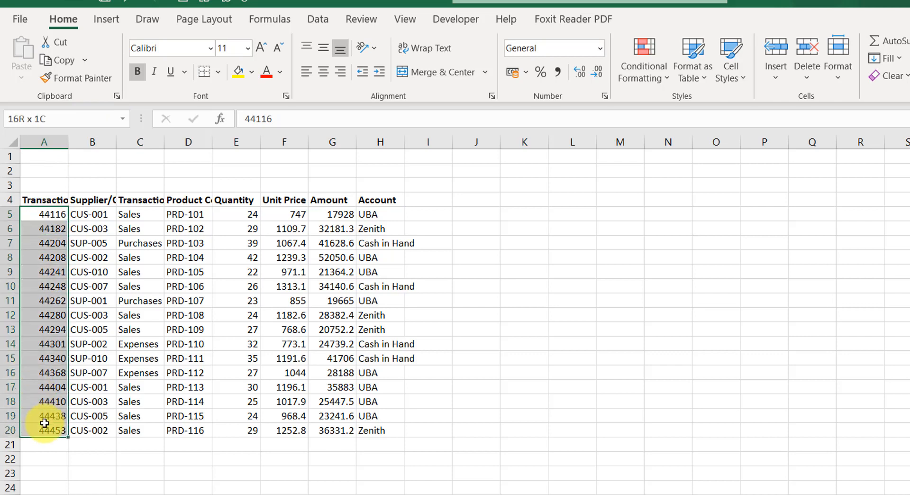
click(600, 47)
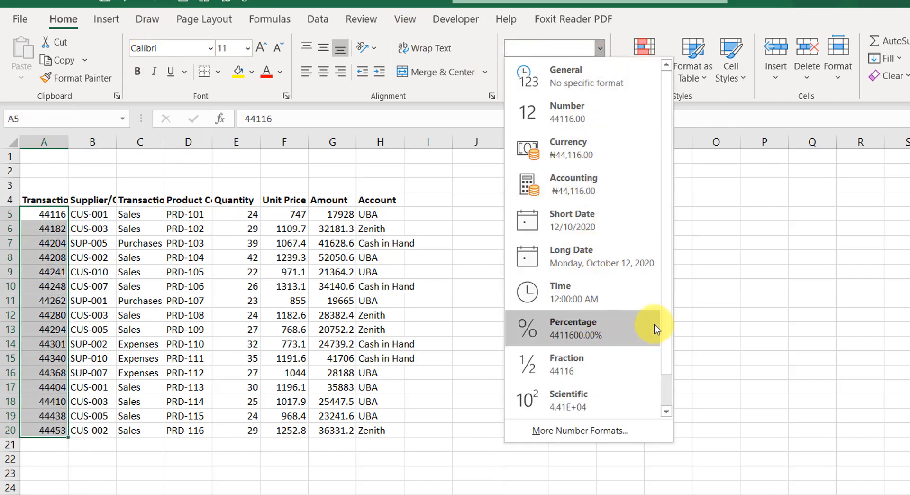
click(578, 223)
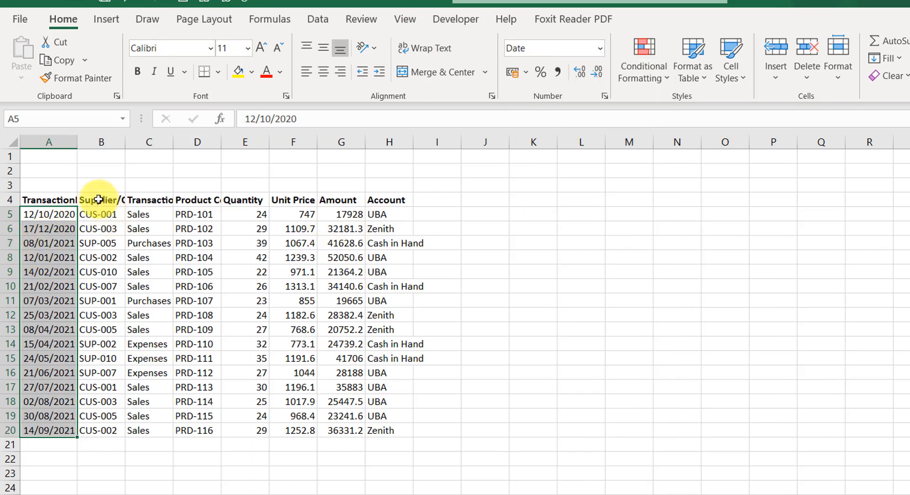
Apply the comma number style to the quantities, unit prices and amounts in E5:G20.
click(90, 214)
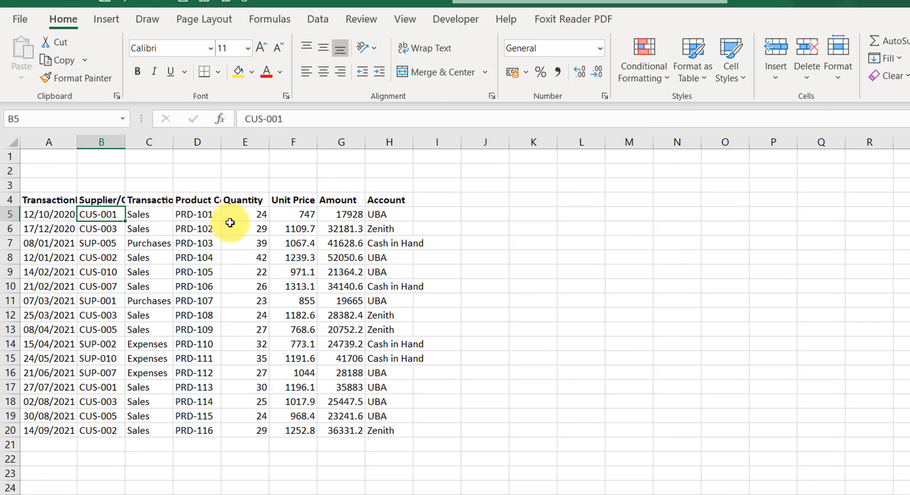
drag(254, 215, 336, 431)
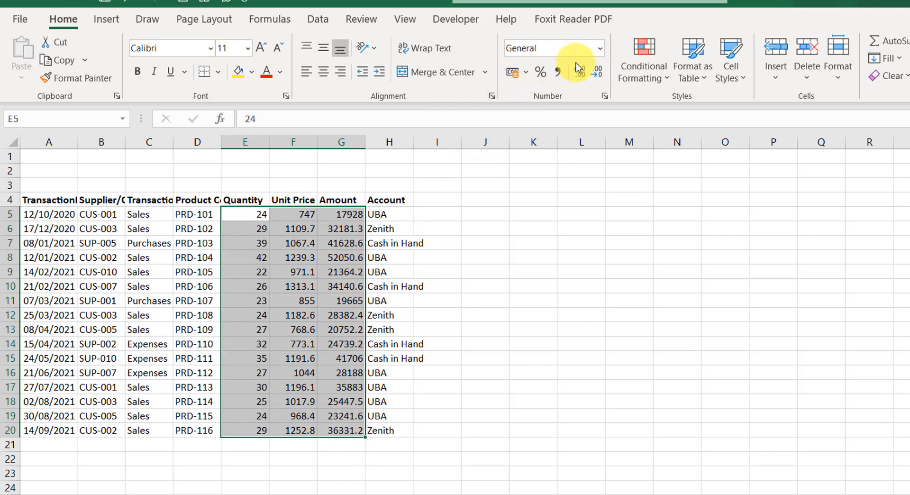
click(557, 75)
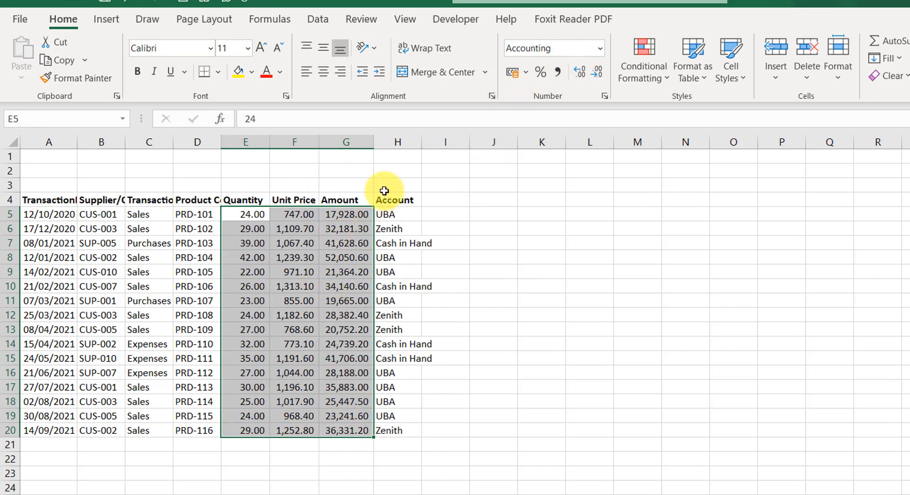
Widen column A and split its Transaction Date header onto two lines within the cell.
click(62, 203)
drag(80, 141, 91, 141)
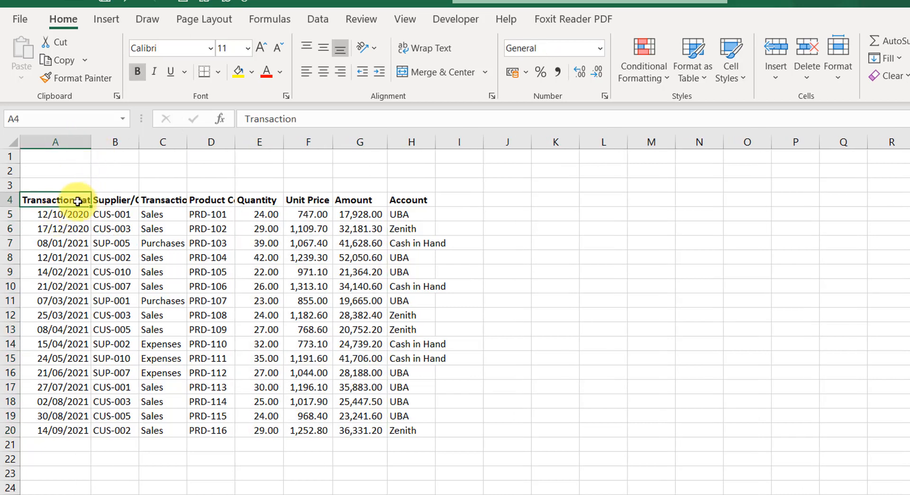
double_click(77, 201)
key(alt+Return)
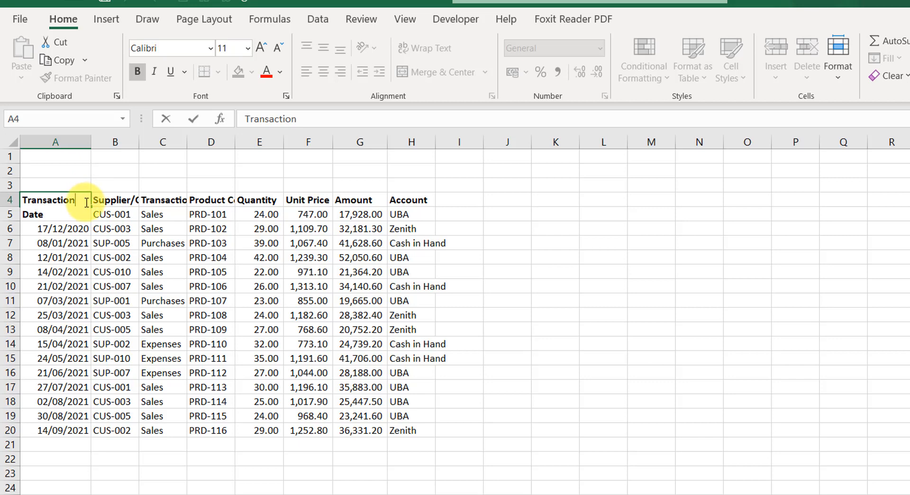
key(Return)
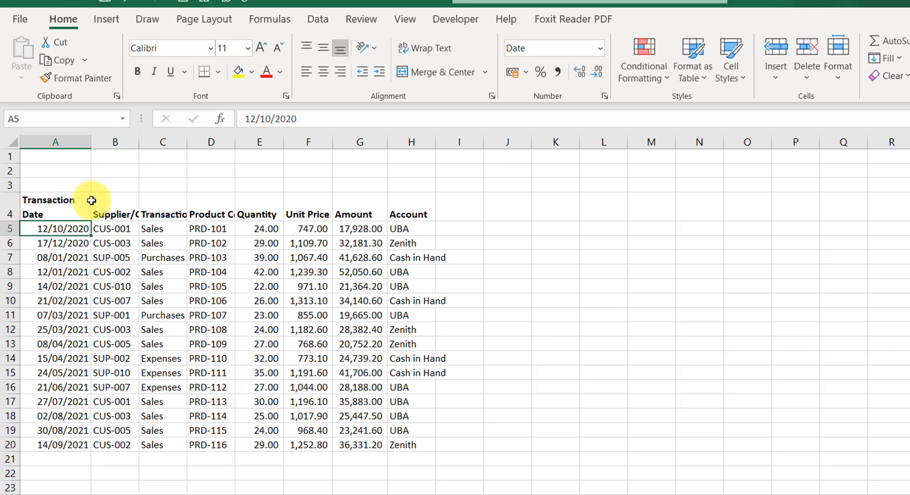
Split the Supplier/Customer Name header in B4 before "Name" and widen column B until "Supplier/Customer" fits on one line.
click(63, 205)
click(129, 204)
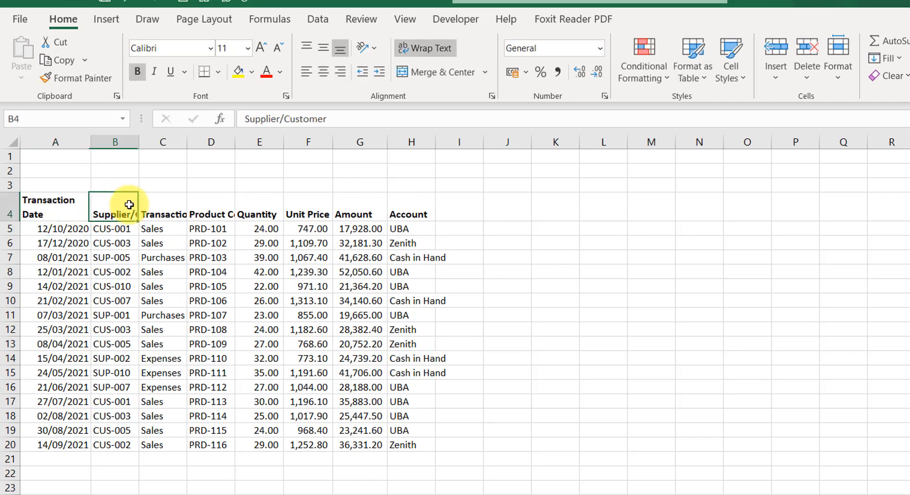
key(Return)
drag(138, 142, 170, 142)
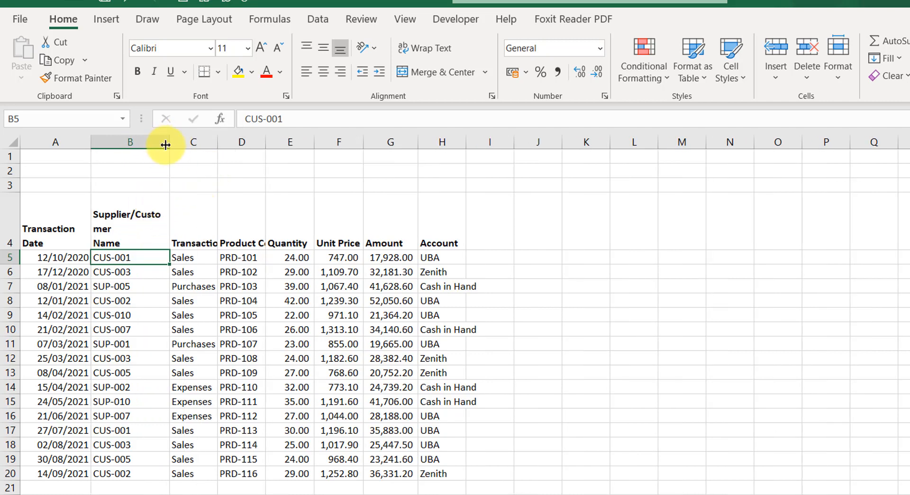
drag(168, 145, 183, 152)
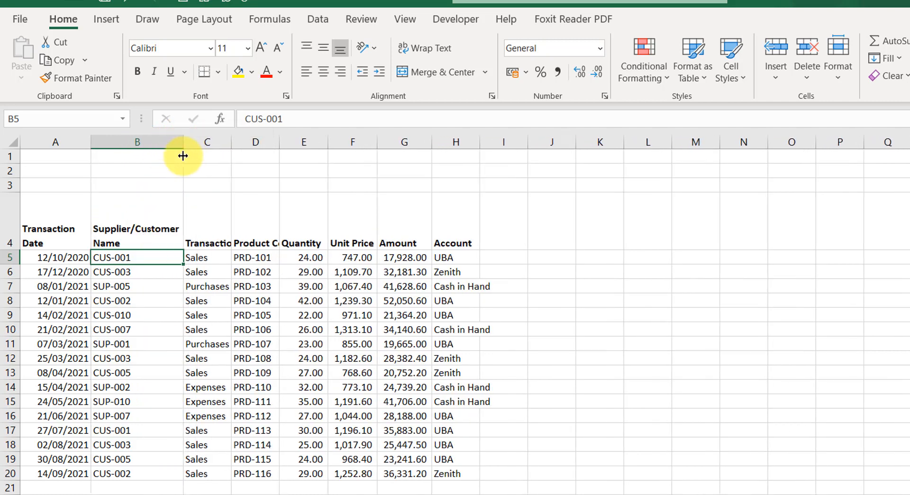
Widen column C and split its Transaction Type header onto two lines within the cell.
click(207, 217)
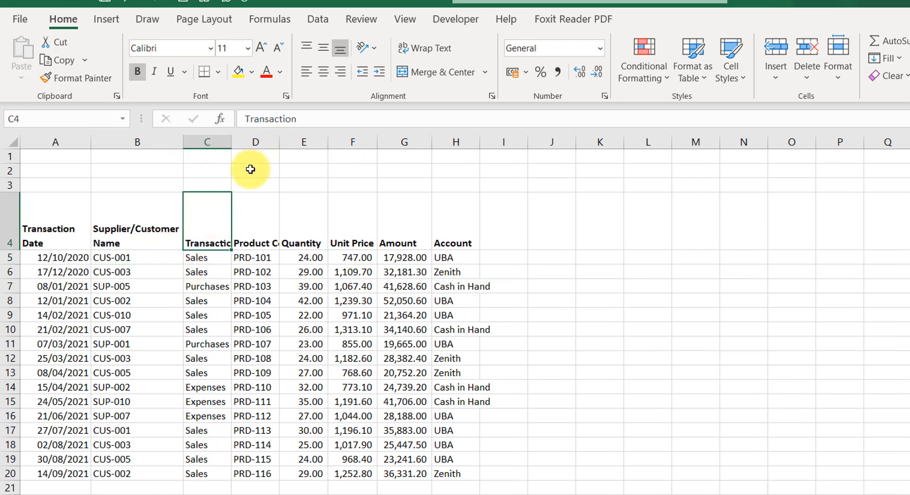
drag(230, 141, 254, 152)
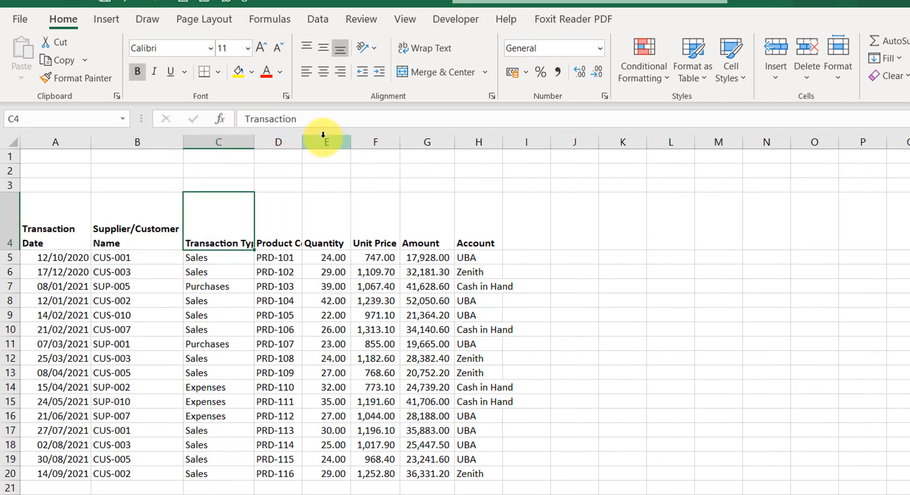
double_click(239, 245)
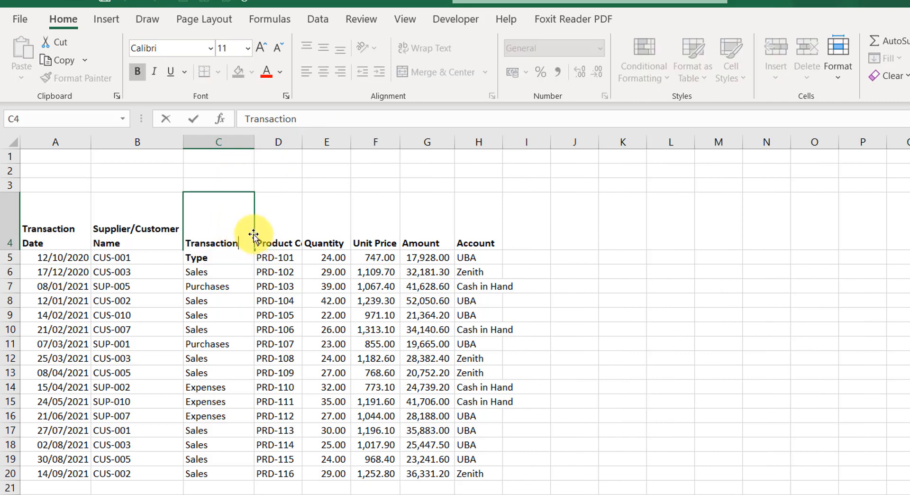
key(Return)
Widen column D to fit the Product Code header on one line, and column H to fit the account names.
click(275, 207)
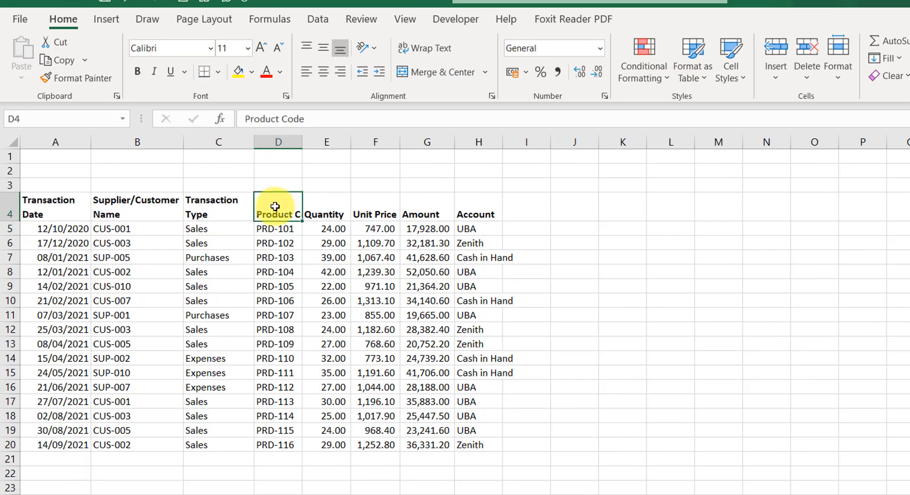
double_click(291, 214)
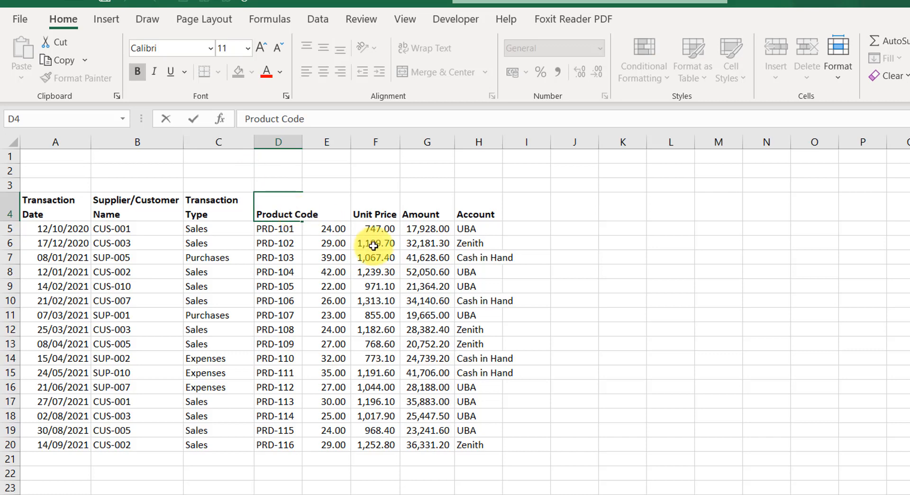
key(Return)
drag(303, 141, 329, 164)
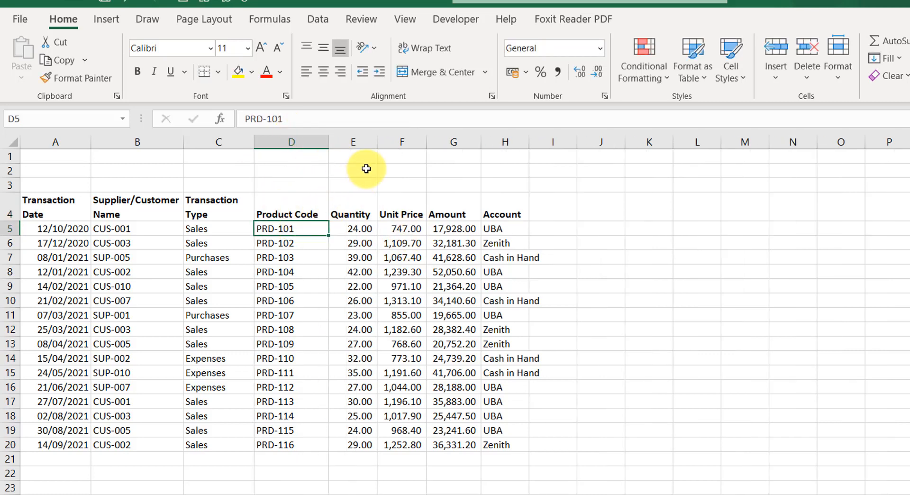
drag(529, 140, 549, 144)
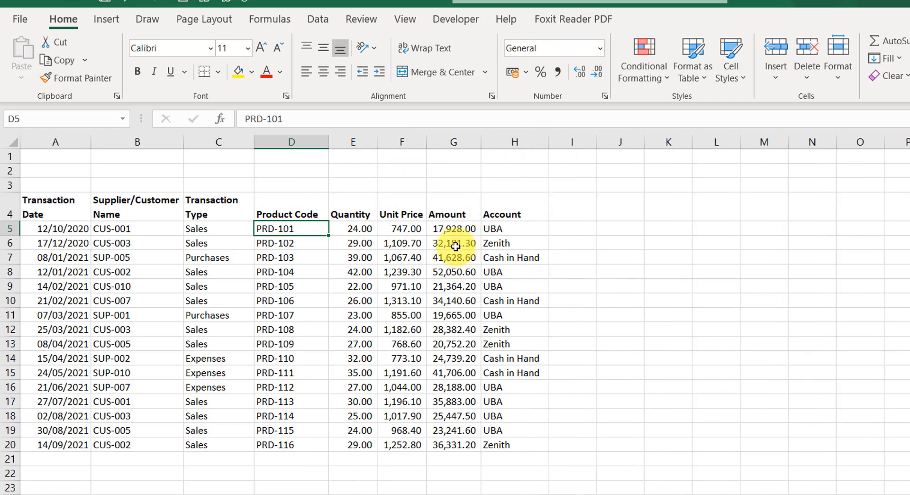
Convert the data range A4:H20 into a table with headers.
drag(71, 202, 525, 218)
click(65, 230)
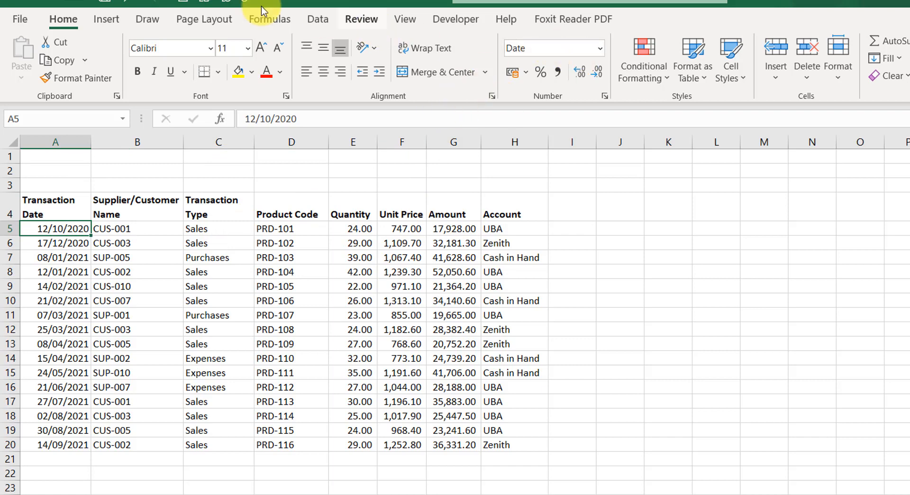
click(106, 18)
click(128, 56)
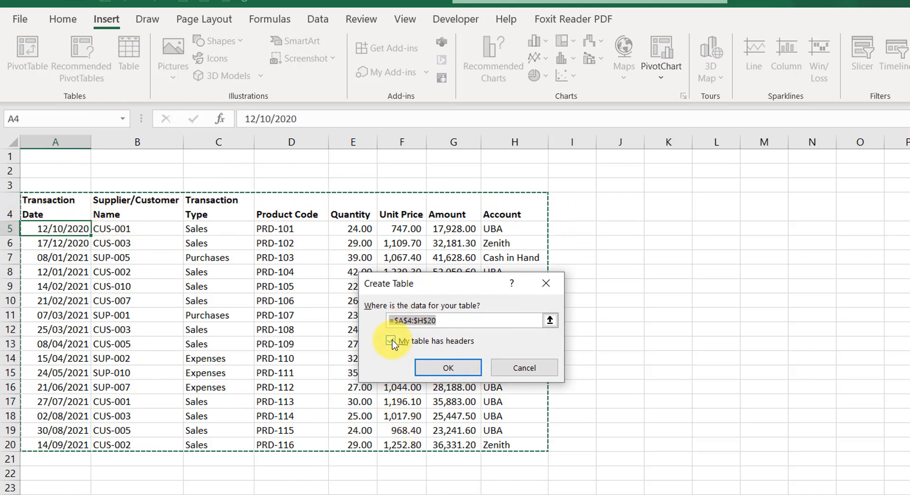
click(452, 368)
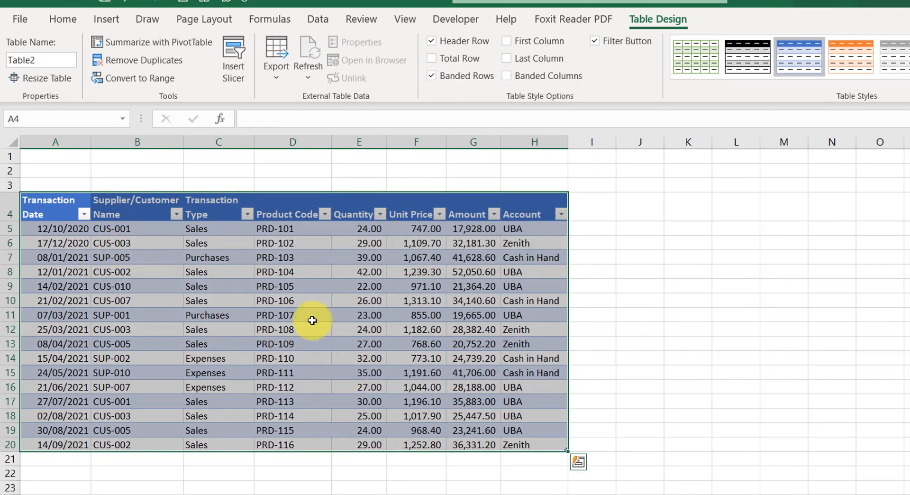
Apply the green Light table style with a solid header row and horizontal lines to the new table.
click(328, 357)
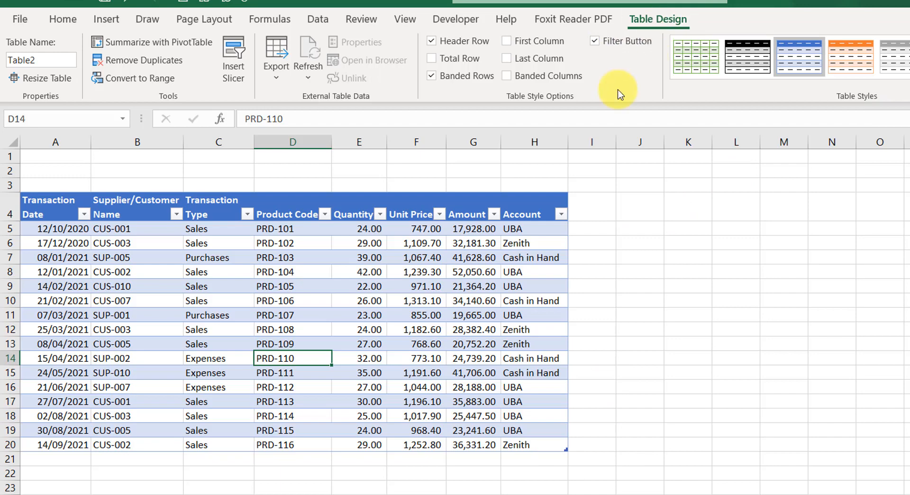
click(909, 74)
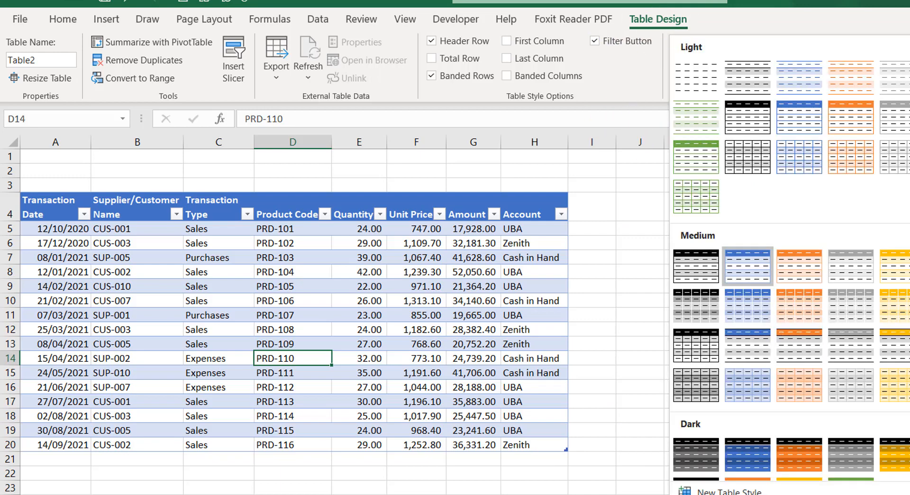
click(693, 158)
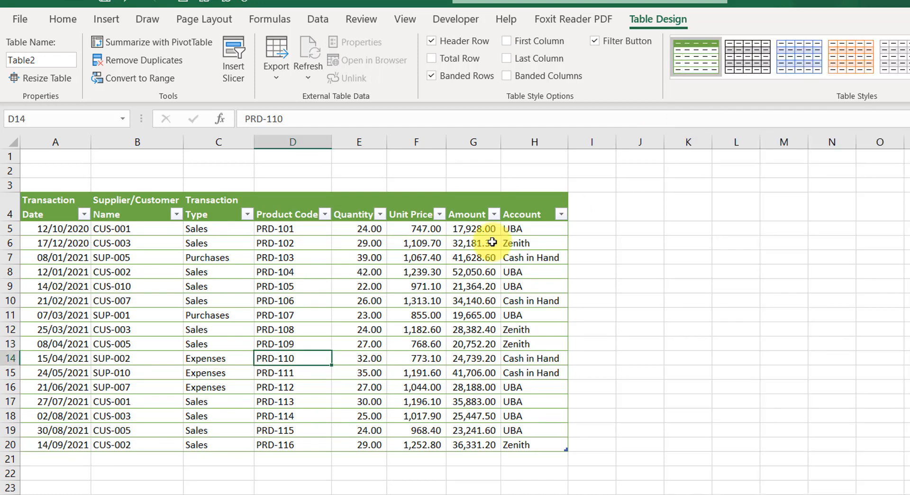
Add all borders around the cells of the table's header row A4:H4.
click(421, 344)
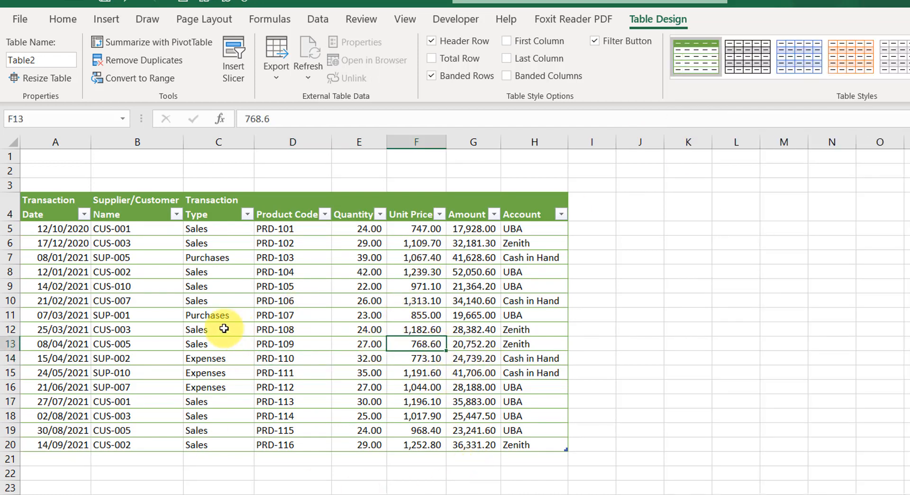
drag(63, 195, 536, 214)
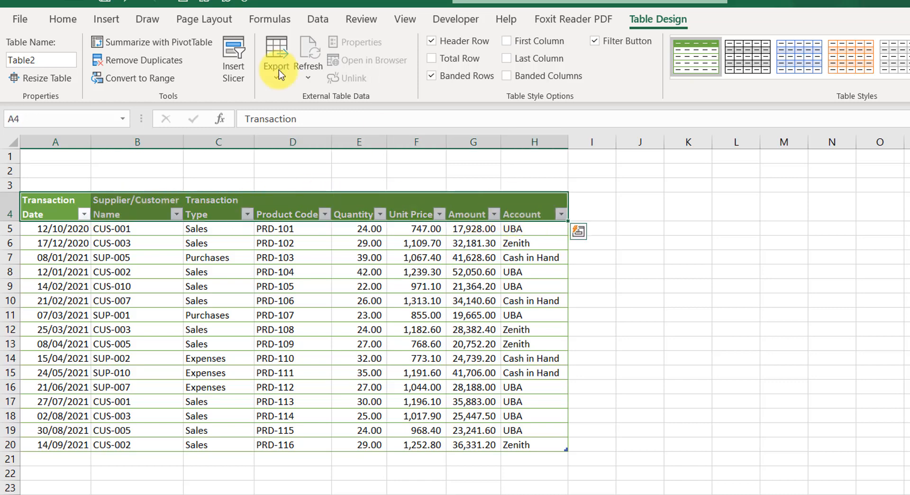
click(72, 15)
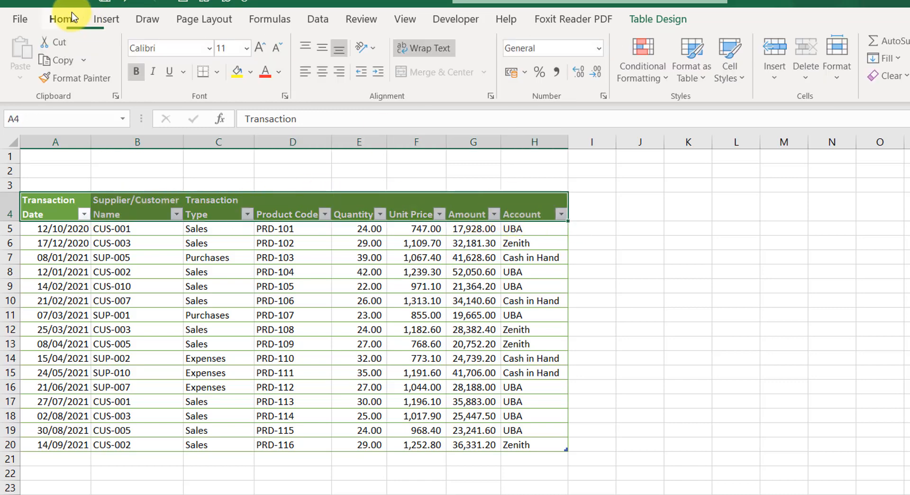
click(219, 72)
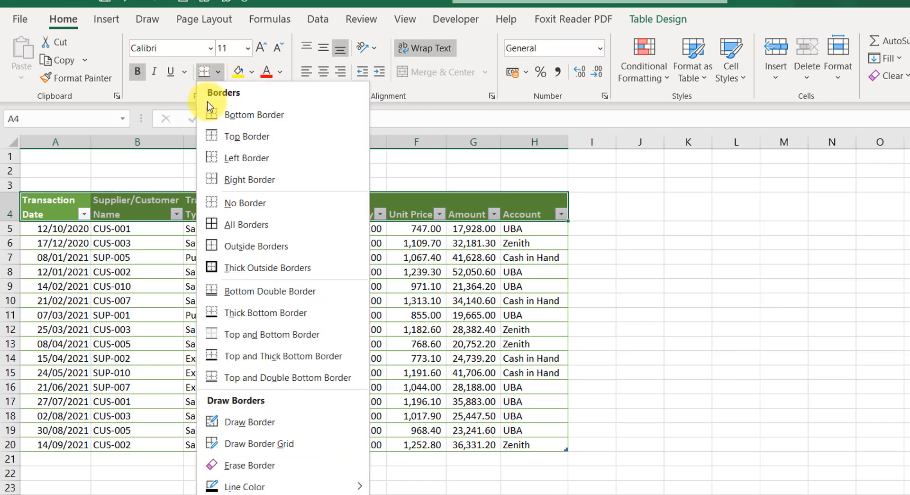
click(240, 226)
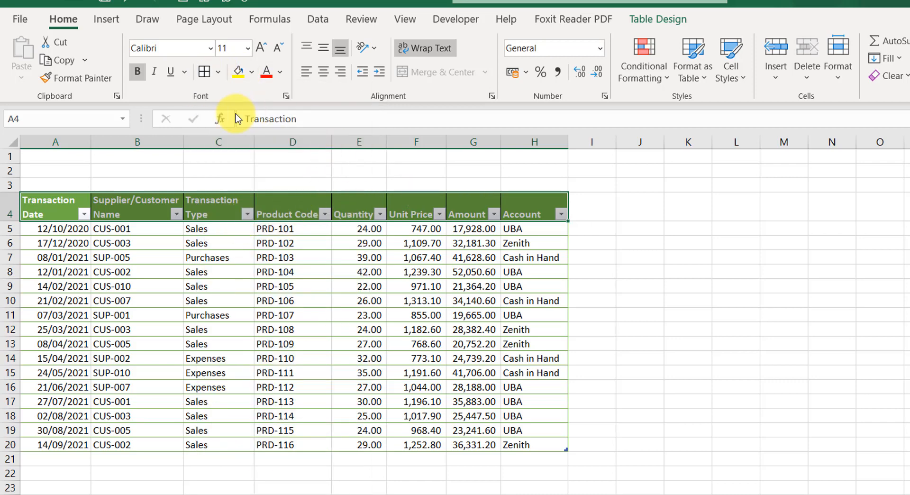
Set the font colour of the header row text to Automatic.
click(253, 71)
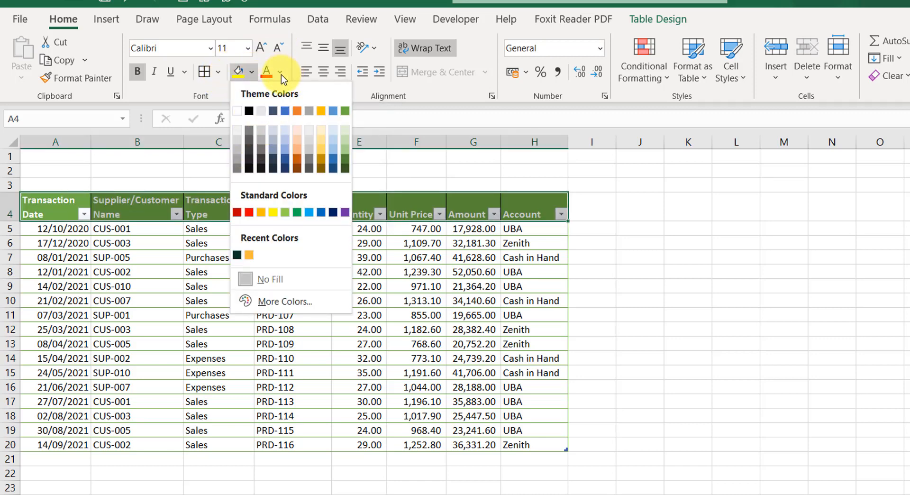
click(279, 73)
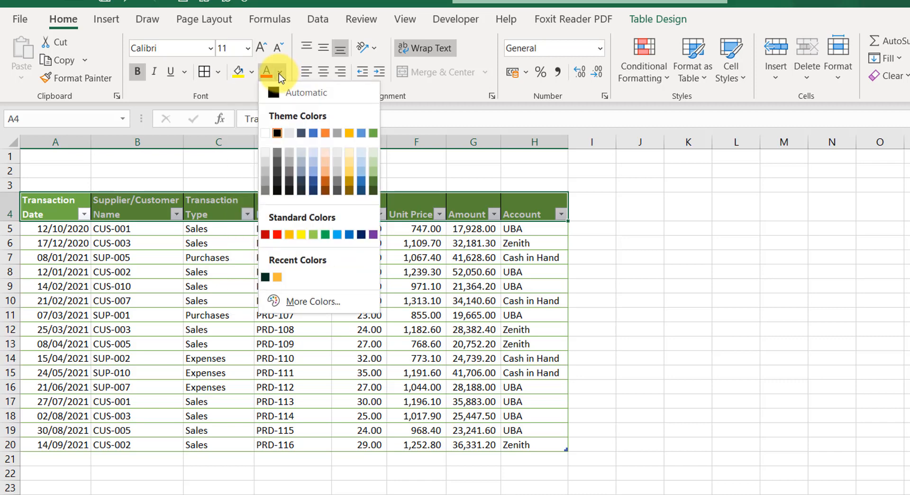
click(293, 93)
click(280, 261)
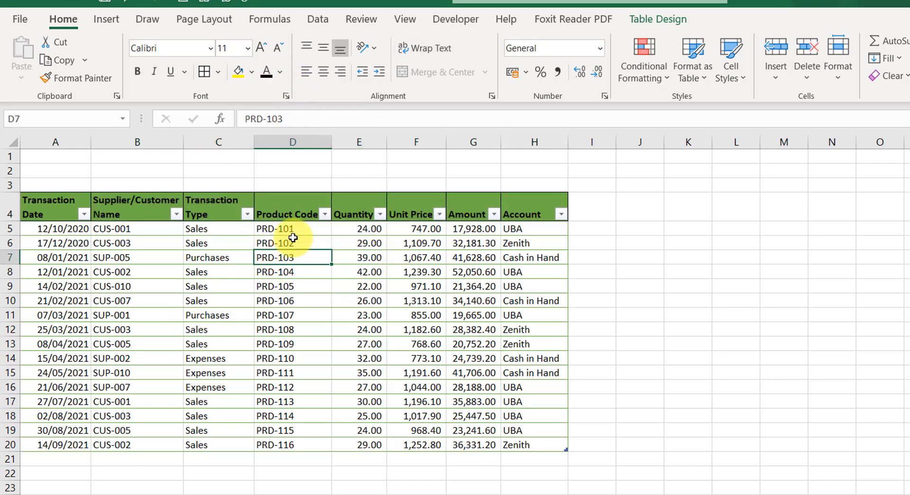
Turn off the filter buttons in the transactions table's header row.
click(217, 213)
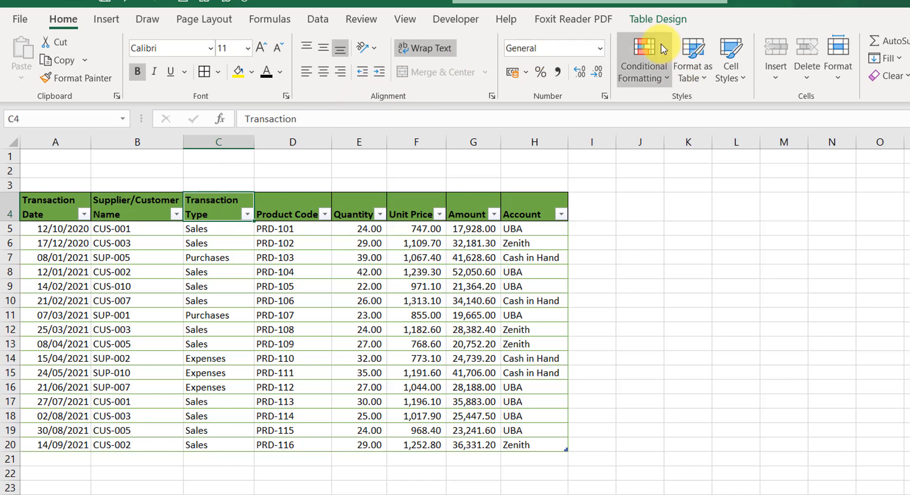
click(652, 20)
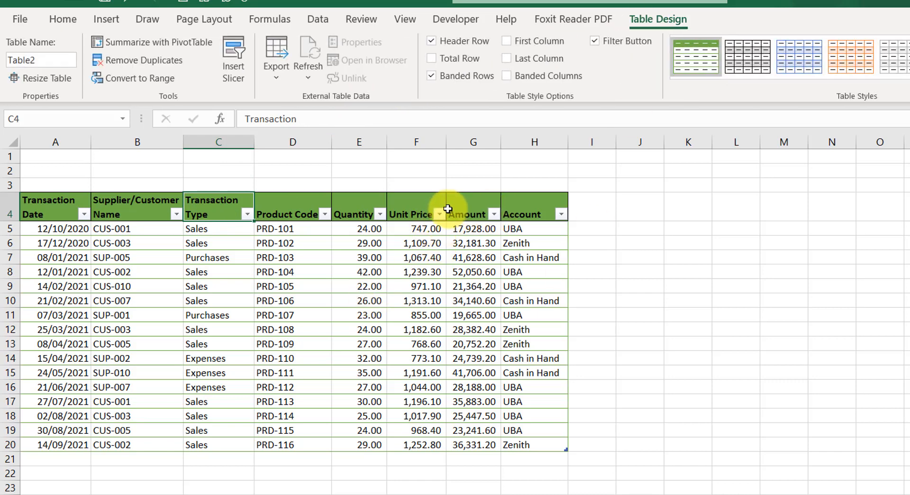
click(595, 41)
click(534, 356)
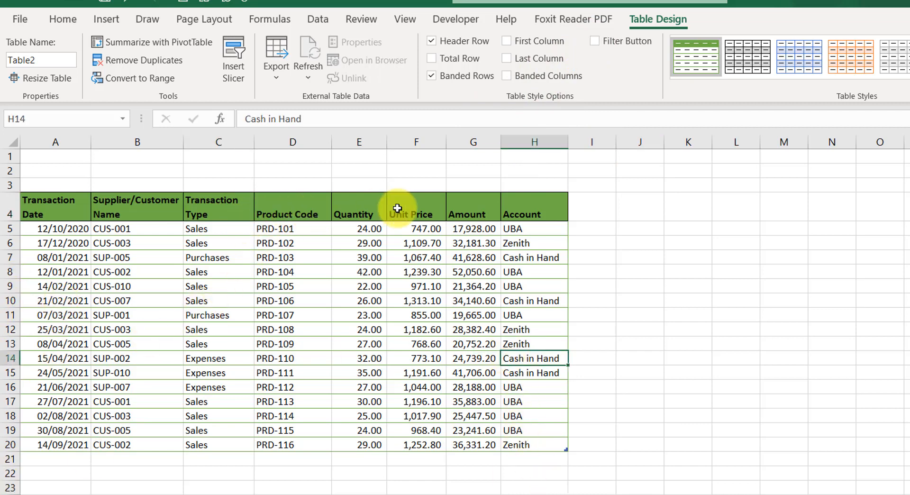
drag(146, 160, 418, 158)
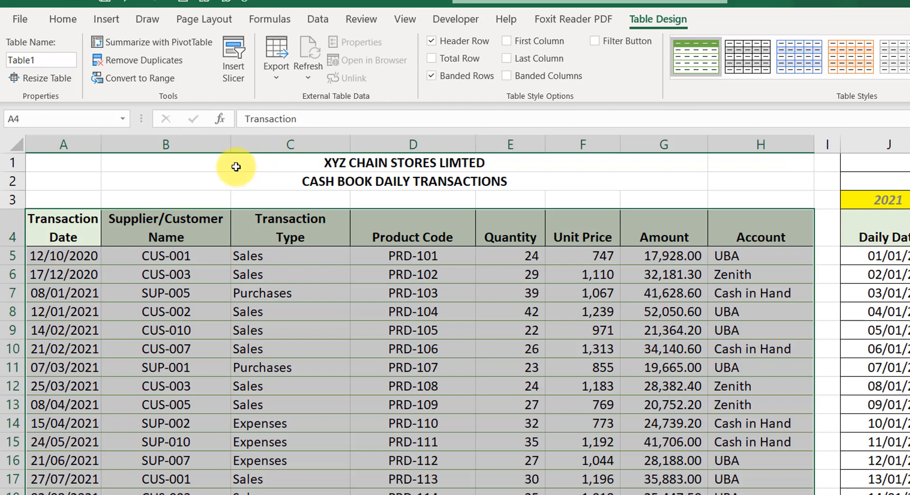
click(218, 163)
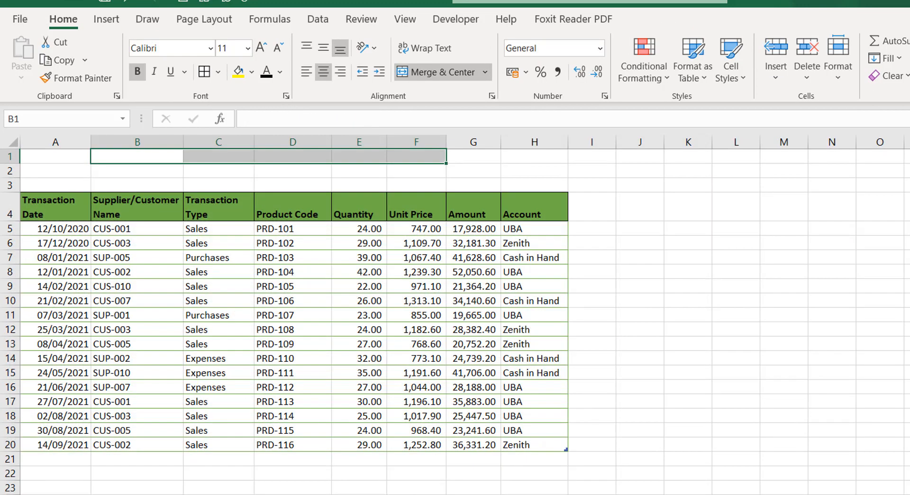
key(ctrl+z)
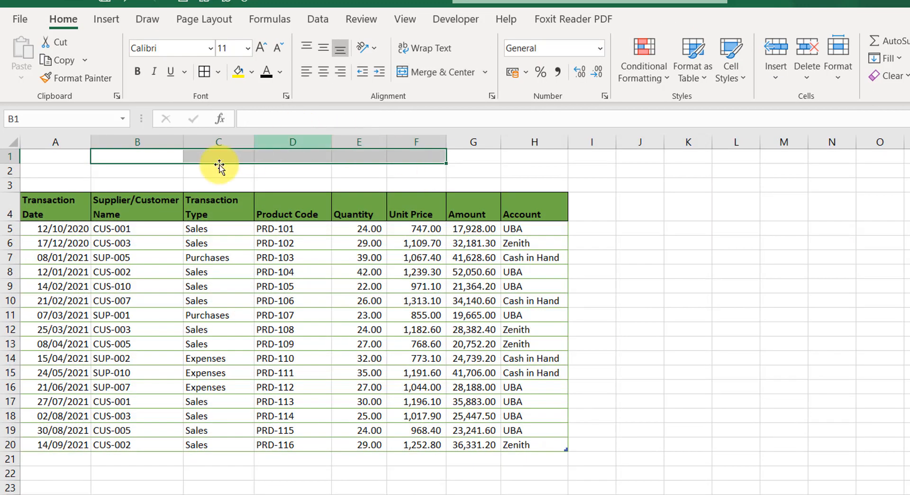
Merge and center cells B1:G1 and cells B2:H2 above the table as two title rows.
click(155, 160)
drag(156, 157, 472, 127)
click(427, 74)
click(148, 169)
drag(148, 170, 545, 169)
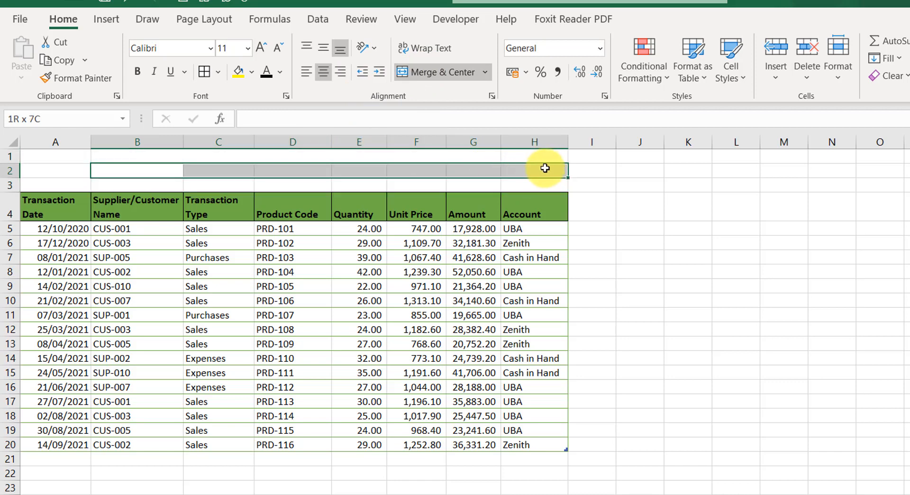
click(419, 73)
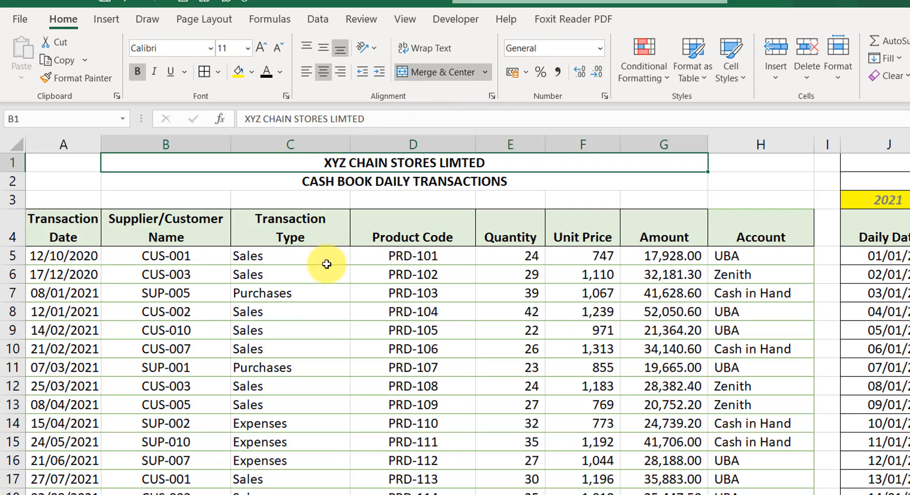
Try to copy the two merged title rows from the original cash book sheet and paste them at B1 of the new sheet.
key(shift+Down)
key(ctrl+c)
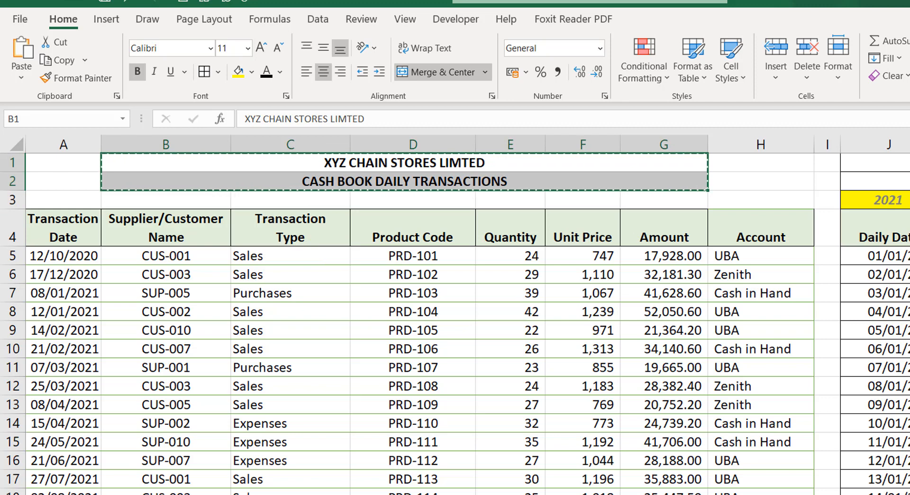
click(213, 492)
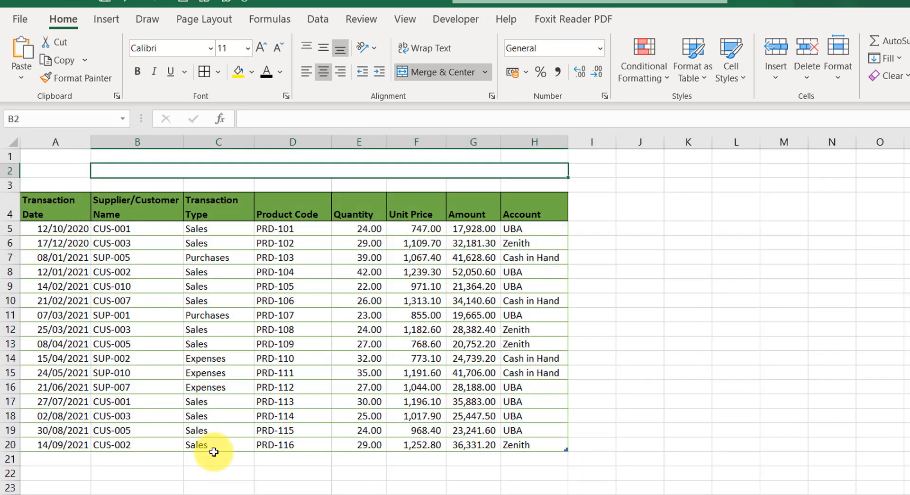
click(219, 155)
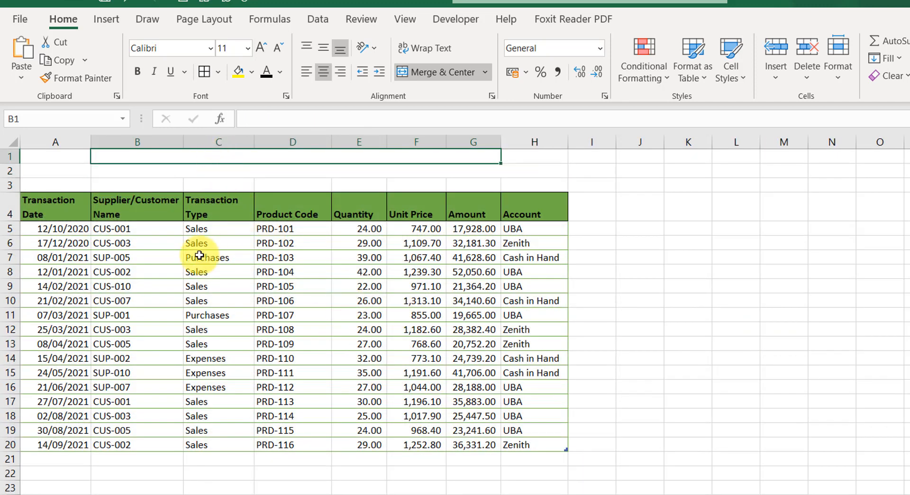
click(21, 77)
click(14, 193)
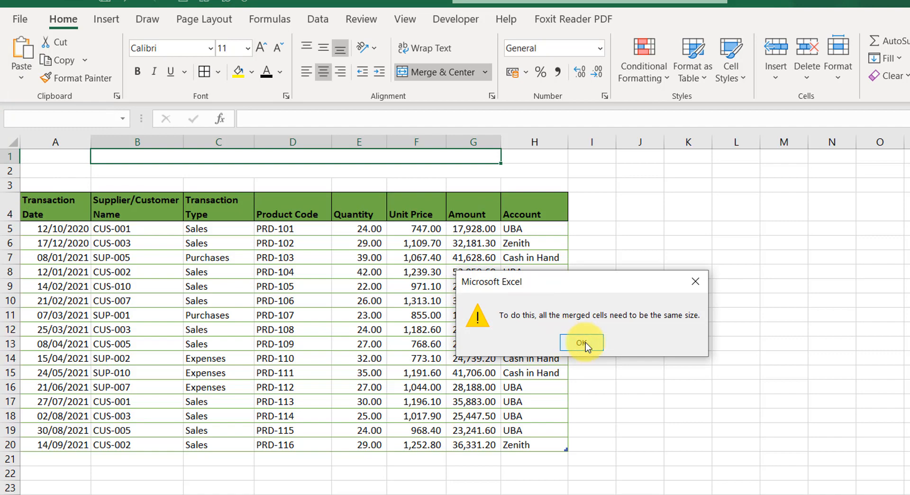
click(583, 343)
click(582, 348)
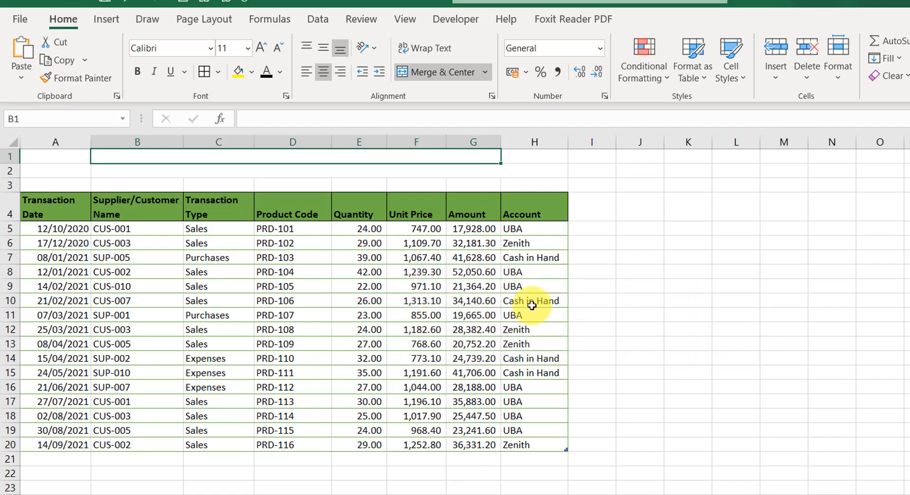
key(ctrl+Page_Up)
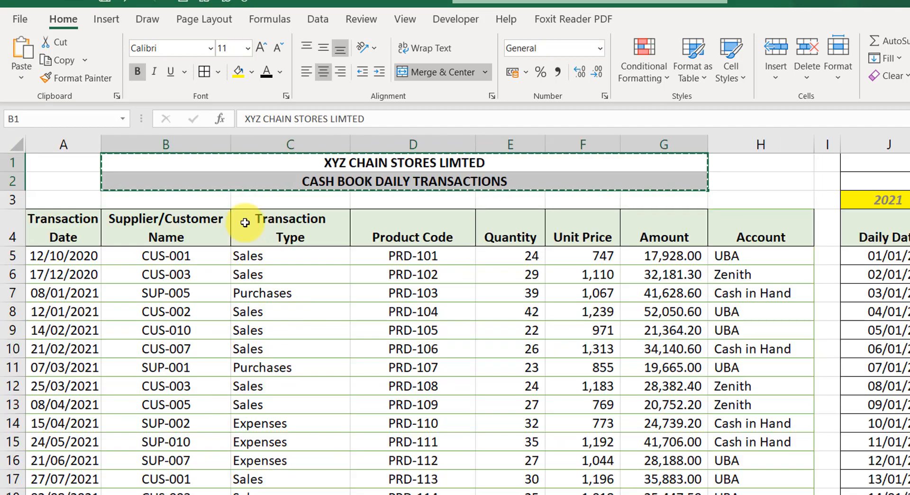
key(Escape)
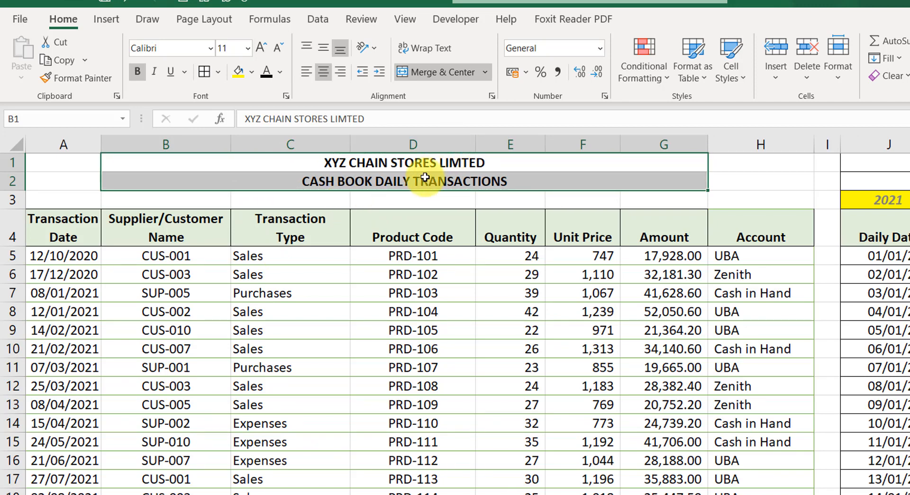
Copy the company title text from the original sheet and enter "XYZ CHAIN STORES LIMTED" in merged cell B1 of the new sheet.
click(422, 162)
click(366, 120)
drag(366, 119, 243, 119)
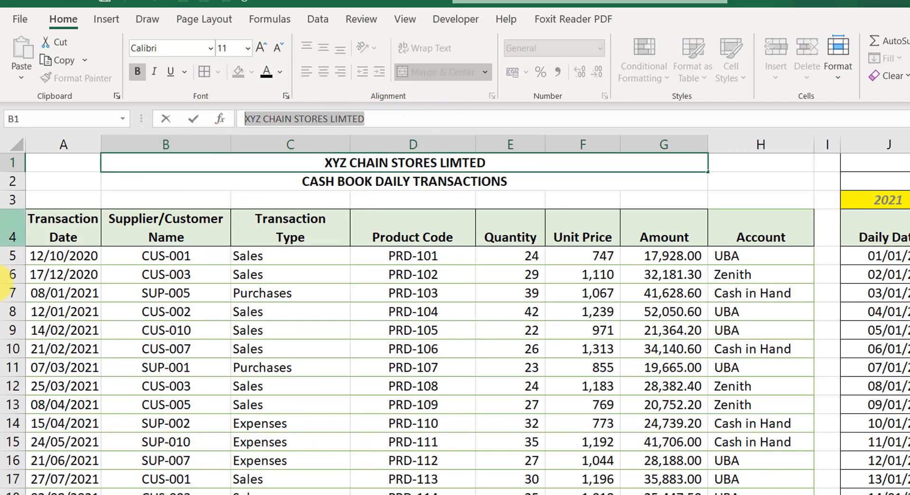
key(Escape)
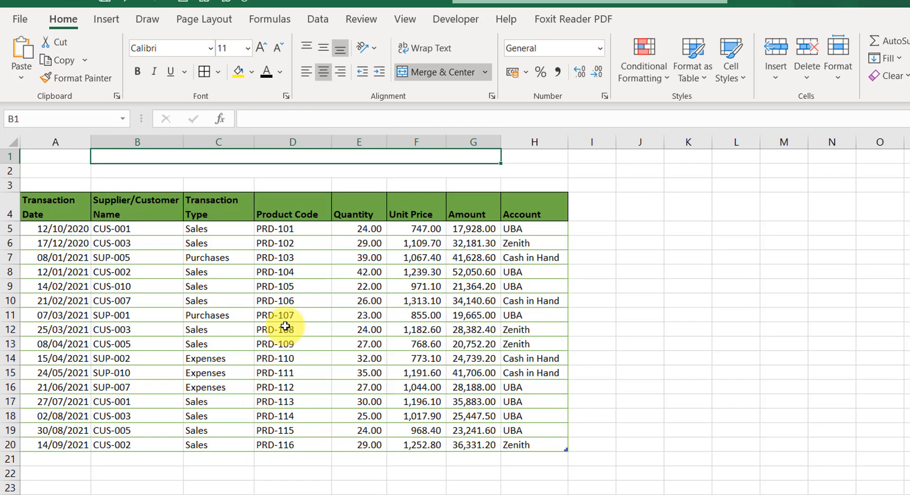
click(295, 118)
text(XYZ CHAIN STORES LIMTED)
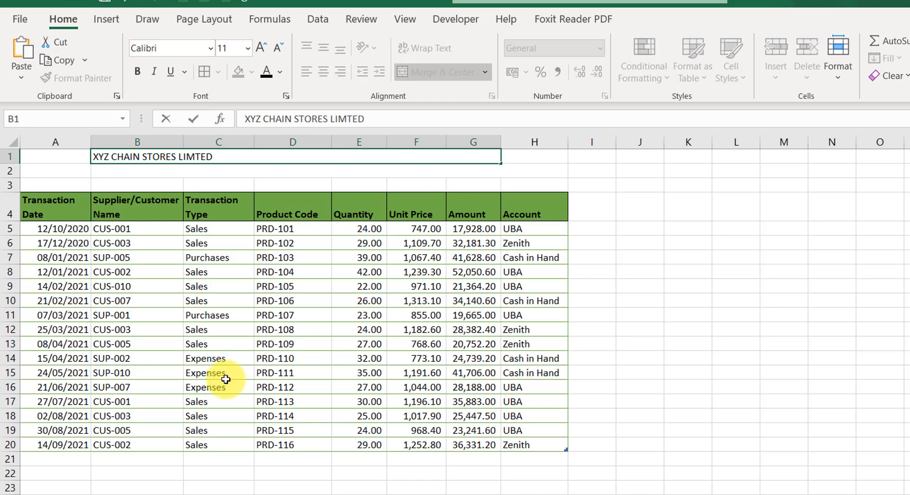
key(Return)
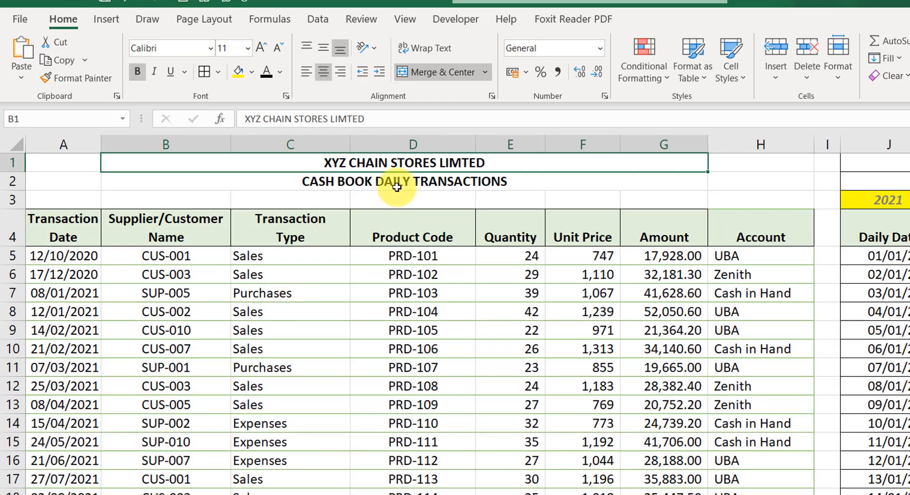
Copy the subtitle text from the original sheet and enter "CASH BOOK DAILY TRANSACTIONS" in merged cell B2 of the new sheet.
click(386, 182)
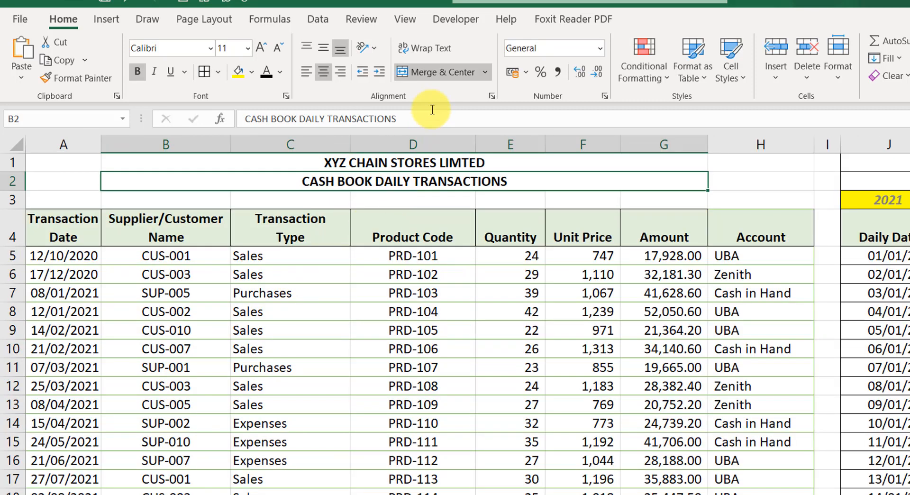
drag(415, 120, 232, 126)
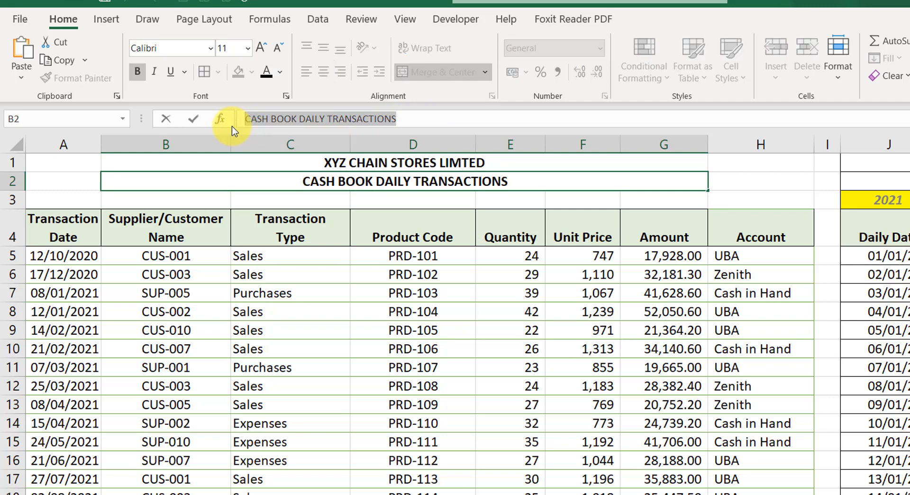
key(Escape)
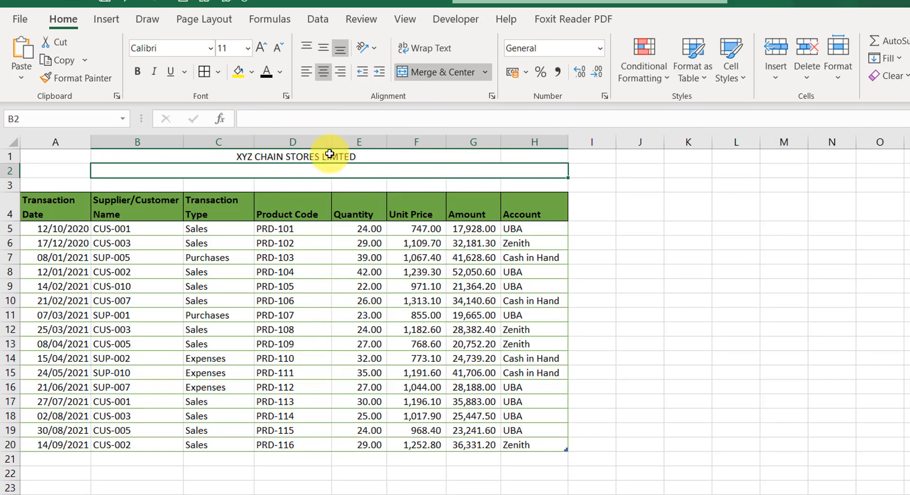
click(305, 119)
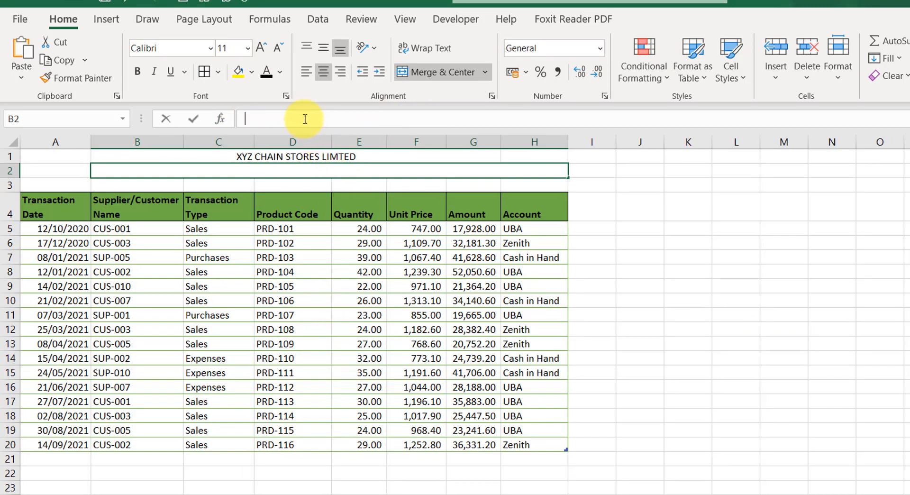
text(CASH BOOK DAILY TRANSACTIONS)
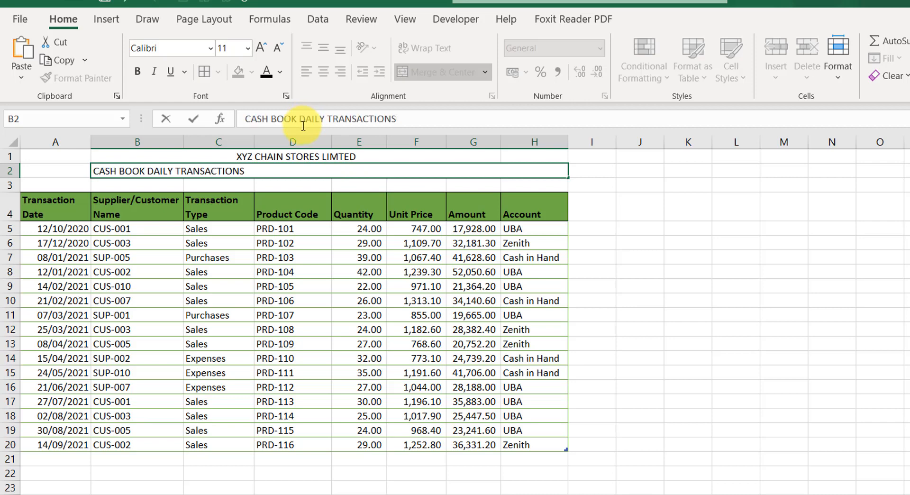
key(Return)
click(319, 173)
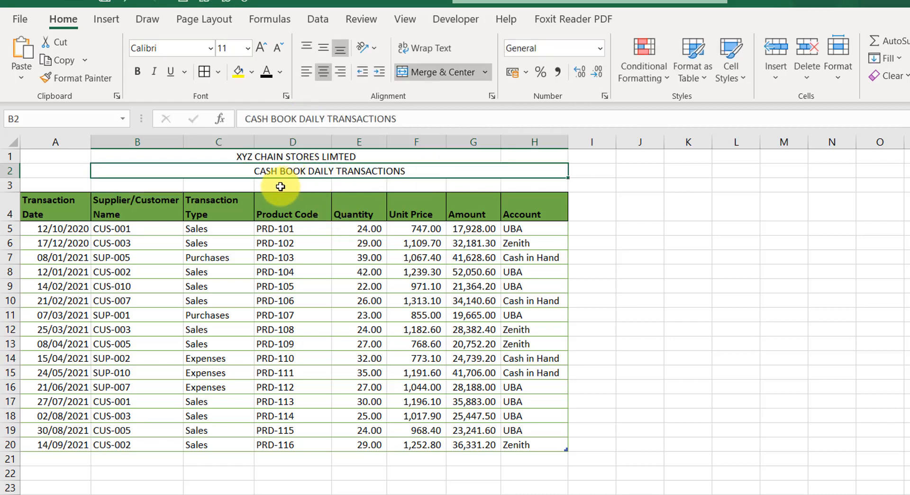
click(276, 152)
click(324, 73)
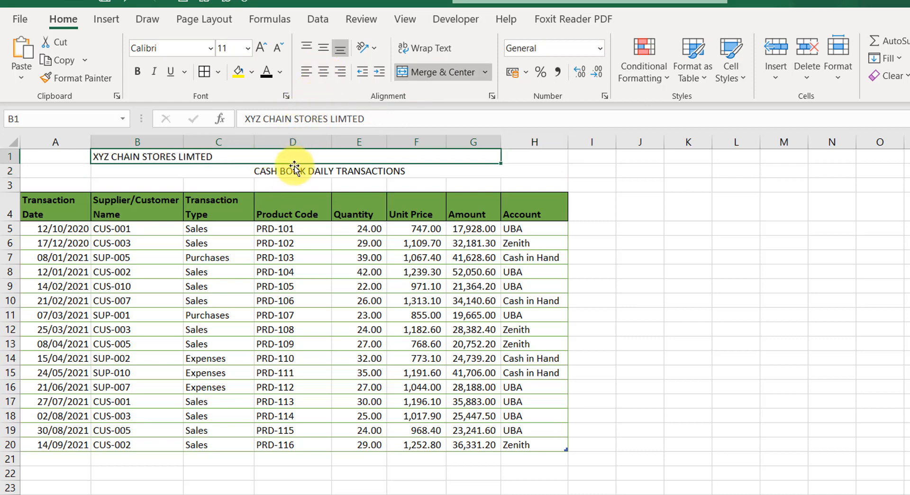
click(324, 73)
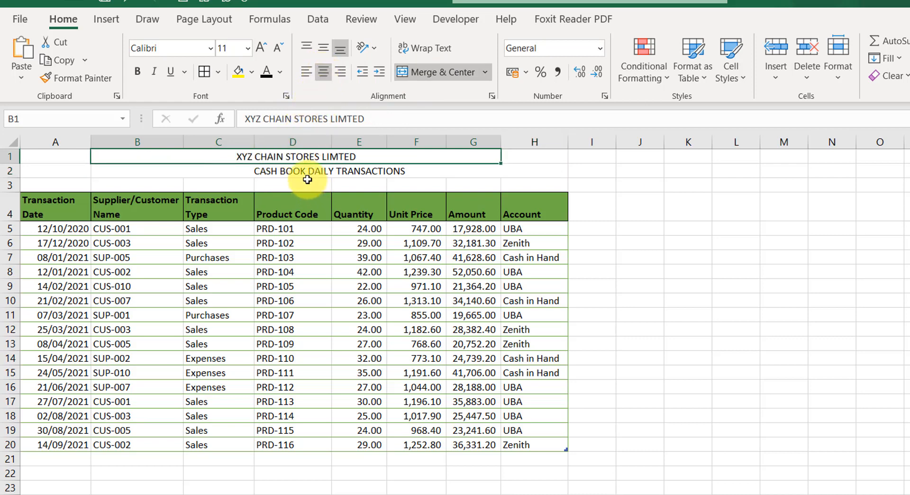
Merge and center the company title across B1:H1 to match the width of the subtitle row.
click(298, 173)
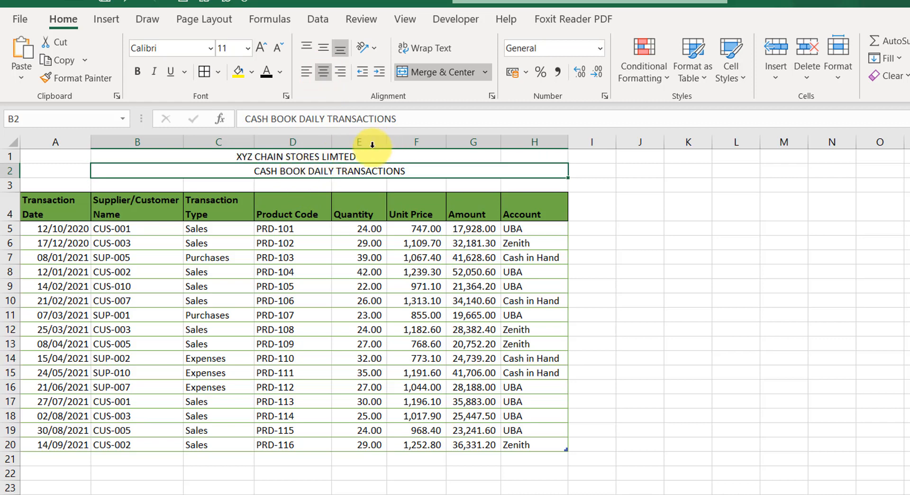
click(356, 157)
drag(292, 154, 523, 162)
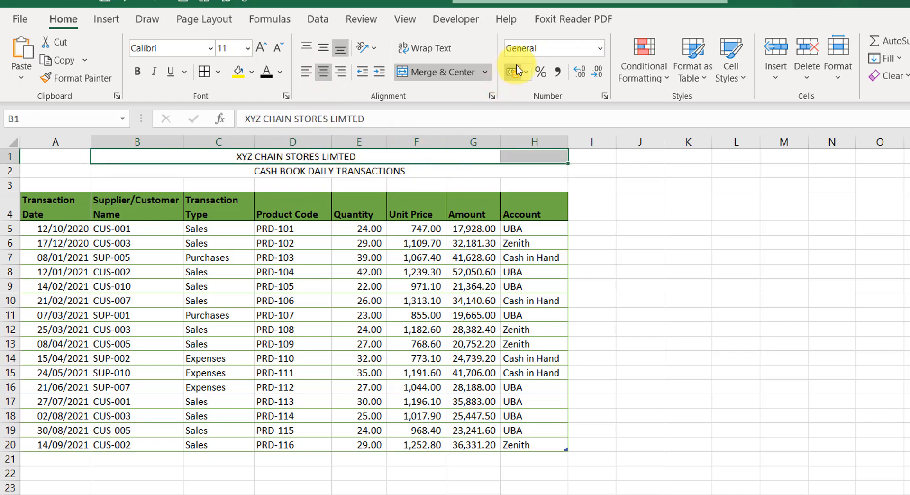
click(446, 70)
click(445, 71)
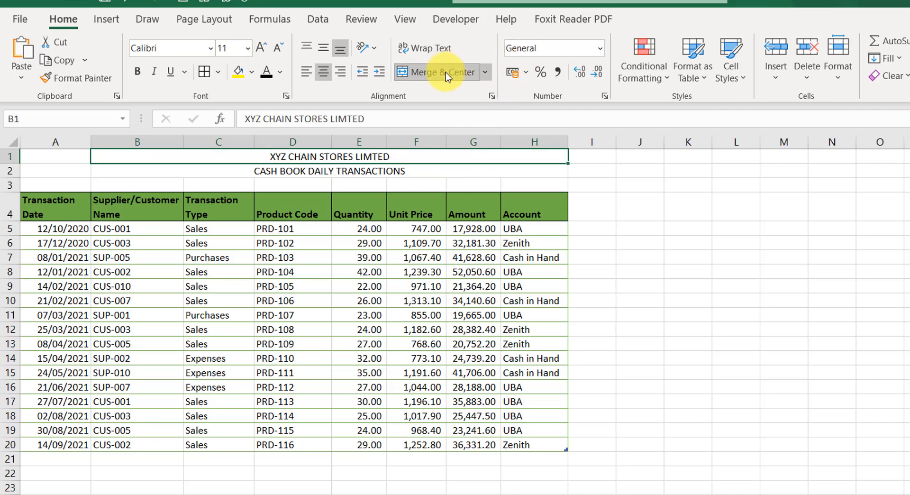
click(355, 173)
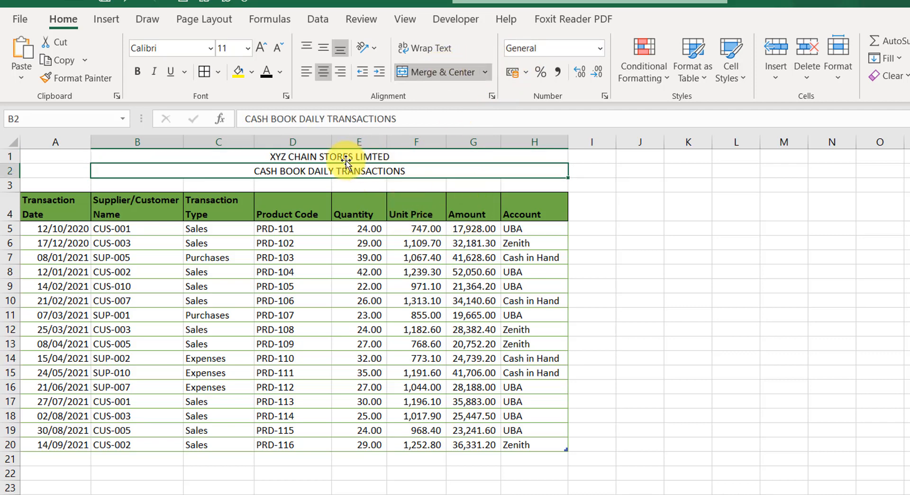
Make the company title in B1 and the subtitle in B2 bold at font size 12.
click(179, 156)
click(345, 172)
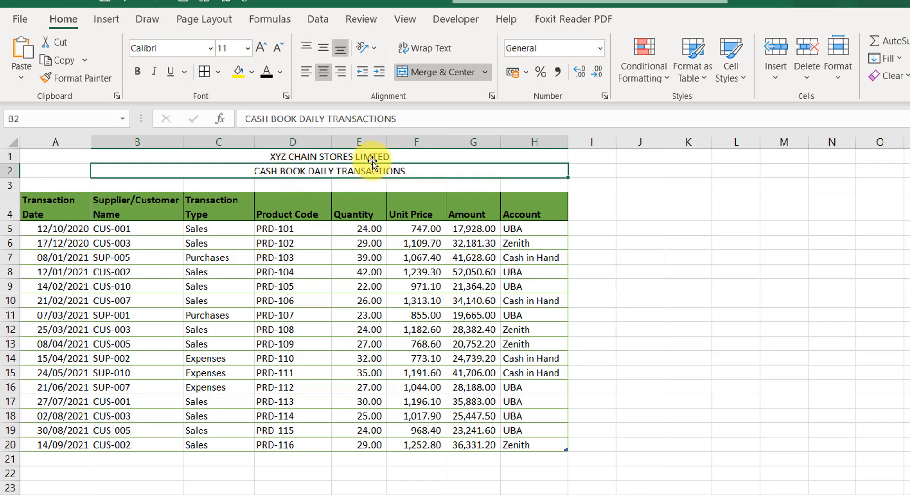
click(355, 156)
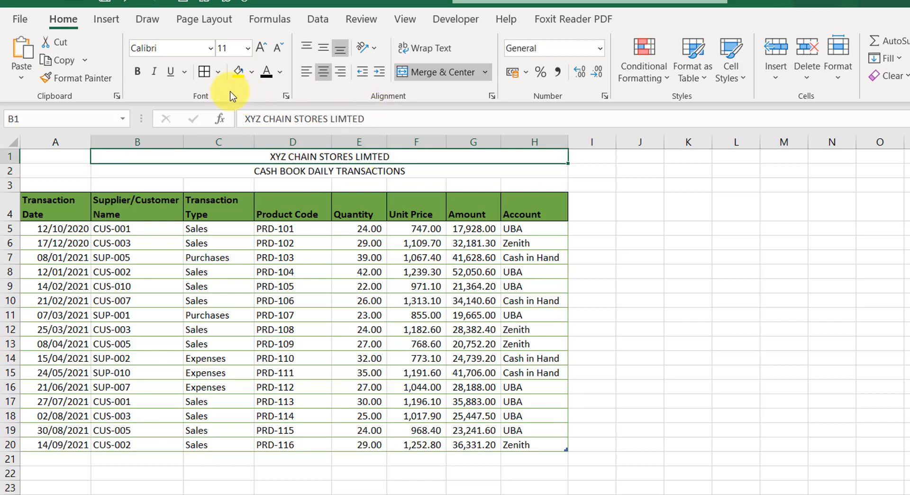
click(137, 73)
click(258, 47)
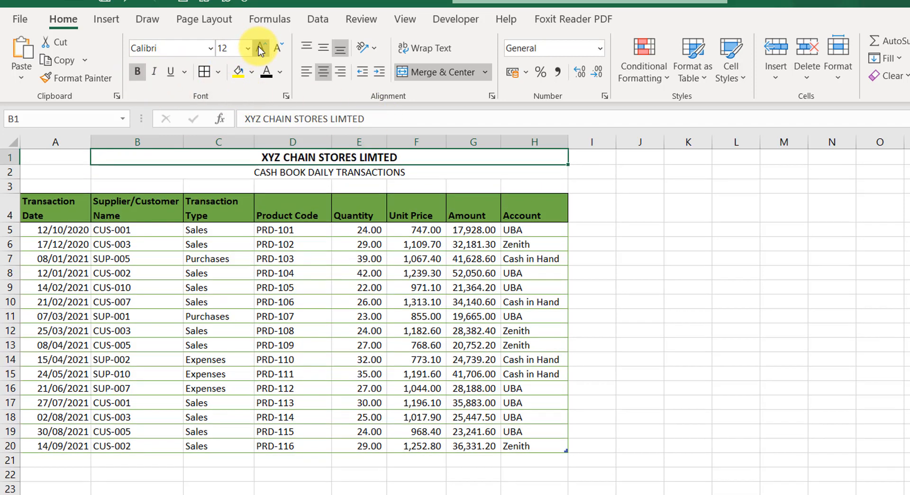
click(258, 46)
drag(229, 172, 229, 159)
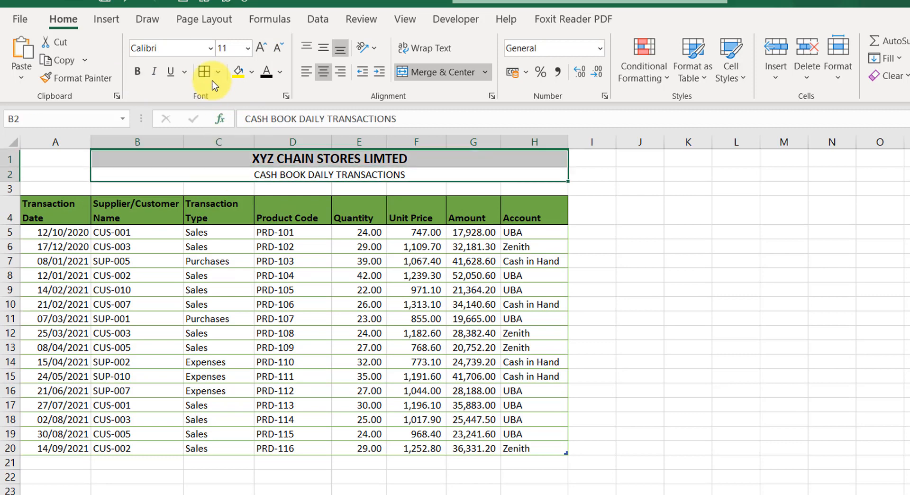
click(143, 75)
click(260, 49)
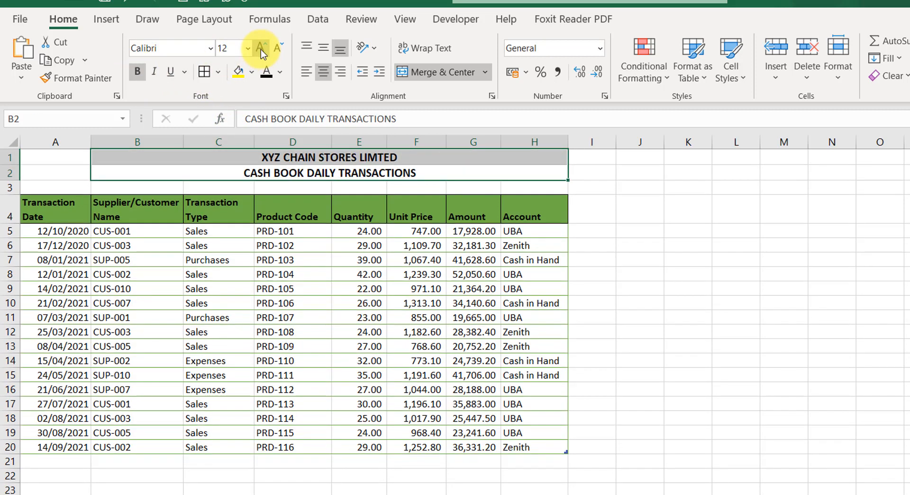
Narrow the empty column I beside the transactions table.
click(625, 246)
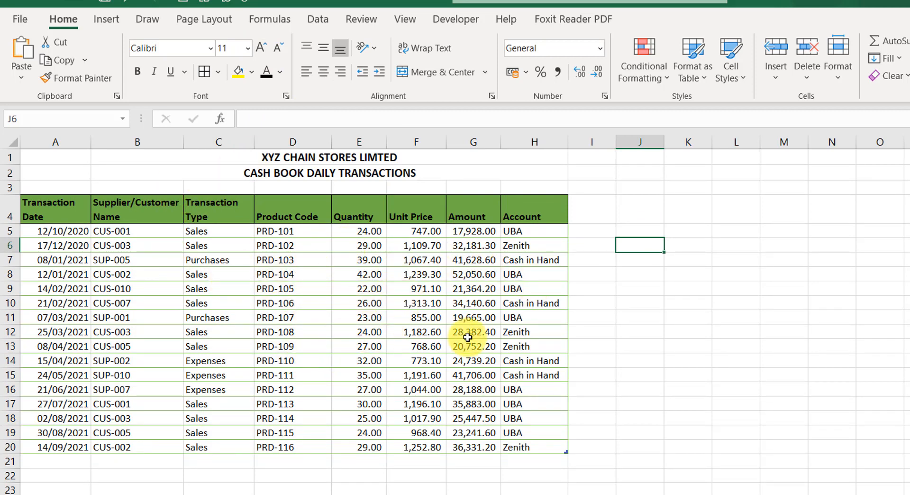
click(305, 289)
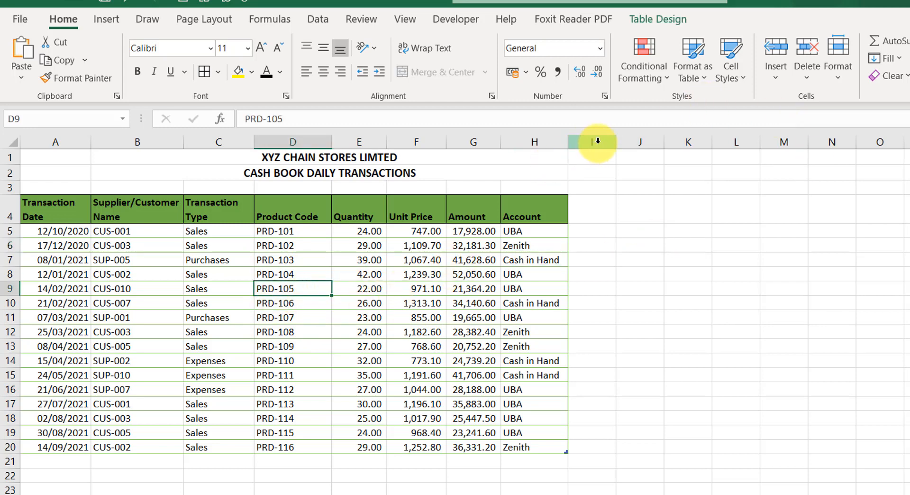
drag(613, 140, 593, 138)
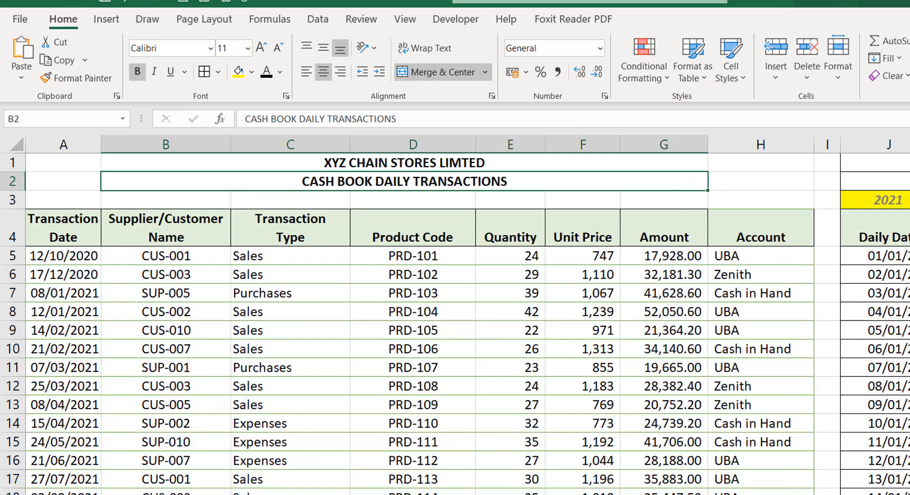
Copy the daily report range J3:N35 from the Cash_Book sheet.
scroll(711, 457, right, 3)
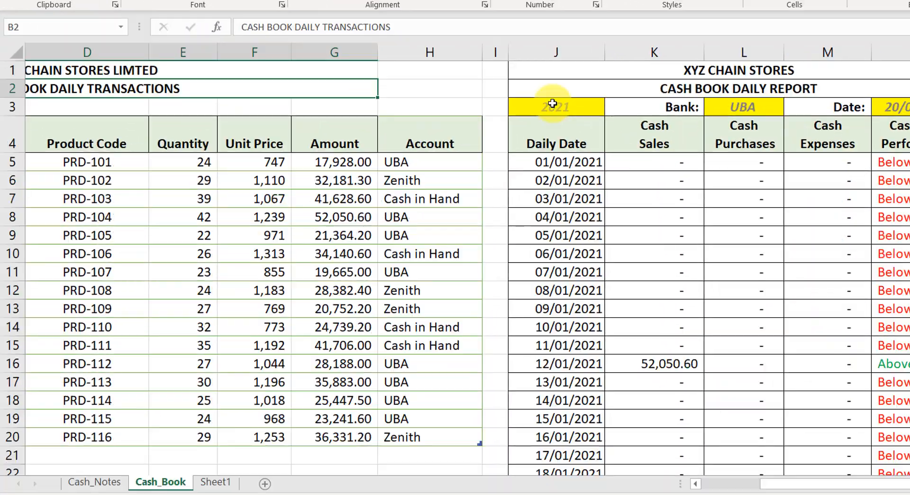
drag(563, 200, 862, 393)
drag(822, 302, 878, 420)
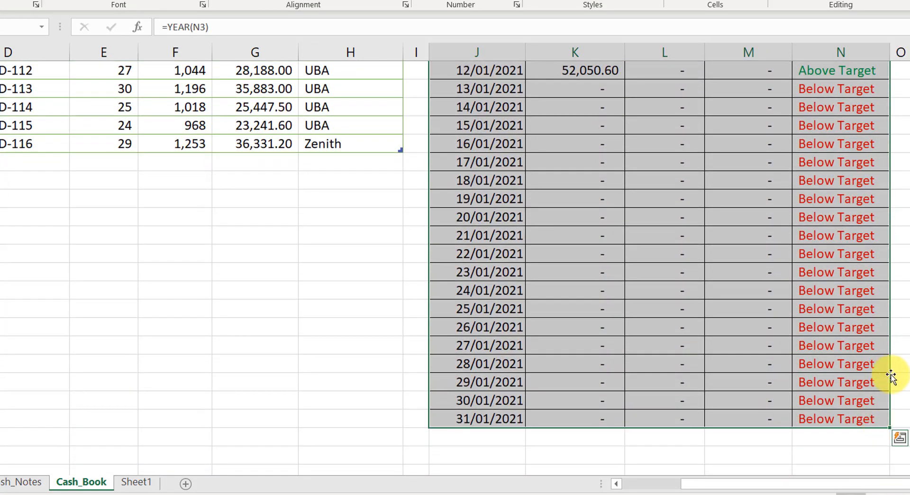
key(ctrl+c)
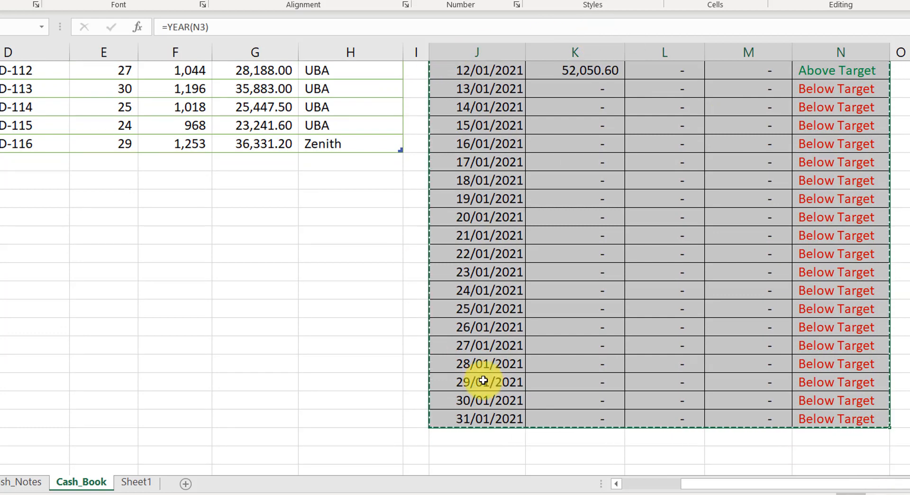
Paste the copied daily report as values only at cell J3 of Sheet1.
click(137, 483)
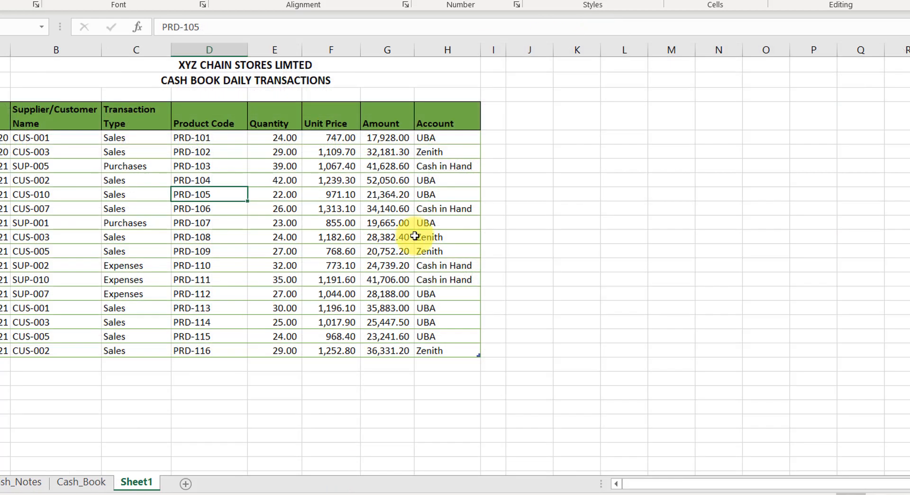
click(531, 109)
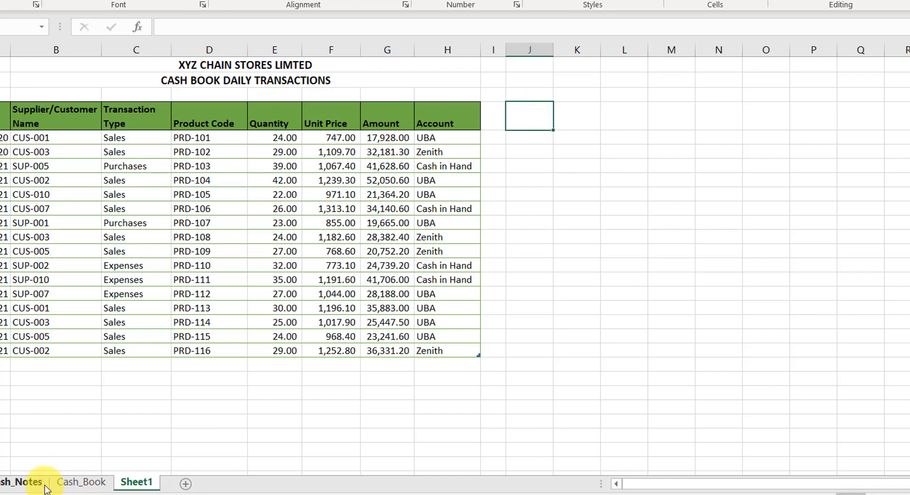
click(69, 482)
scroll(295, 341, up, 5)
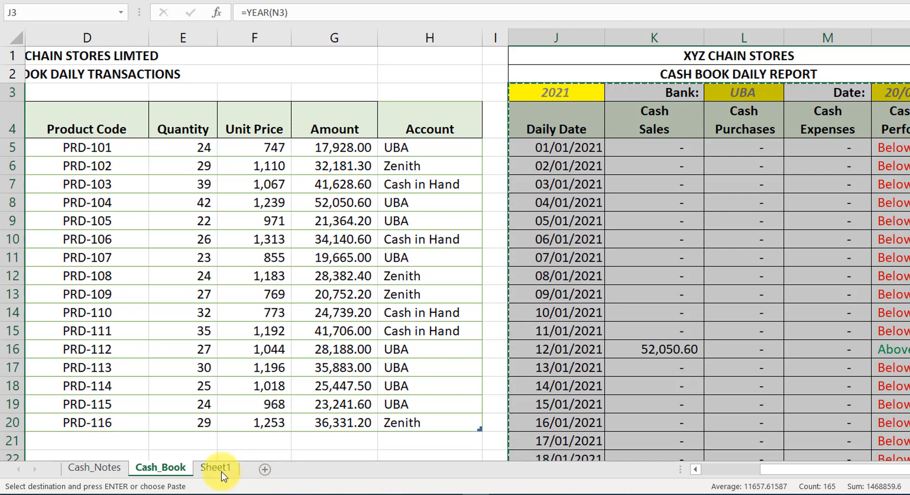
click(221, 471)
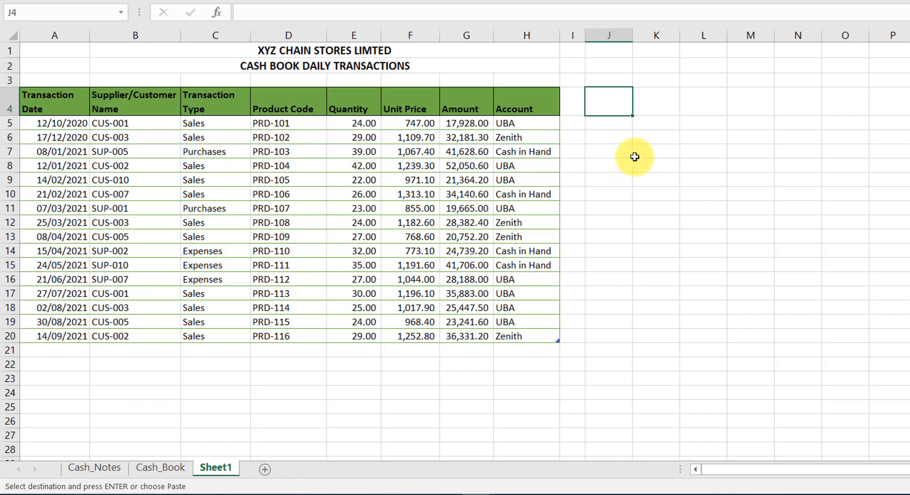
click(602, 80)
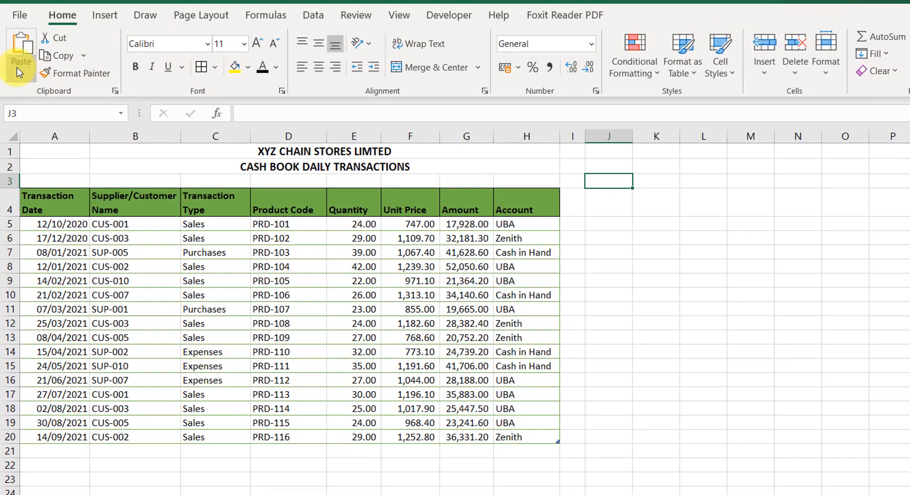
click(21, 73)
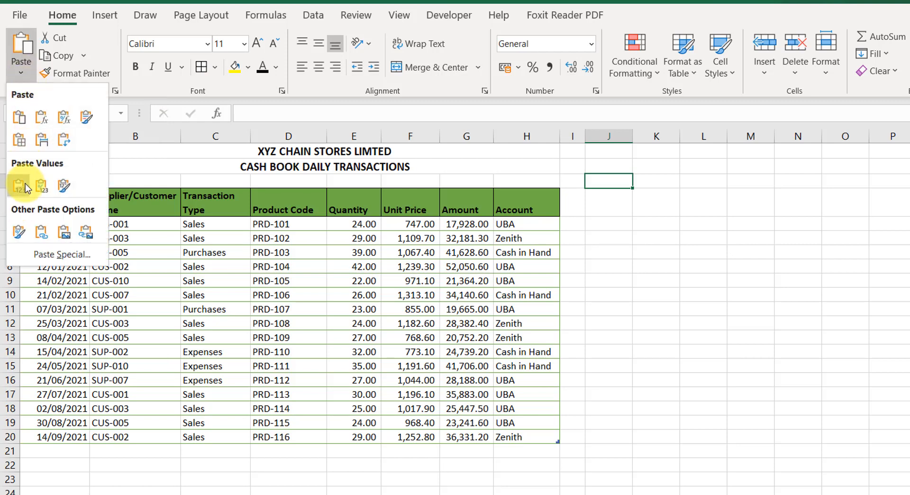
click(19, 186)
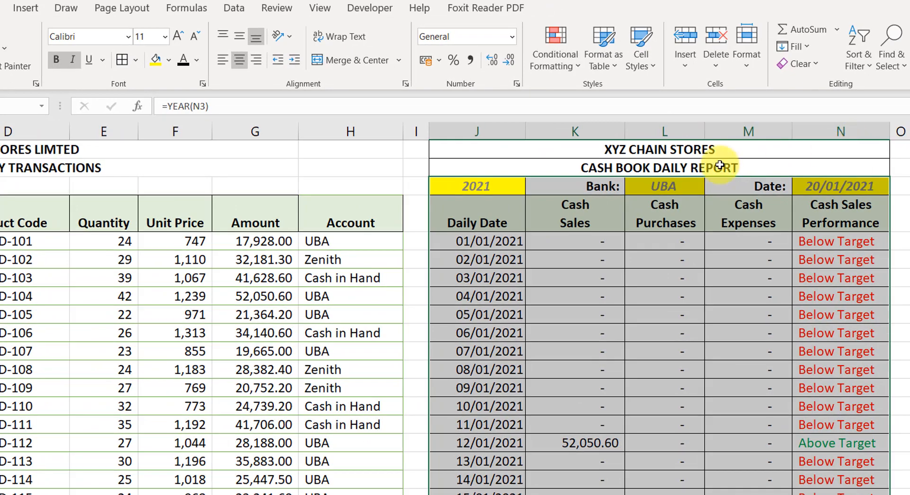
Check the report's title rows on the Cash_Book sheet, then merge and center J1:N1 and J2:N2 on Sheet1.
click(742, 150)
click(667, 169)
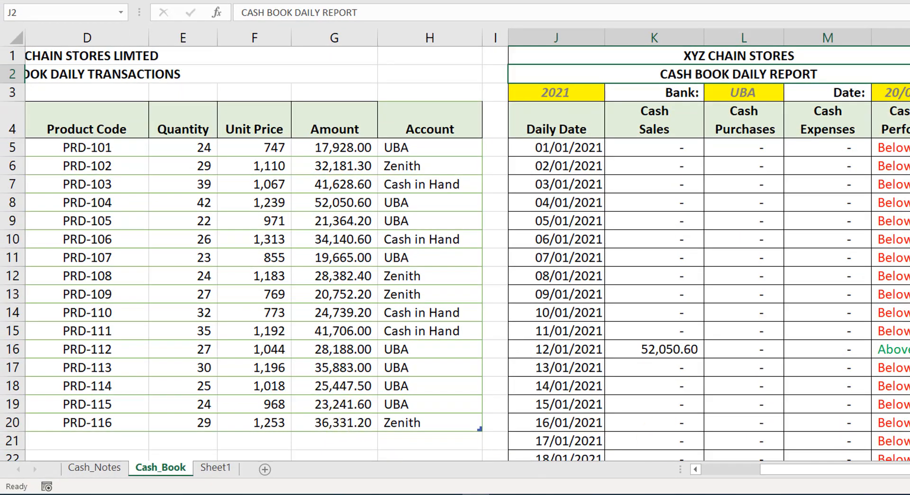
click(216, 469)
drag(614, 53, 803, 48)
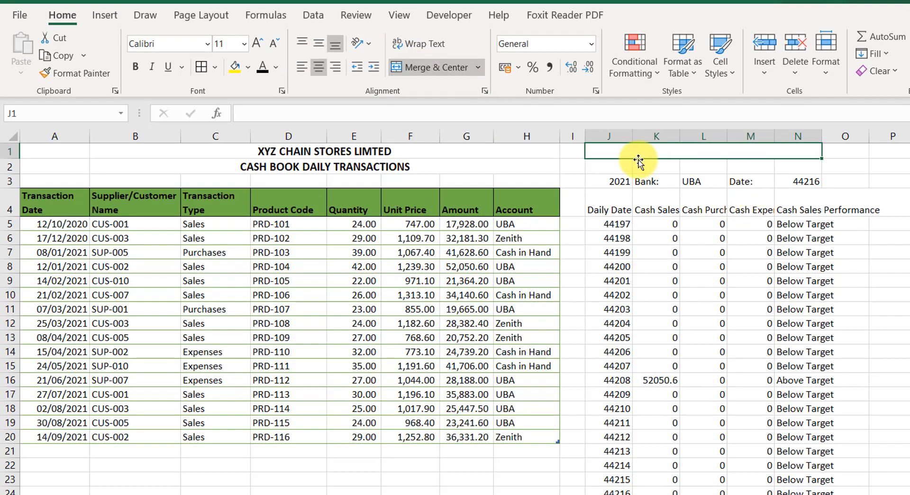
drag(597, 169, 812, 167)
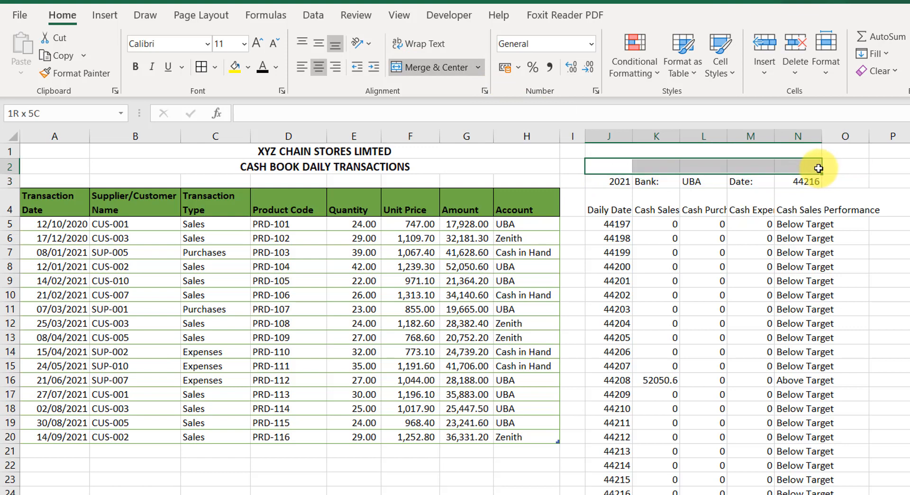
click(448, 72)
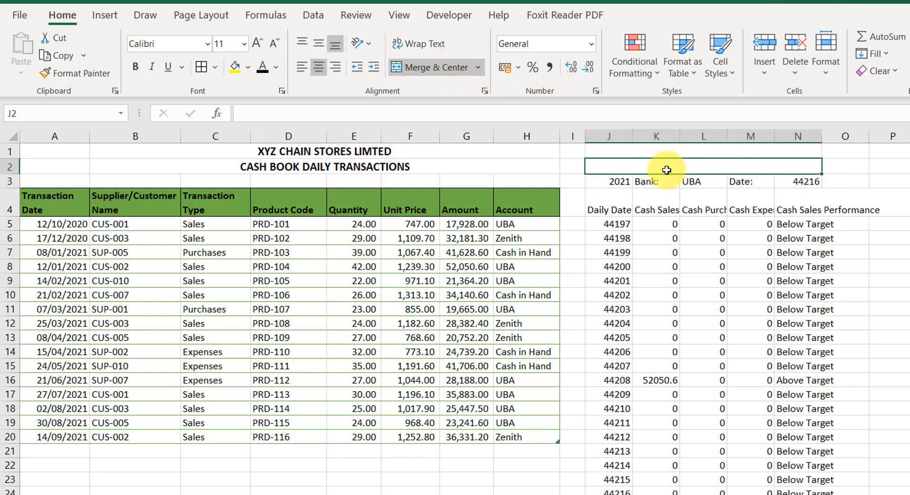
Format the report date in cell N3 as Short Date.
click(631, 191)
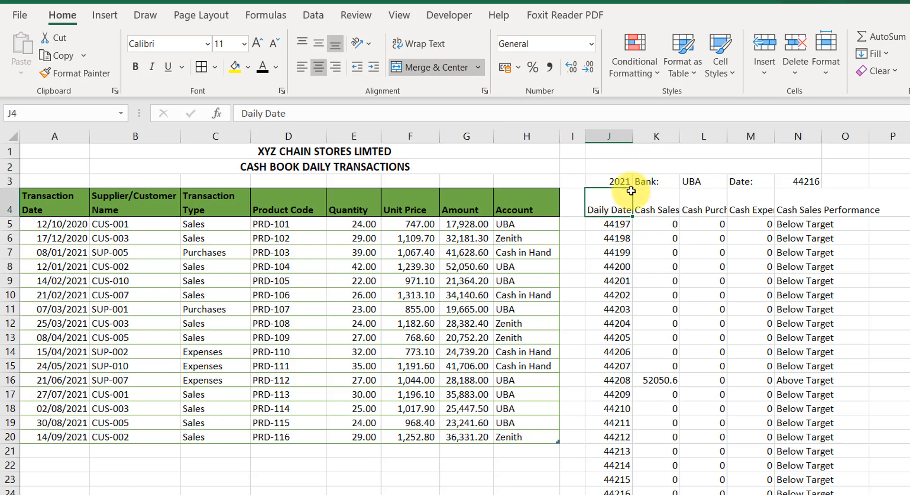
click(658, 180)
click(703, 180)
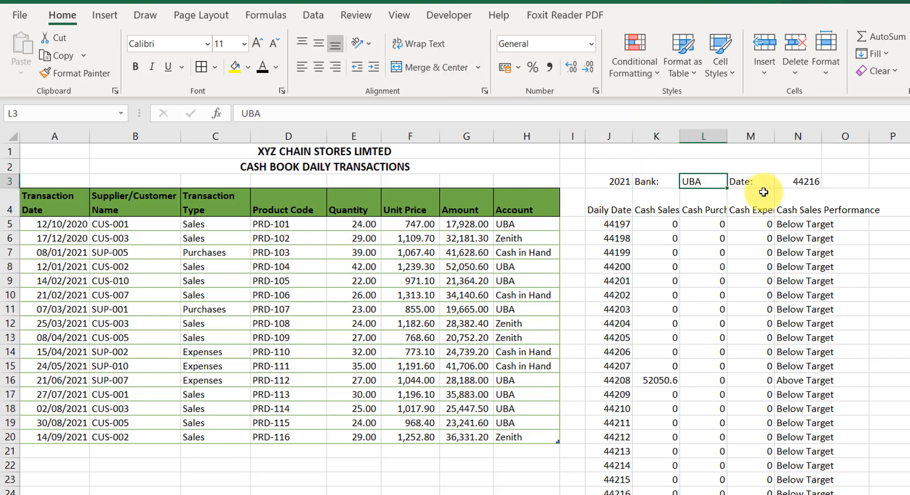
click(804, 181)
click(590, 43)
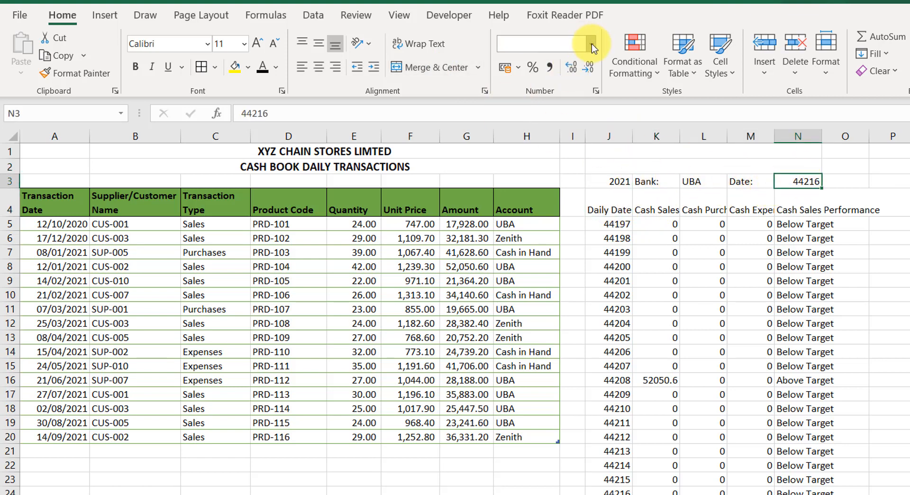
click(567, 211)
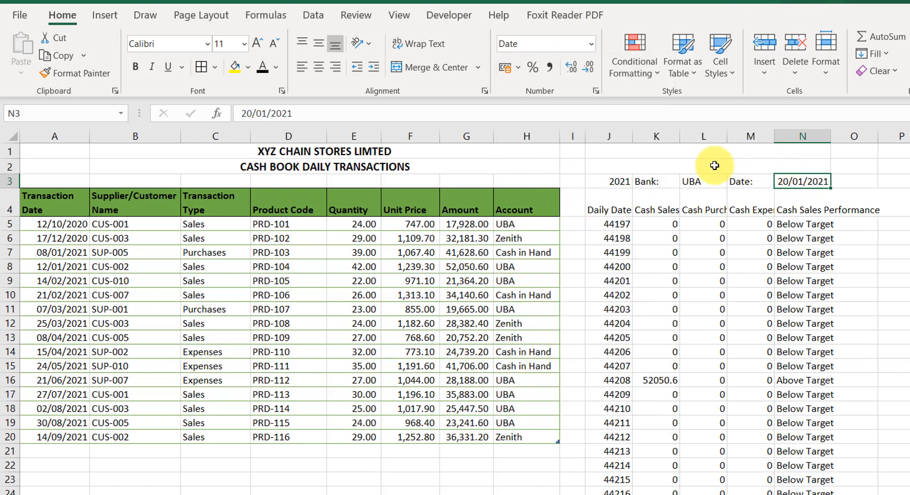
click(620, 184)
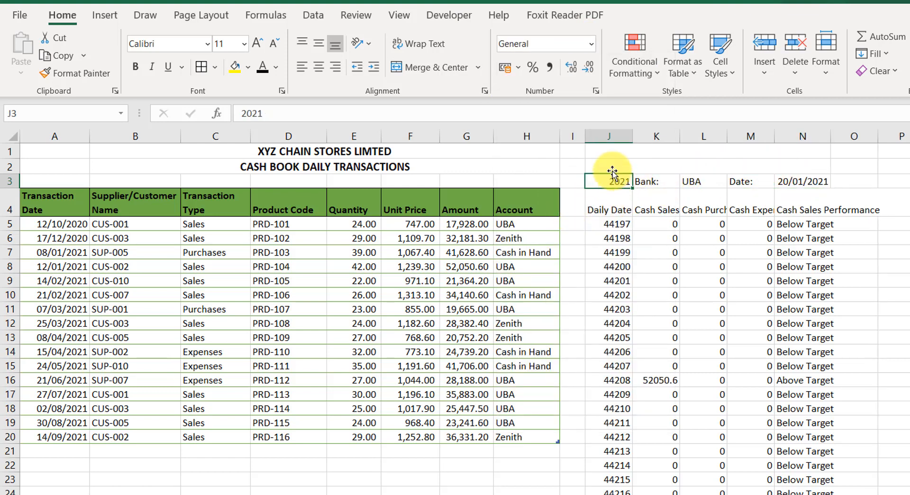
click(592, 44)
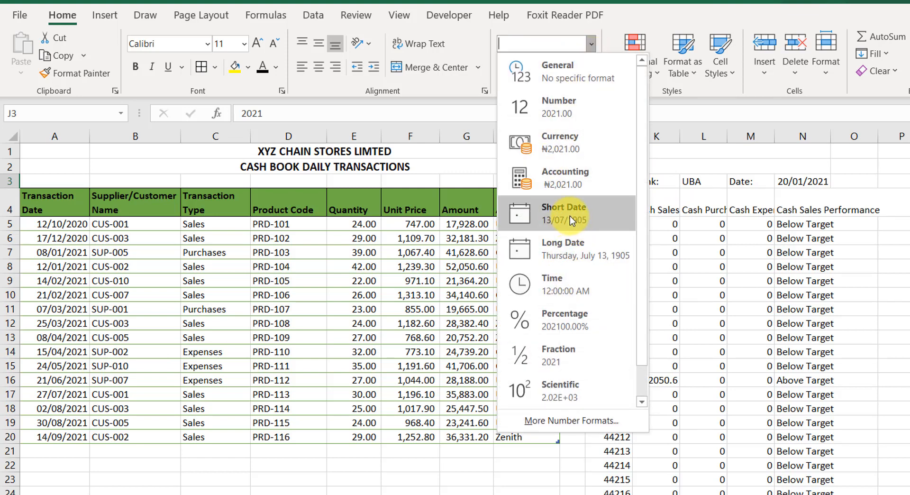
click(707, 246)
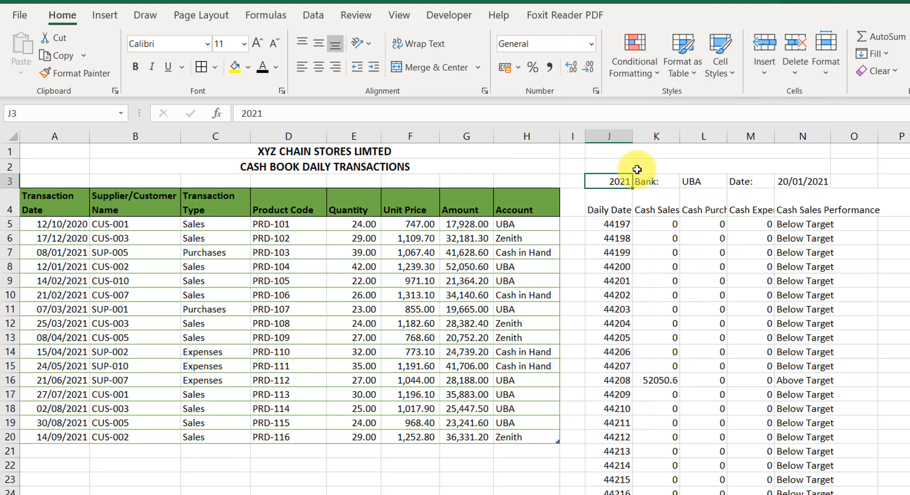
Format the report's Daily Date values from J5 down as Short Date.
drag(609, 224, 616, 493)
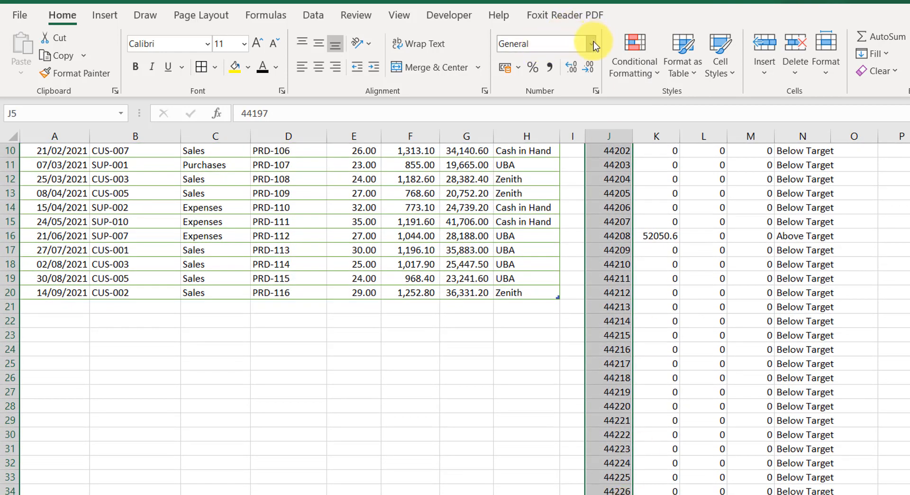
click(592, 42)
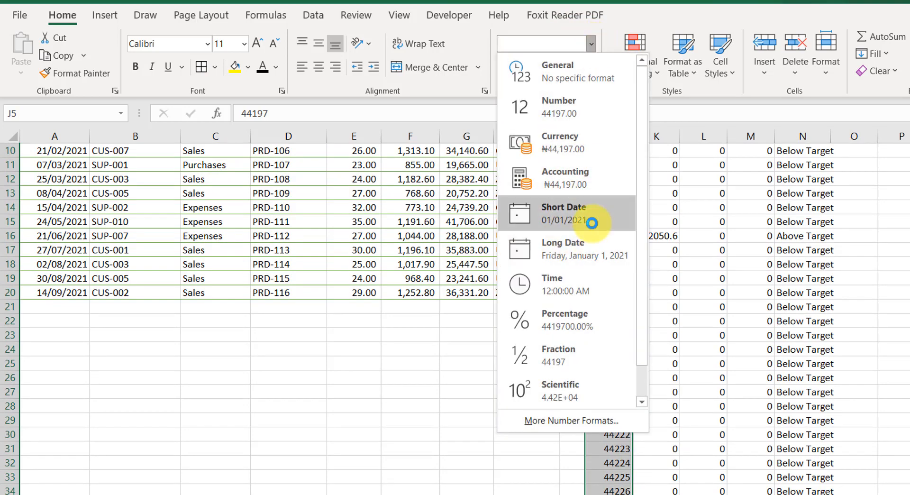
click(595, 228)
scroll(631, 247, up, 3)
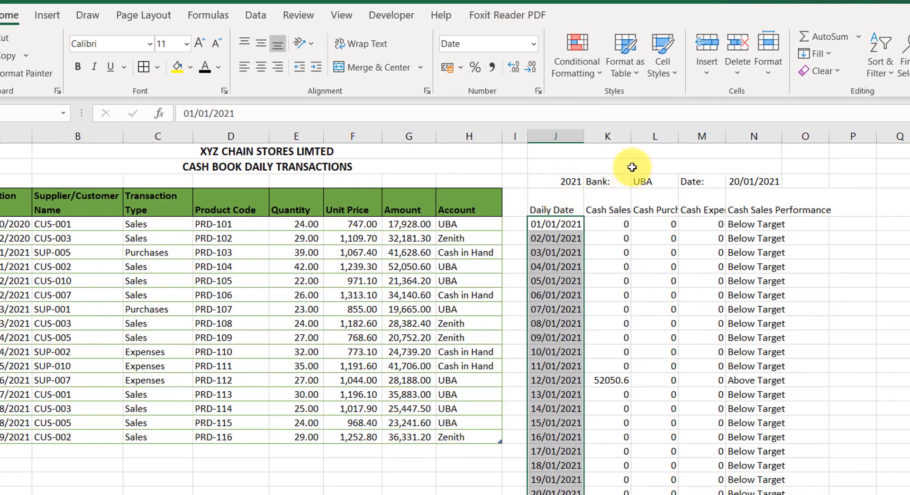
Widen report columns K to N and split the N4 header into two lines, "Cash Sales" above "Performance".
drag(632, 137, 783, 135)
drag(840, 136, 869, 136)
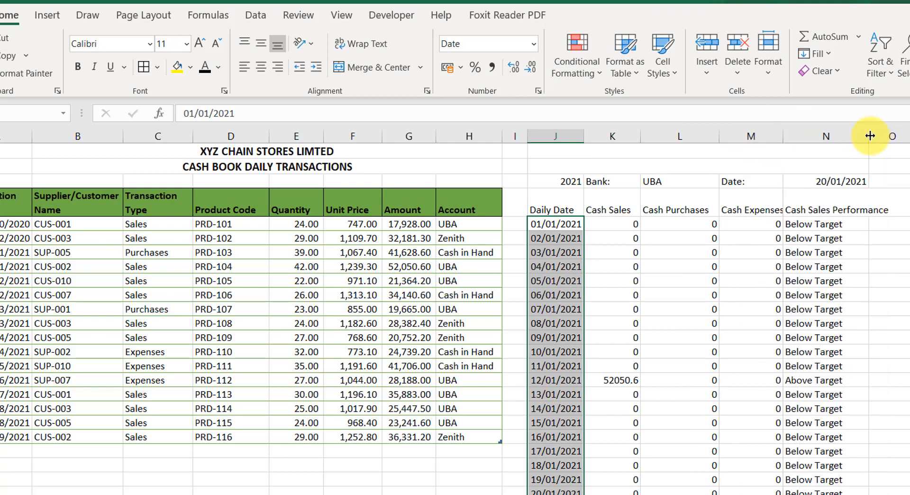
double_click(833, 210)
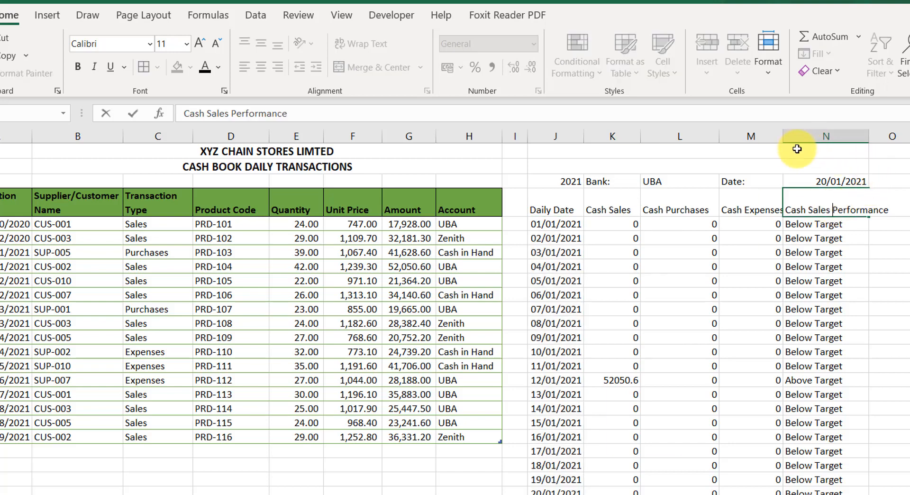
key(Return)
double_click(830, 208)
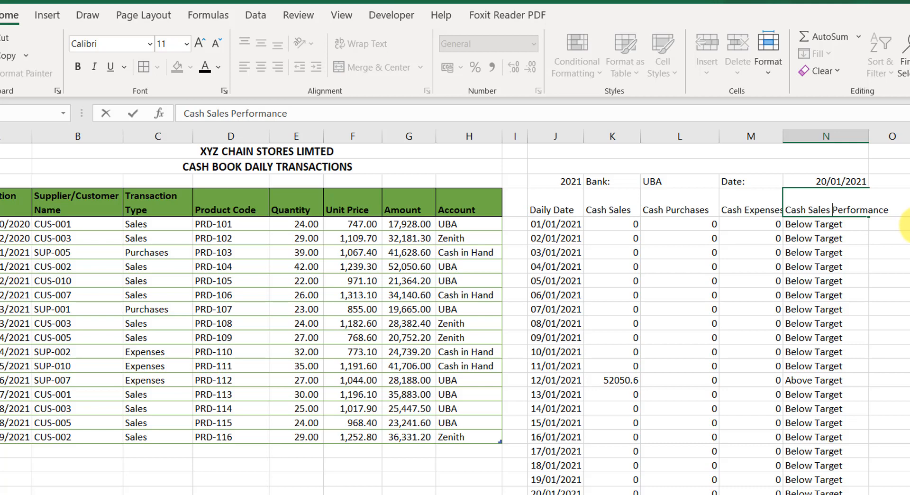
key(alt+Return)
key(Return)
click(846, 197)
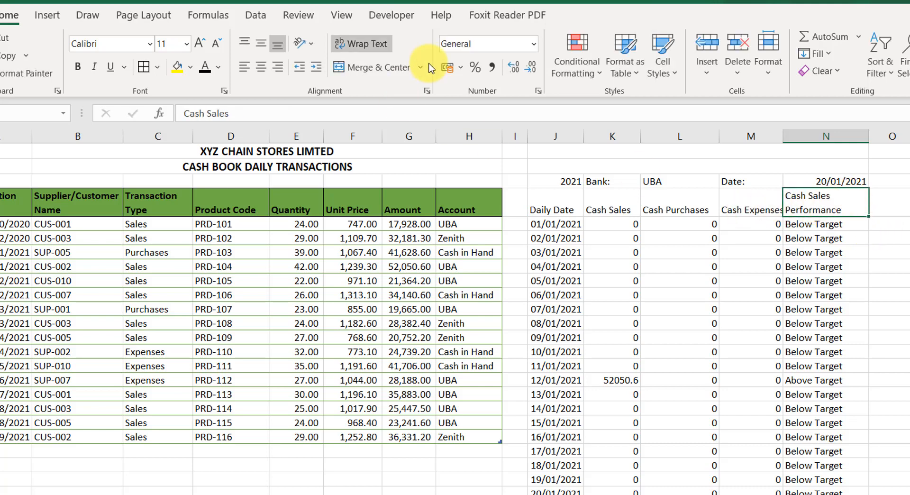
Wrap the text of the Cash Expenses and Cash Purchases headers in M4 and L4, and try the same on Cash Sales in K4.
click(742, 198)
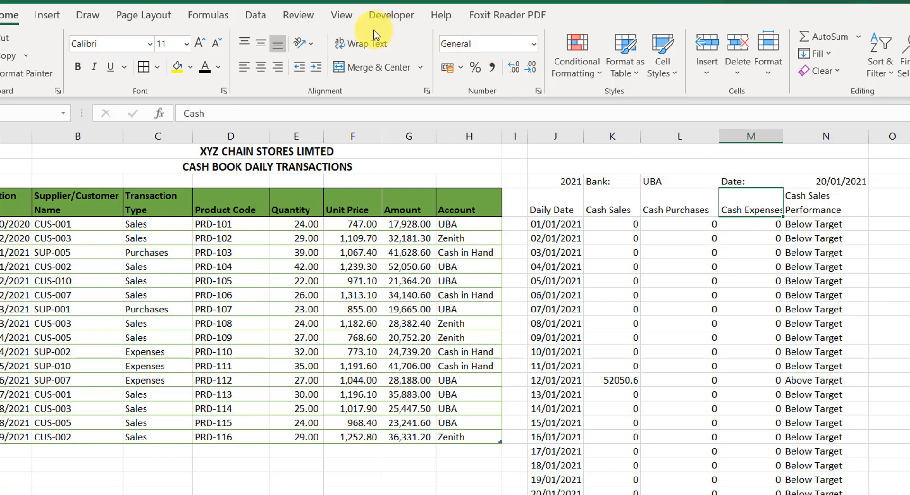
click(360, 44)
click(678, 201)
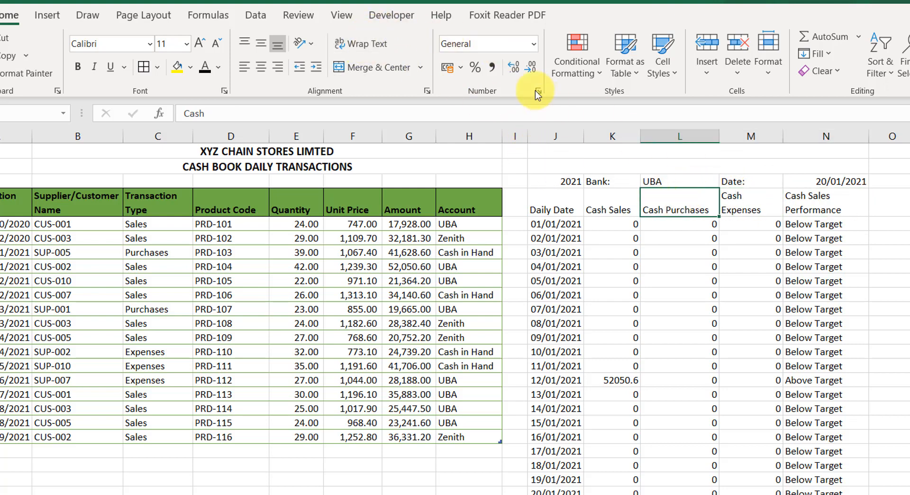
click(377, 45)
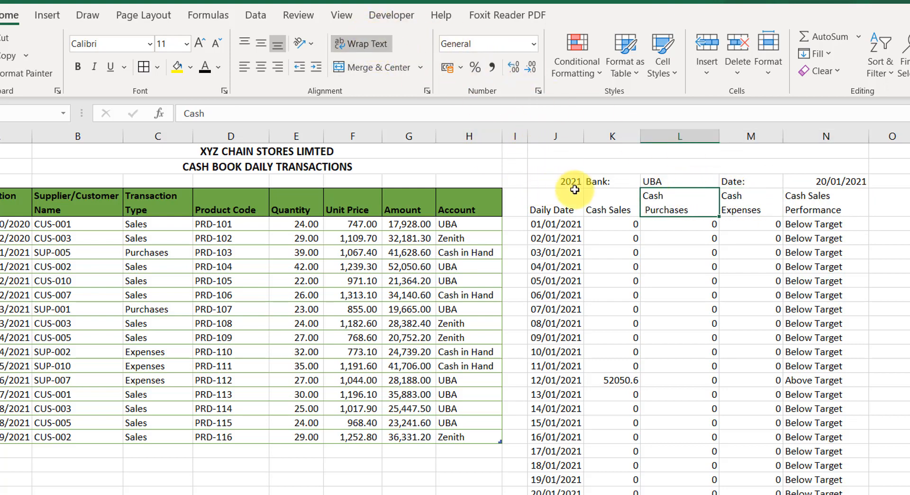
click(613, 199)
click(378, 46)
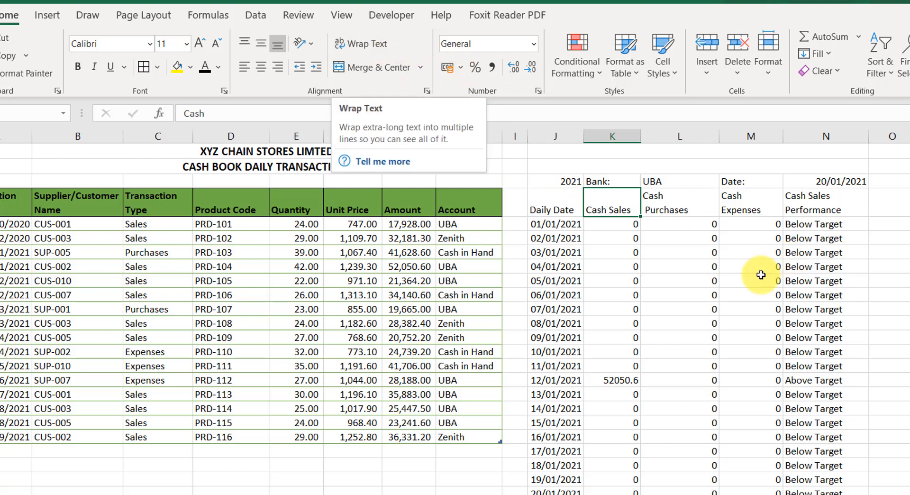
click(754, 268)
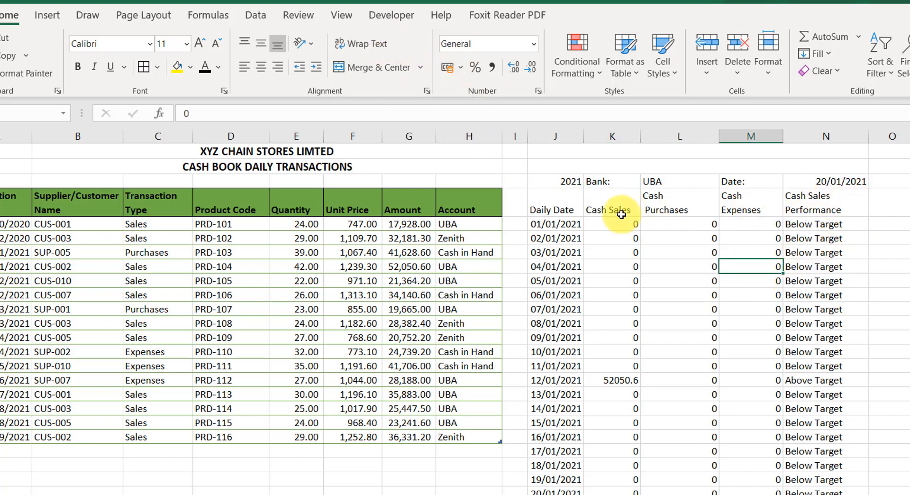
Fill the daily report header J4:N4 and the transactions table header A4:H4 with the same light green.
drag(557, 203, 848, 199)
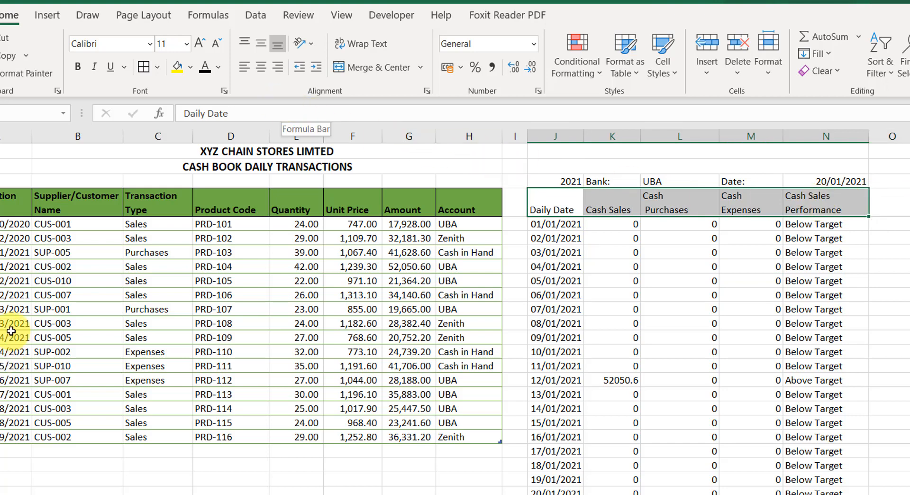
click(188, 67)
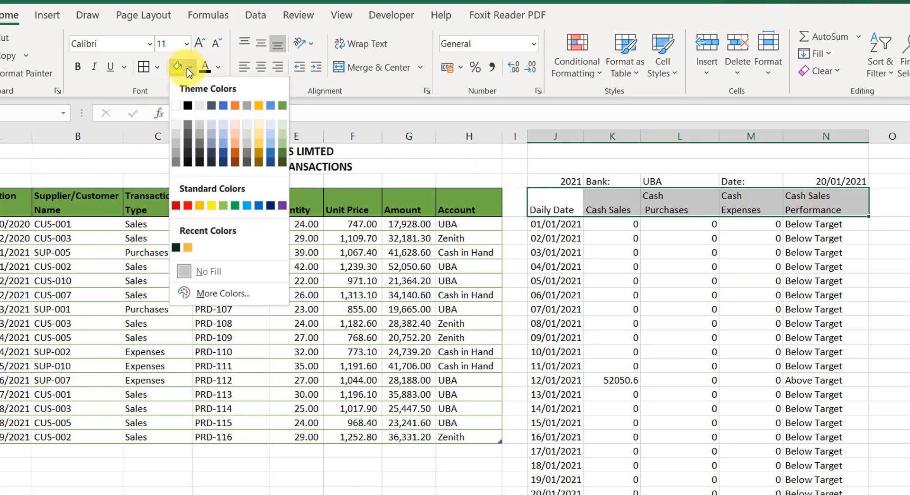
click(285, 136)
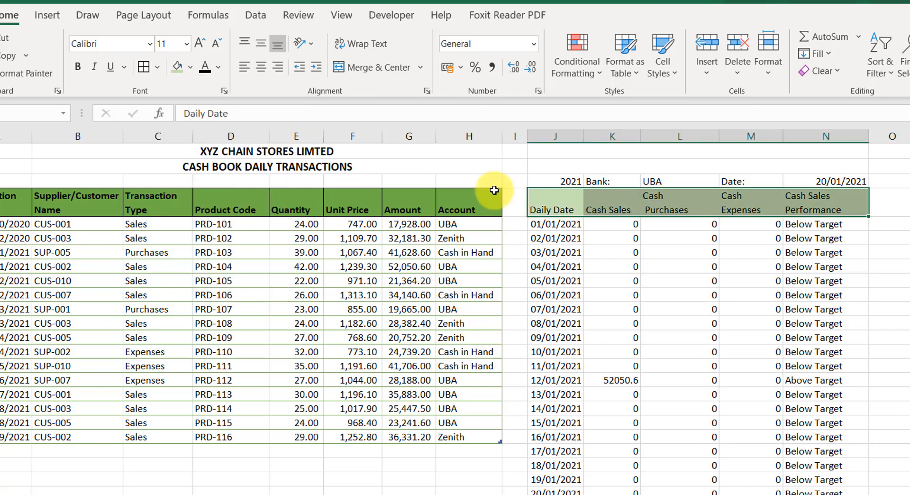
drag(9, 204, 493, 208)
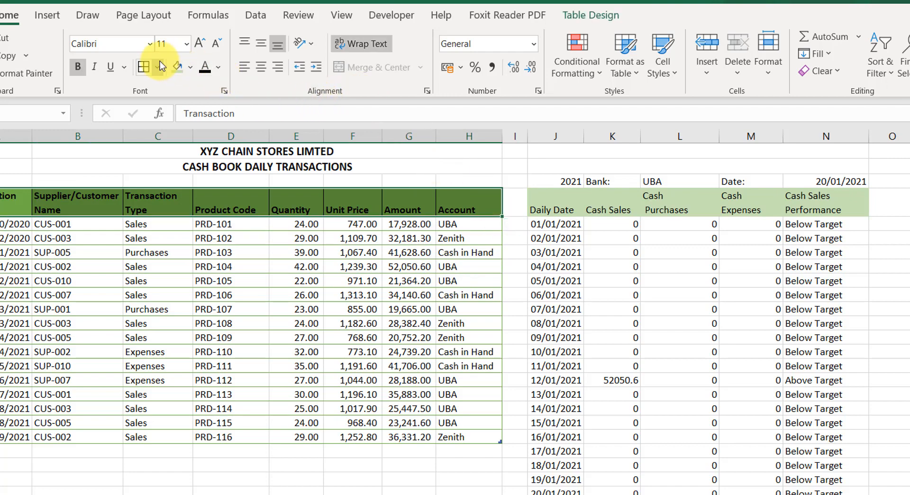
click(179, 67)
click(564, 254)
Apply all borders to the daily report table, from the header row J4:N4 down to its last row.
click(561, 210)
drag(742, 222, 759, 493)
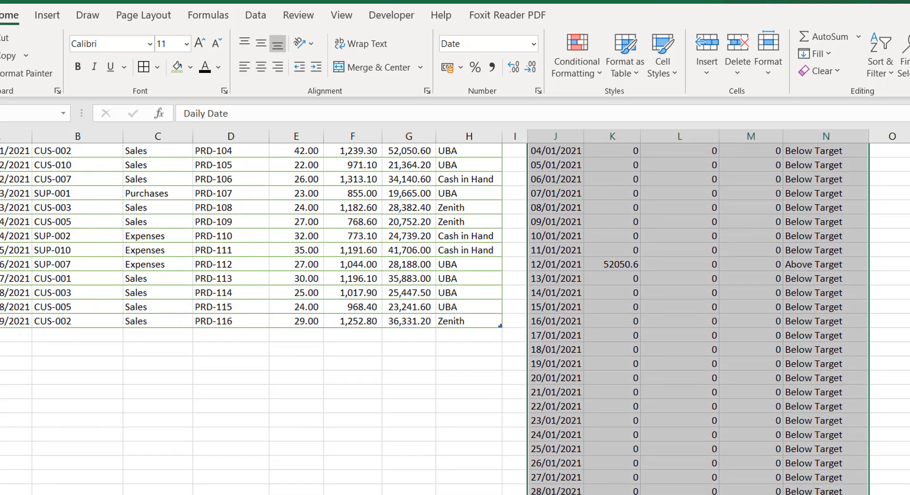
click(144, 66)
scroll(434, 177, up, 3)
click(634, 266)
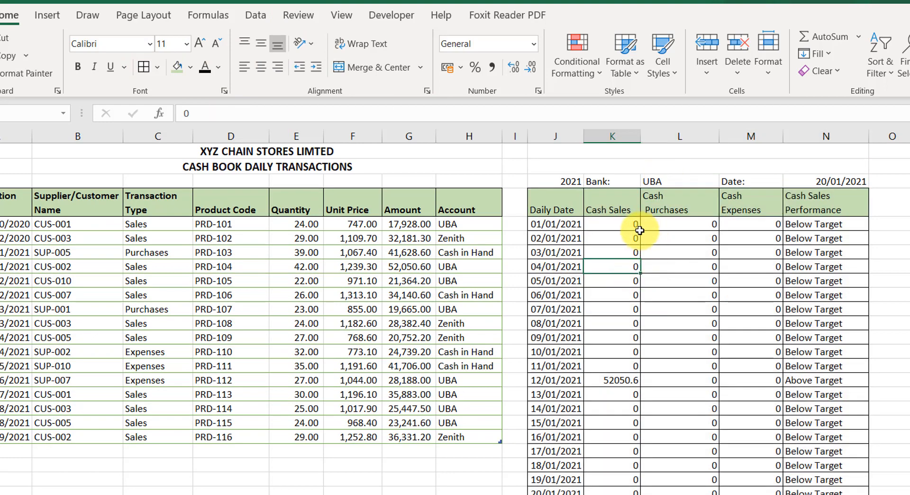
Apply Comma Style to the report amounts in columns K to M from row 5 down, and bold the header row J4:N4.
drag(626, 226, 733, 490)
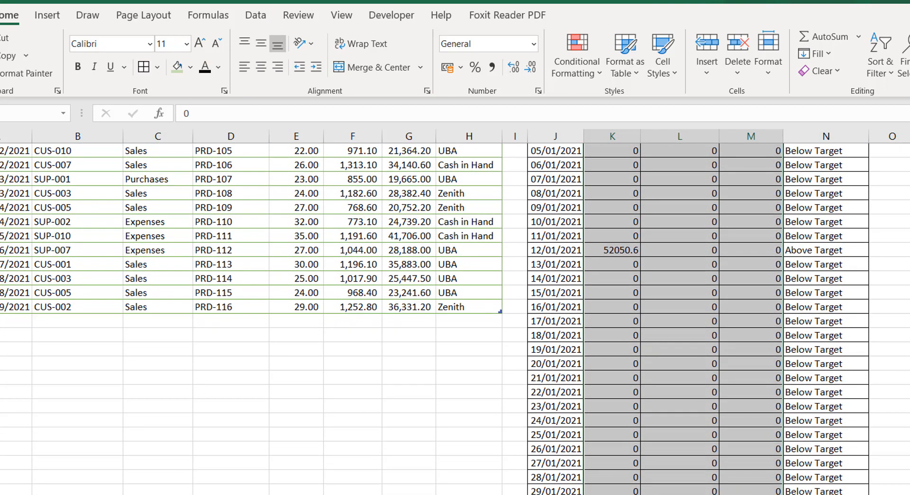
click(495, 67)
scroll(604, 252, up, 3)
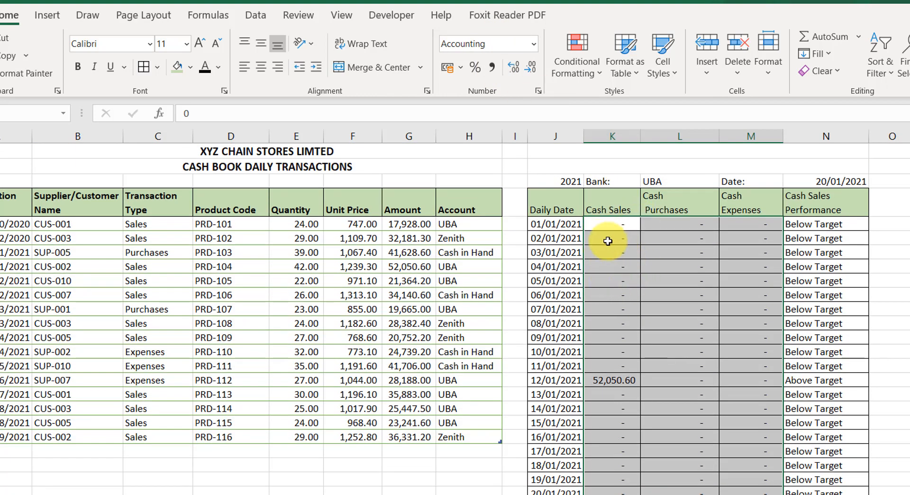
click(634, 225)
drag(550, 199, 848, 204)
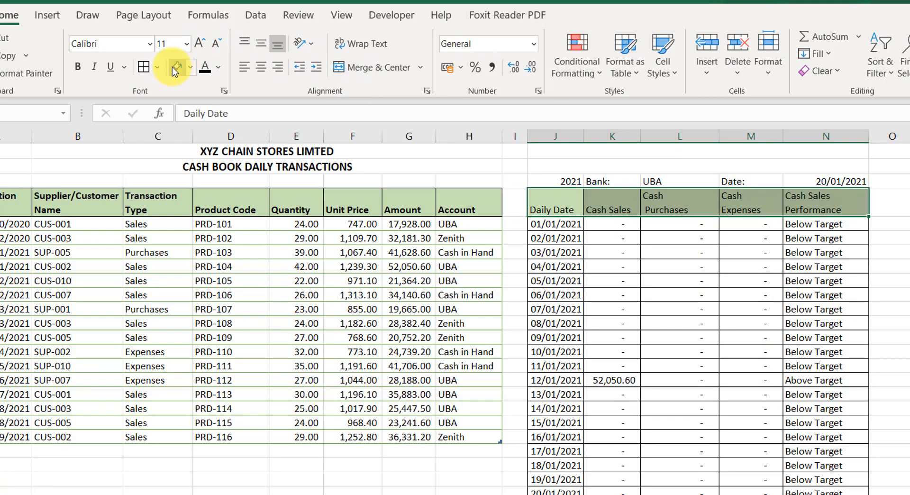
click(78, 68)
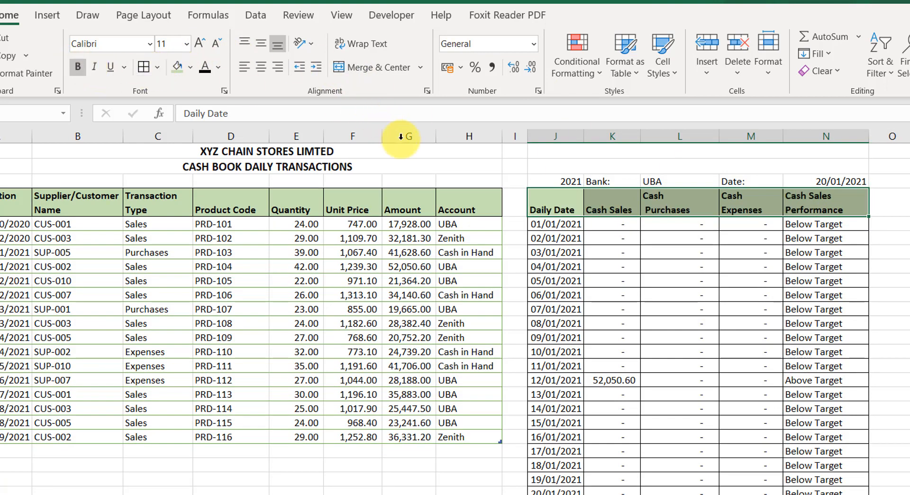
Fill the report year cell J3 with light gold.
click(571, 181)
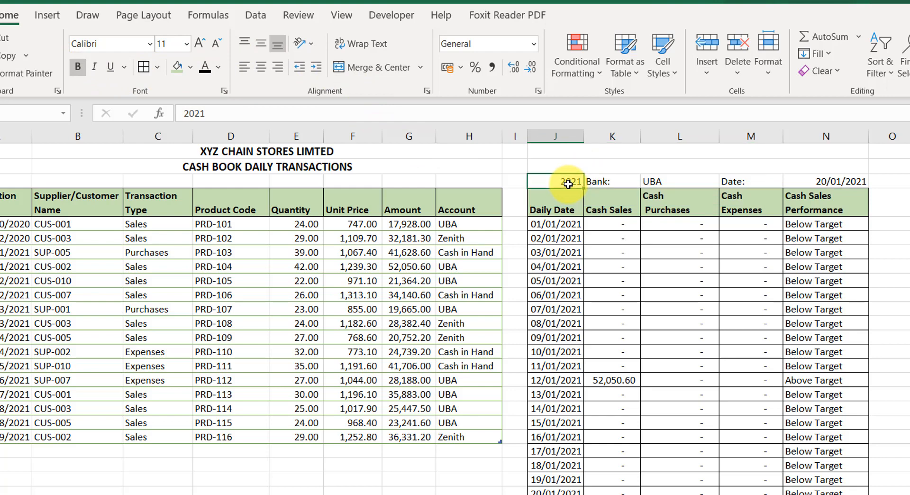
click(189, 68)
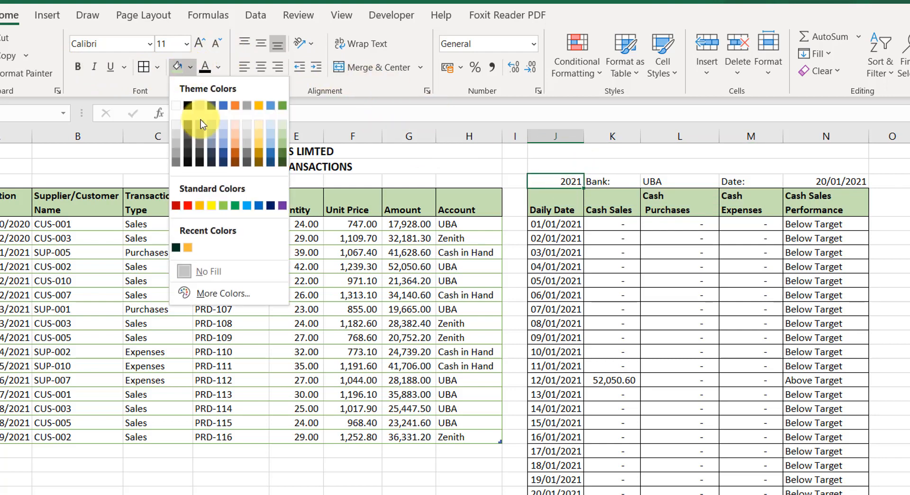
click(259, 135)
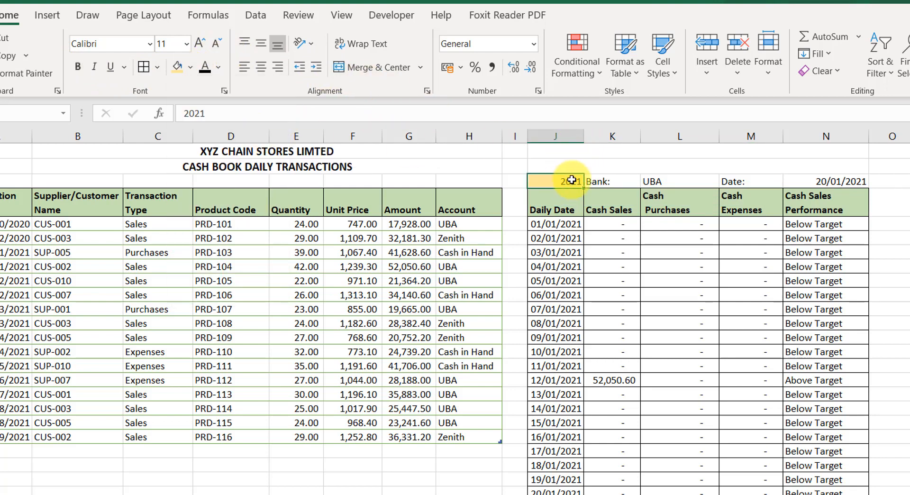
Indent the "Bank:" label in K3 until it sits next to the bank value.
click(590, 182)
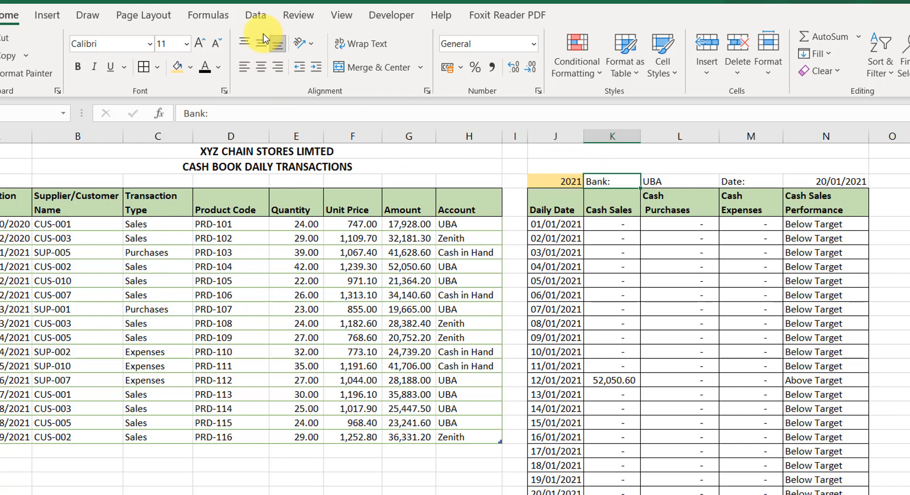
click(317, 67)
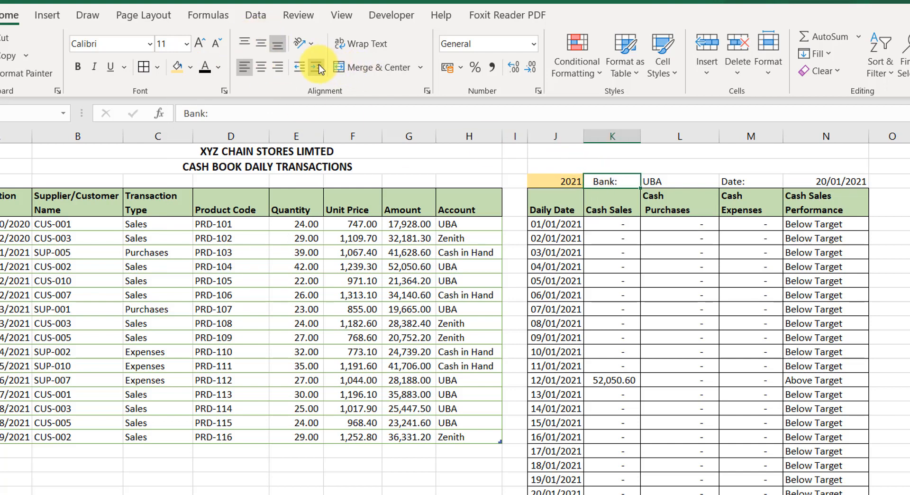
click(318, 67)
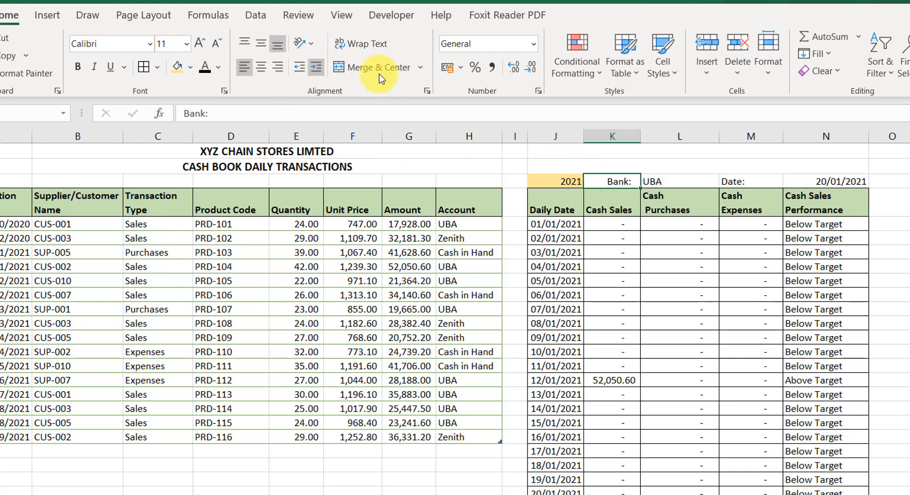
Center the UBA bank value in L3 and fill it with the same light gold as the year cell.
click(678, 181)
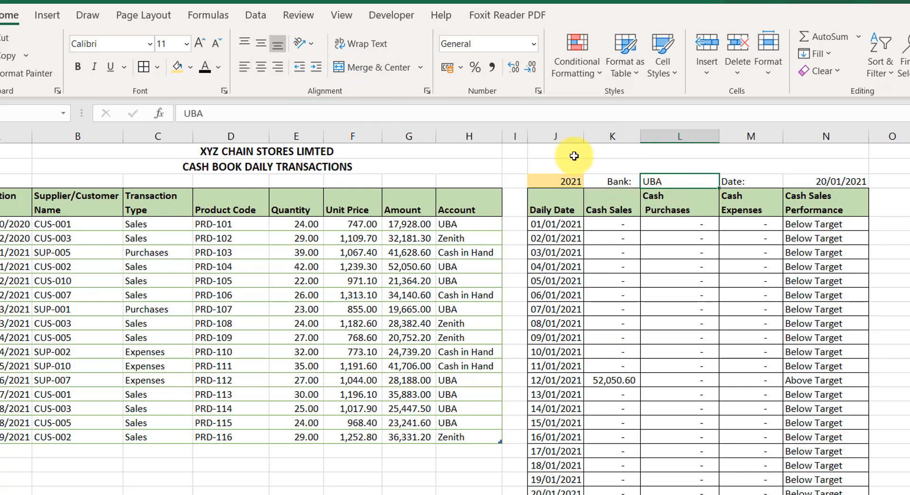
click(261, 67)
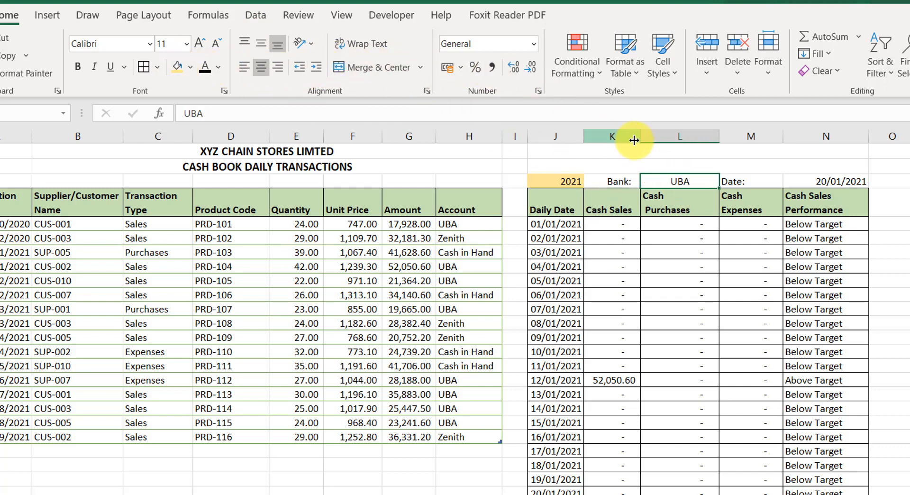
click(175, 66)
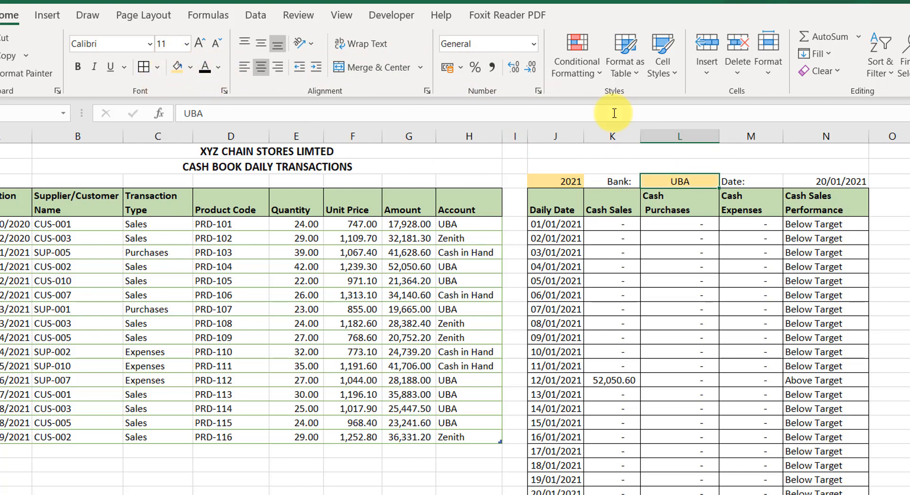
Indent the "Date:" label in M3 toward its value and fill the date cell N3 with the same light gold.
click(751, 180)
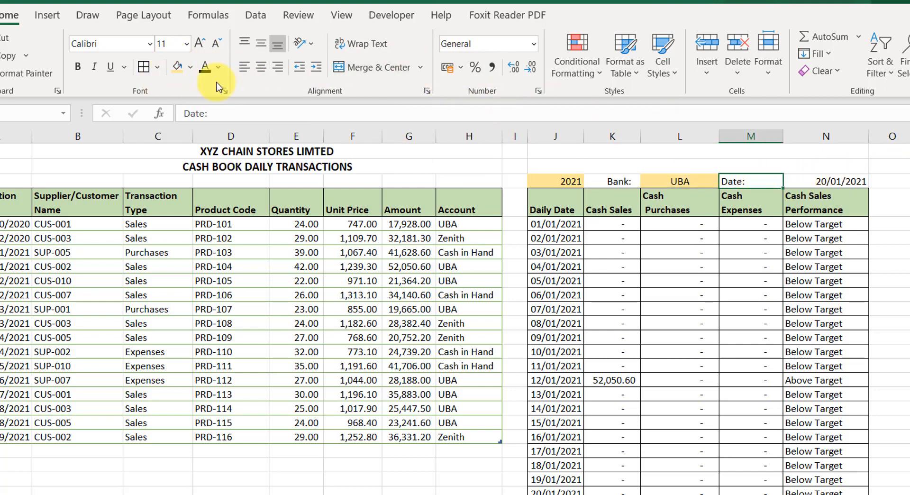
click(317, 69)
click(810, 180)
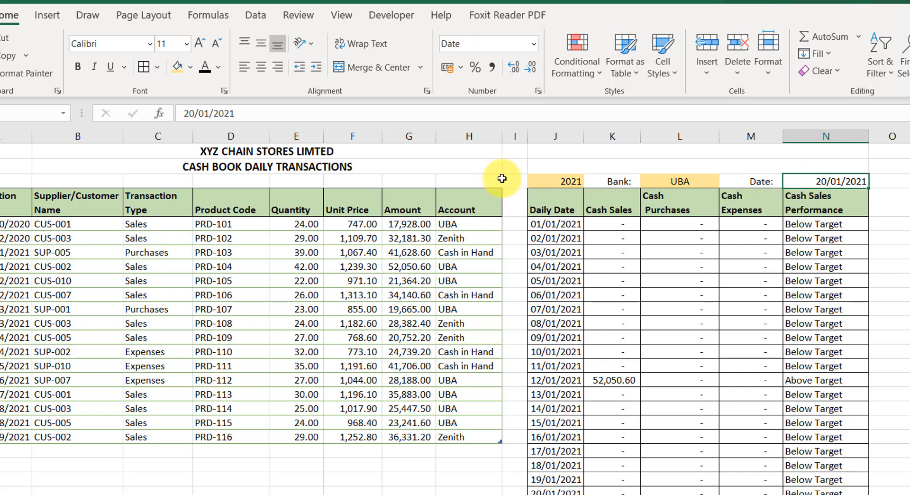
click(177, 67)
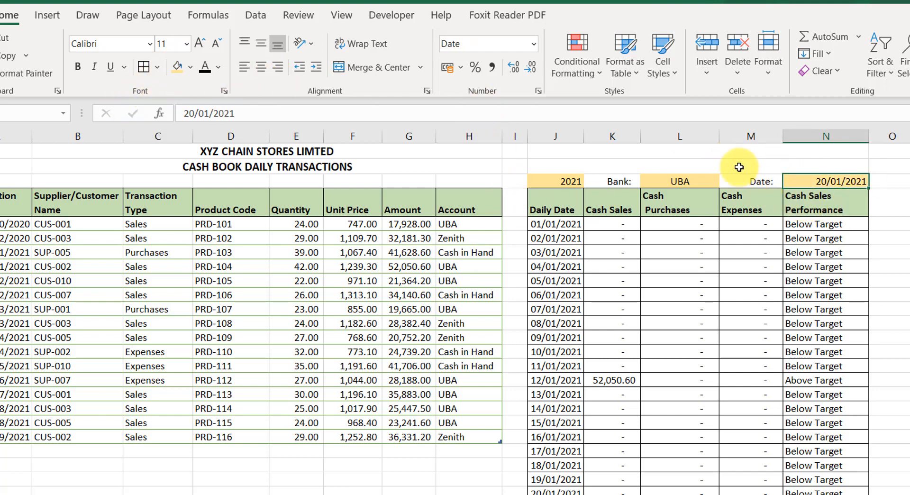
Copy the title text "XYZ CHAIN STORES" from the daily report heading on the Cash_Book sheet.
drag(564, 180, 820, 178)
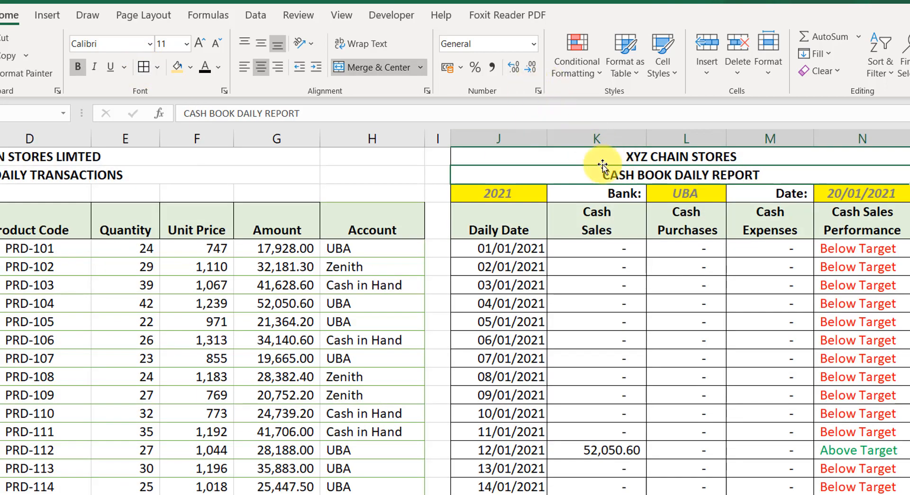
click(610, 157)
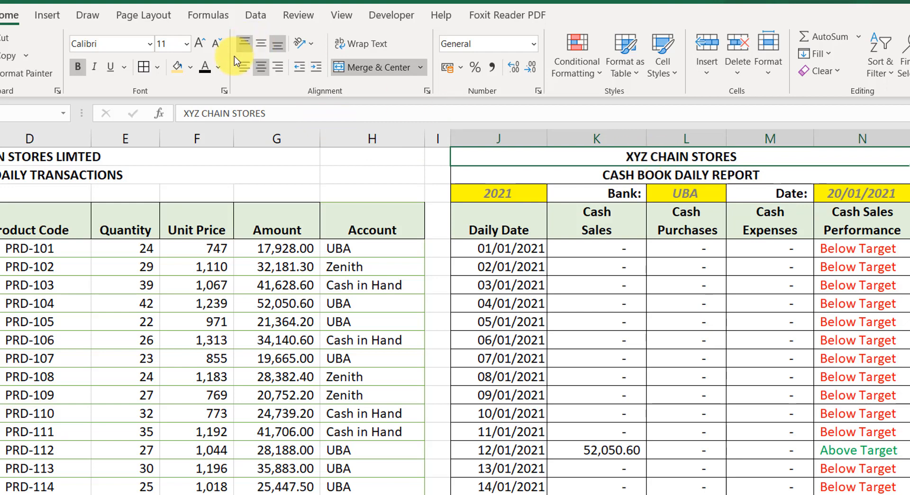
drag(274, 111, 180, 112)
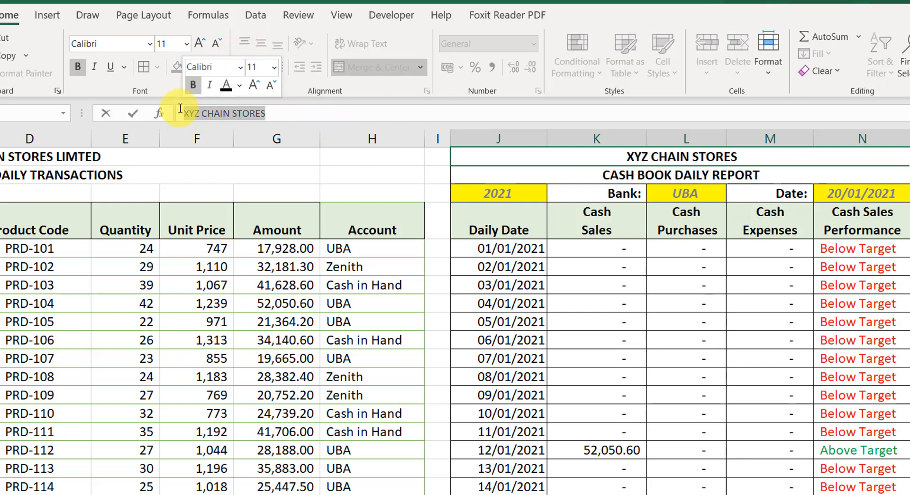
key(Escape)
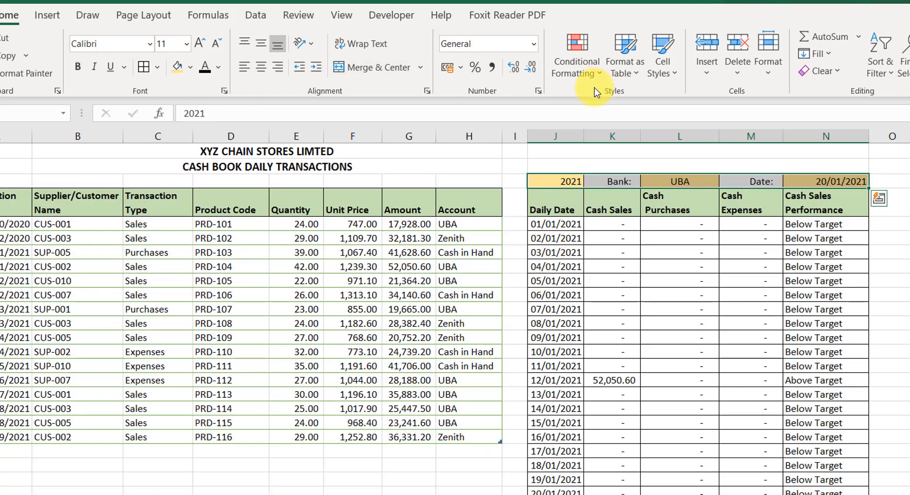
Enter the title "XYZ CHAIN STORES" in the merged row 1 cell above the new sheet's daily report.
click(573, 152)
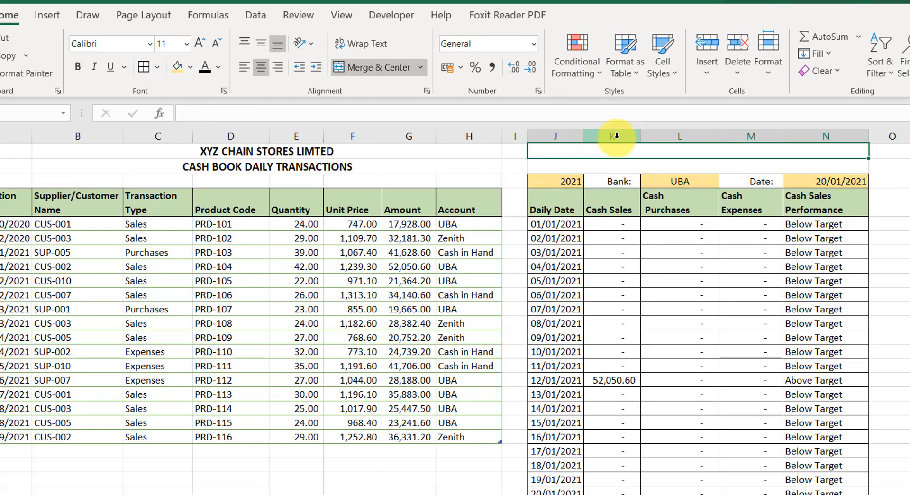
key(ctrl+v)
click(487, 333)
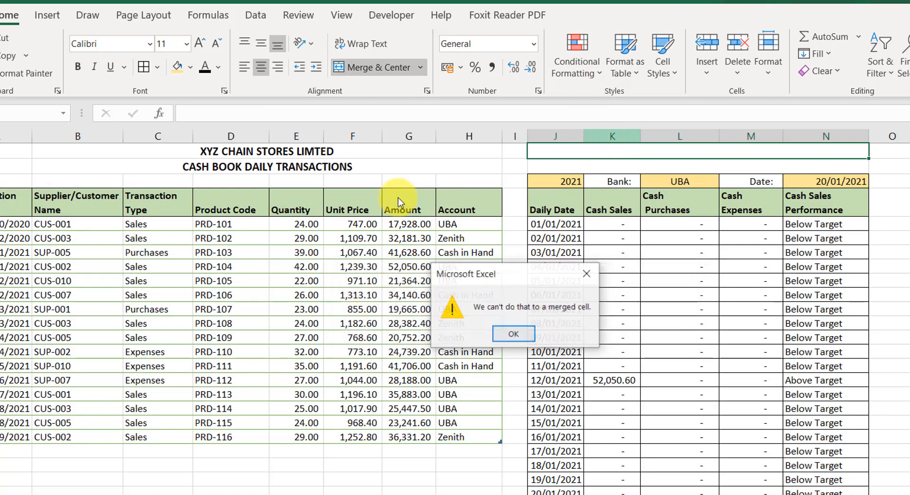
key(Return)
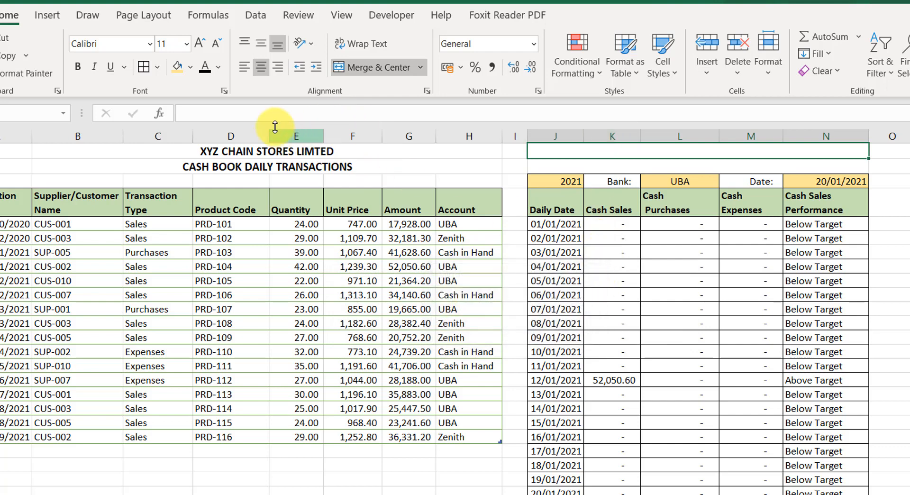
click(246, 112)
text(XYZ CHAIN STORES)
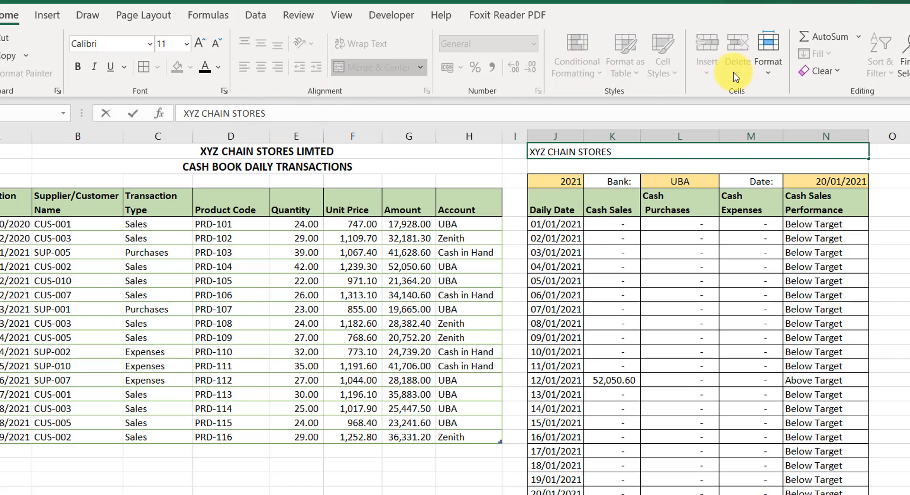
key(Return)
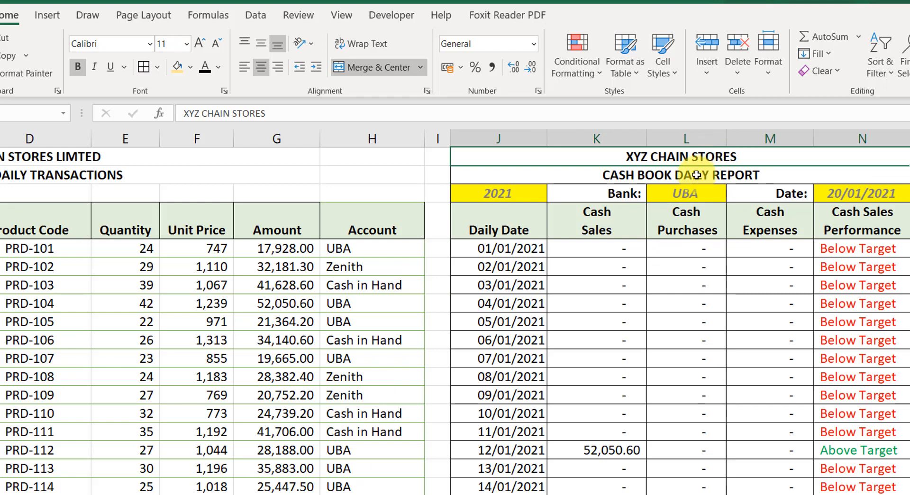
Copy the "CASH BOOK DAILY REPORT" subtitle text from Cash_Book into the merged row 2 cell above the new daily report.
click(690, 175)
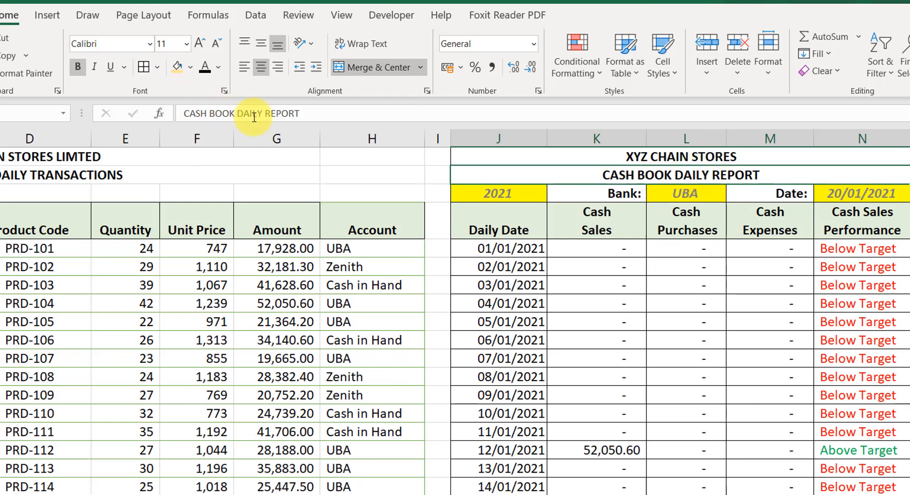
drag(300, 113, 179, 113)
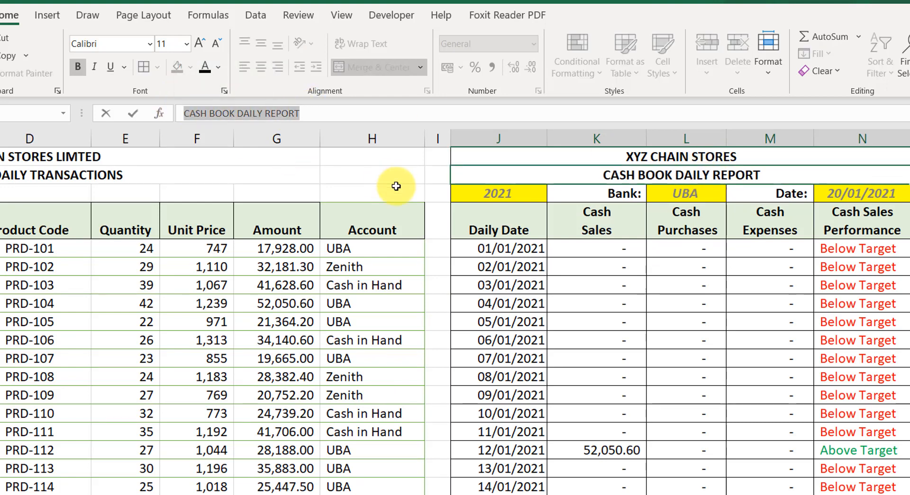
key(Escape)
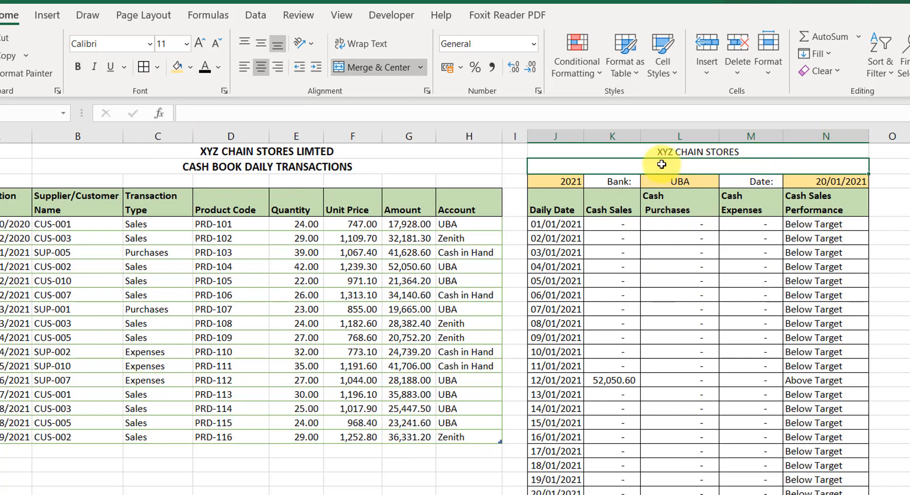
click(142, 114)
click(191, 110)
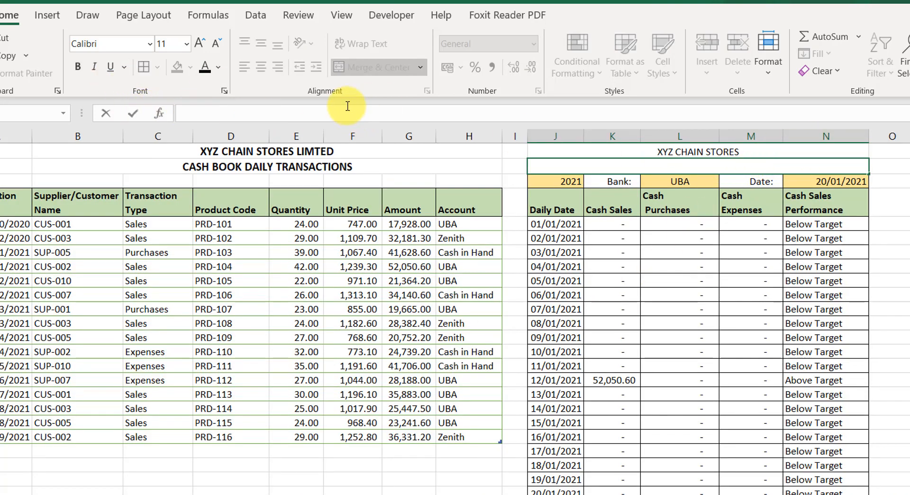
text(CASH BOOK DAILY REPORT)
key(Return)
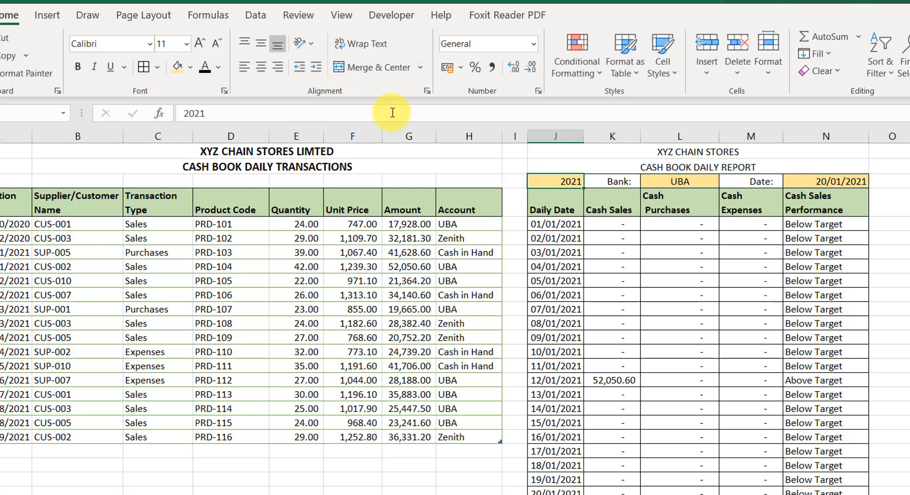
Make both daily report titles, "XYZ CHAIN STORES" and "CASH BOOK DAILY REPORT", bold.
click(648, 152)
click(374, 67)
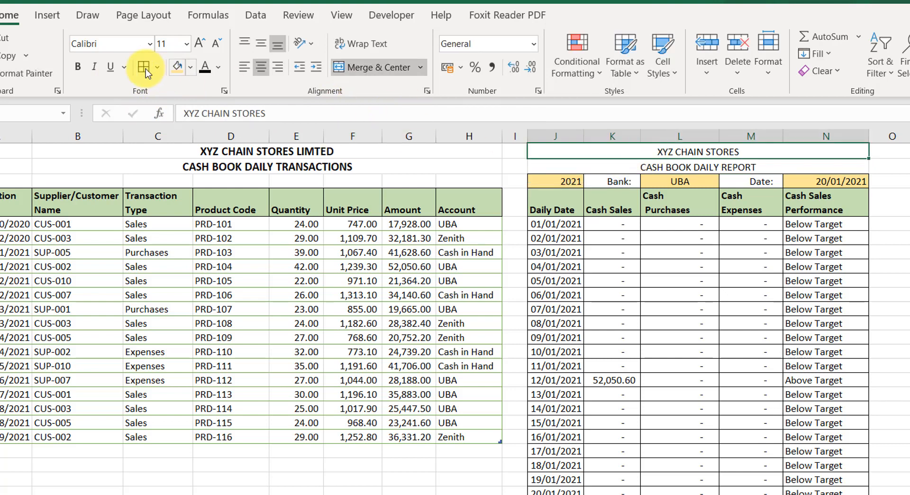
click(77, 67)
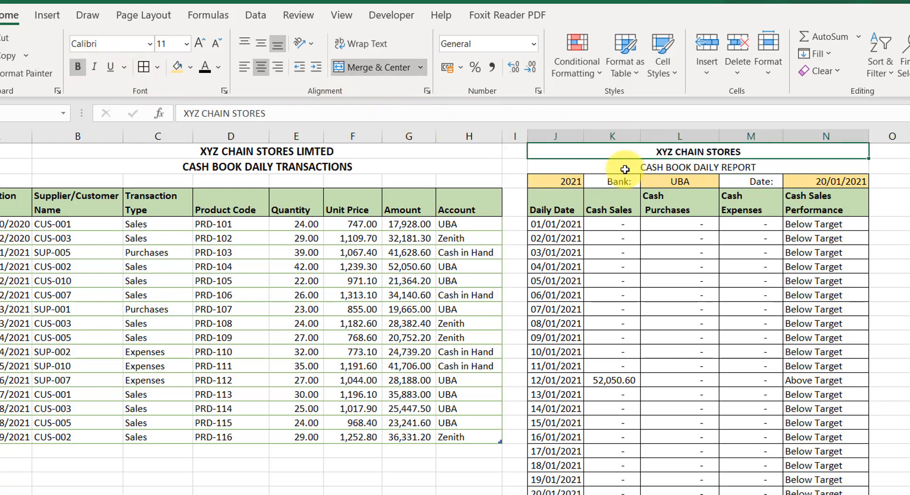
click(590, 168)
click(78, 67)
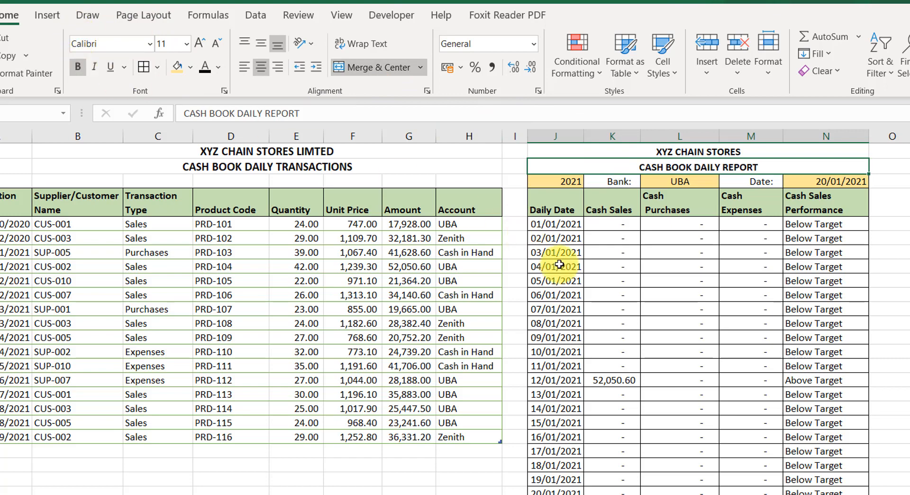
click(727, 239)
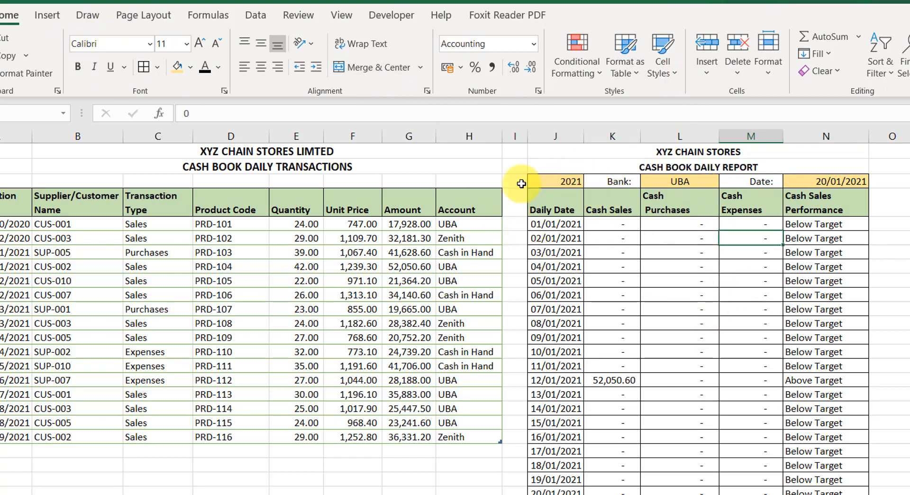
Add borders around the two merged daily report title rows and narrow the blank column O beside the report.
click(77, 181)
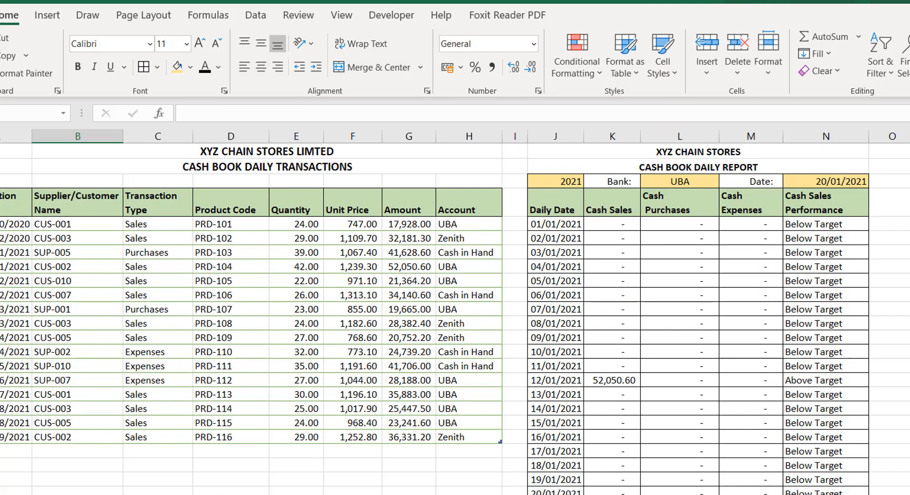
drag(564, 148, 692, 168)
click(147, 70)
click(673, 266)
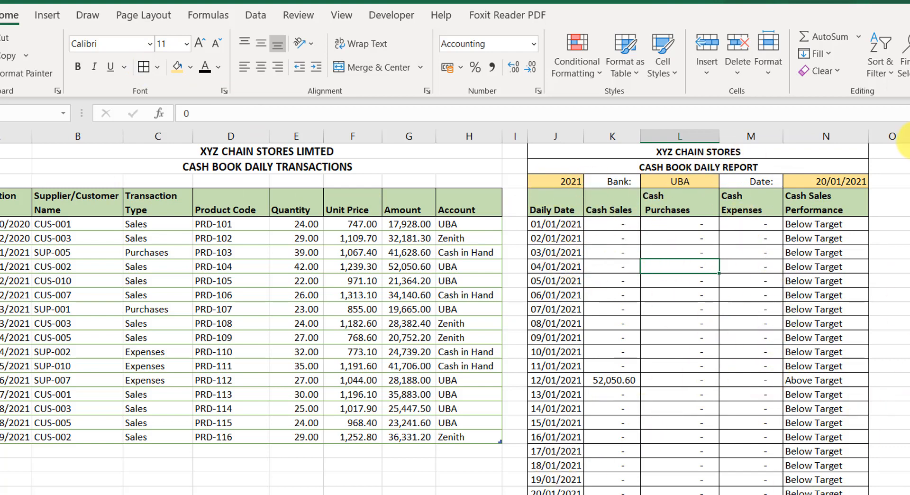
drag(906, 137, 885, 136)
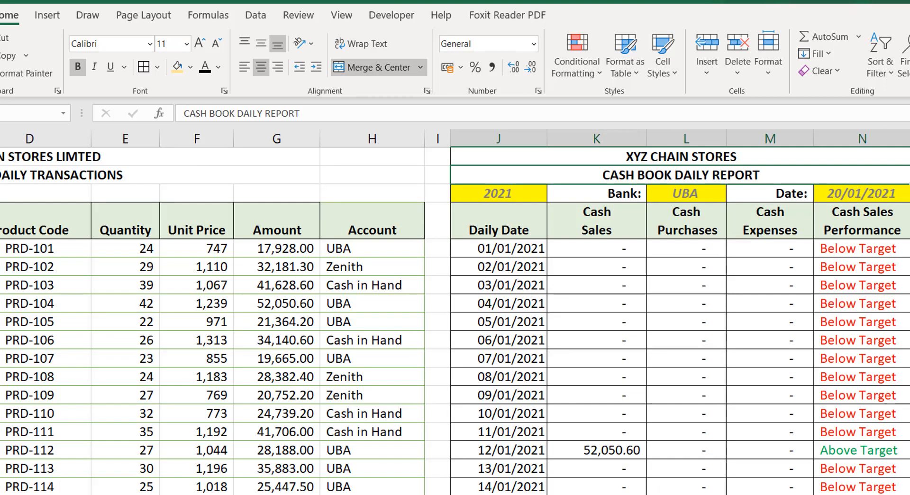
Copy the monthly report P3:T16 on the Cash_Book sheet, from the year and bank row down to December.
scroll(805, 450, right, 4)
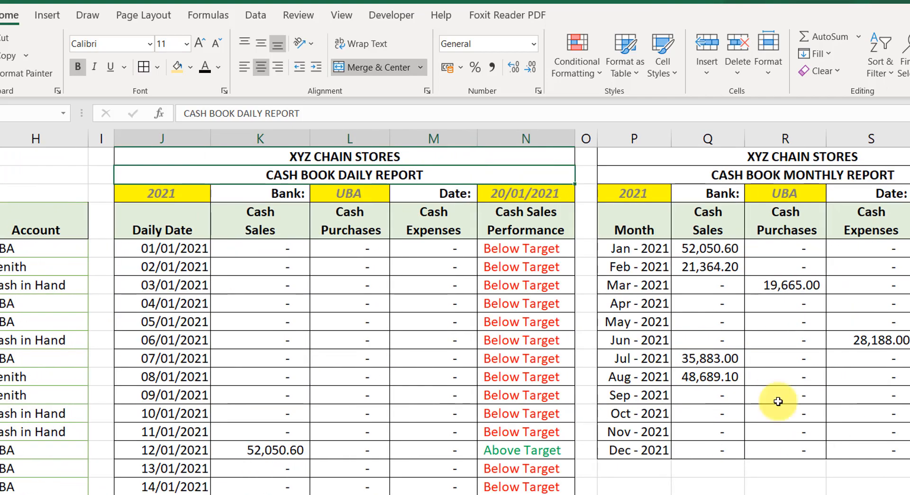
drag(624, 199, 909, 442)
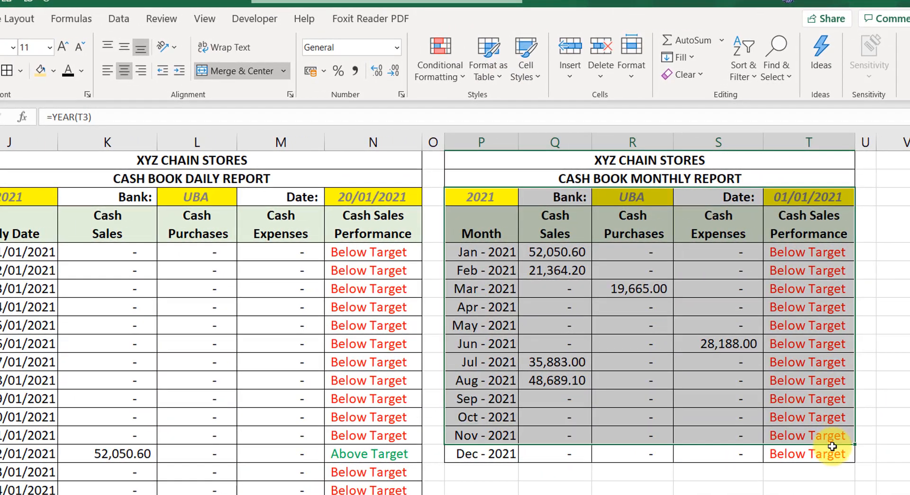
drag(832, 445, 833, 450)
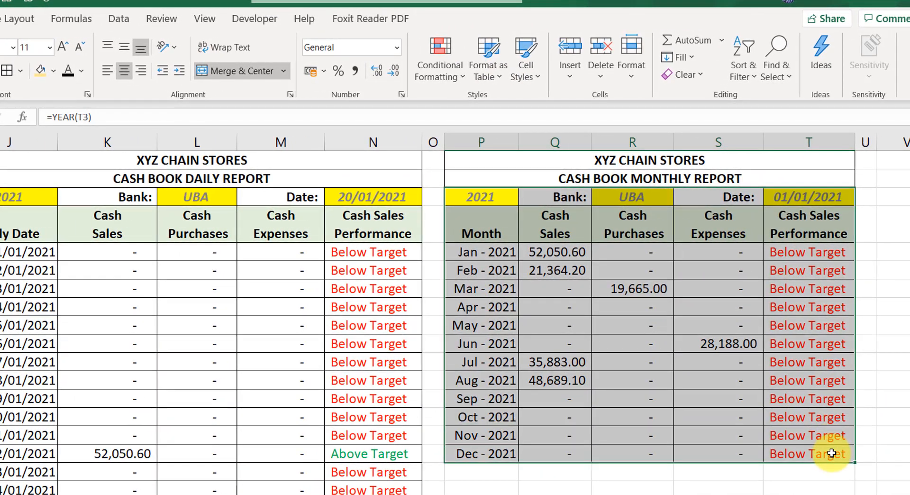
key(ctrl+c)
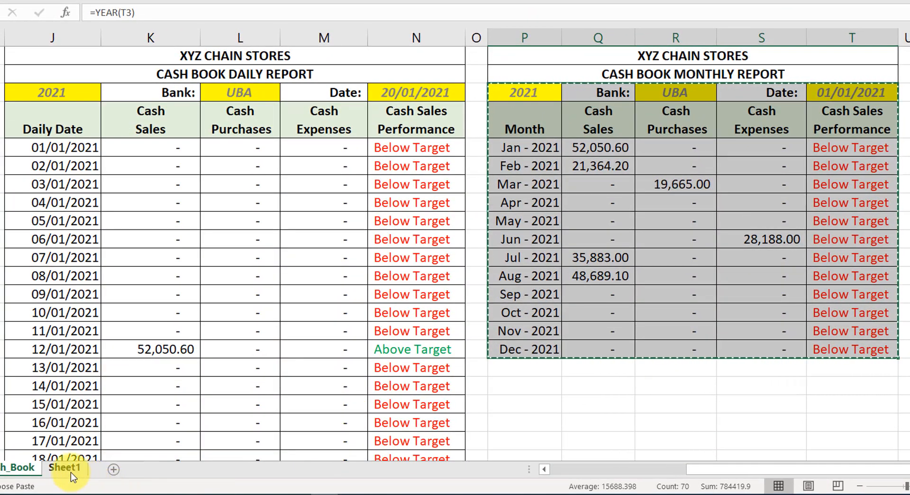
Paste the copied monthly report as values only at P3 on Sheet1.
click(68, 467)
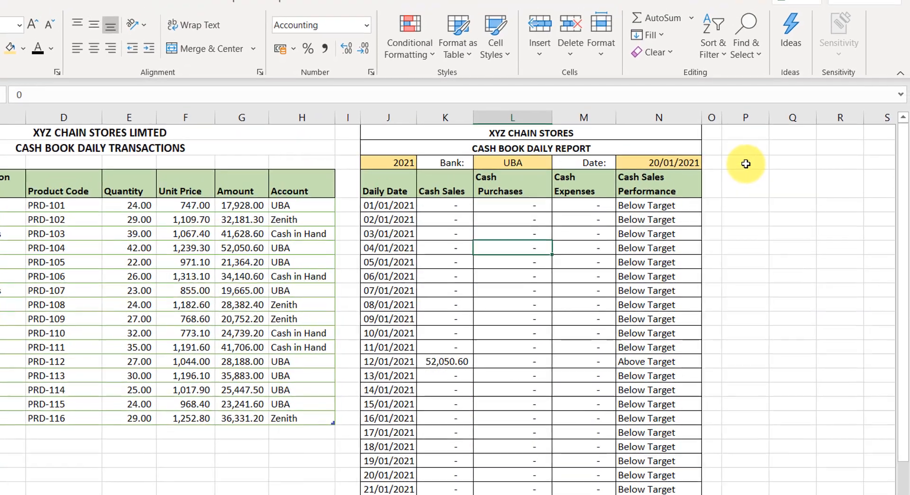
click(807, 78)
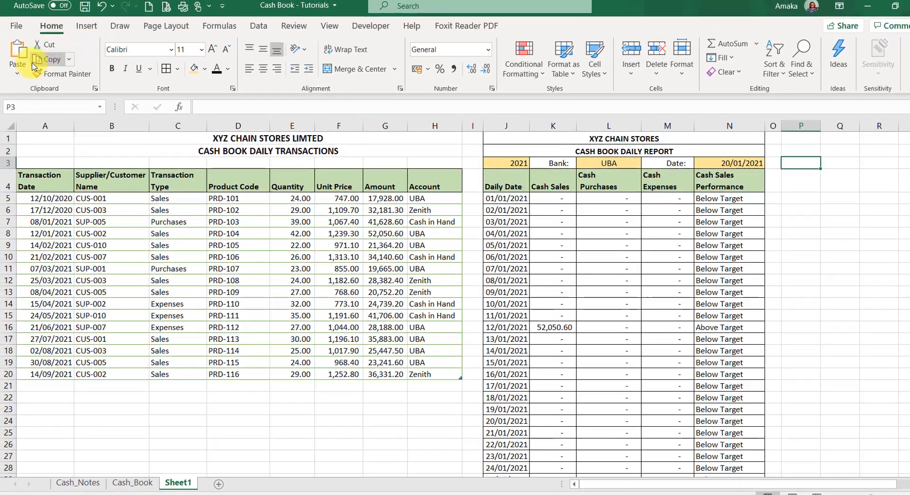
click(18, 74)
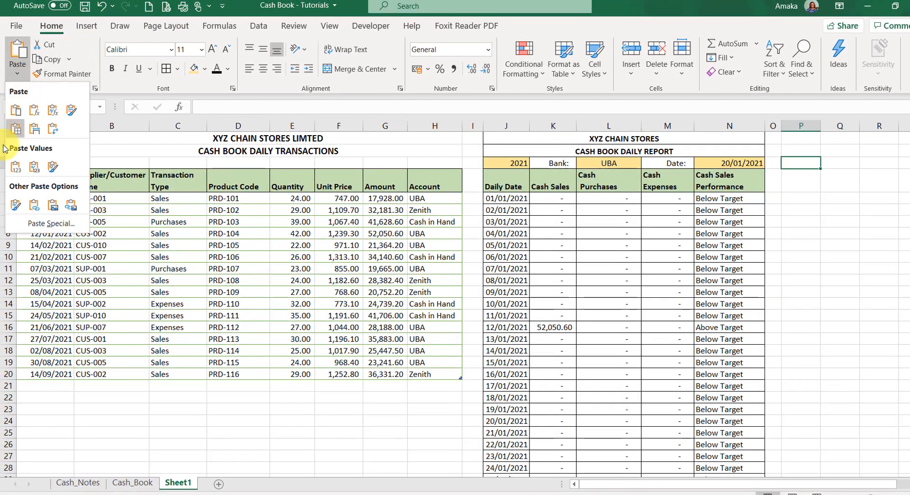
click(16, 166)
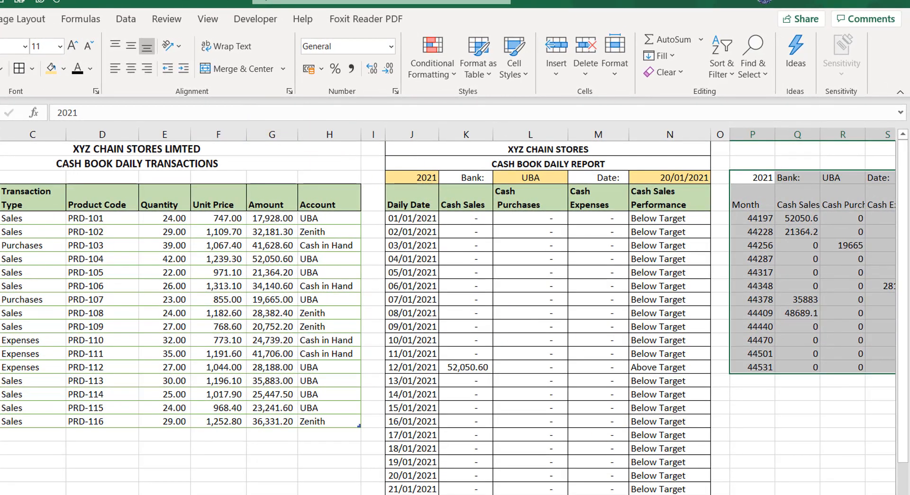
Format the monthly report's month values in P5:P16 as Short Date.
scroll(448, 311, right, 2)
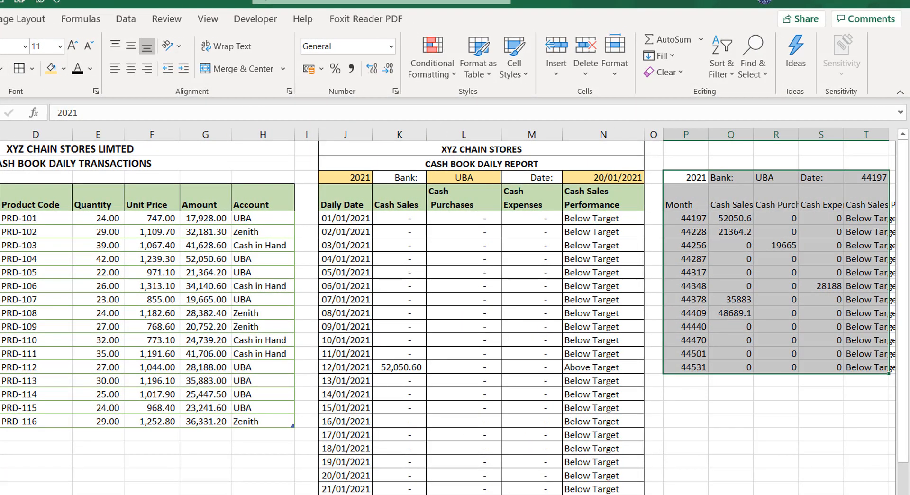
click(696, 197)
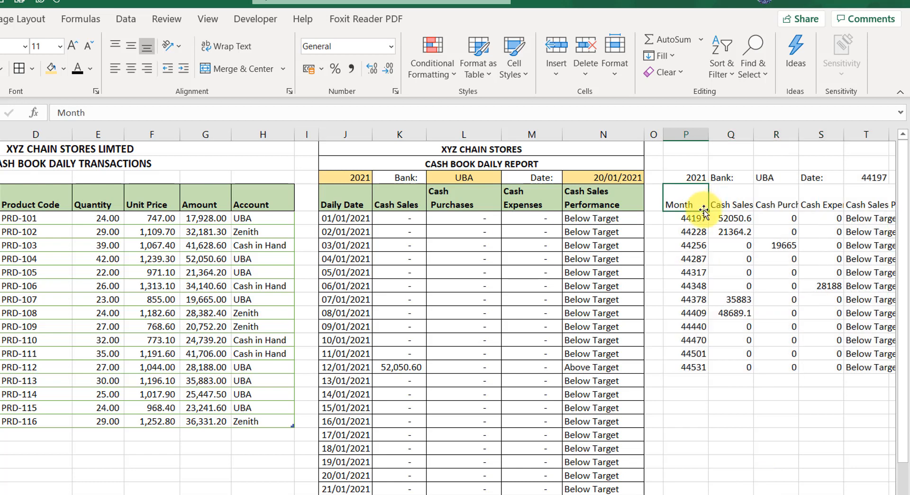
drag(694, 217, 685, 362)
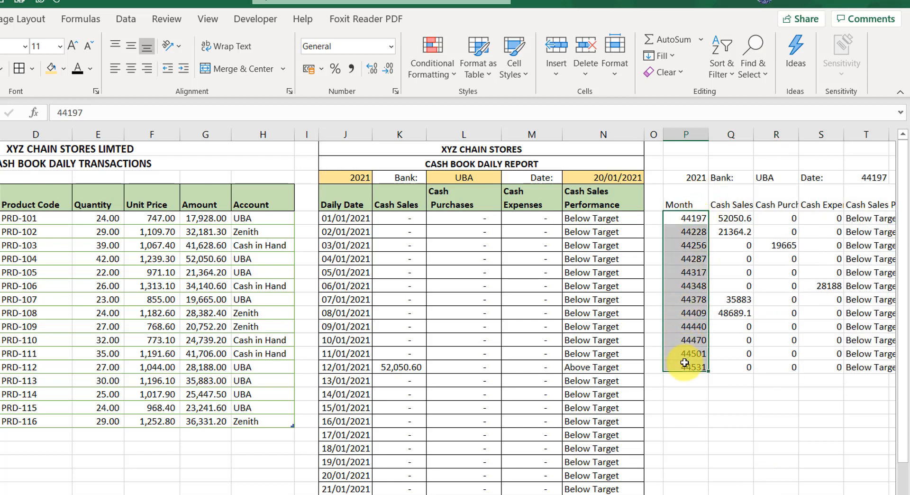
click(390, 47)
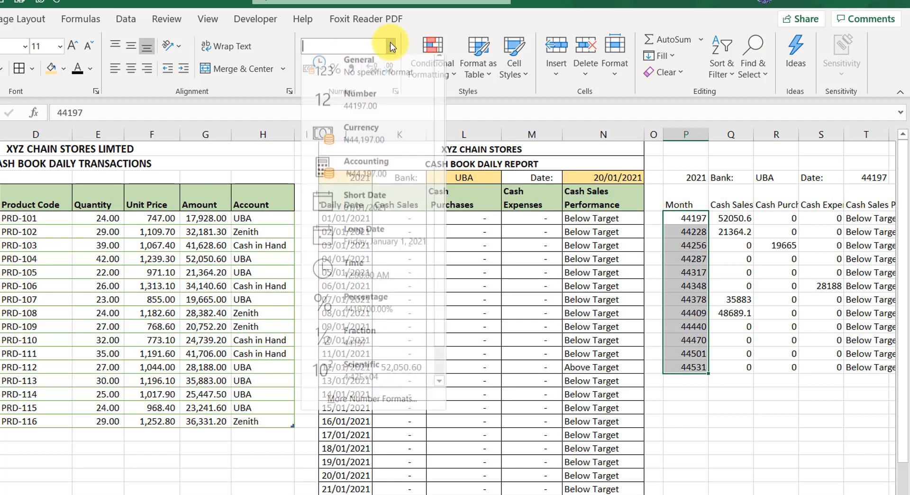
click(358, 205)
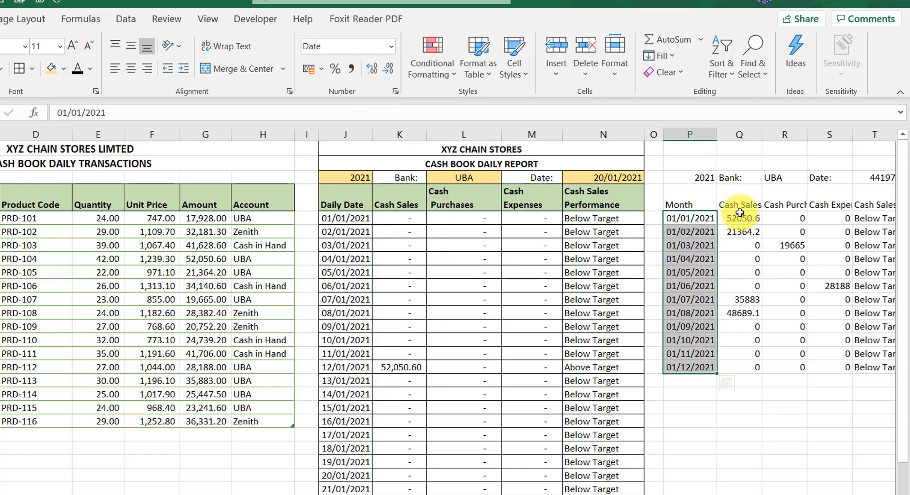
click(736, 201)
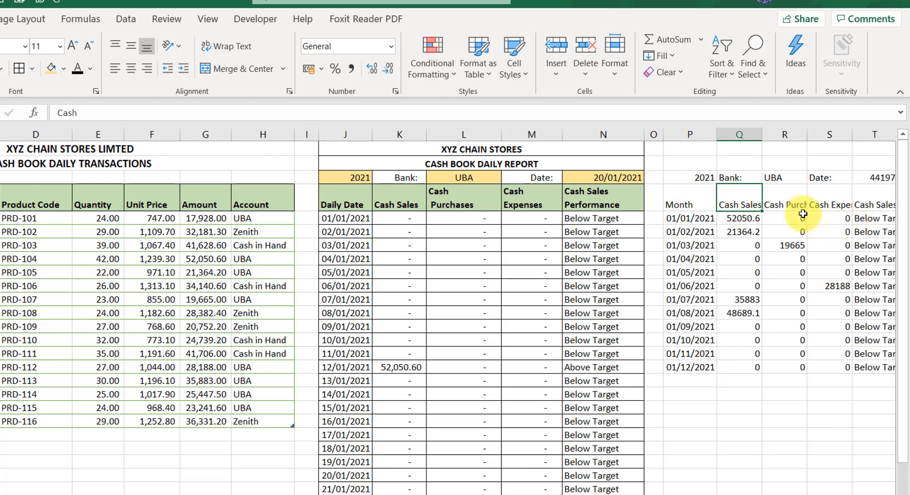
Wrap the Cash Purchases and Cash Expenses headings in R4 and S4 and widen column R to fit its heading.
click(791, 201)
click(226, 46)
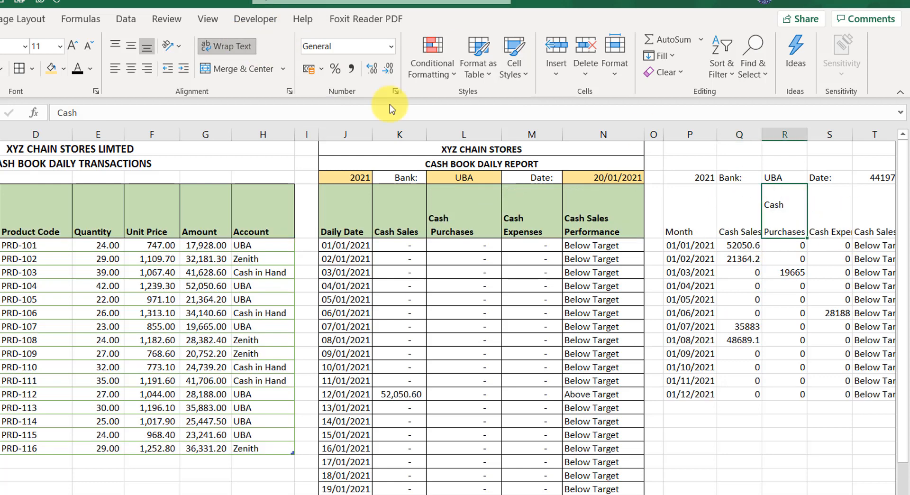
click(829, 219)
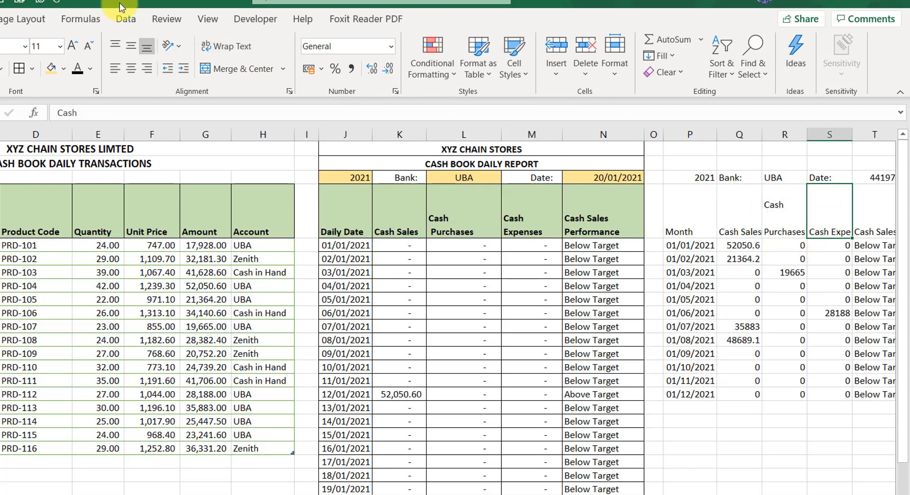
click(227, 46)
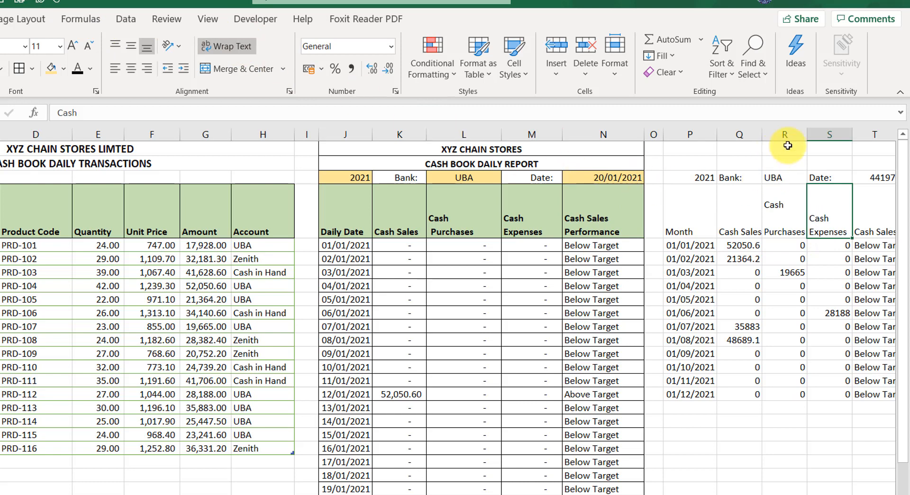
drag(808, 136, 820, 136)
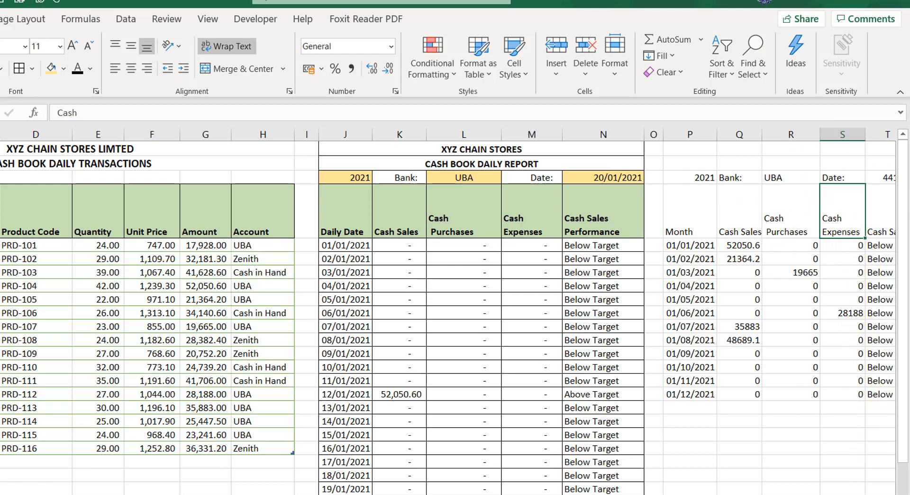
Wrap the Cash Sales Performance heading in T4 and widen column T so it fits on two lines.
scroll(778, 341, right, 2)
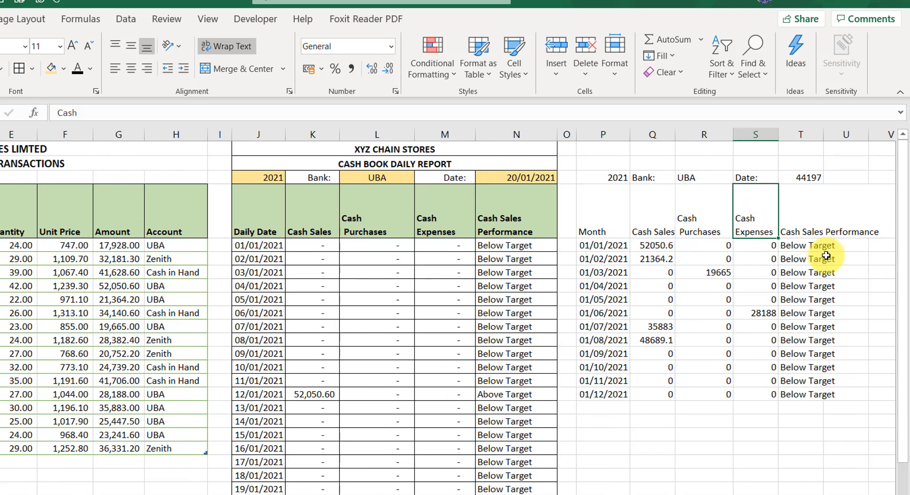
click(805, 223)
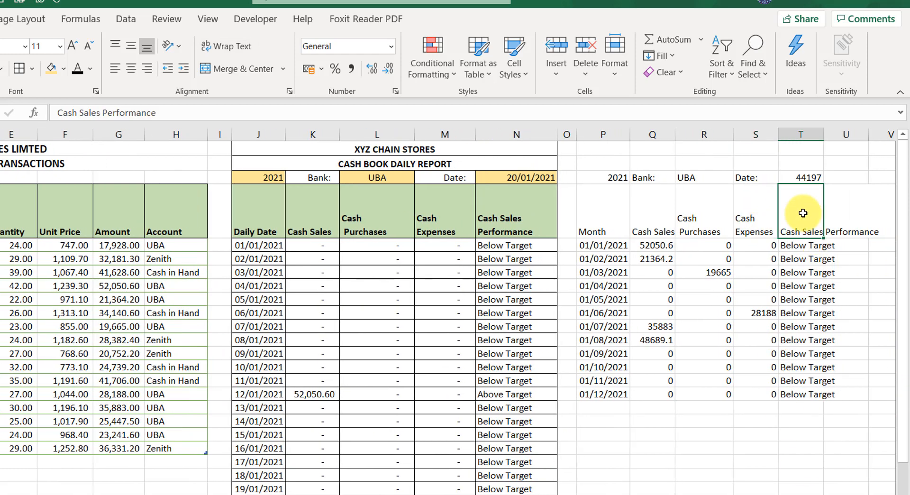
click(239, 44)
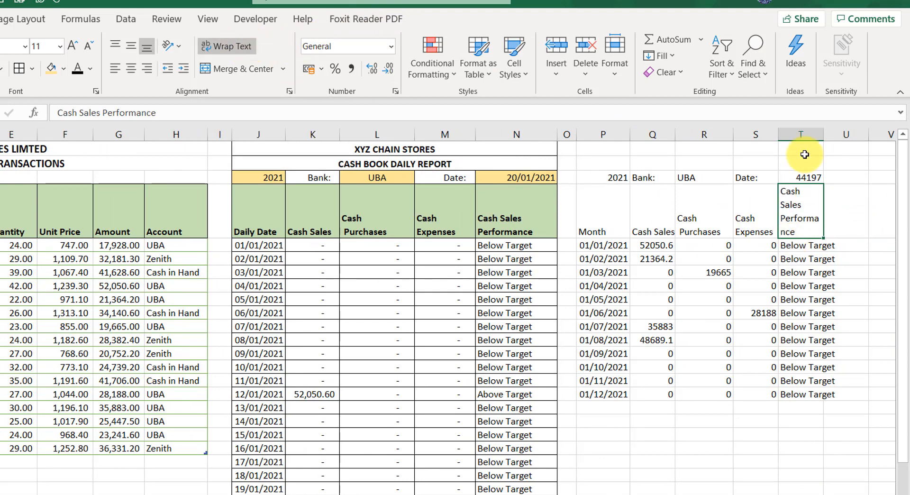
drag(821, 131, 844, 143)
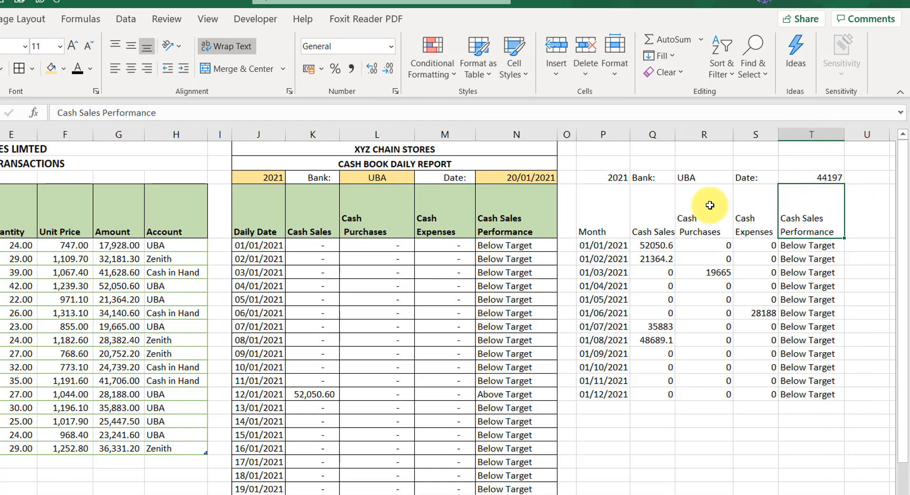
Add all borders to the monthly report table P4:T16, from the header row down to the last month.
click(594, 217)
drag(616, 219, 783, 392)
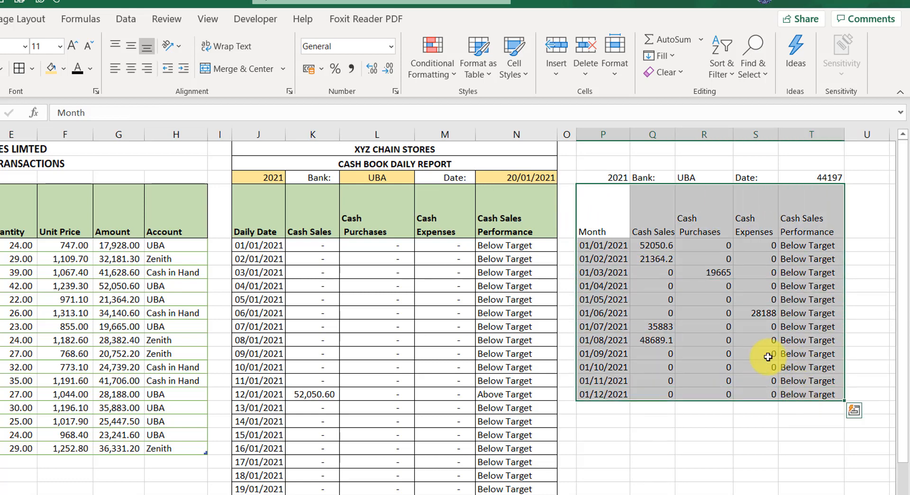
click(19, 70)
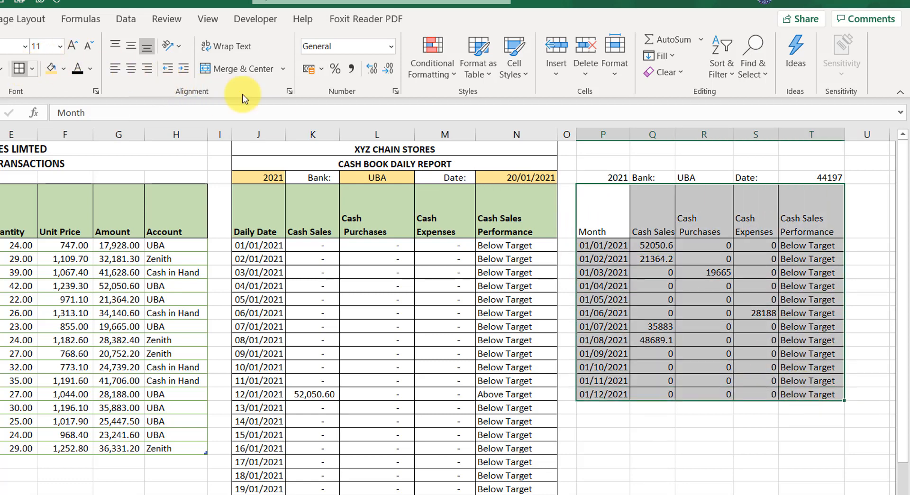
Widen column Q slightly and apply the comma number style to the monthly amounts in Q5:S16.
click(669, 212)
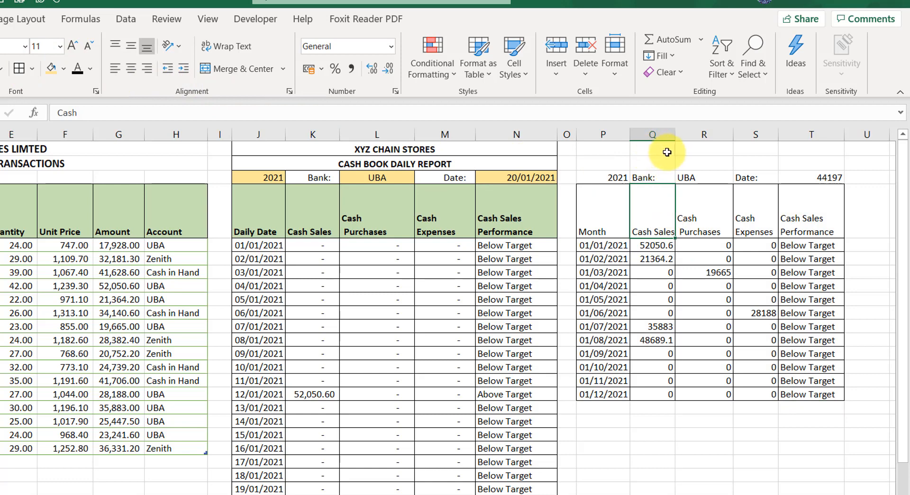
drag(673, 136, 685, 136)
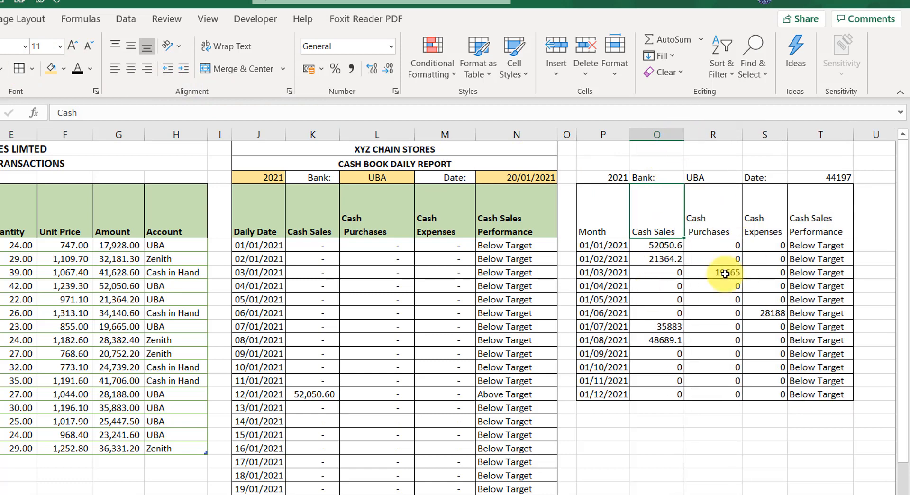
drag(669, 246, 774, 395)
click(350, 71)
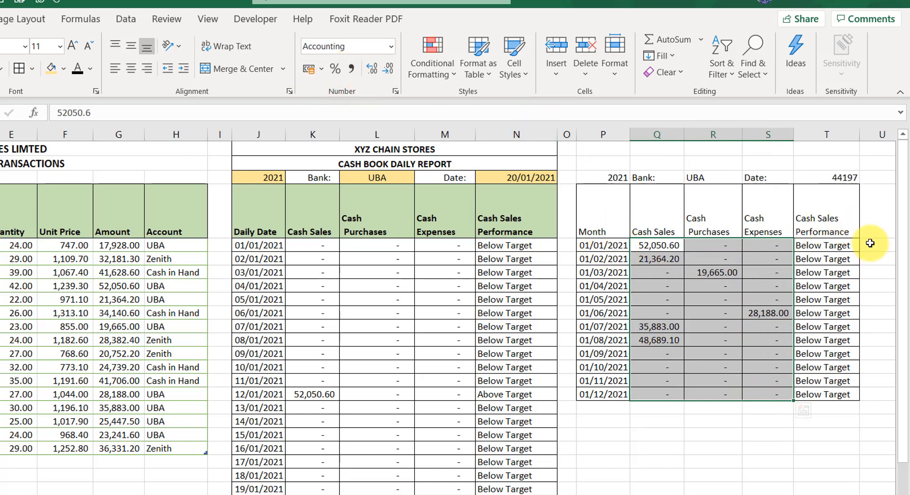
Format the monthly report's date value in T3 as Short Date.
click(814, 176)
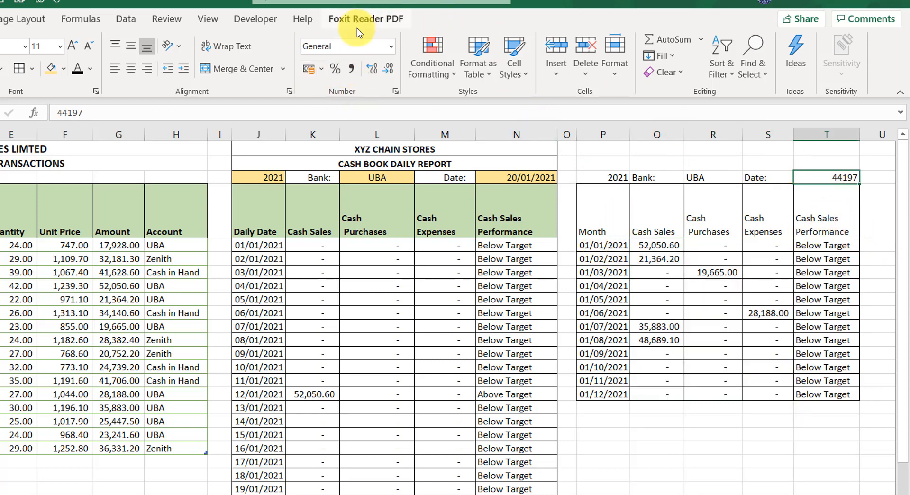
click(391, 47)
click(361, 222)
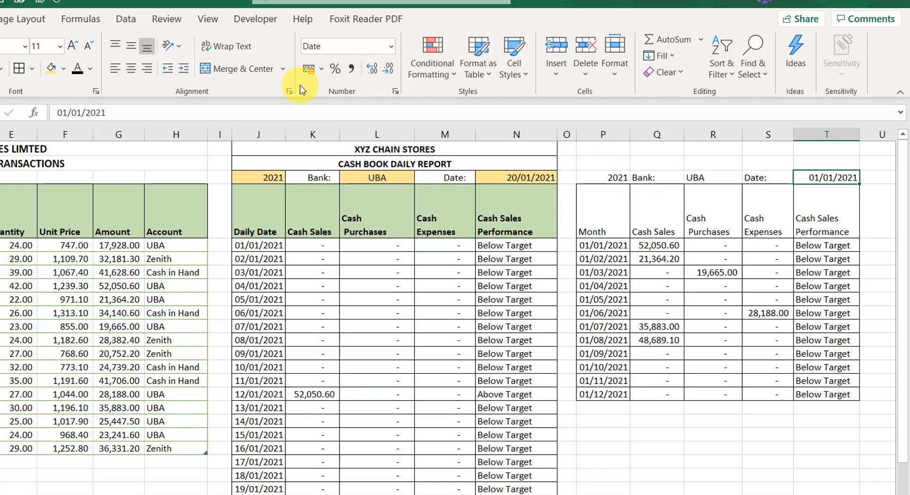
Fill the monthly report's date, bank and year cells T3, R3 and P3 with the daily report's light gold colour.
click(50, 68)
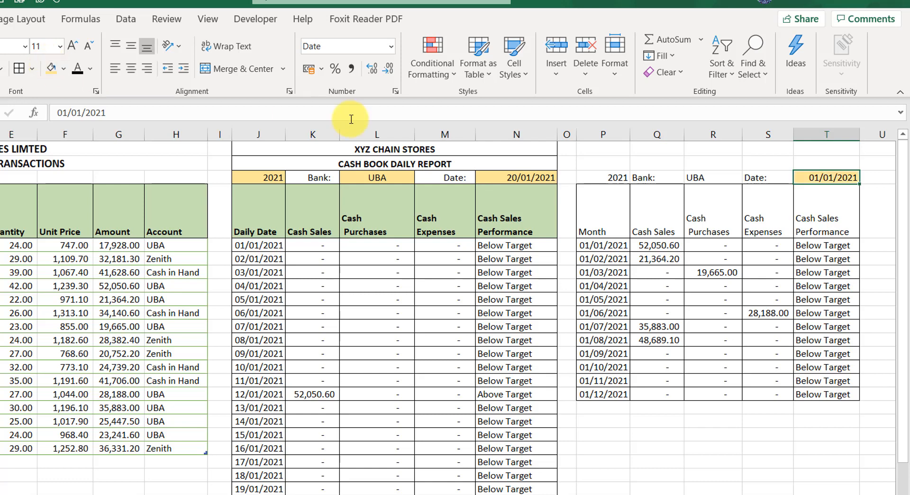
click(713, 177)
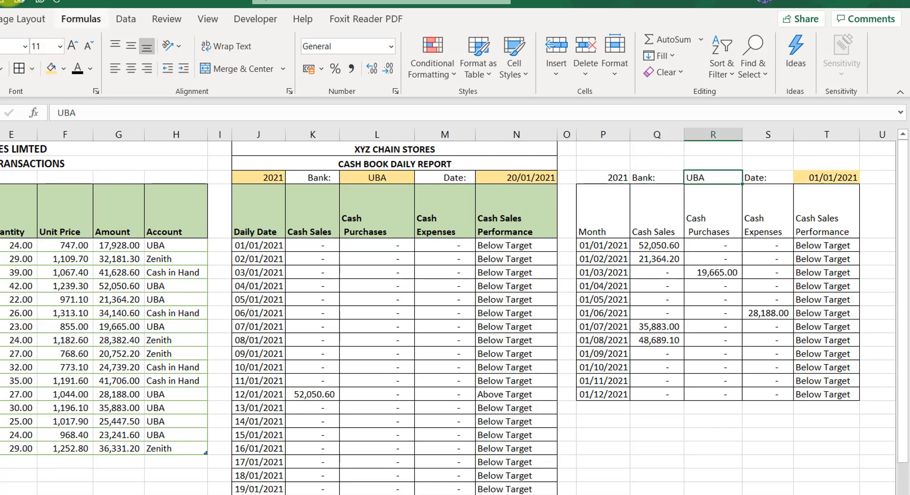
click(51, 70)
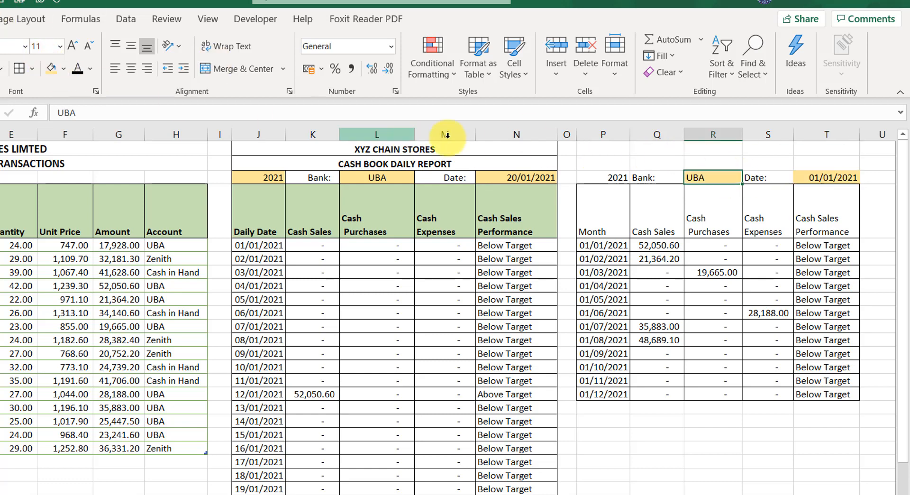
click(618, 176)
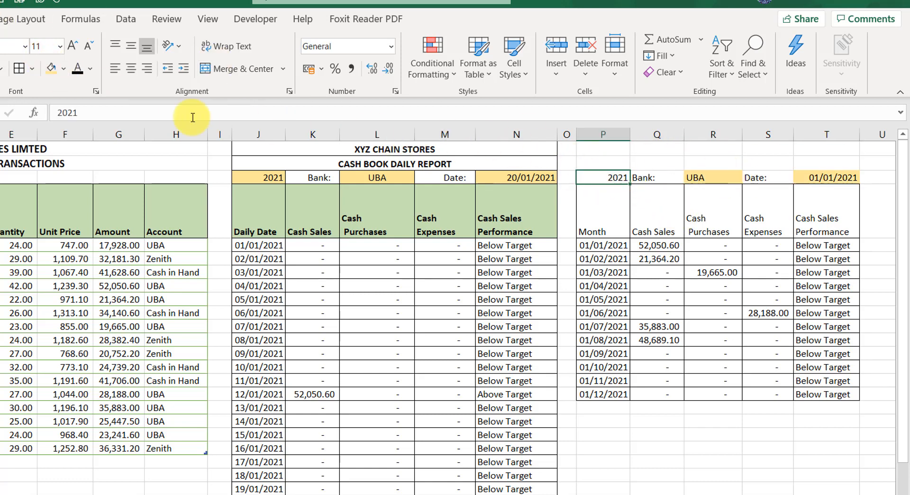
click(55, 71)
Indent the Bank: and Date: labels in Q3 and S3 and add borders to the row P3:T3.
click(658, 179)
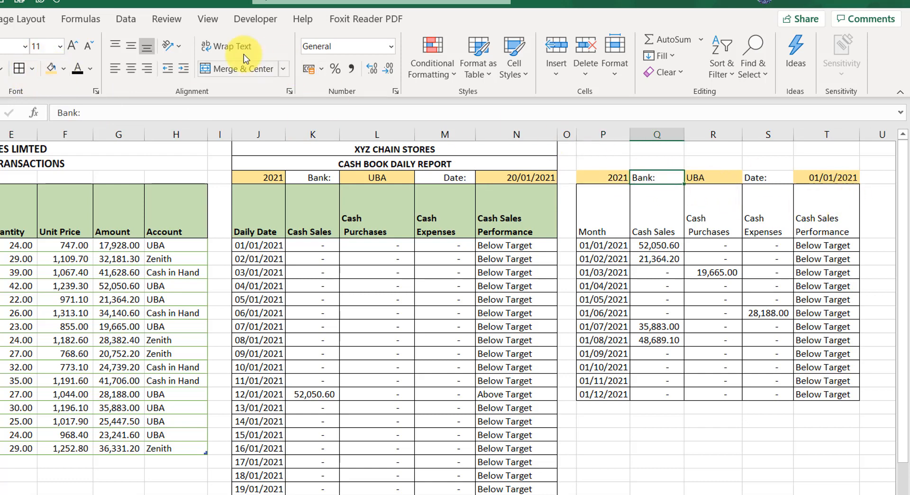
click(184, 71)
click(756, 179)
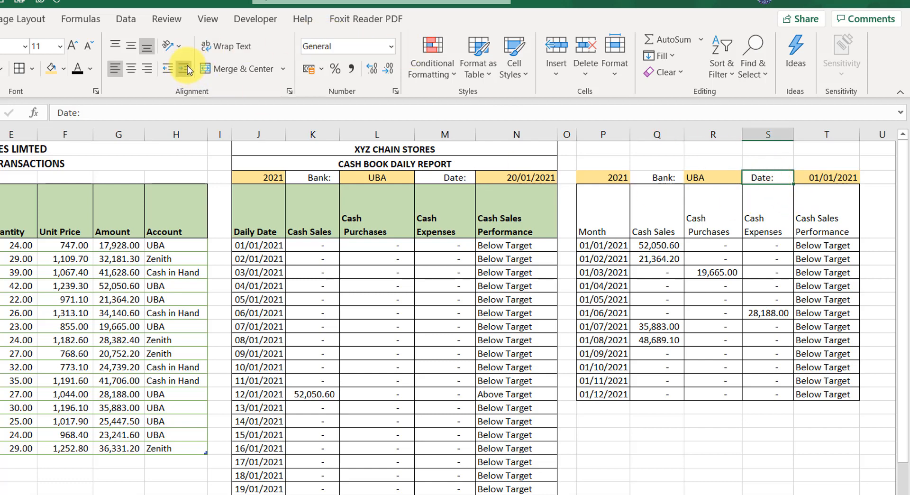
drag(603, 178, 819, 176)
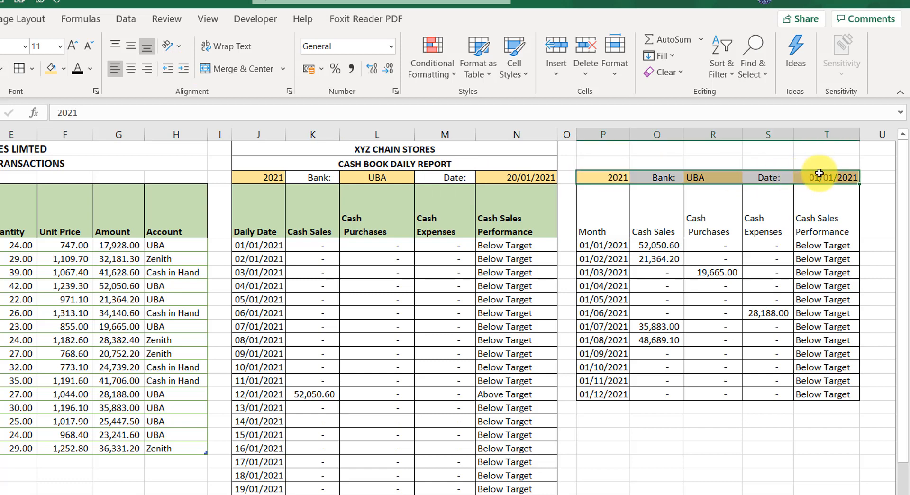
click(21, 70)
Merge and center P1:T1 and P2:T2 separately as the two title rows of the monthly report.
drag(599, 147, 836, 147)
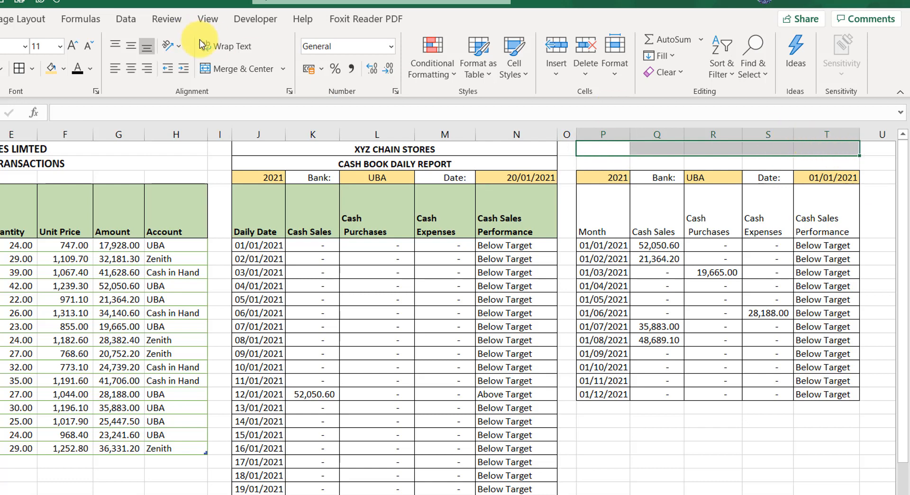
click(242, 69)
drag(591, 163, 833, 161)
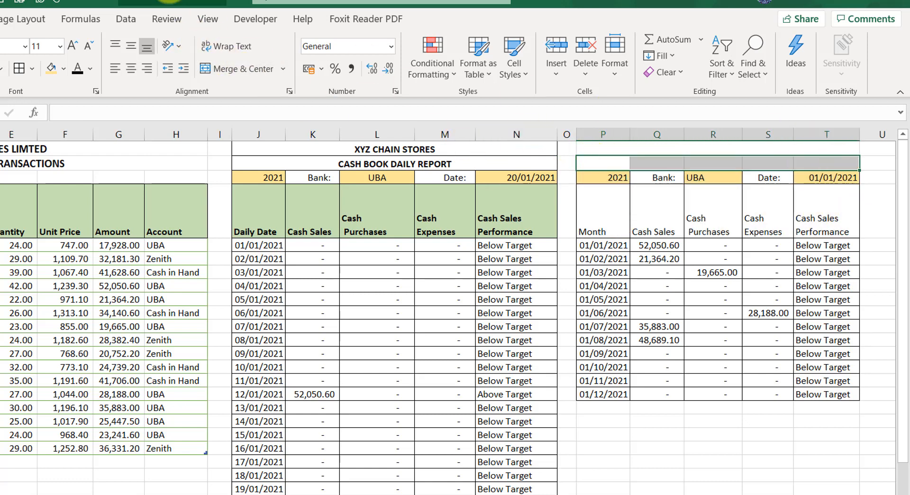
click(253, 76)
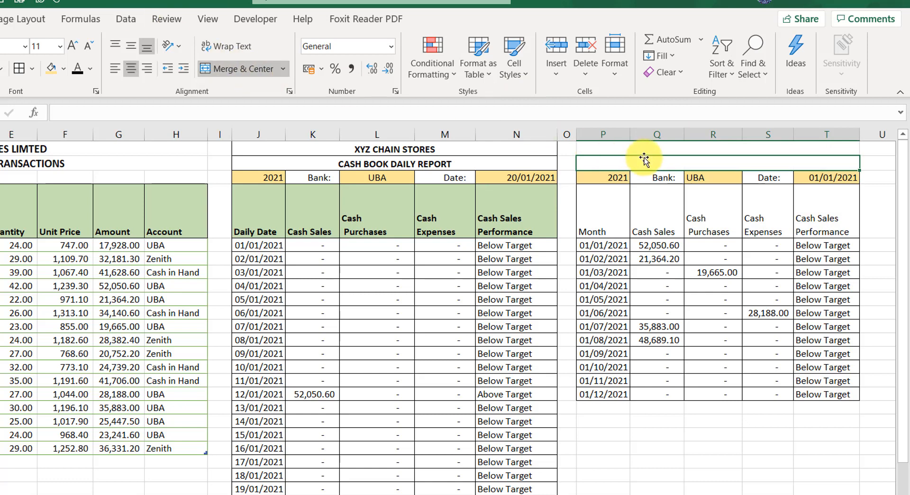
drag(645, 148, 642, 162)
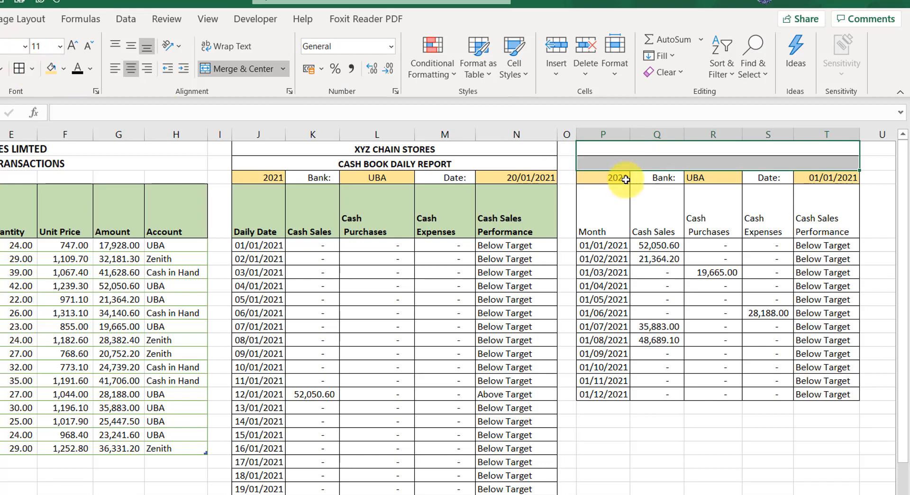
Copy the title XYZ CHAIN STORES from the Cash_Book monthly report into the first merged title row P1 on Sheet1.
click(612, 148)
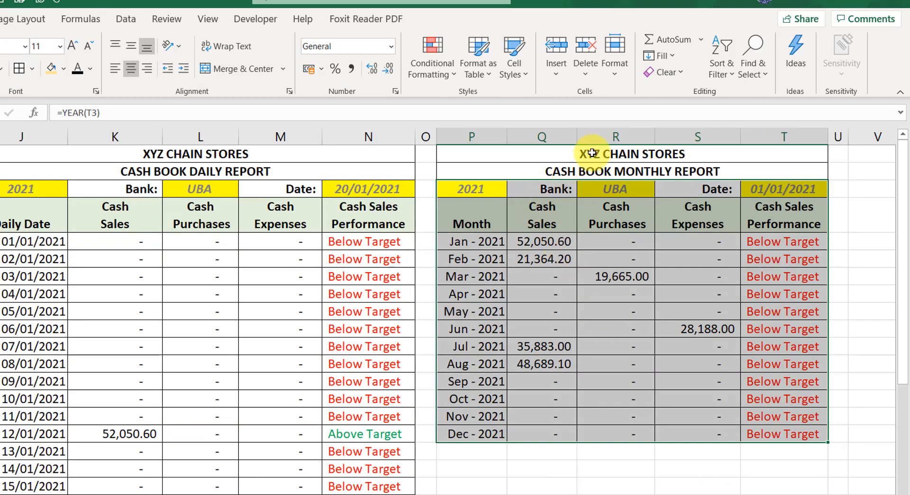
scroll(602, 153, up, 2)
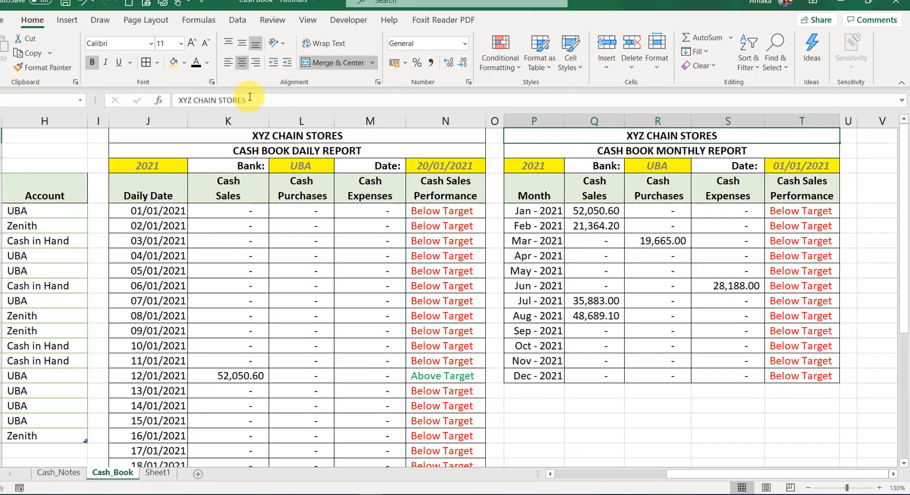
click(250, 97)
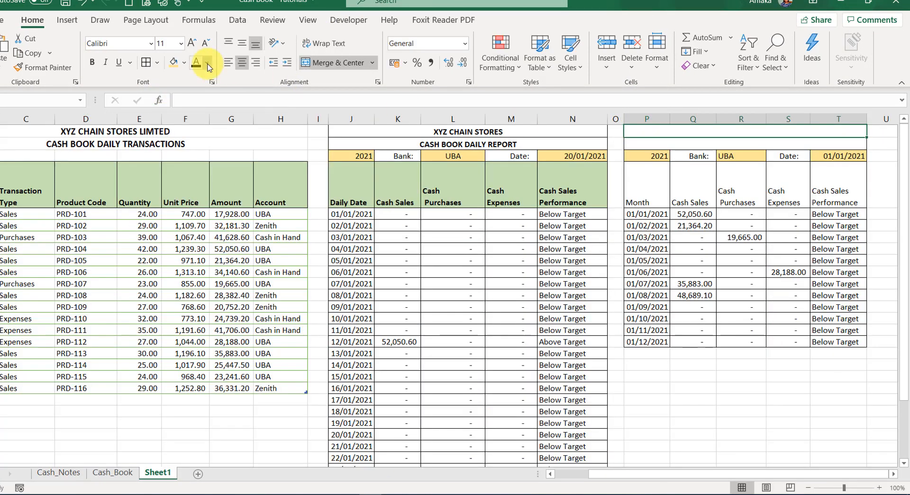
click(220, 99)
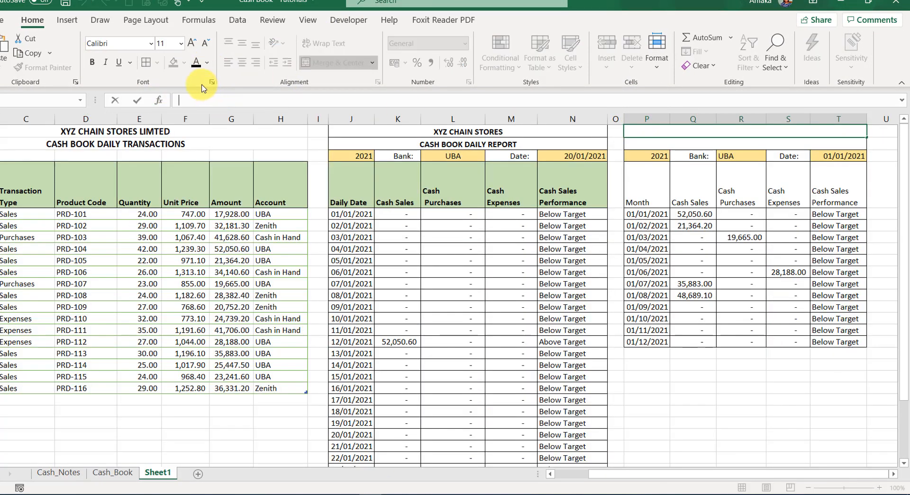
key(Return)
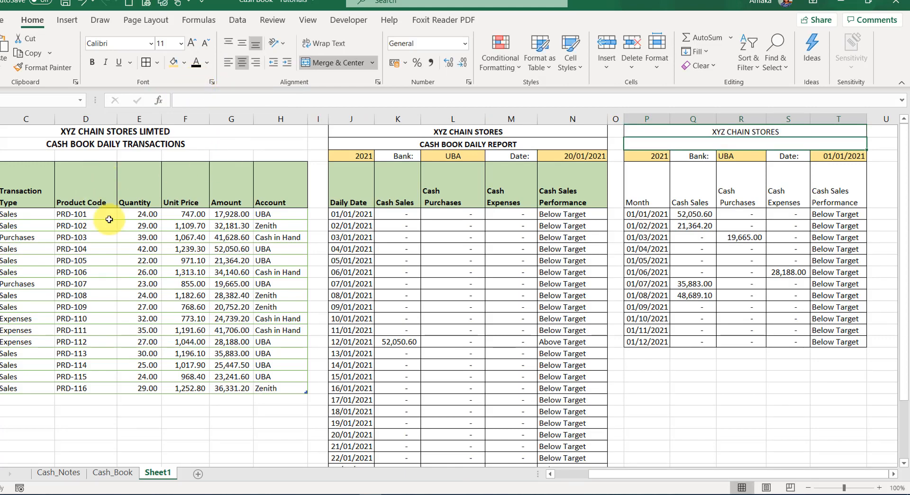
Copy the title CASH BOOK MONTHLY REPORT from the Cash_Book sheet into the second merged title row P2 on Sheet1.
click(121, 471)
click(617, 147)
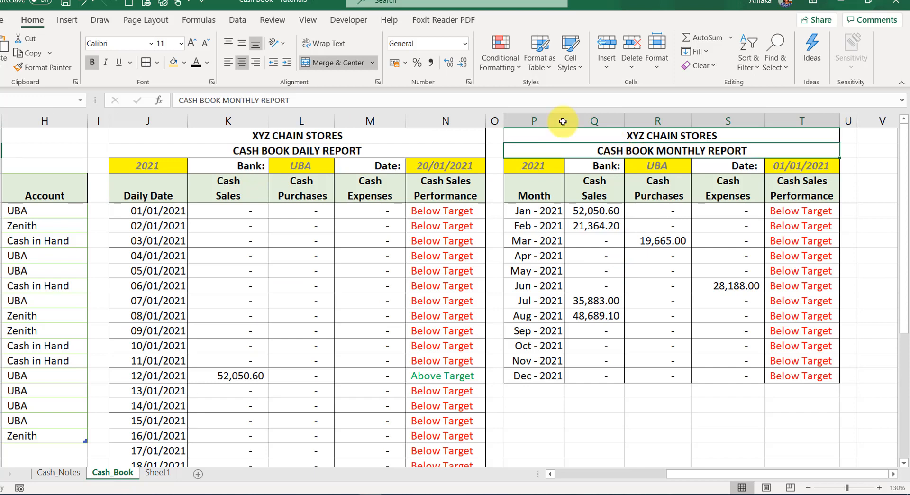
drag(300, 100, 123, 70)
key(ctrl+c)
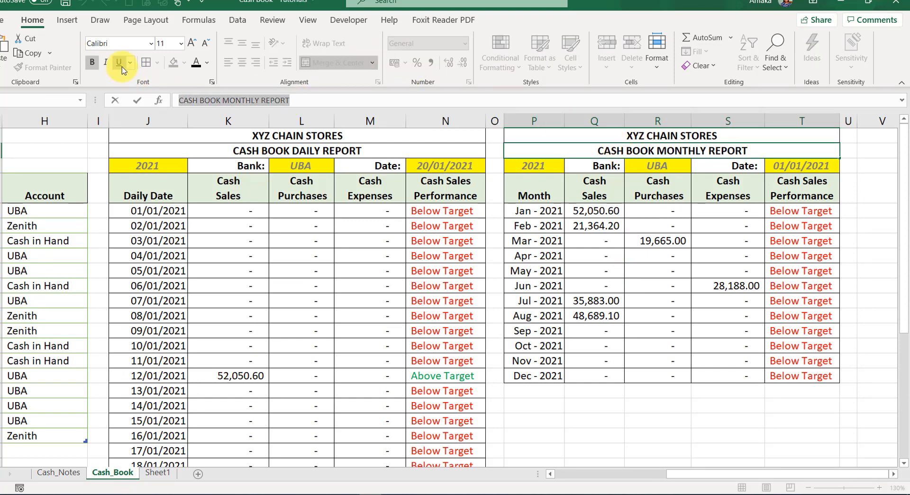
key(Escape)
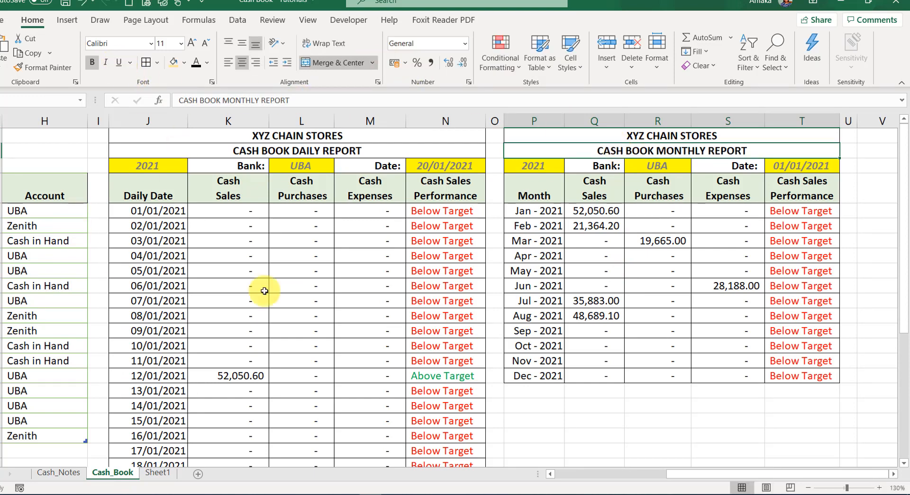
click(156, 473)
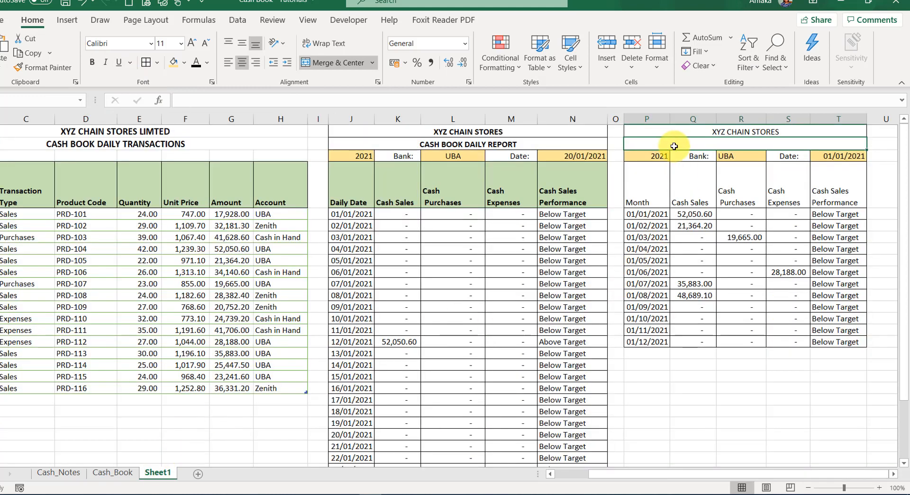
double_click(675, 143)
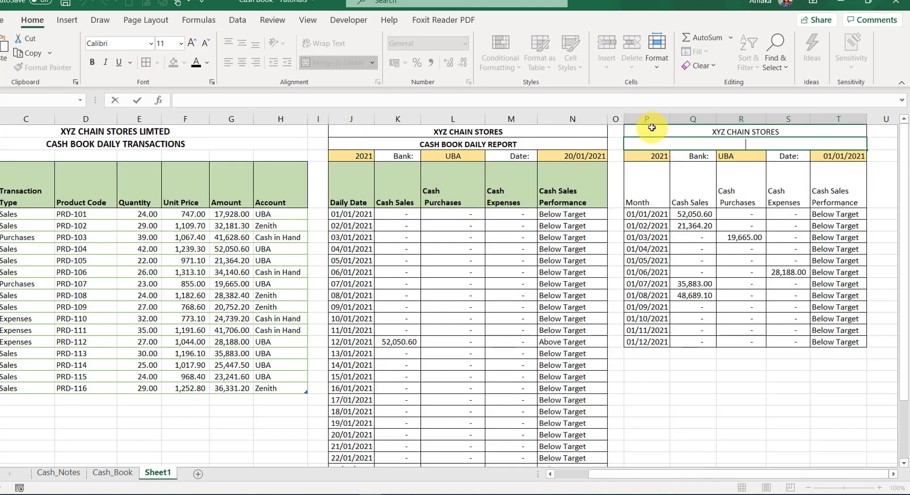
key(ctrl+v)
key(Return)
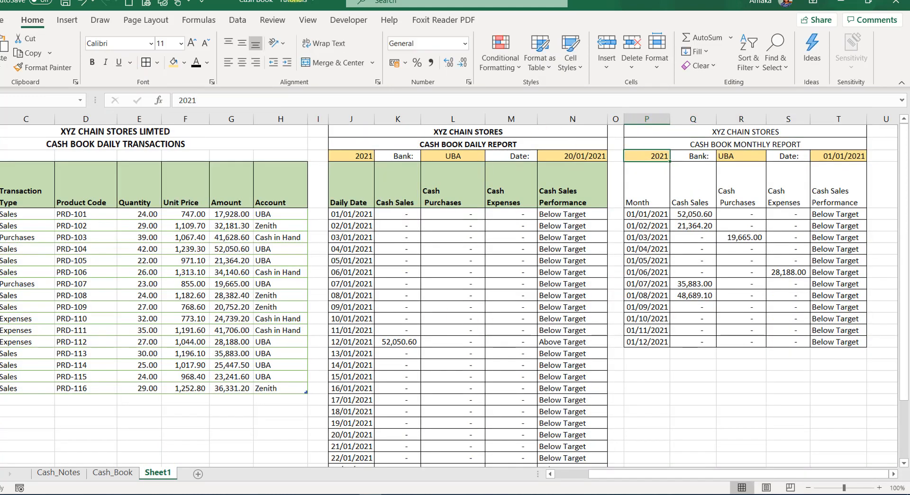
Compare the reports with the Cash_Book sheet and examine the daily transactions table's design options on Sheet1.
click(104, 476)
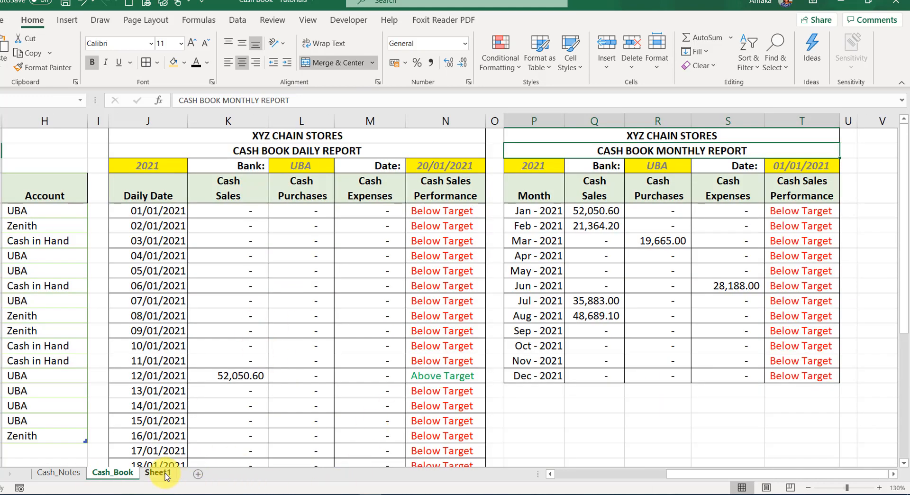
click(165, 476)
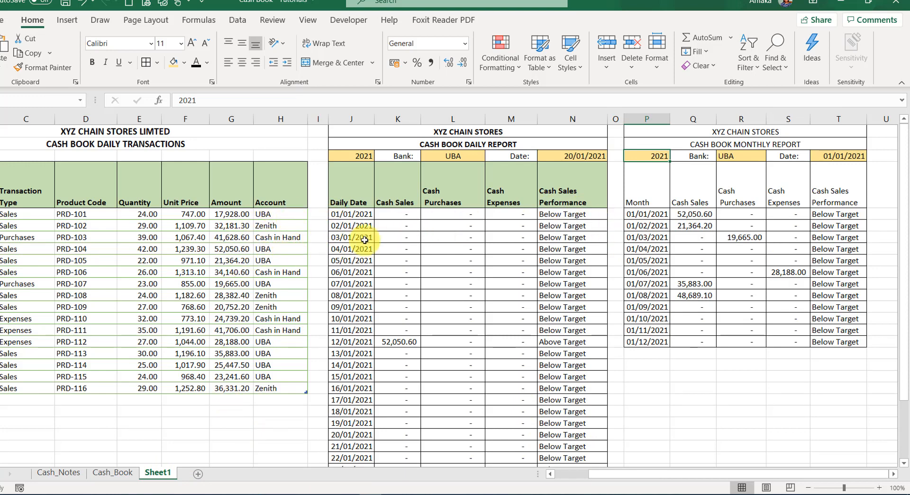
click(493, 218)
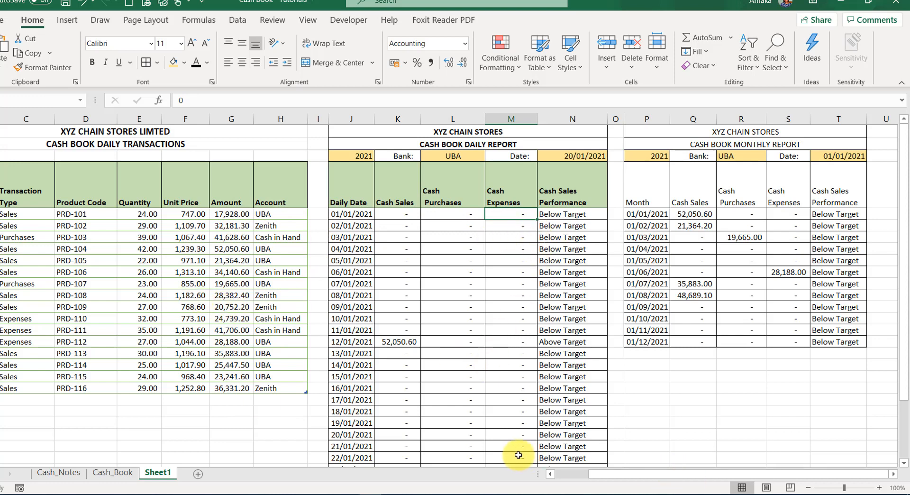
drag(618, 476, 564, 477)
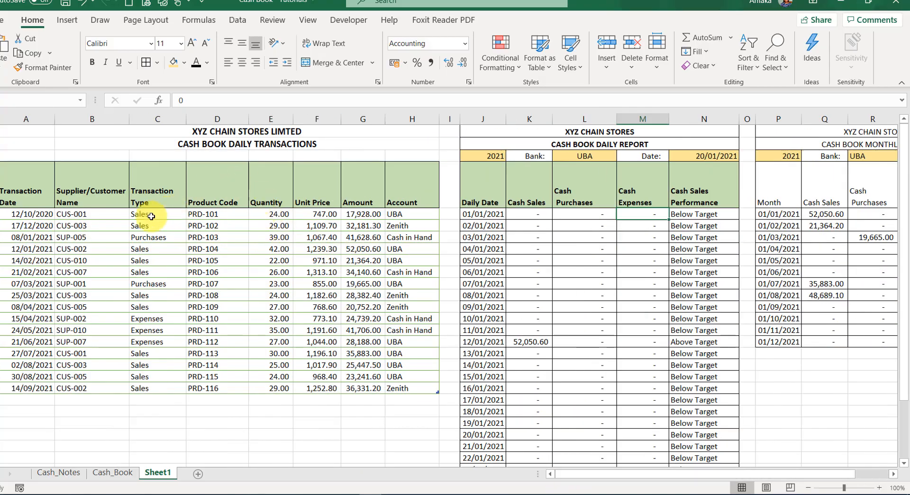
click(118, 236)
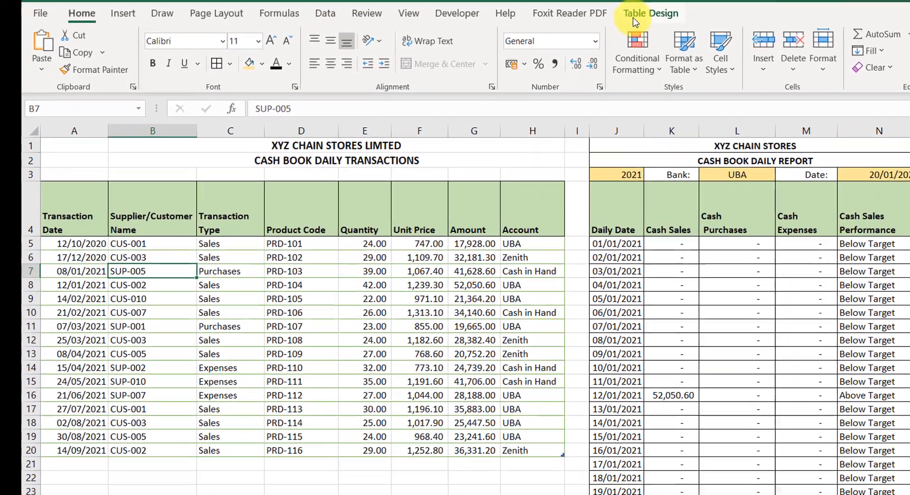
click(653, 10)
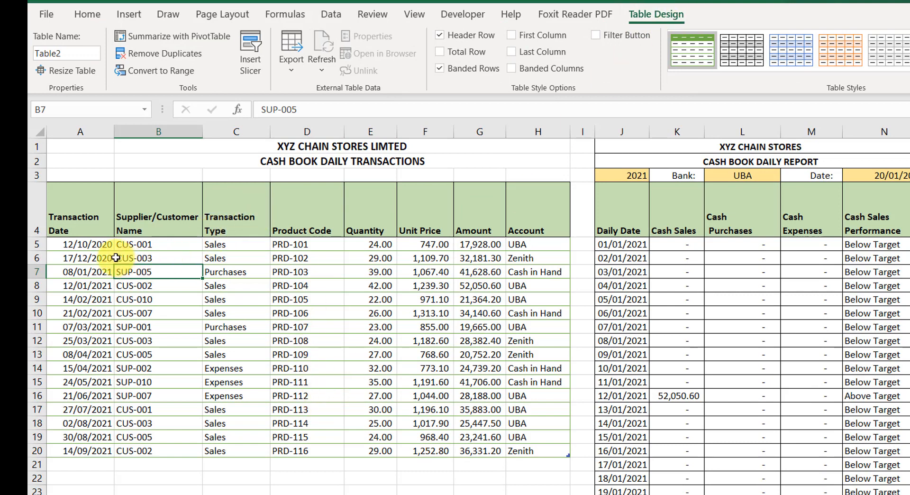
click(74, 242)
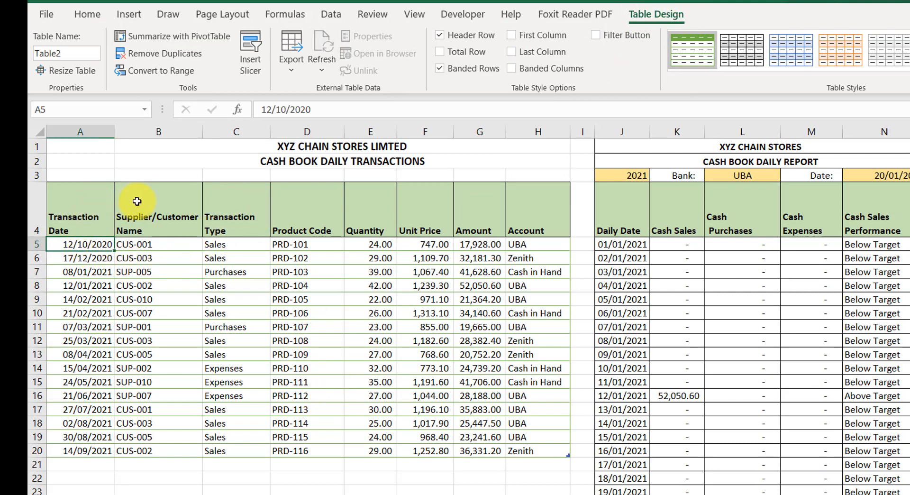
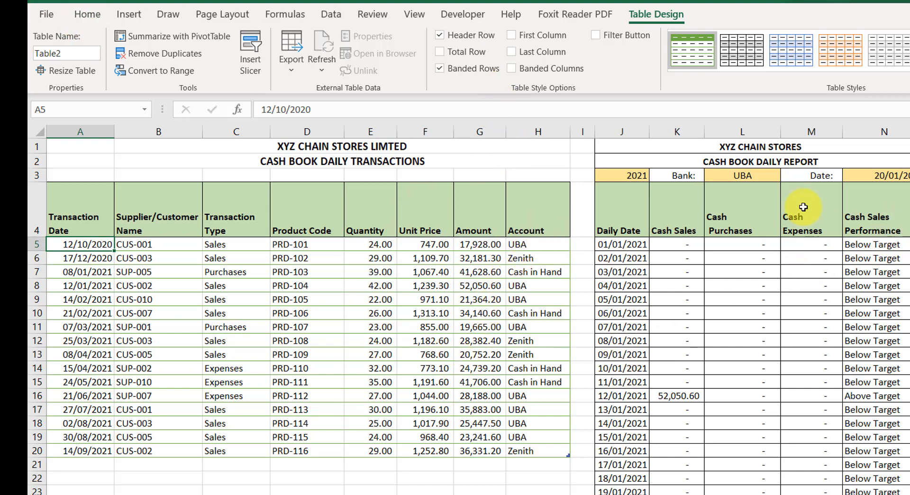
Open data validation for the daily report's bank cell L3 and allow a List.
click(739, 175)
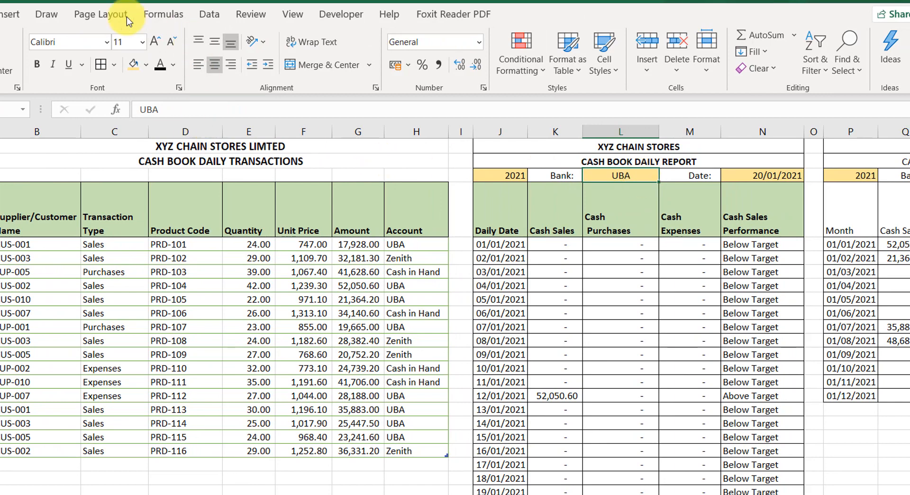
click(208, 15)
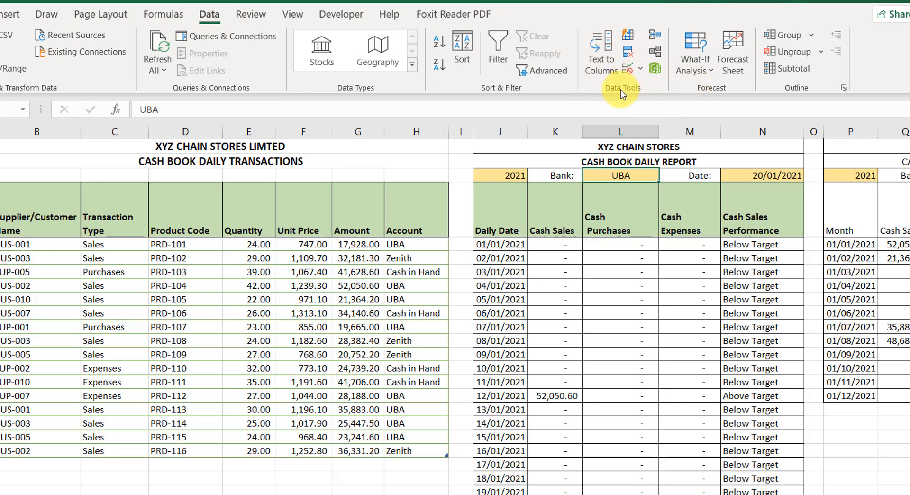
click(639, 71)
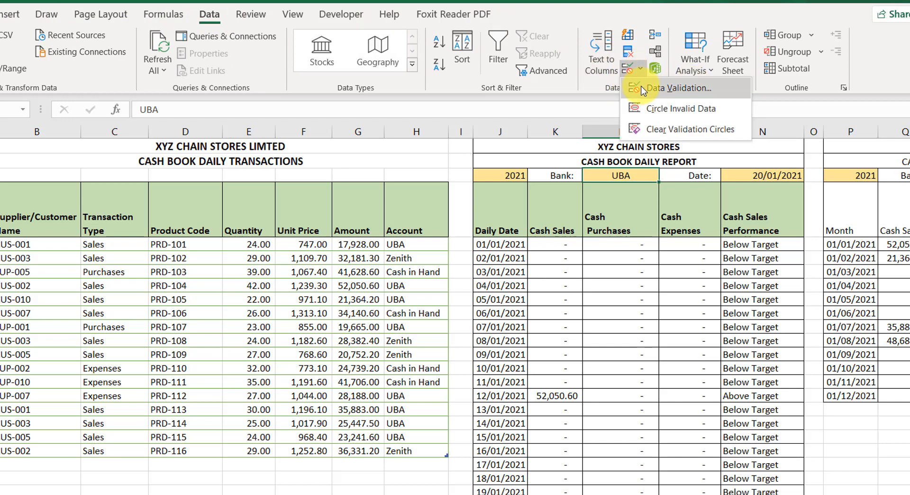
click(639, 86)
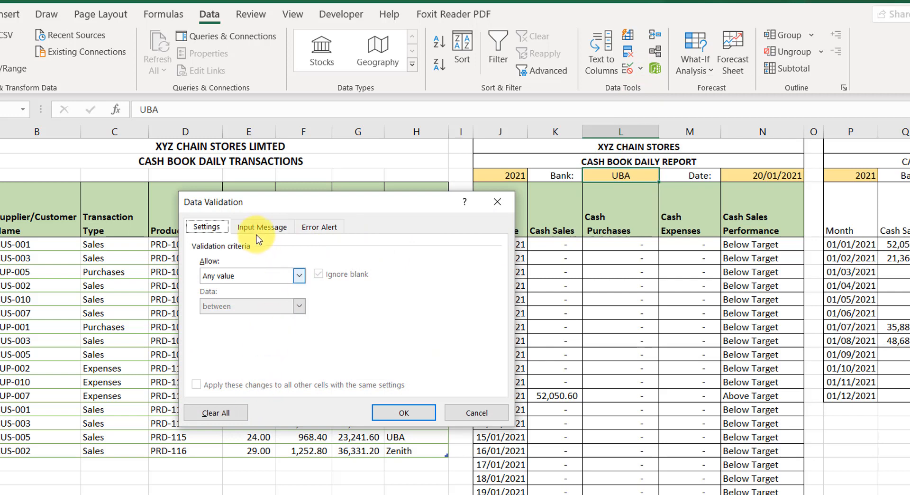
click(299, 275)
click(264, 320)
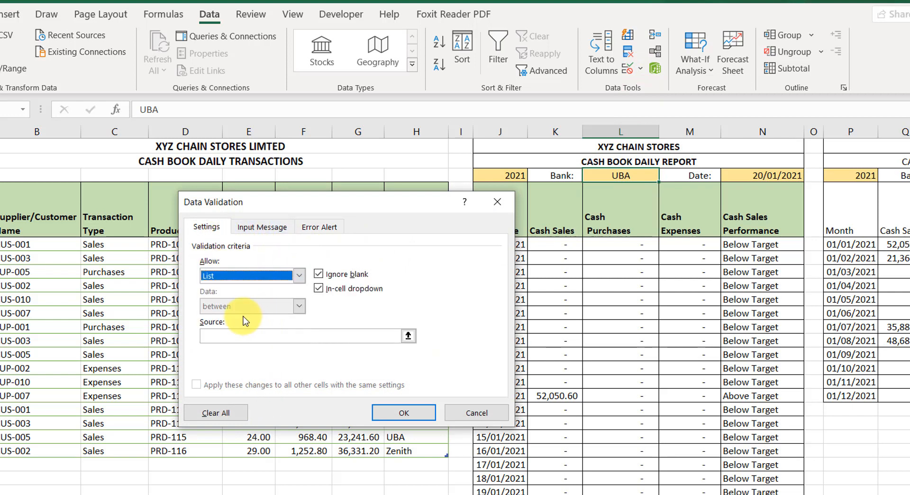
Enter UBA,Zenith,Cash in Hand as the validation list source for L3, apply it and view the cell's dropdown choices.
click(224, 336)
drag(265, 203, 342, 230)
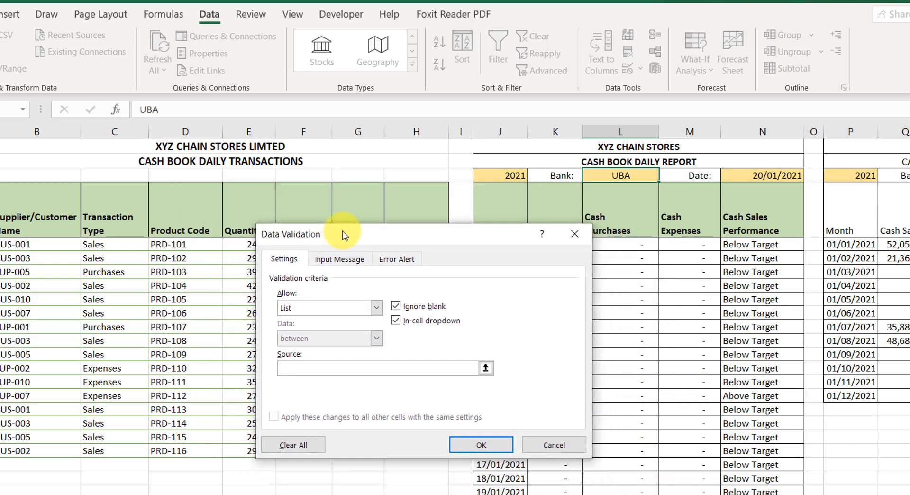
text(UBA,Zenith,Cash in HAnds)
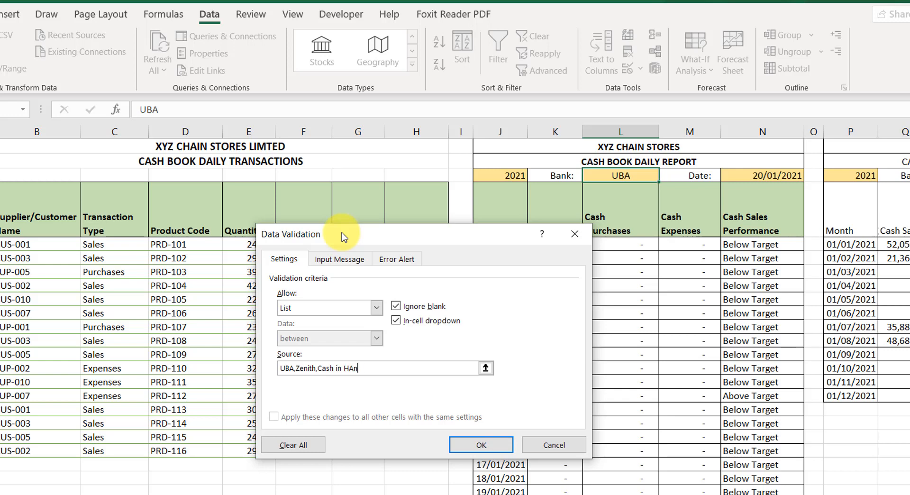
key(BackSpace)
key(BackSpace)
key(BackSpace)
key(BackSpace)
text(and)
click(462, 445)
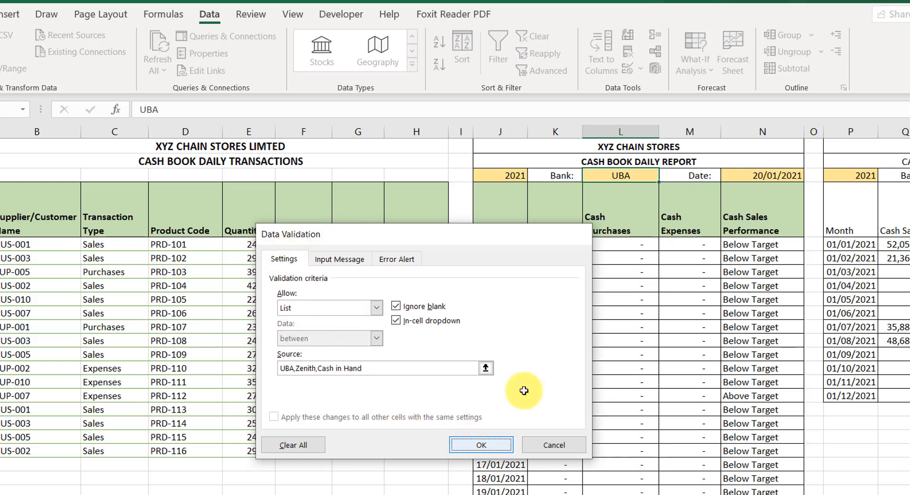
click(666, 177)
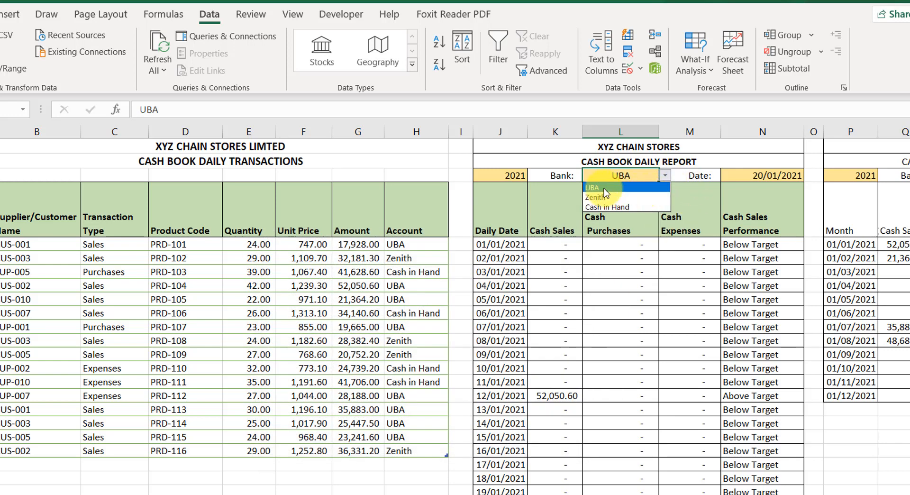
Copy L3 and paste only its validation into the monthly report's bank cell R3, then check the dropdown list there.
click(628, 178)
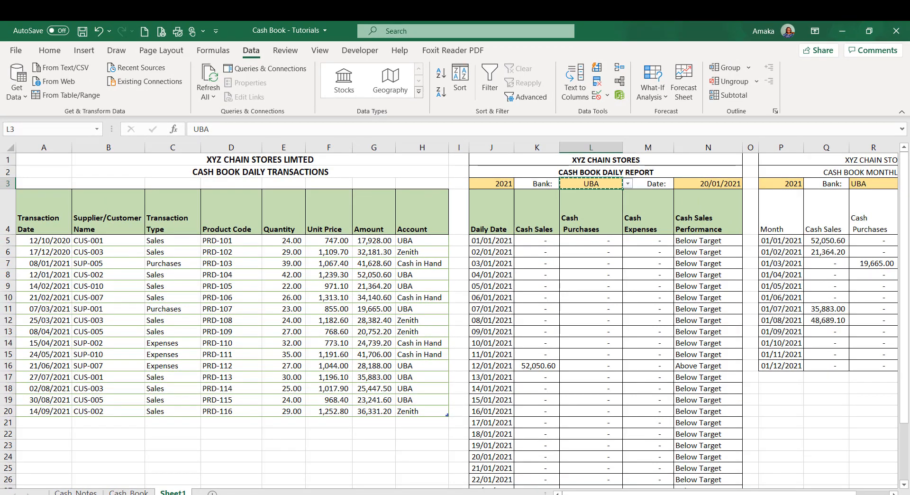
drag(746, 493, 797, 493)
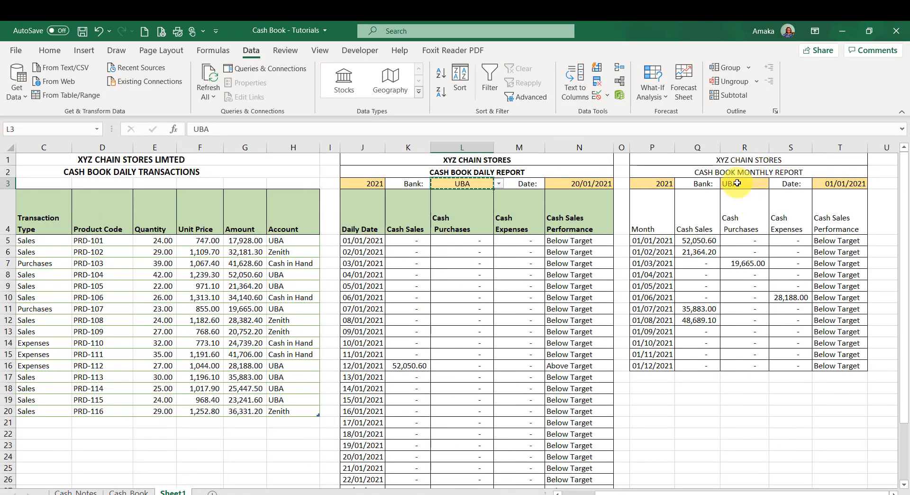
click(747, 183)
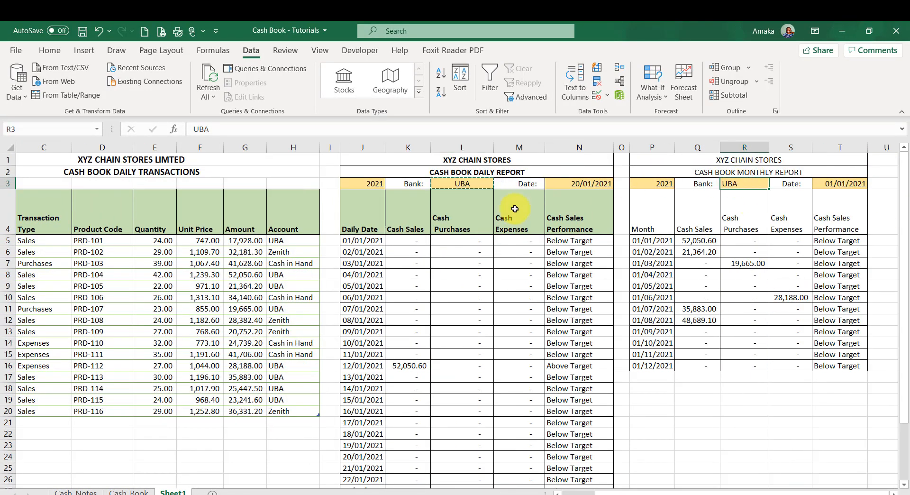
click(50, 50)
click(22, 100)
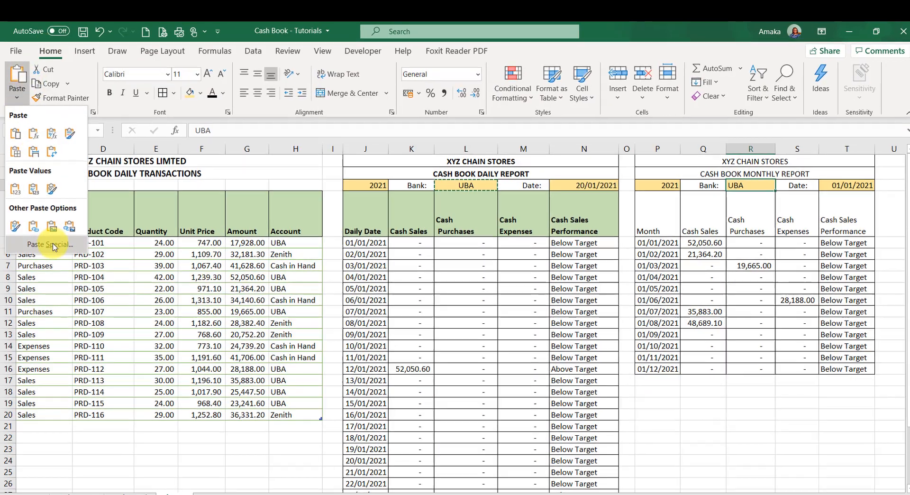
click(54, 241)
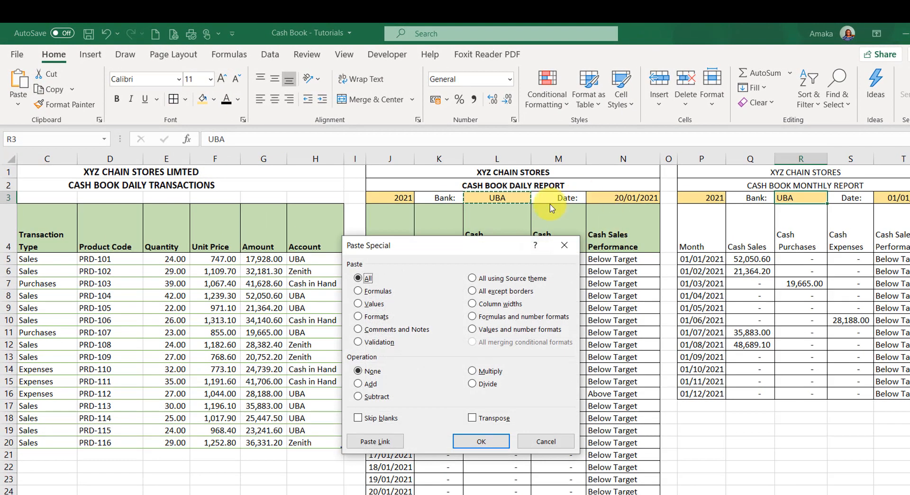
click(359, 342)
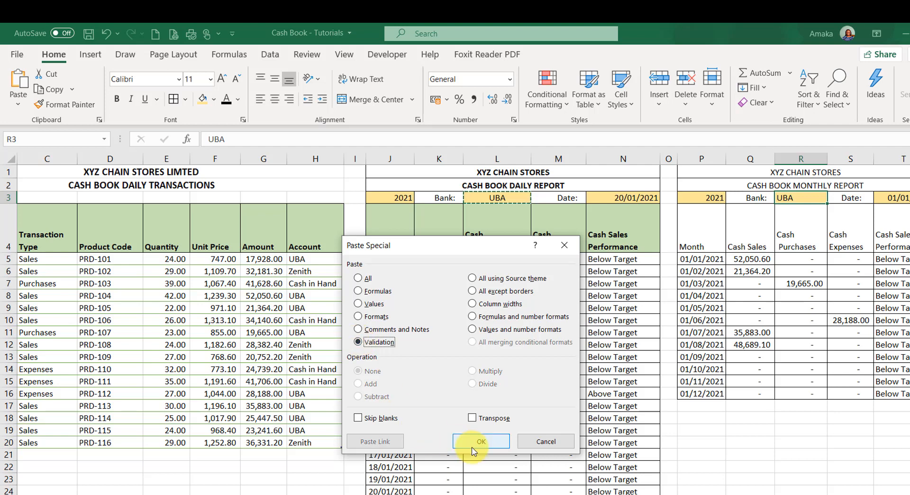
click(480, 441)
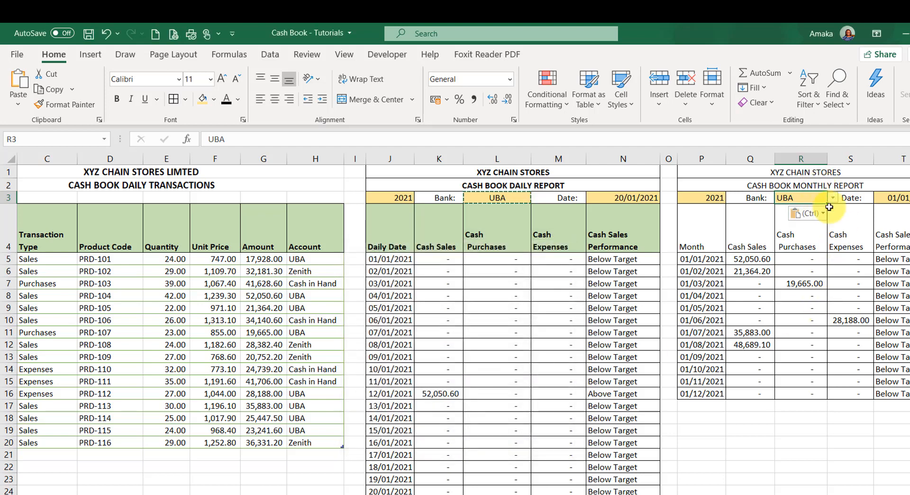
key(Escape)
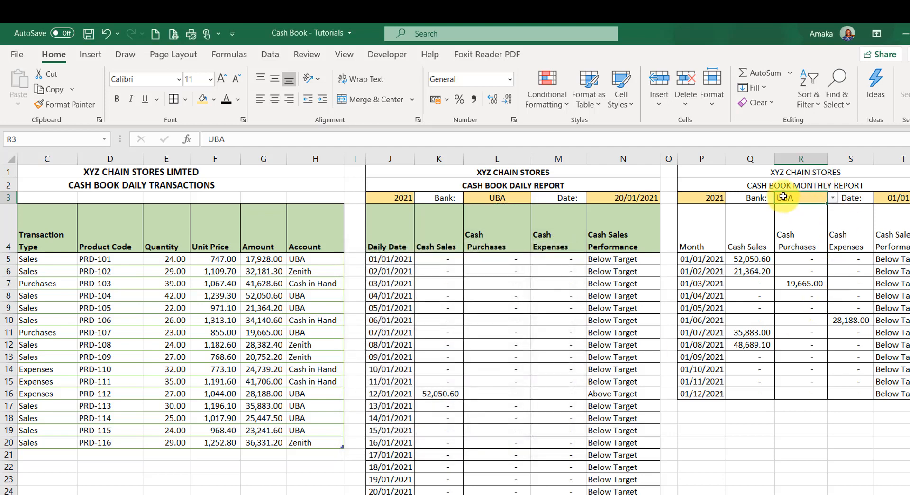
click(832, 199)
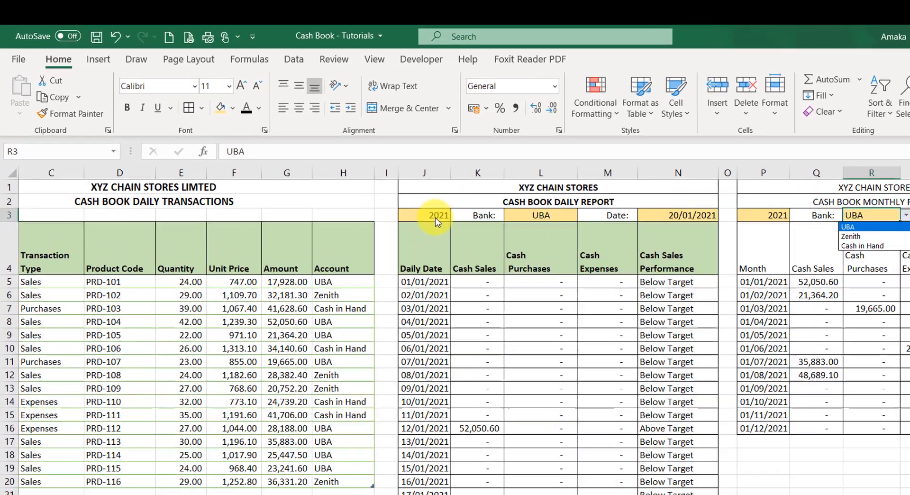
Enter =YEAR(N3) in the daily report's year cell J3.
click(400, 197)
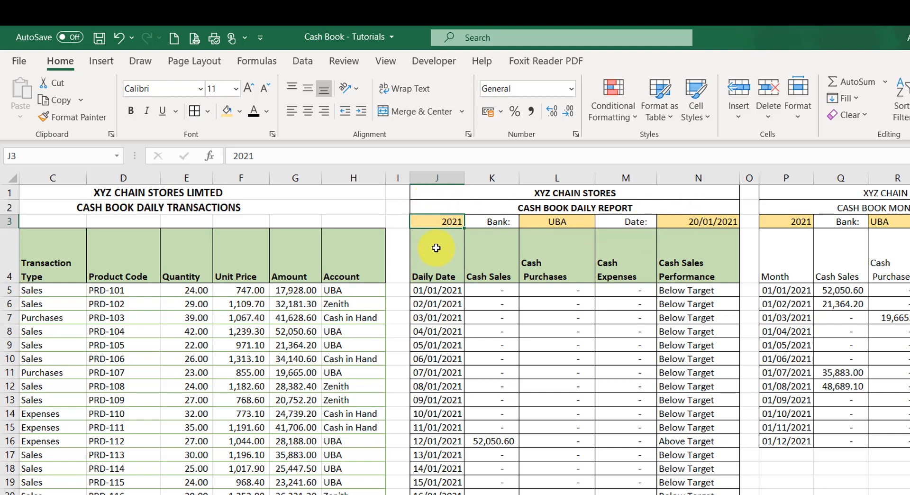
text(=year)
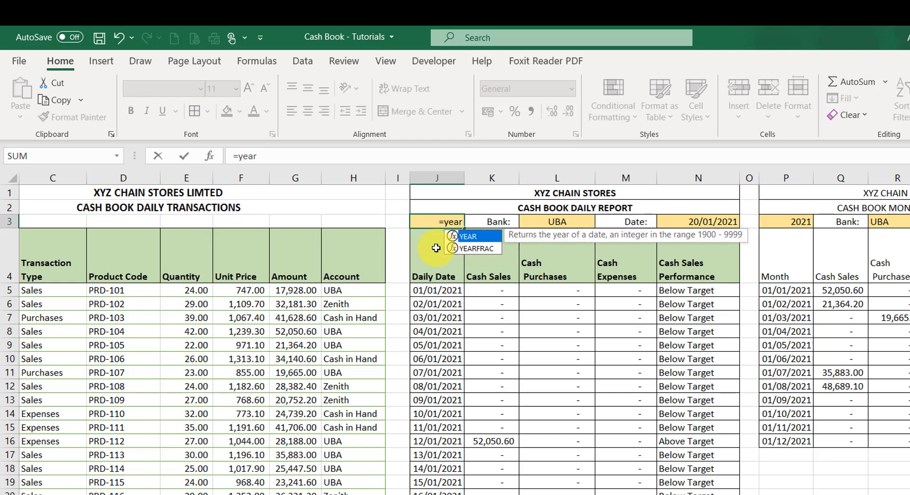
key(Tab)
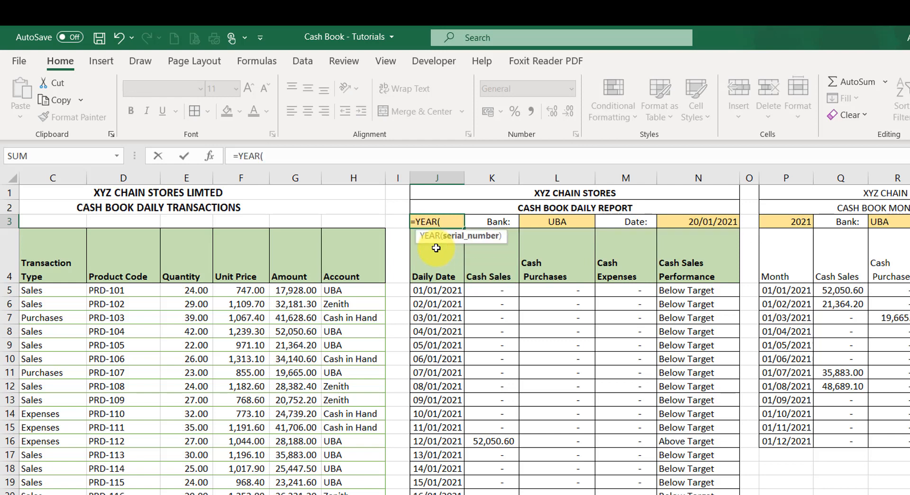
click(706, 225)
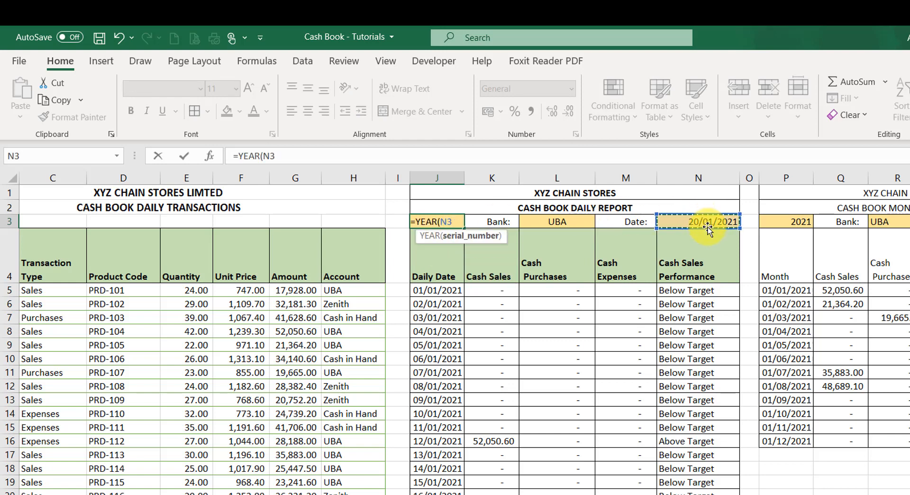
text())
key(Return)
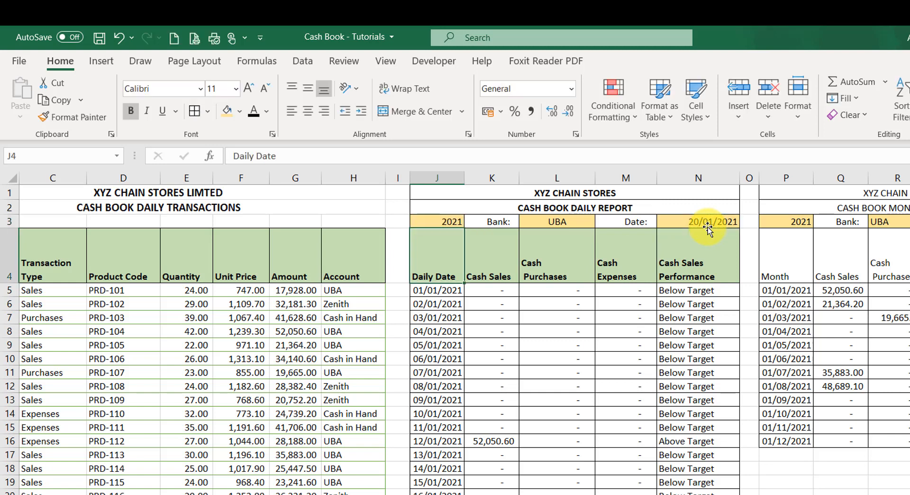
Change the daily report's date in N3 to 20/01/2020 and check the year formula in J3.
click(452, 224)
click(734, 222)
double_click(735, 221)
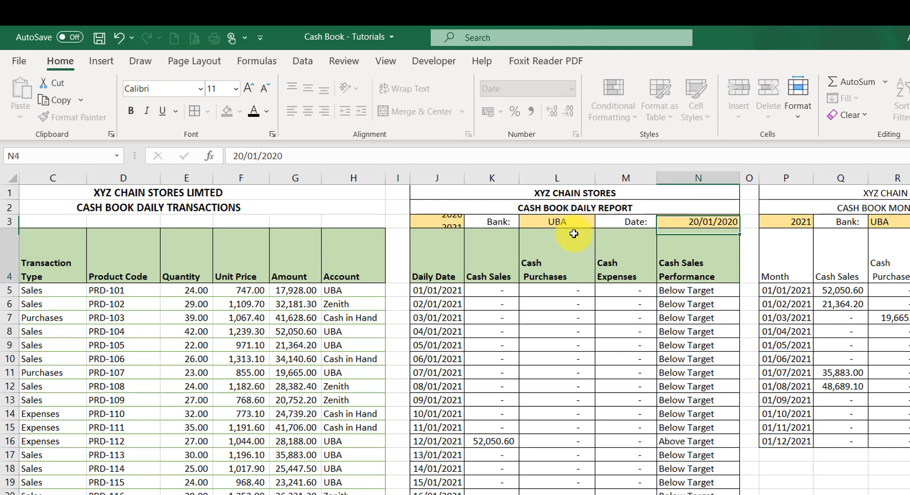
text(0)
key(Return)
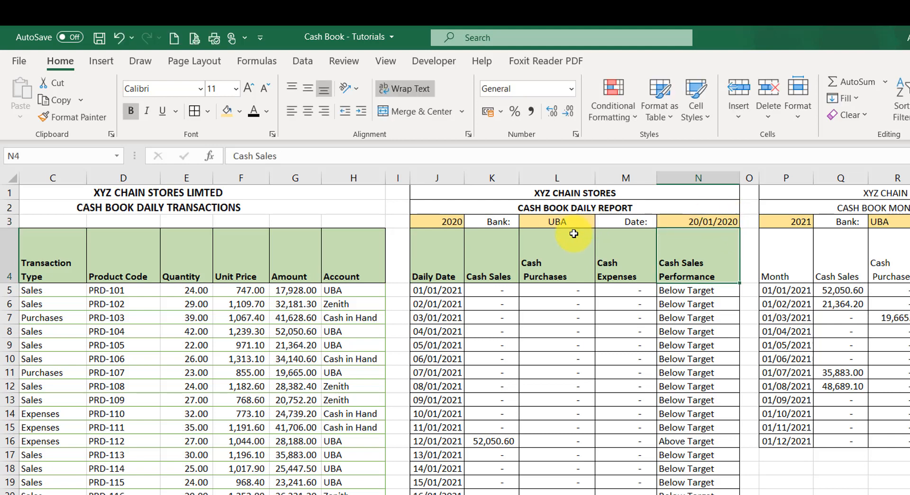
click(448, 221)
click(695, 222)
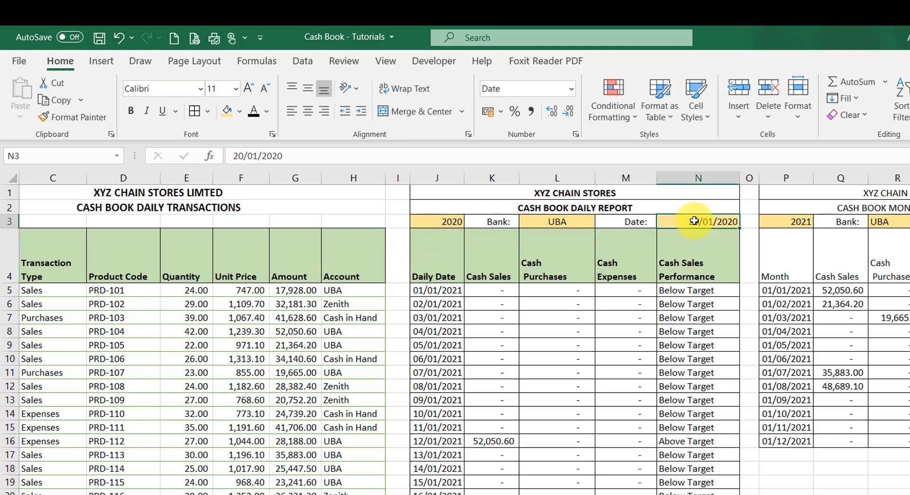
click(468, 221)
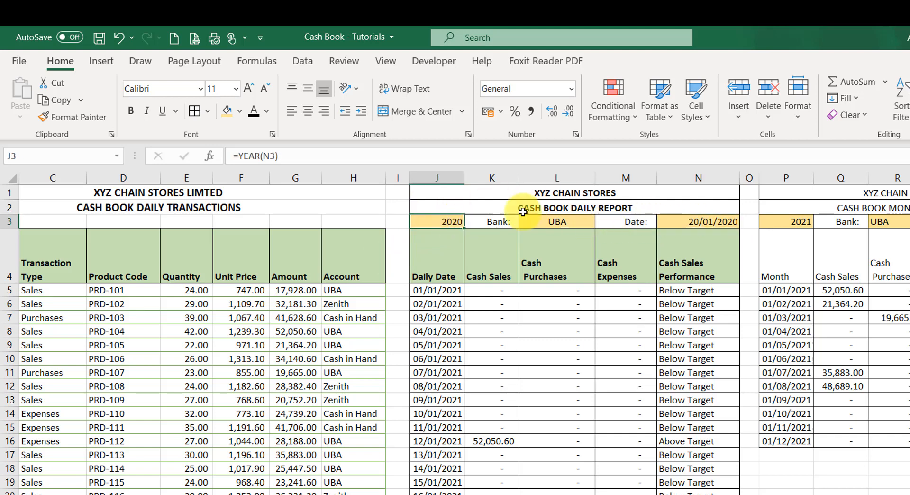
Centre the daily report's year in J3 and its date in N3.
click(307, 111)
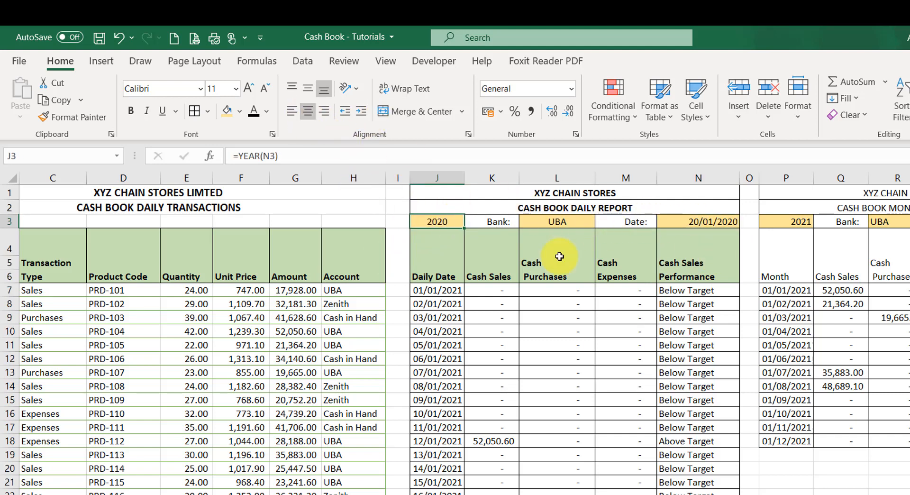
click(697, 225)
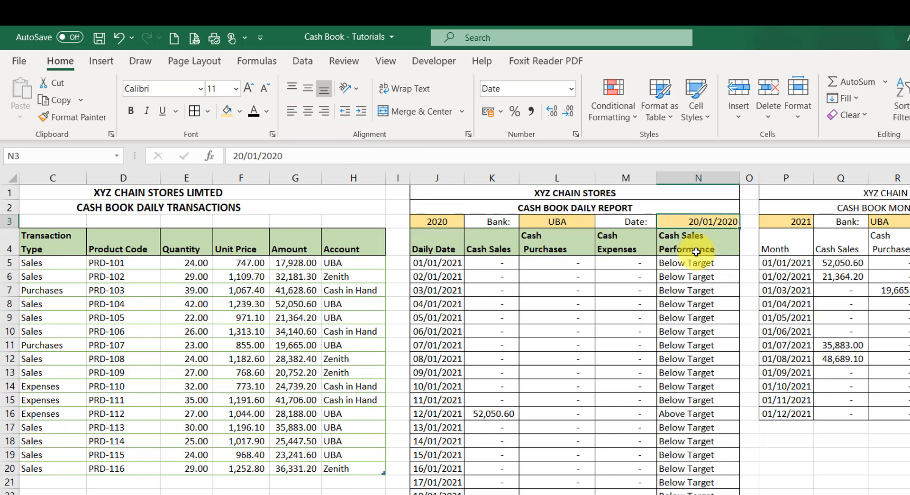
click(310, 114)
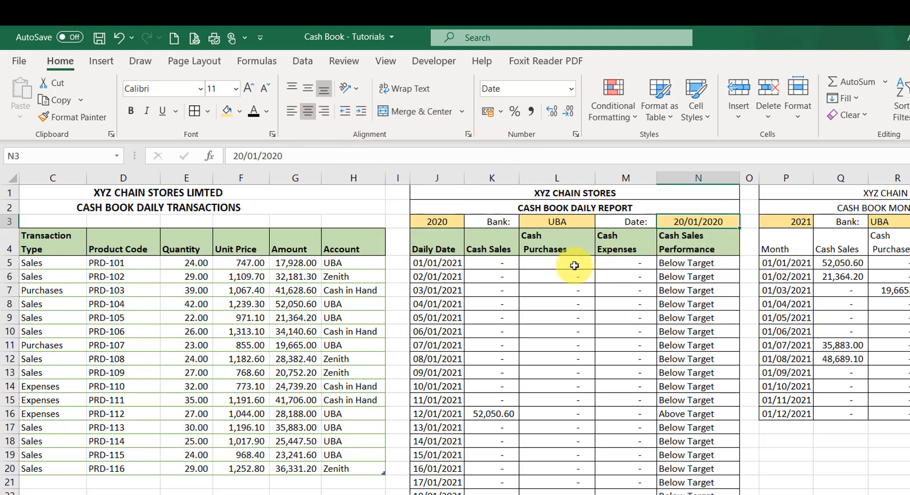
click(636, 220)
click(559, 222)
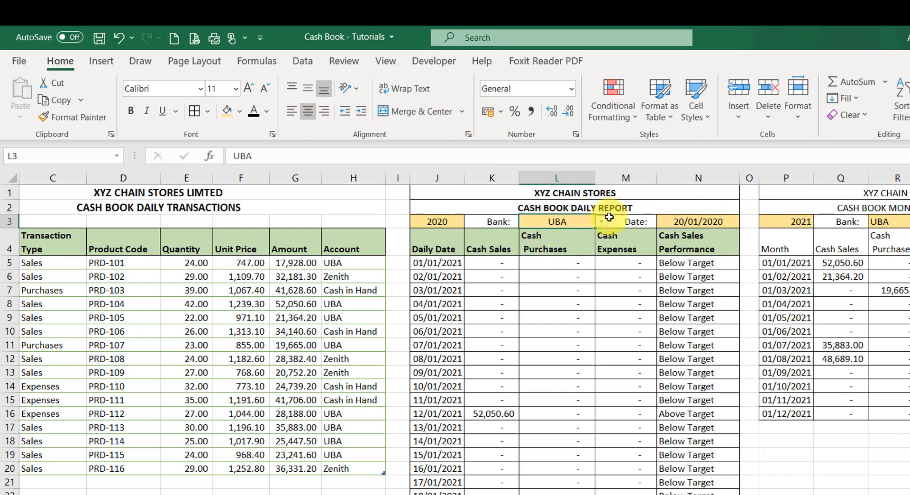
Enter =YEAR(T3) in the monthly report's year cell P3.
click(795, 229)
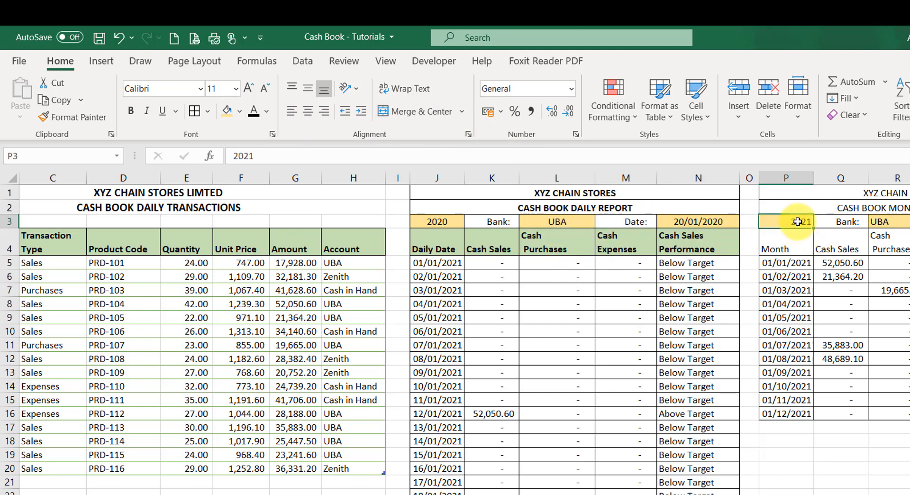
text(=year)
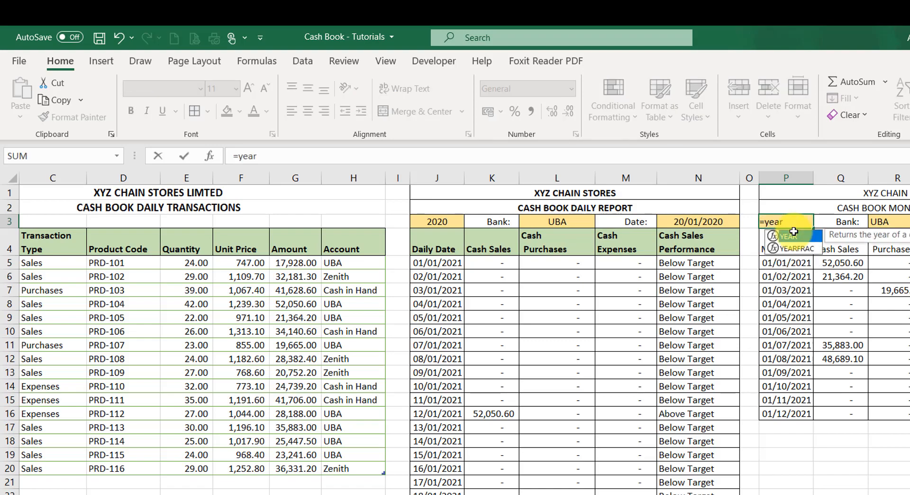
double_click(794, 234)
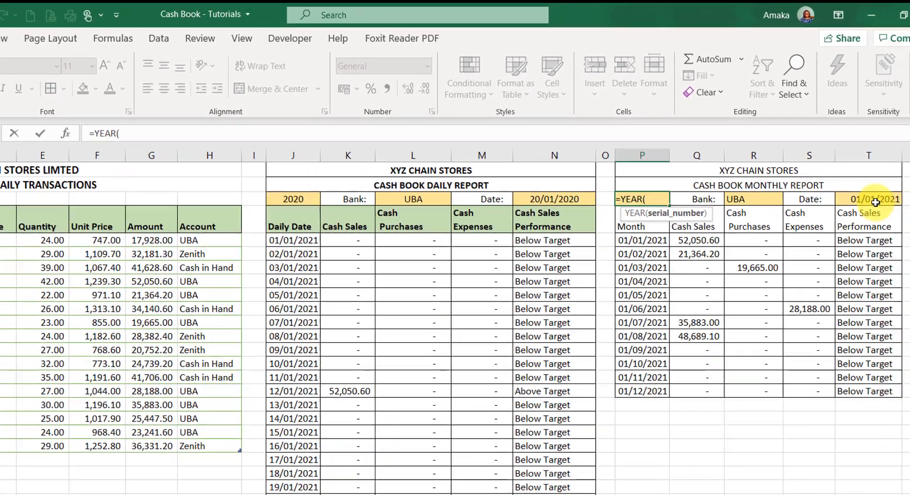
click(875, 200)
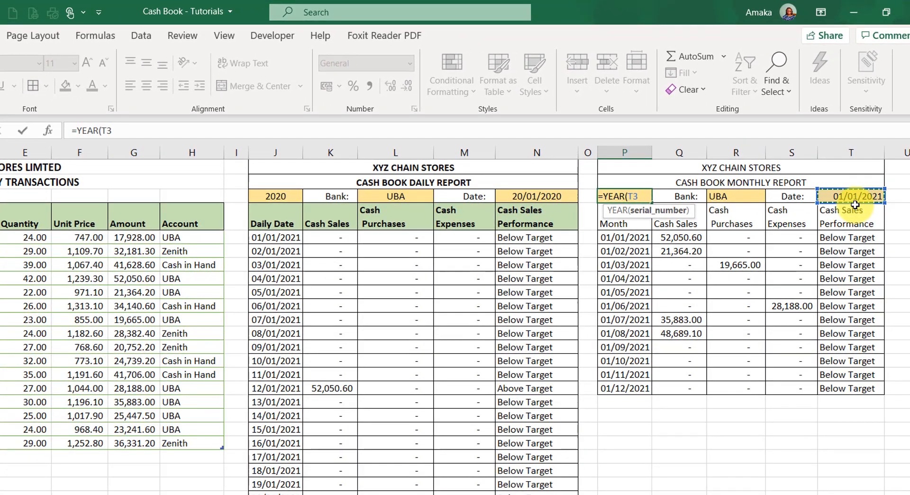
key(Return)
Centre the monthly report's year in P3, date in T3 and bank in R3.
click(600, 196)
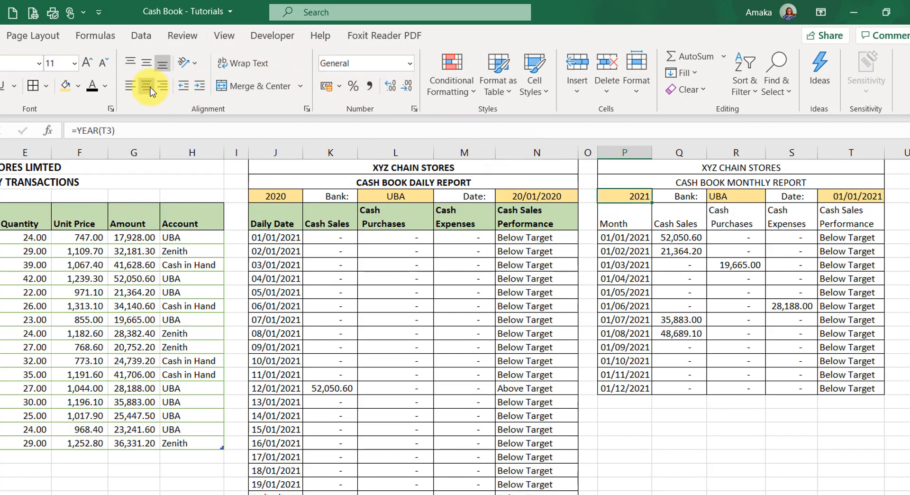
click(844, 196)
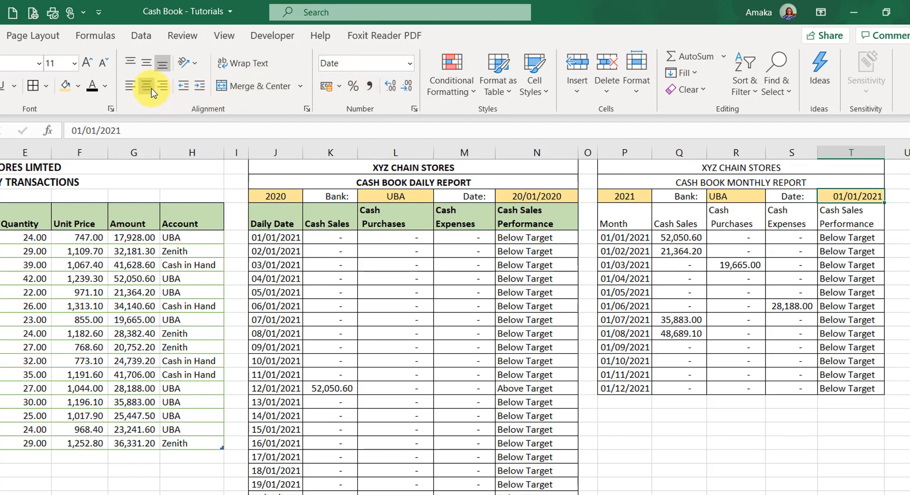
click(725, 196)
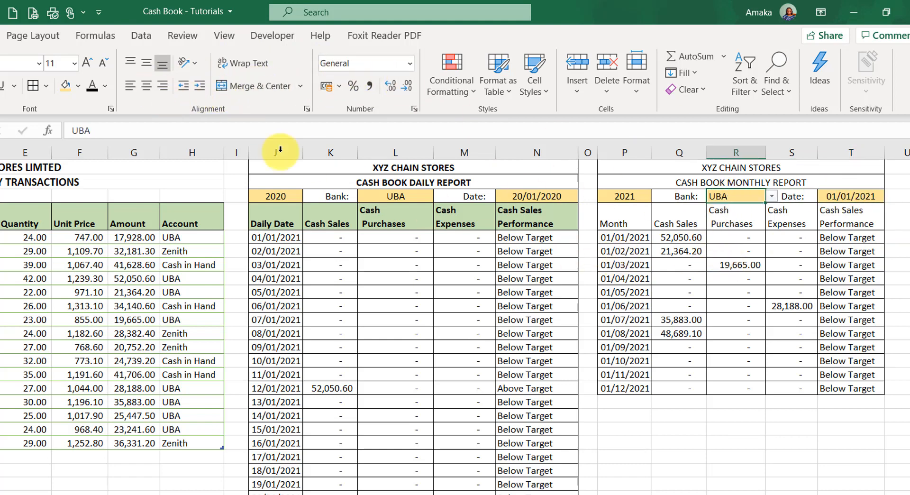
click(146, 86)
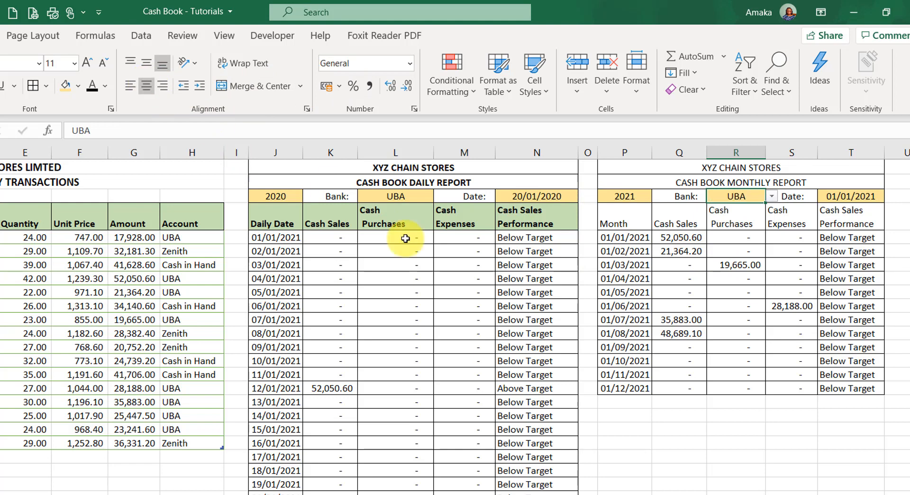
click(416, 273)
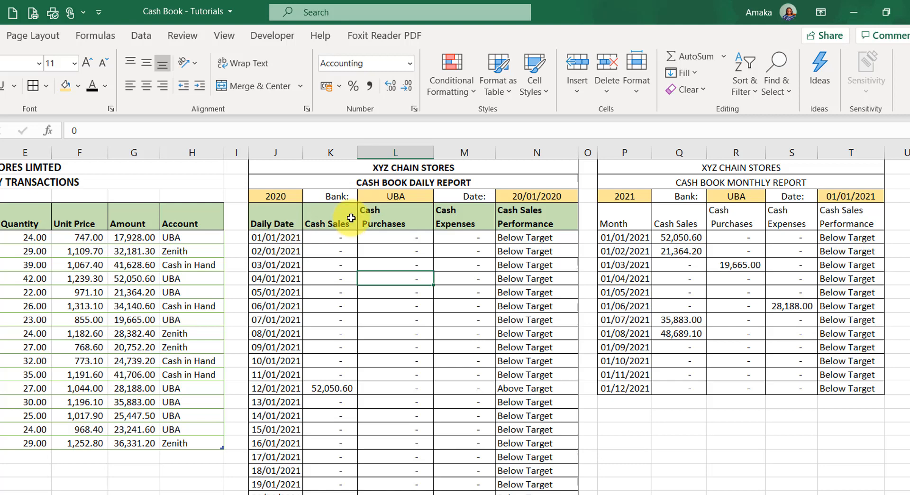
Format the monthly report's headers P4:T4 in bold with the same green fill as the daily report's headers.
drag(622, 215, 845, 222)
click(78, 86)
click(164, 139)
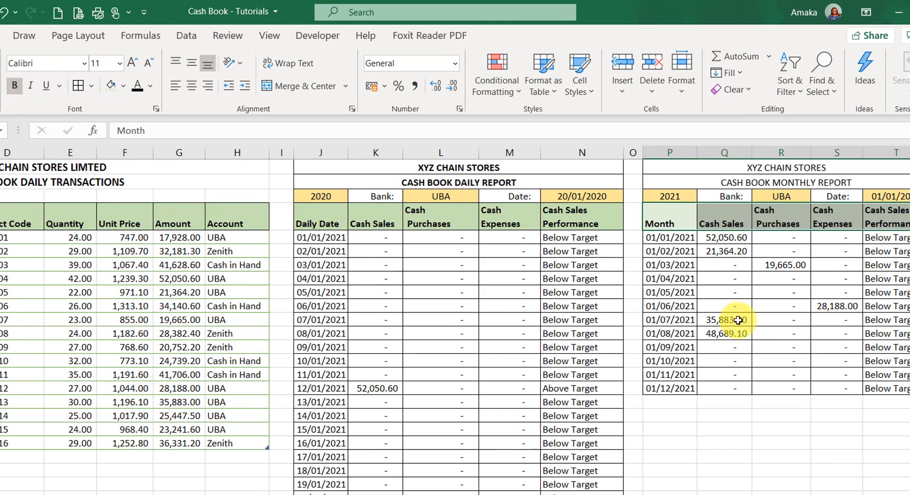
click(781, 306)
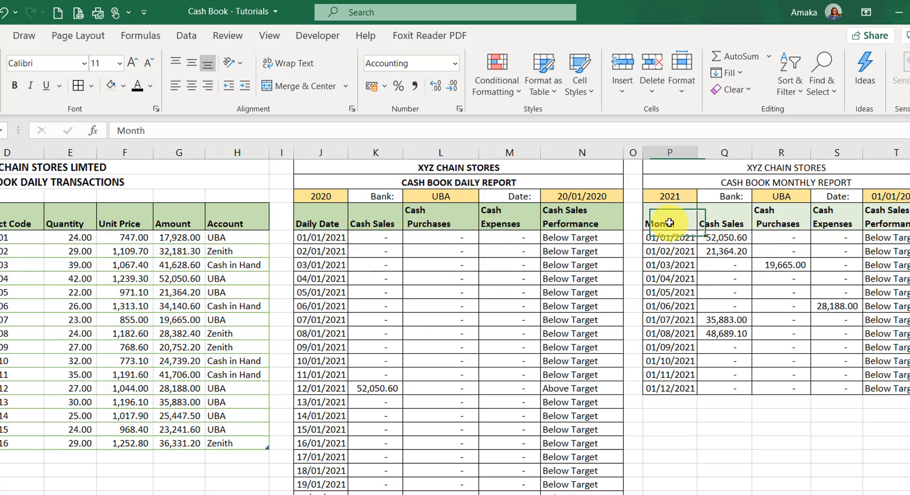
drag(669, 223, 882, 221)
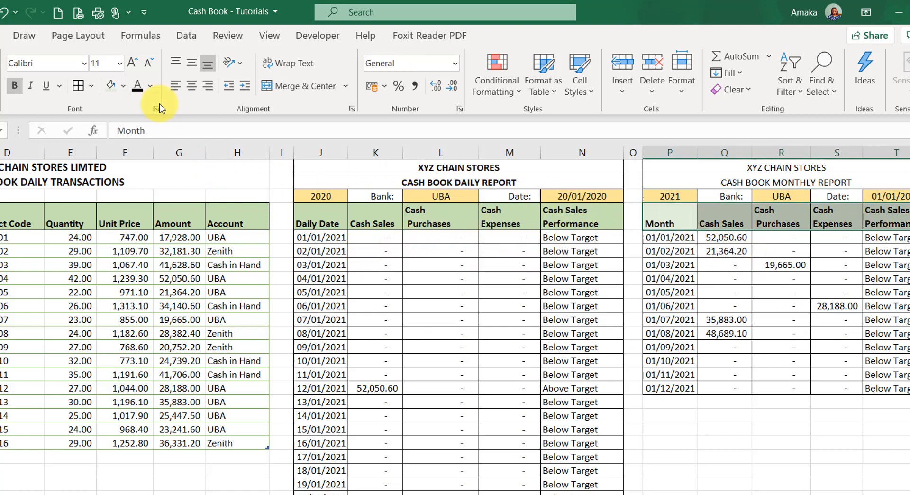
click(127, 89)
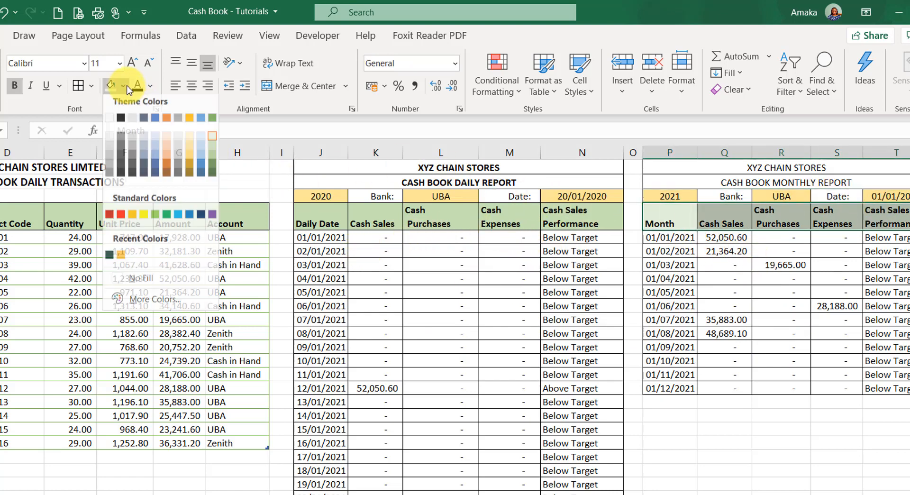
click(211, 148)
Examine the date columns of both reports and compare them with the reports on the Cash_Book sheet.
click(655, 240)
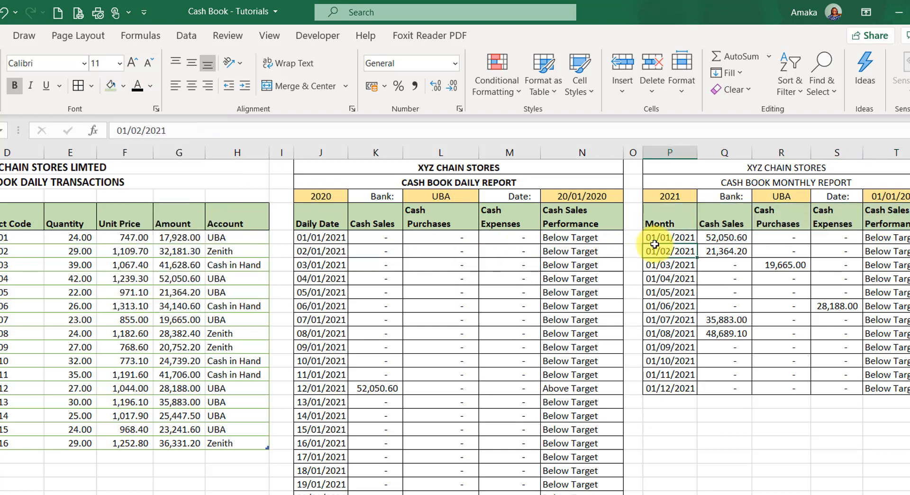
click(670, 250)
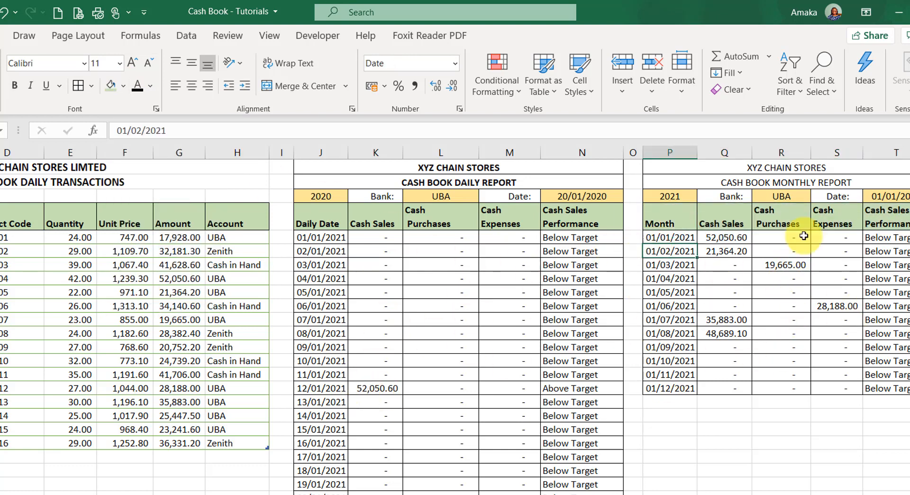
click(336, 236)
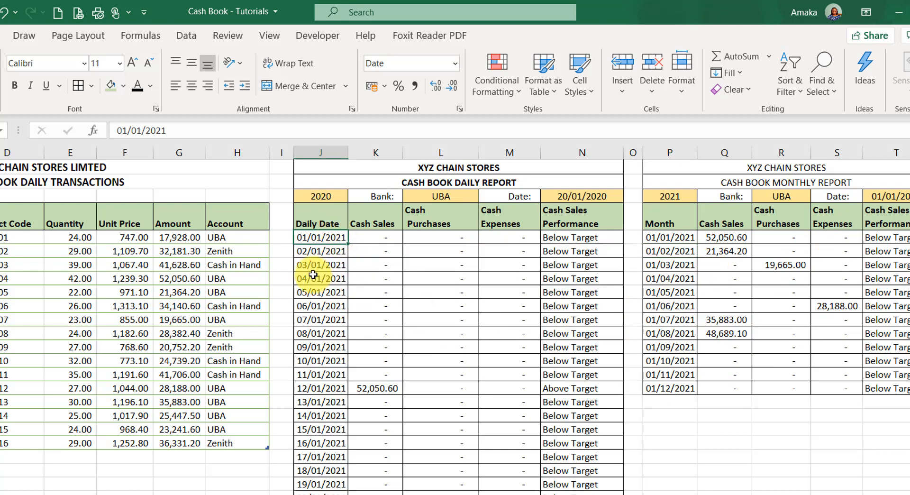
click(577, 195)
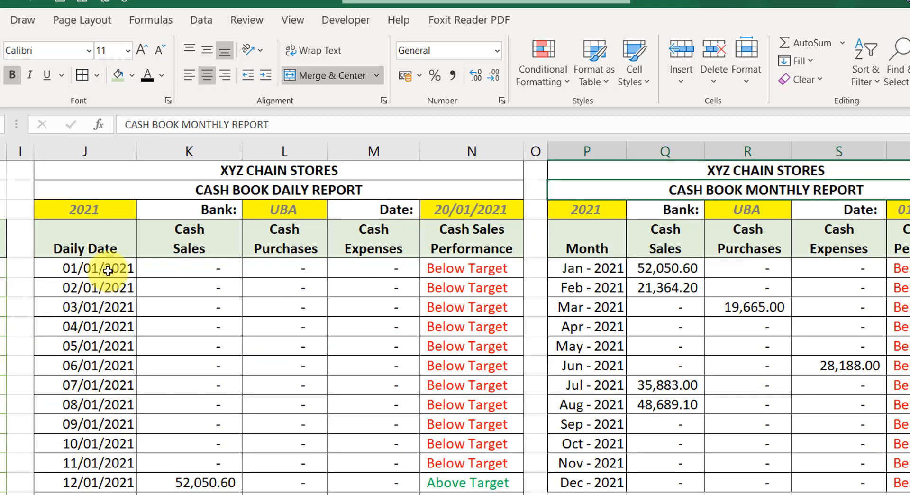
click(106, 208)
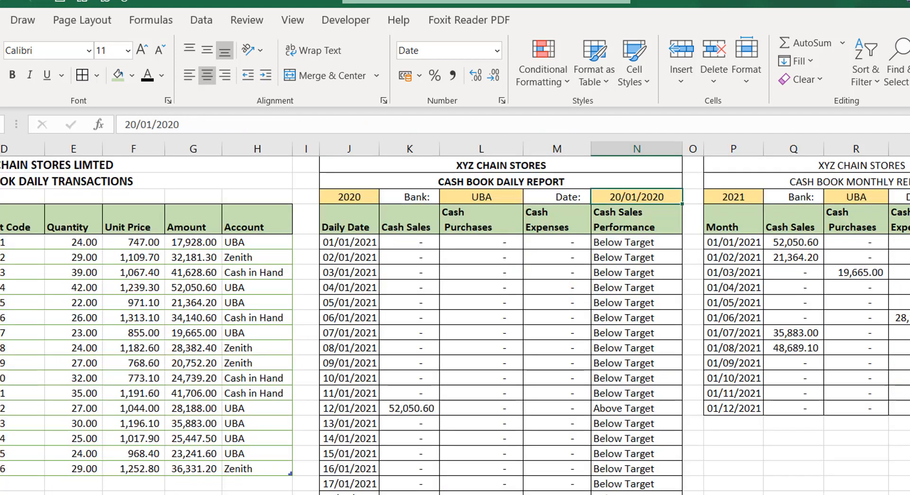
Begin replacing the daily report's first date in J5 with a formula starting =IF(.
click(335, 242)
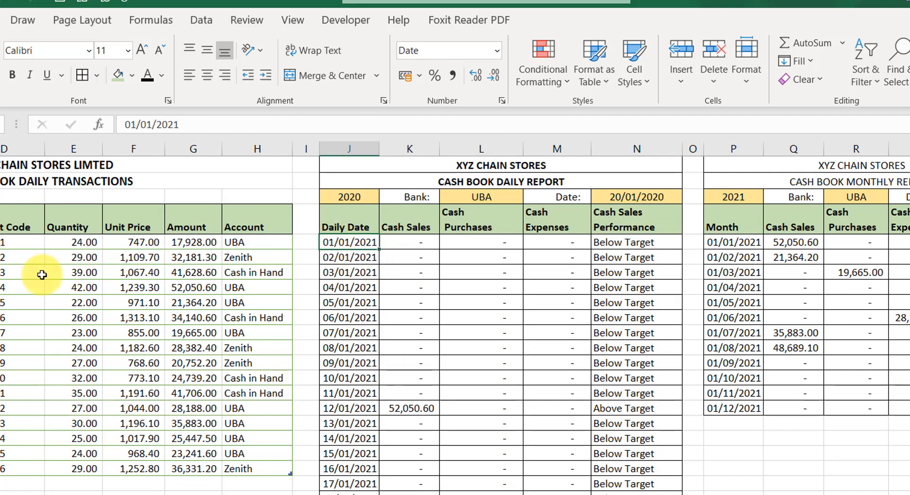
text(=)
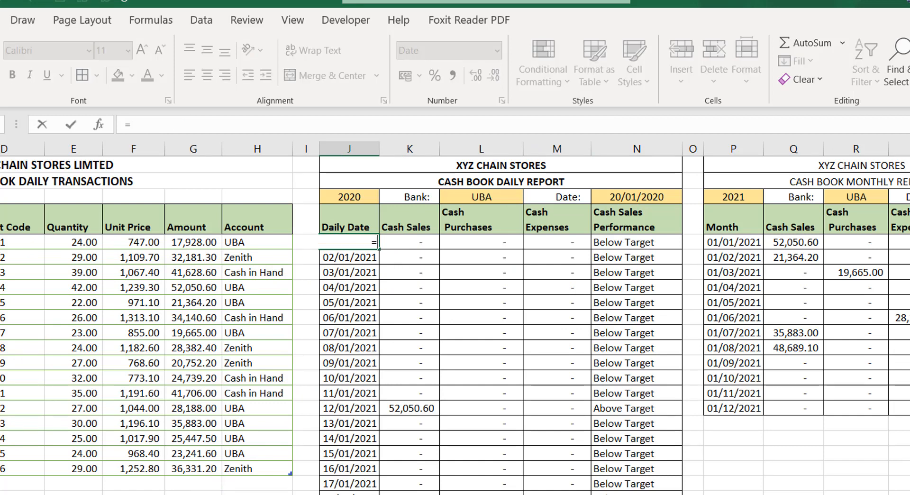
text(IF()
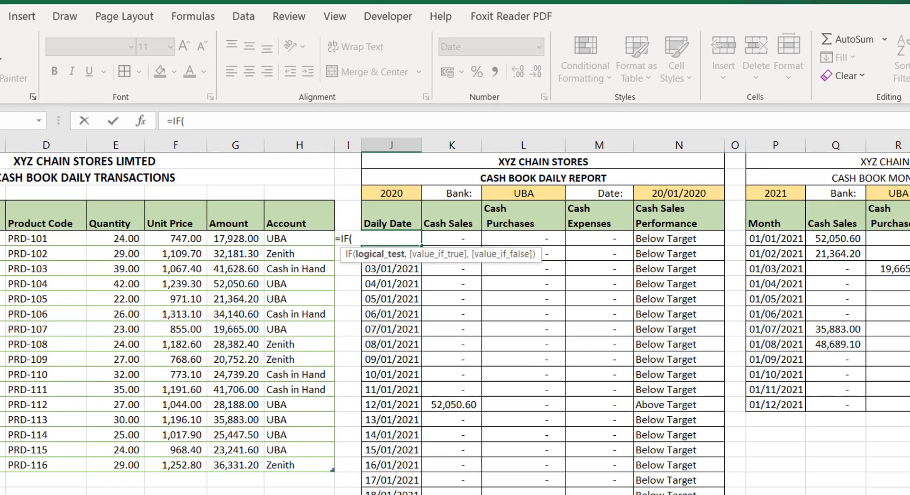
click(0, 141)
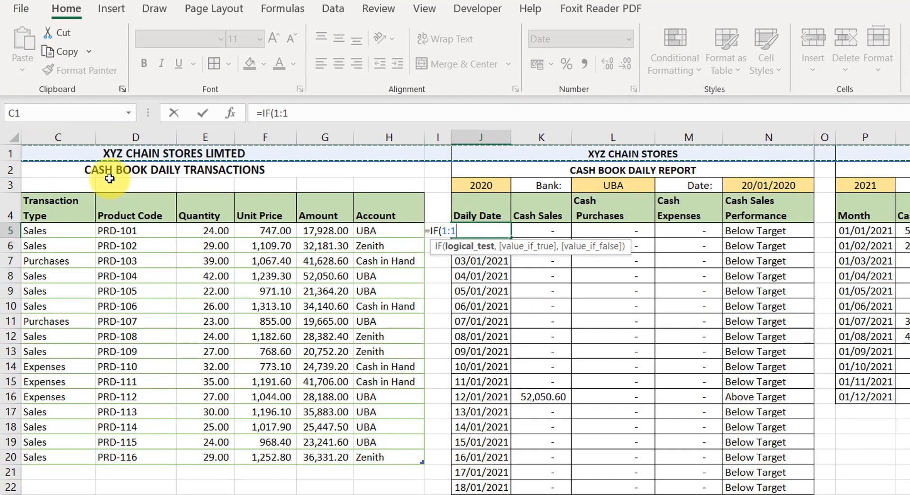
key(BackSpace)
key(BackSpace)
key(BackSpace)
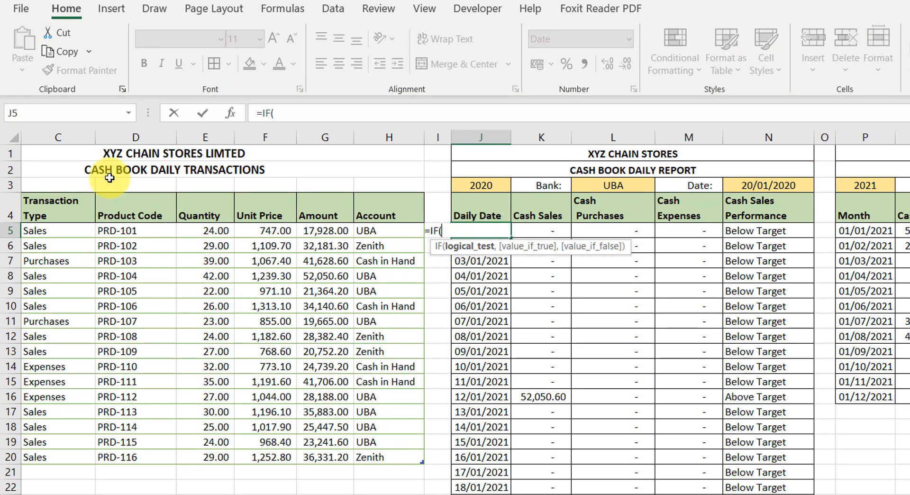
Add ROW(1:1) as the start of the logical test in J5's IF formula.
text(row)
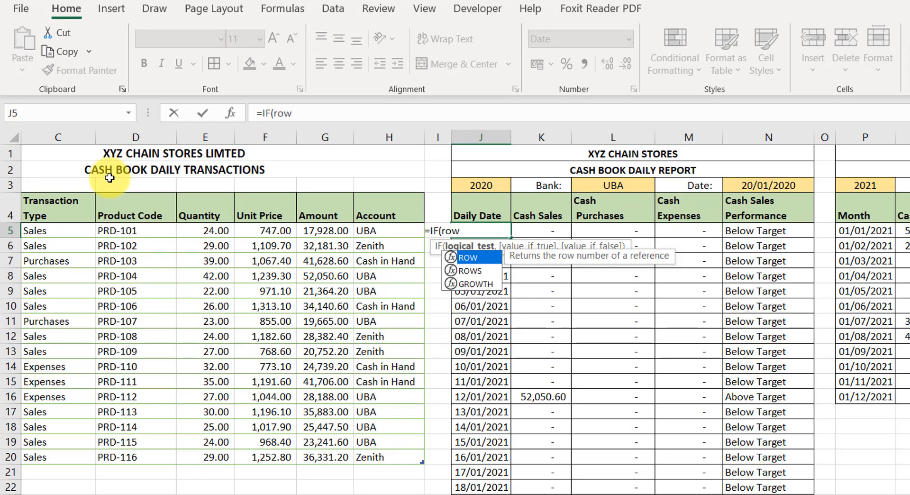
key(Tab)
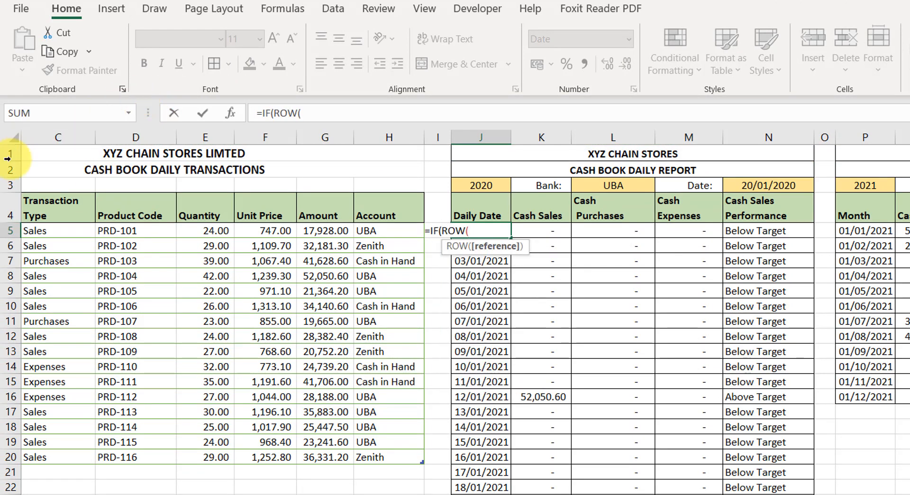
click(13, 152)
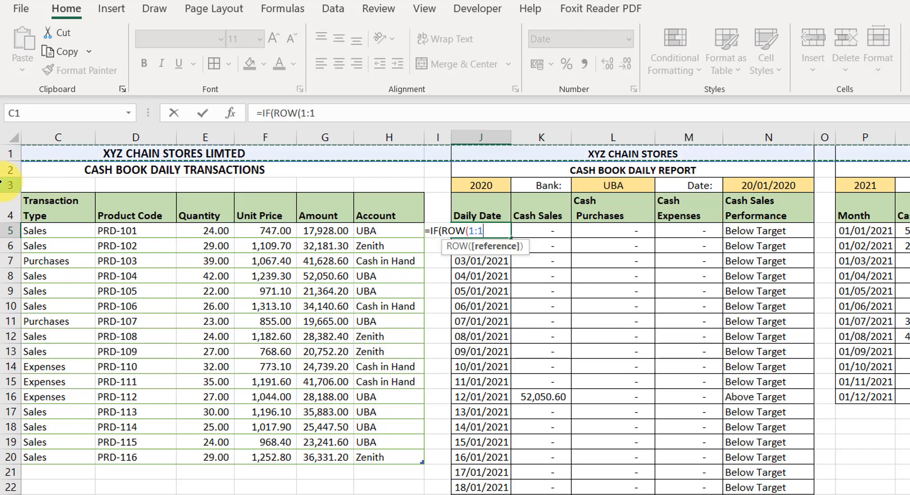
text())
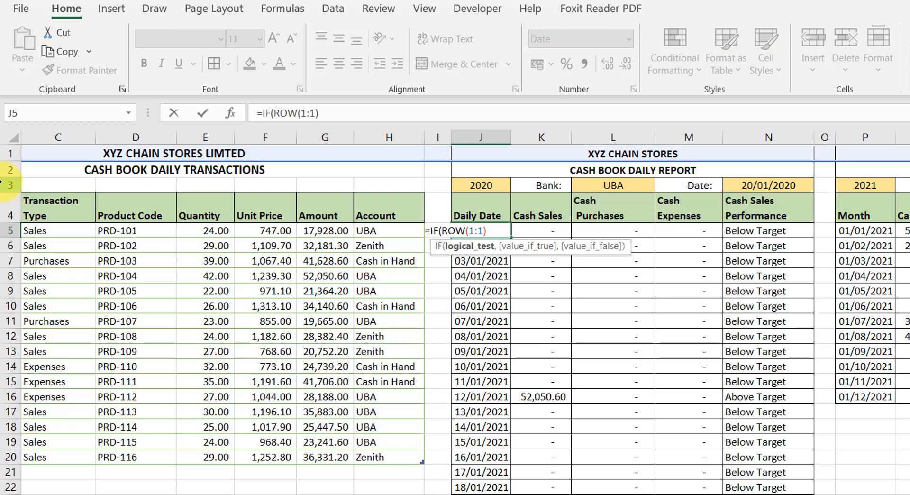
Continue the logical test in J5 with >DAY(DATE(YEAR($N$3), using an absolute reference to the daily report's date.
text(>day)
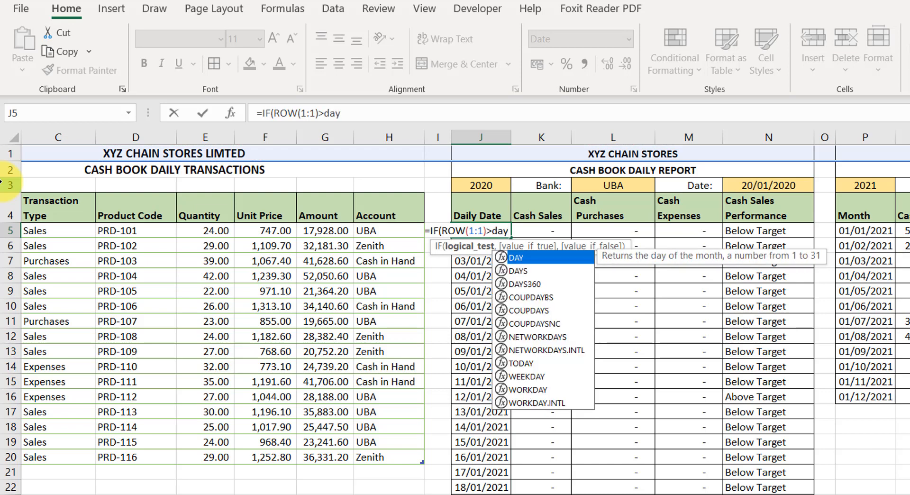
key(Tab)
text(date)
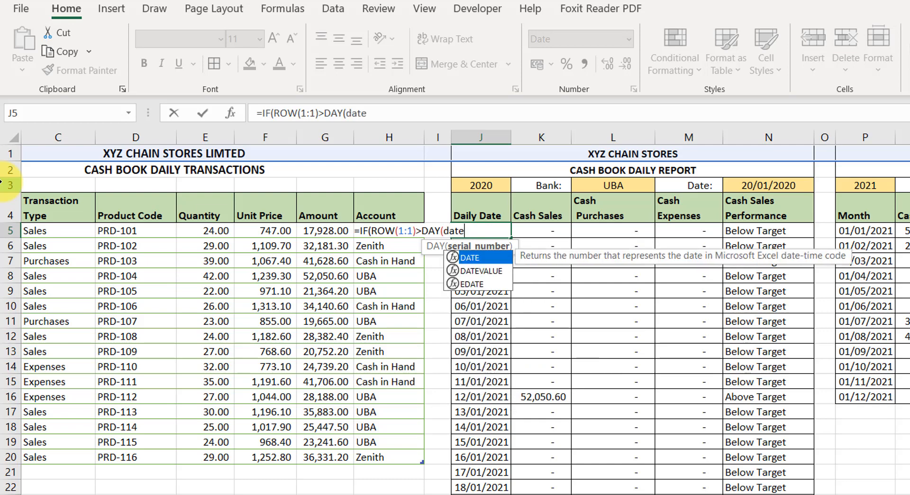
key(Tab)
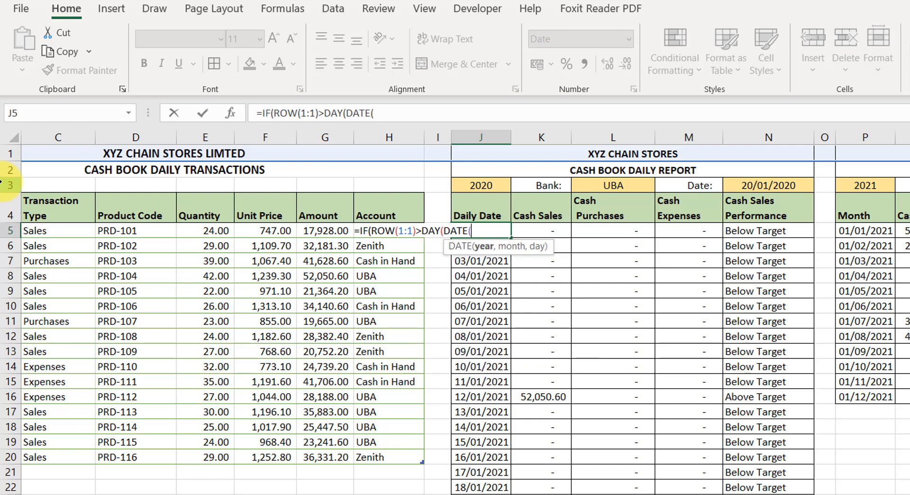
text(year)
key(Tab)
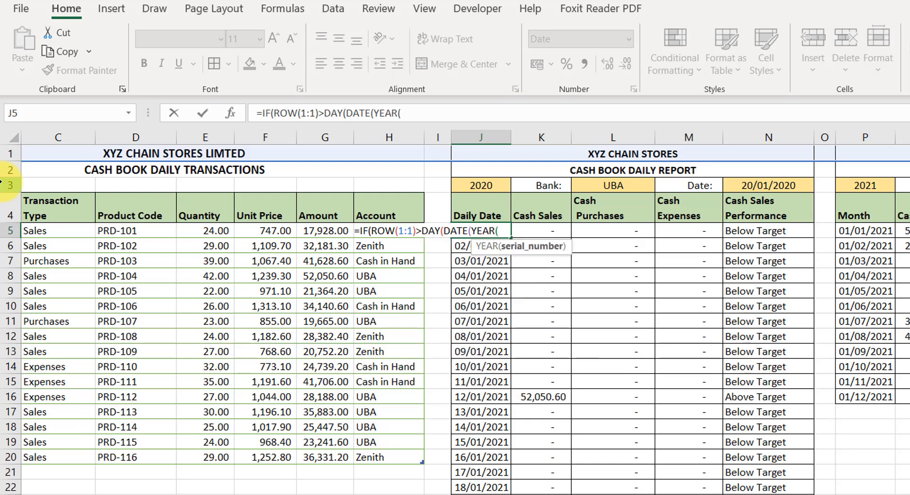
click(768, 184)
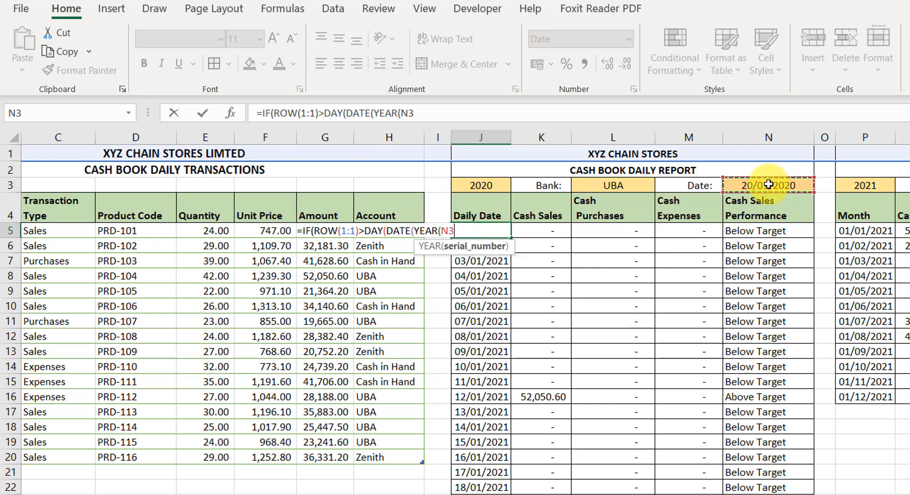
key(F4)
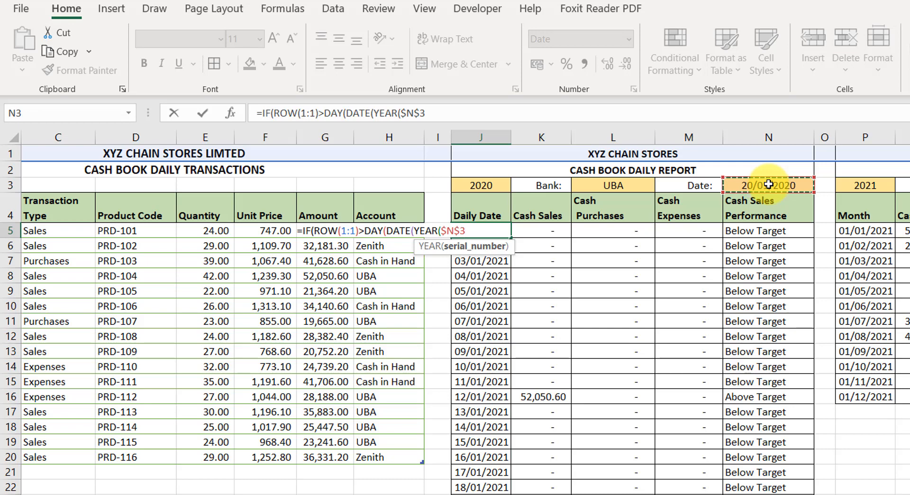
text())
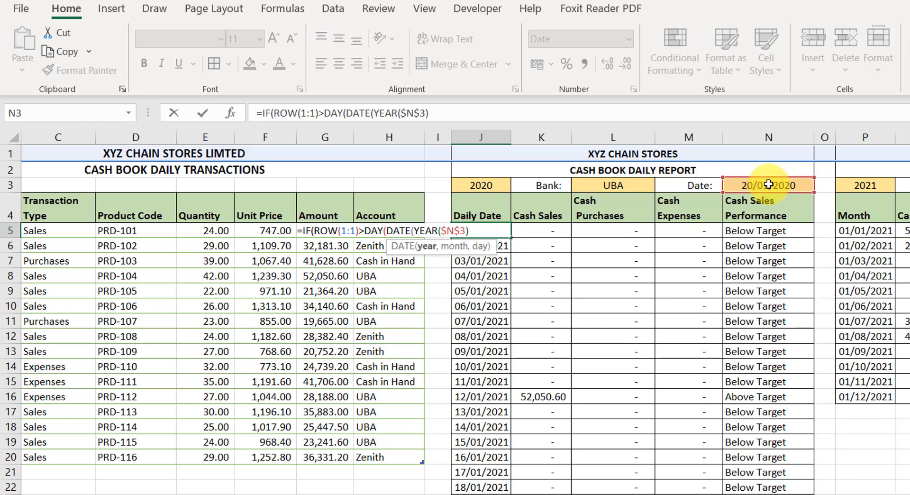
Extend J5's formula with ,MONTH($N$3)+1,0) and an empty string "" as the value if true.
text(,month)
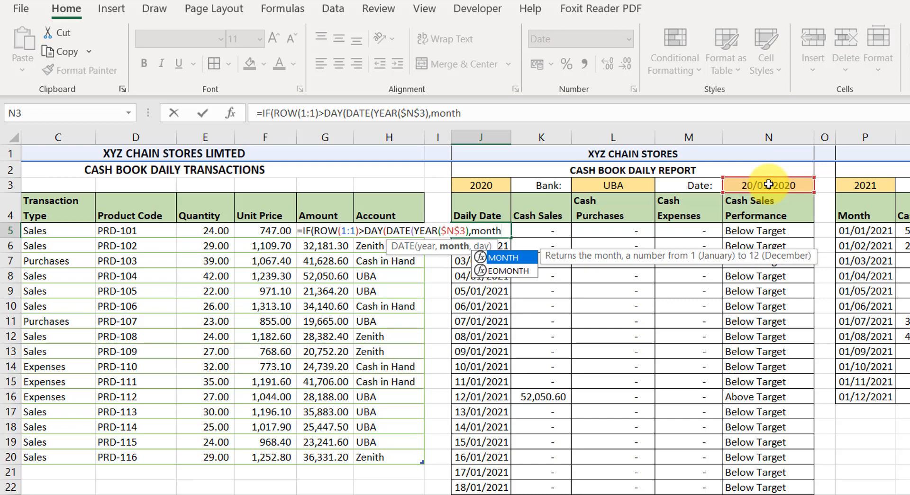
key(Tab)
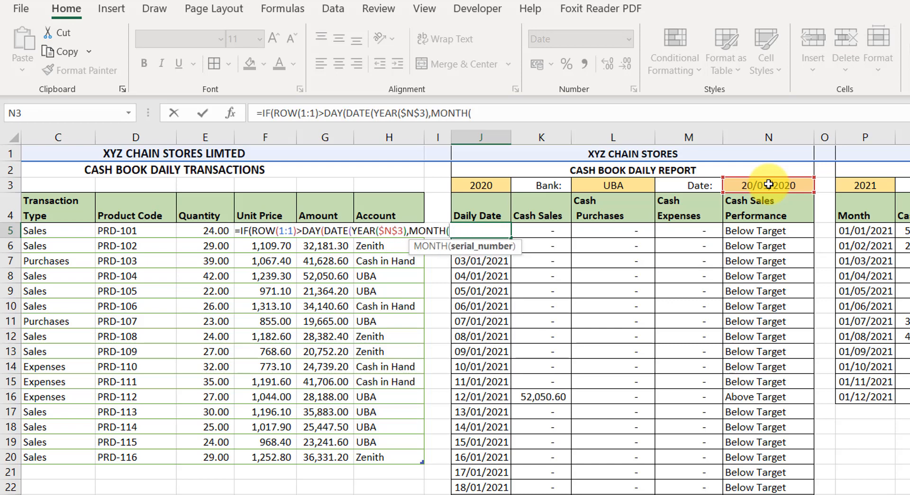
click(769, 184)
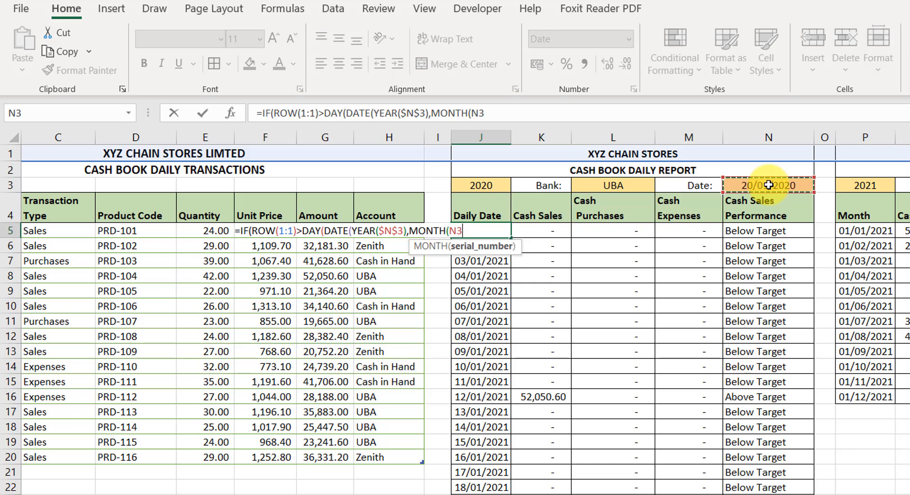
key(F4)
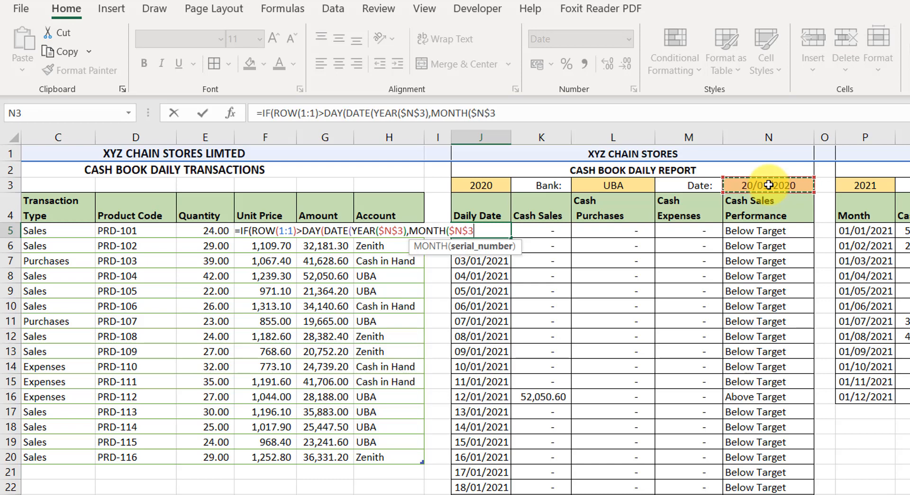
text()+1)
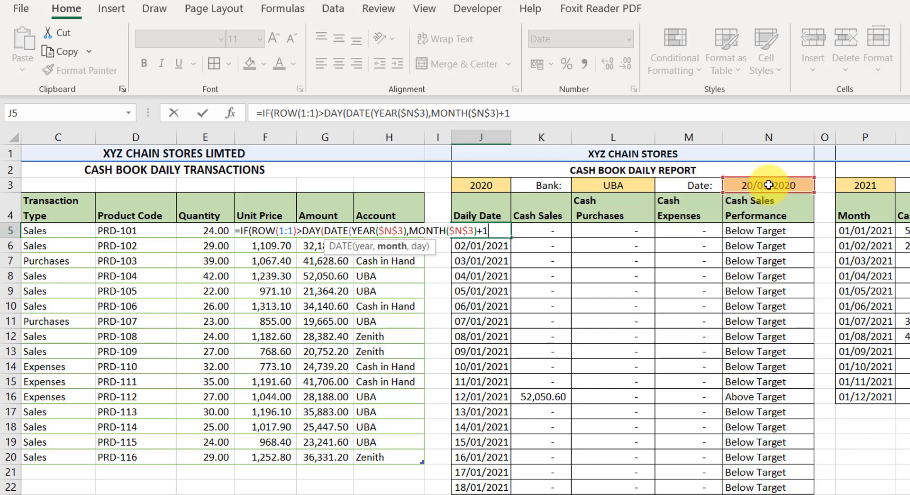
text(,0)
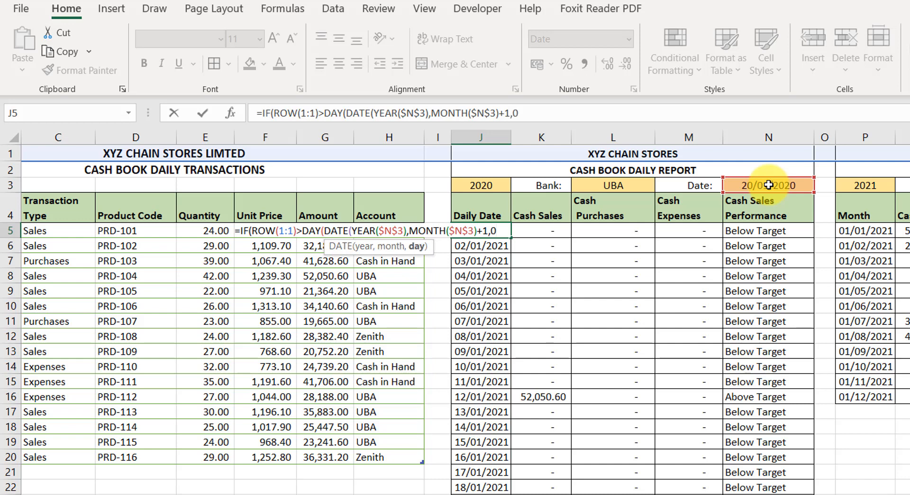
text(),")
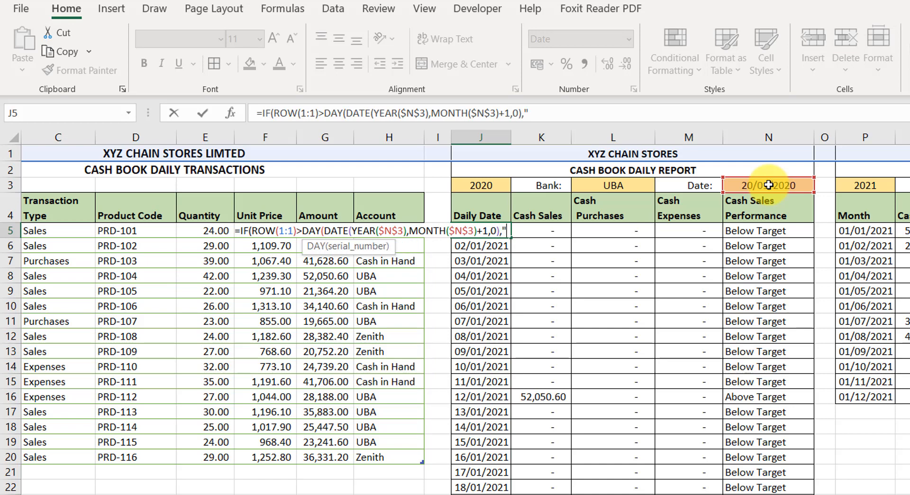
text(")
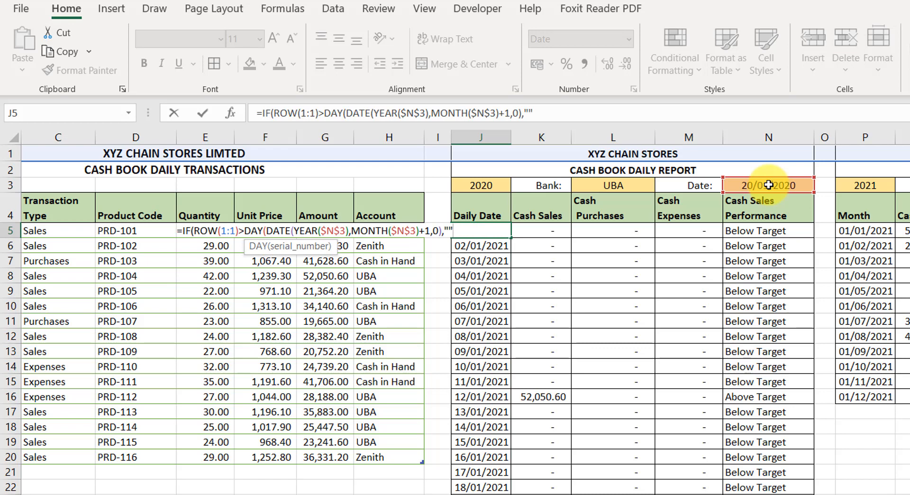
Start the value-if-false part of J5's formula with ,DATE(YEAR($N$3, keeping the date reference absolute.
text(,date)
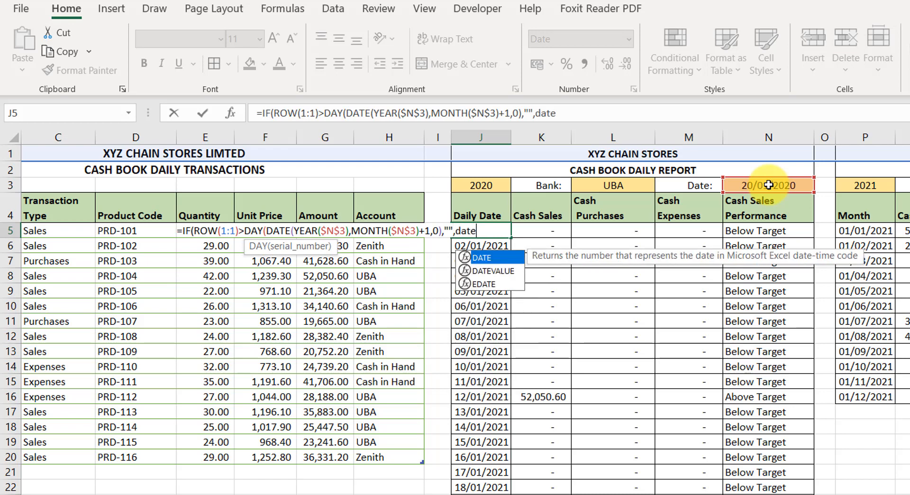
key(Tab)
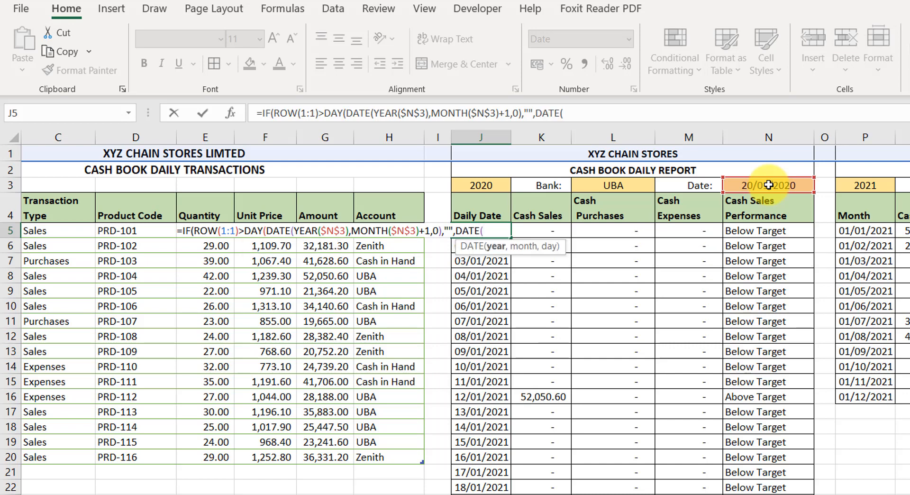
text(year)
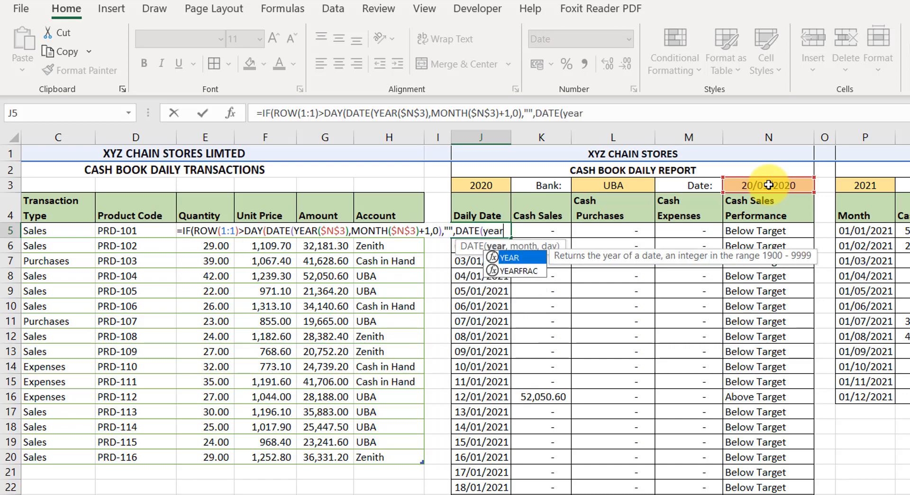
key(Tab)
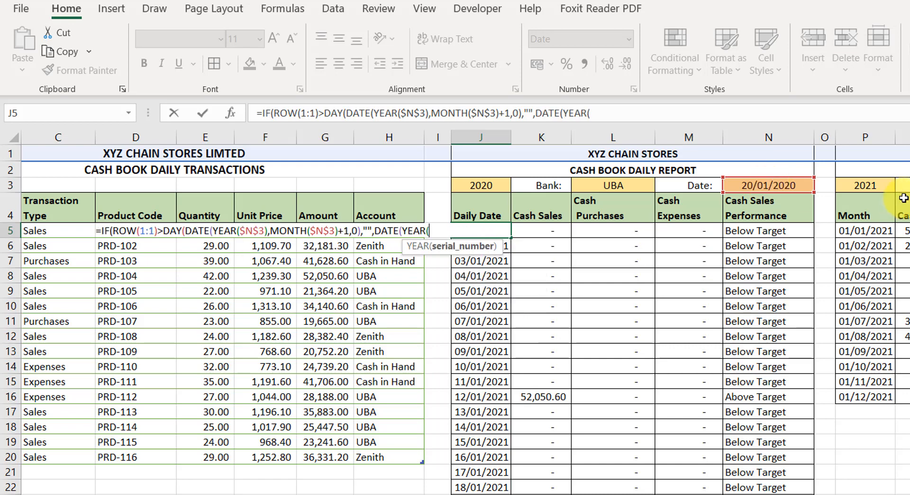
click(760, 185)
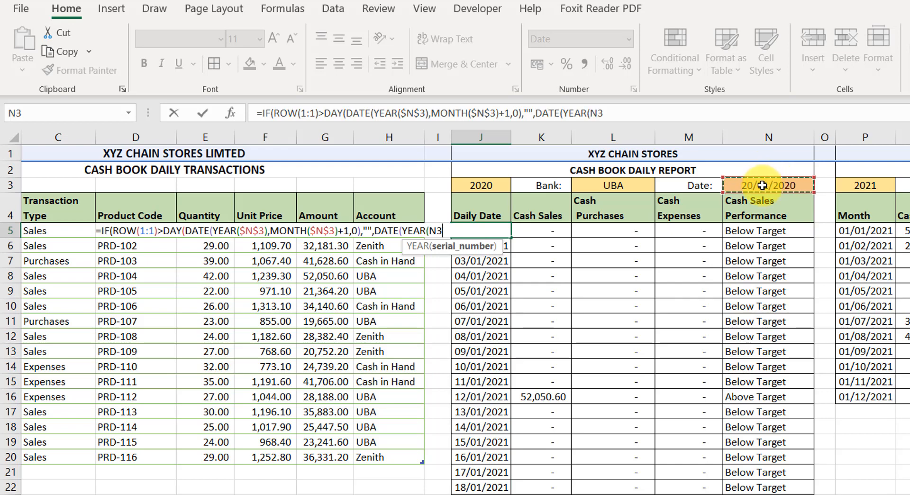
key(F4)
text(,)
key(BackSpace)
Close the YEAR function and add ,MONTH($N$3),ROW( to the second DATE function in J5's formula.
text(),month)
key(Tab)
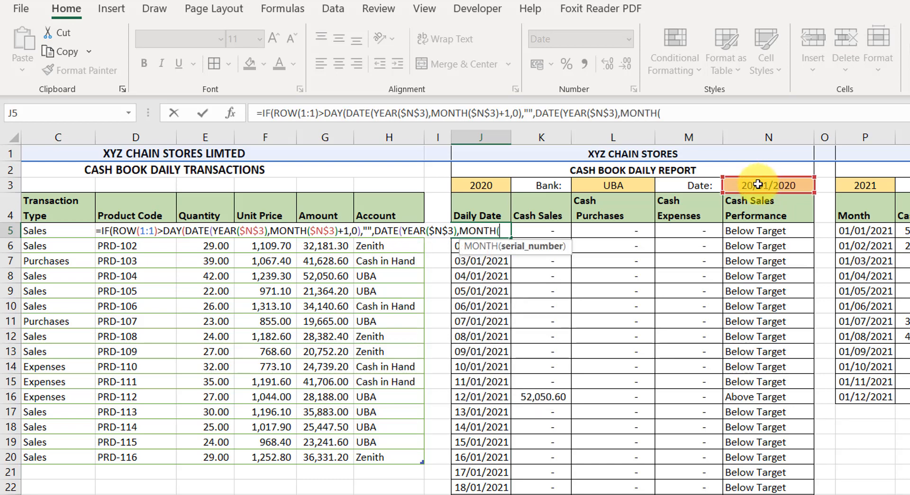
click(758, 184)
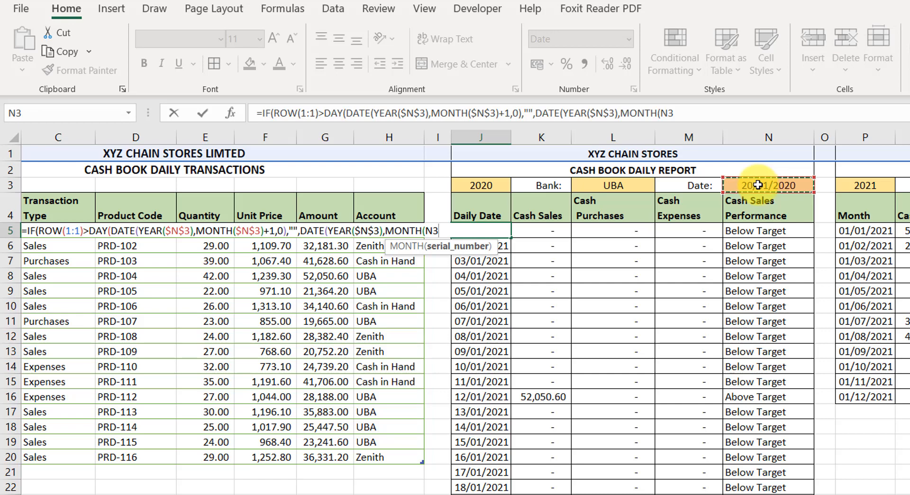
key(F4)
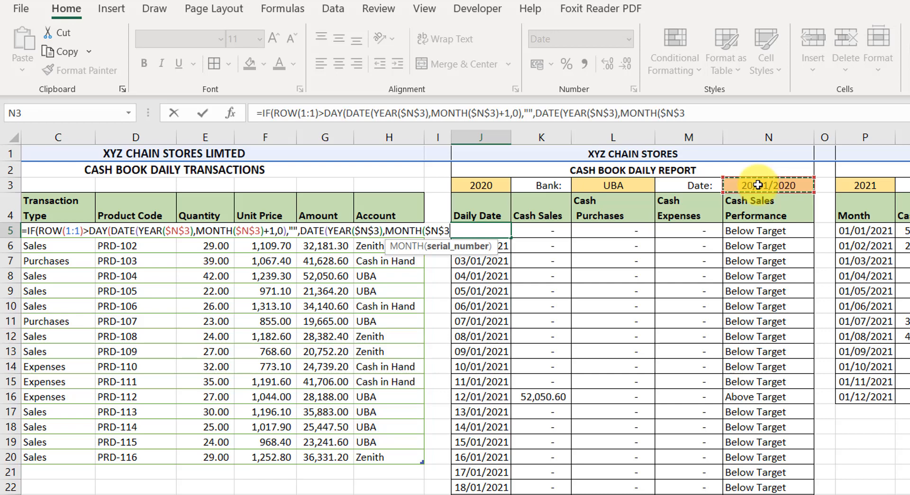
text(),)
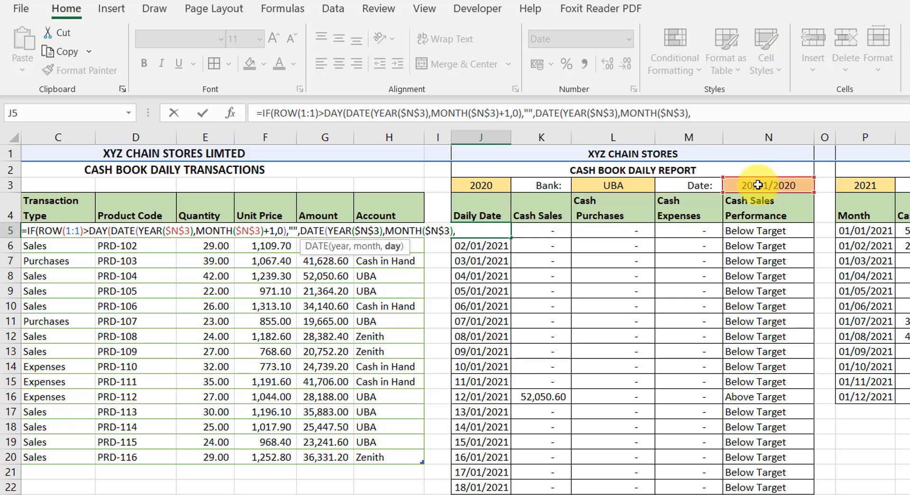
text(row)
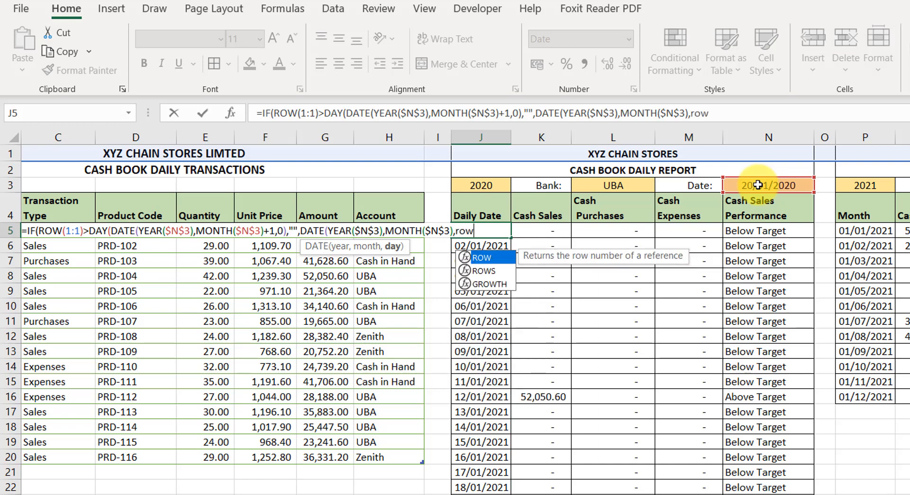
key(Tab)
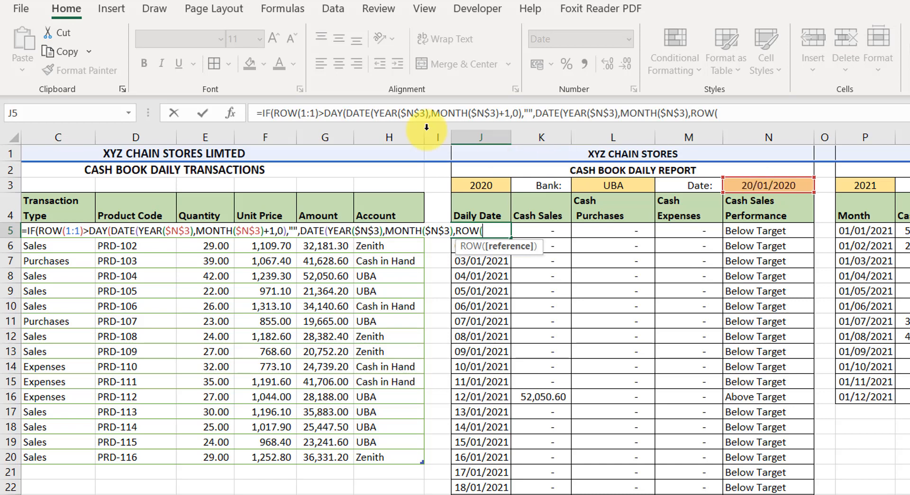
Complete the date formula in J5 with ROW(1:1) as the day, close the open parentheses and try to enter it.
click(11, 152)
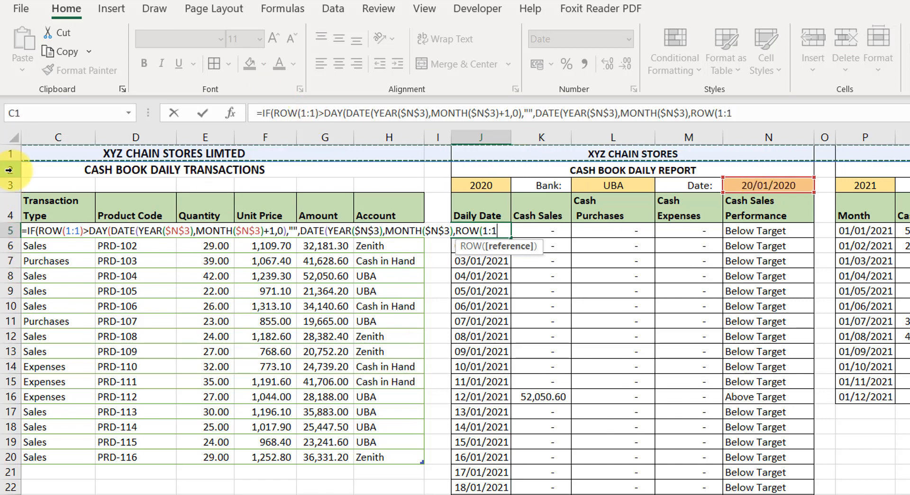
text())
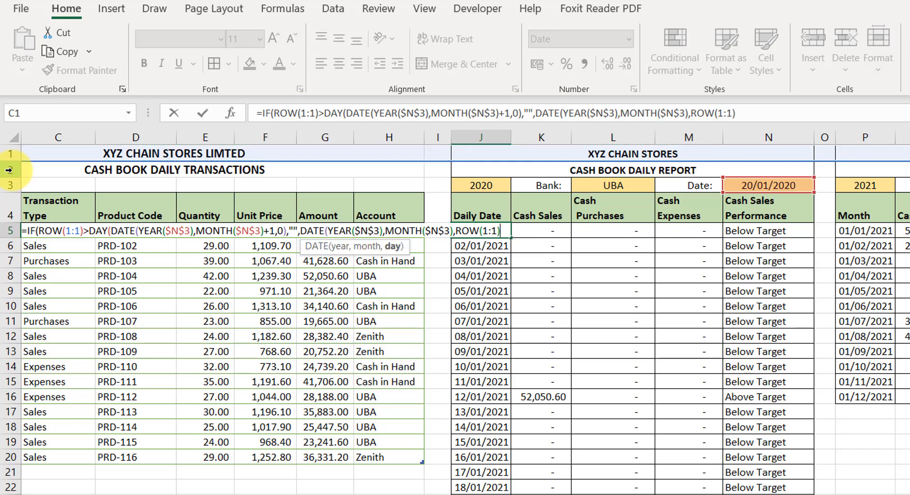
text())
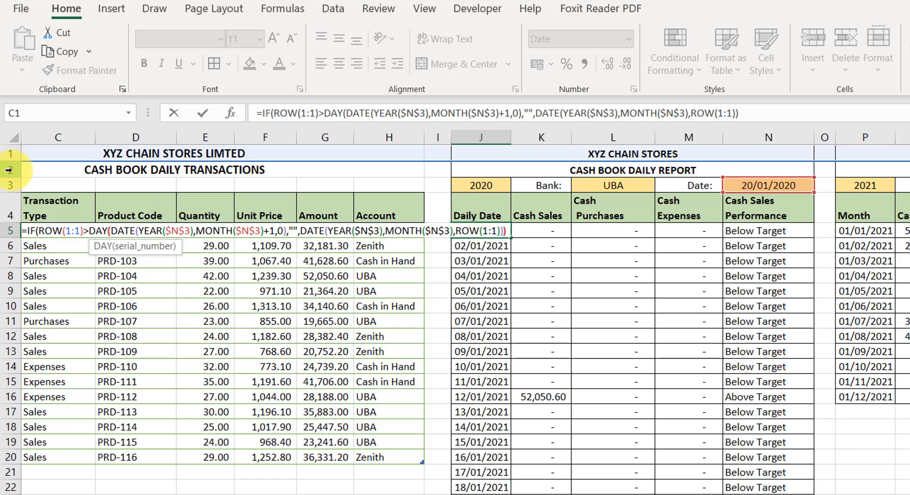
text())
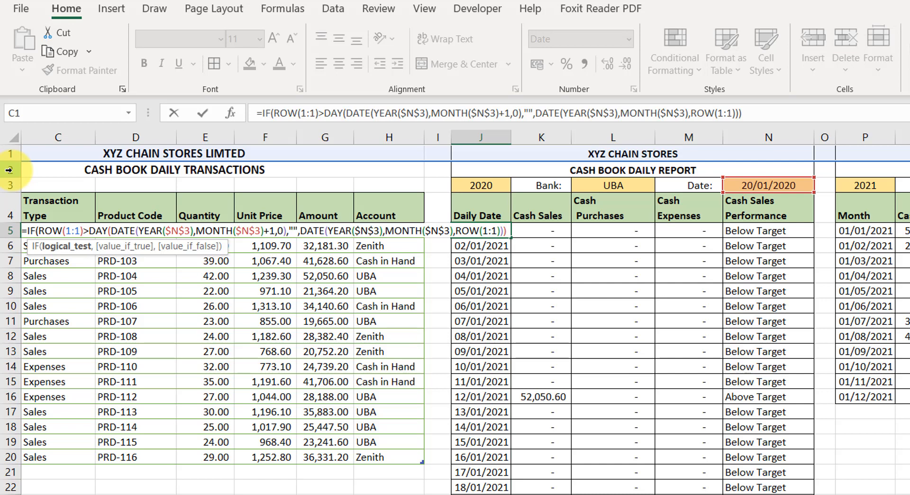
text())
key(Return)
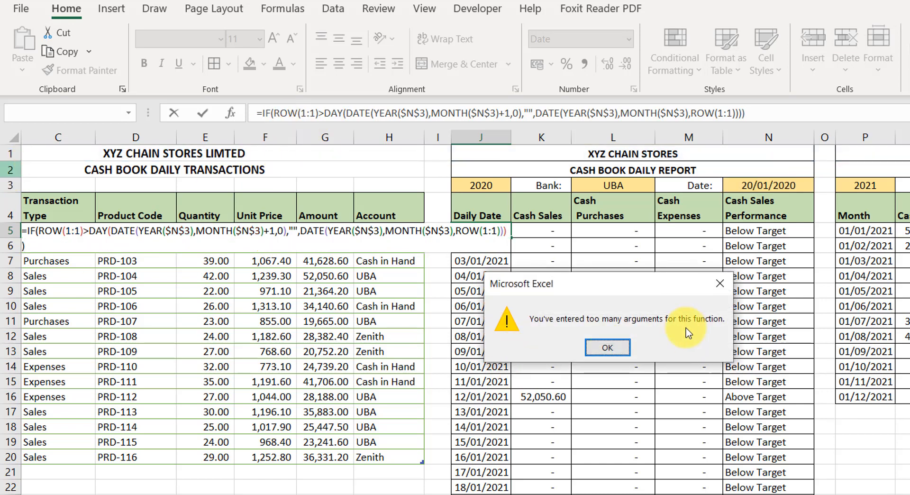
click(607, 348)
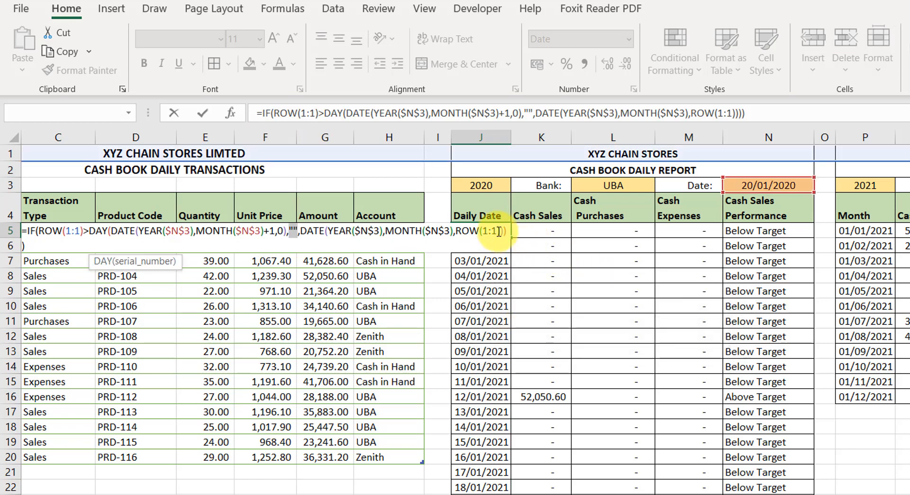
Put a space between the empty quotation marks in the J5 formula and try to enter it again.
click(298, 231)
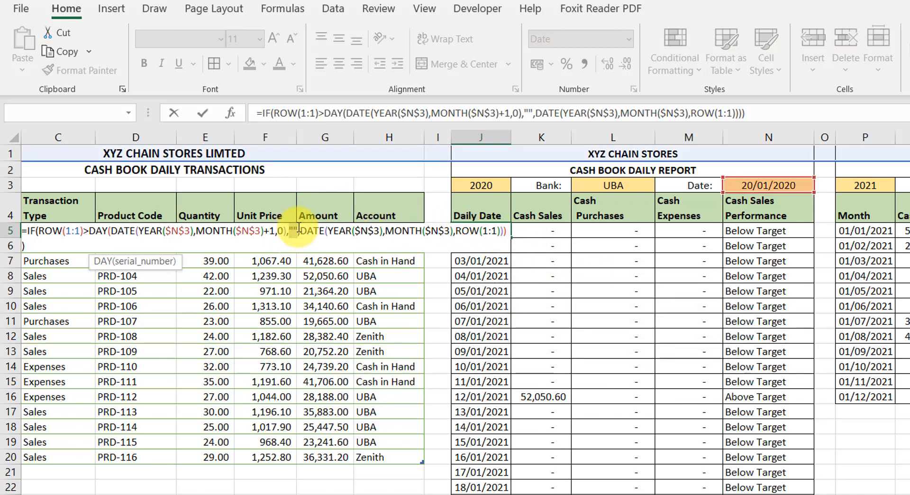
click(294, 229)
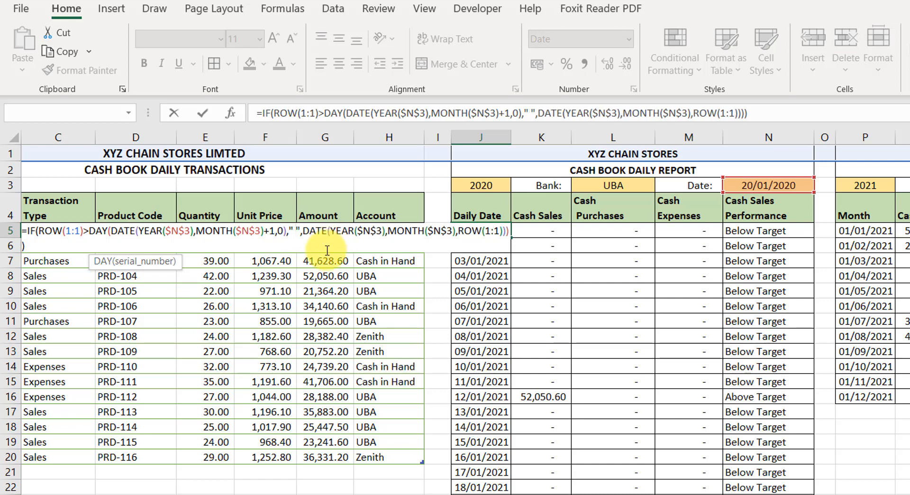
click(510, 231)
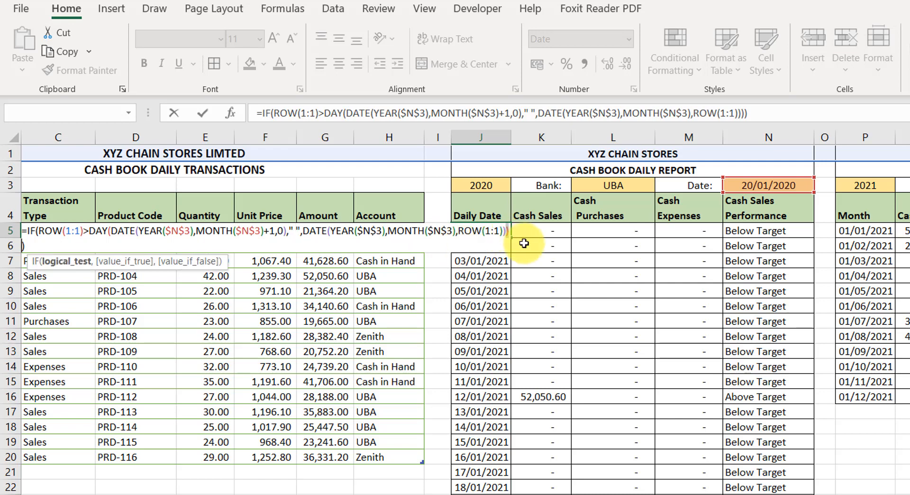
key(Return)
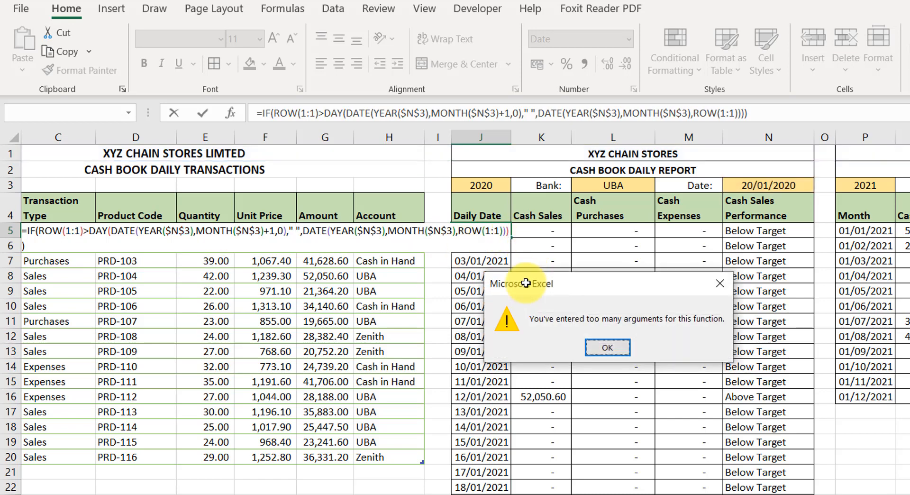
click(609, 348)
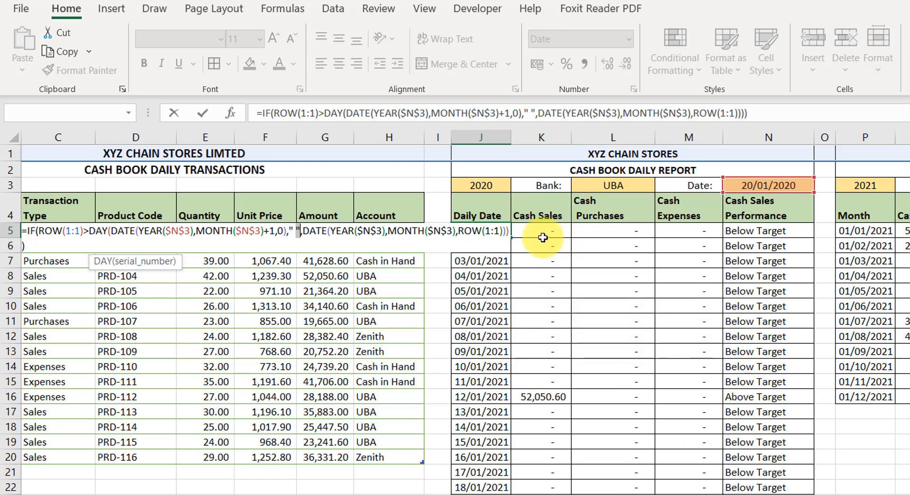
Remove the last closing parenthesis, add one after MONTH($N$3)+1,0) to close the DAY function, and enter the J5 formula.
click(755, 115)
key(BackSpace)
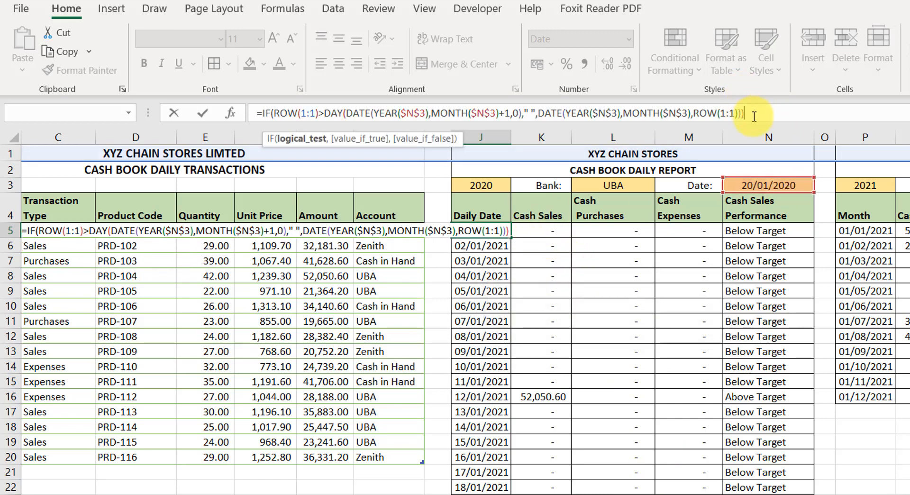
click(317, 139)
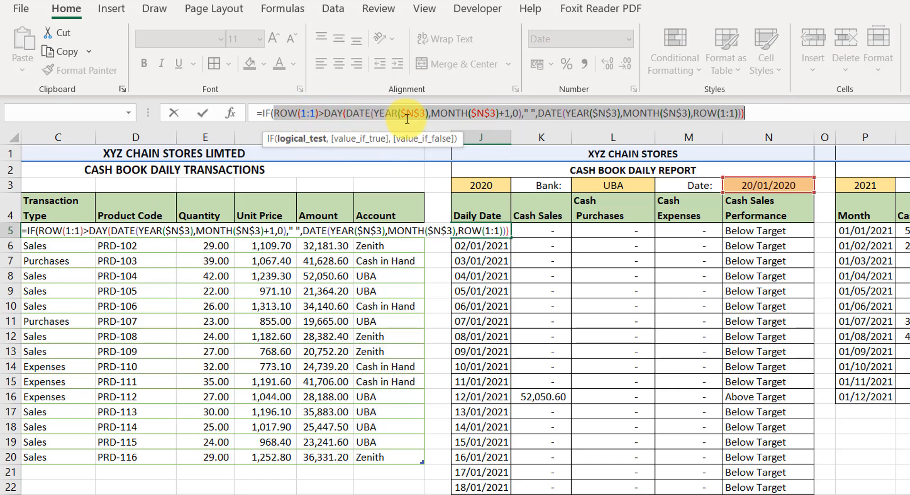
click(522, 113)
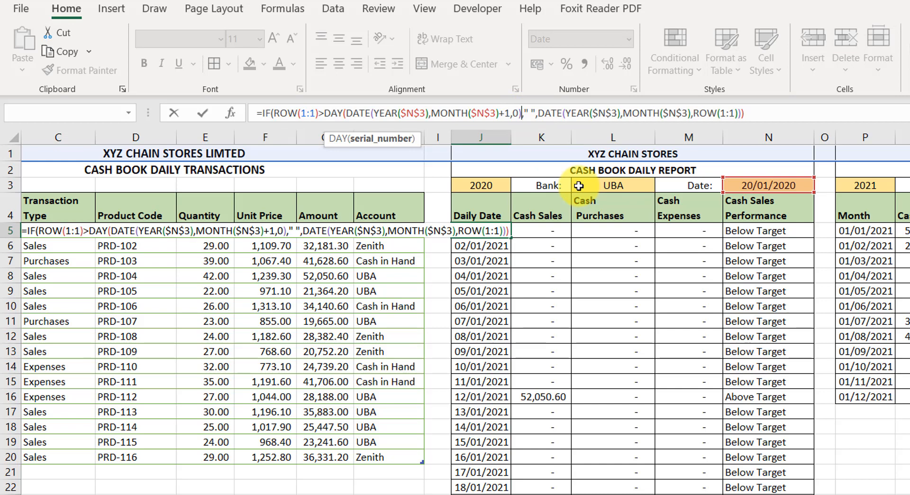
text())
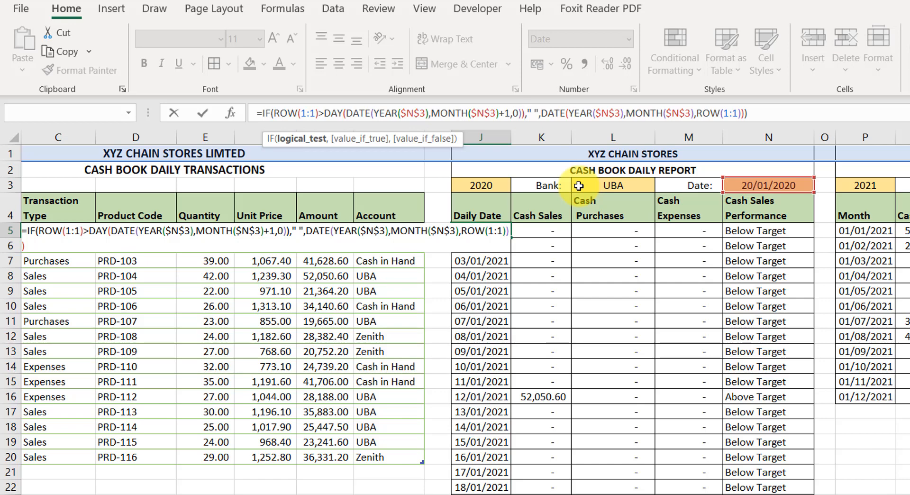
click(529, 114)
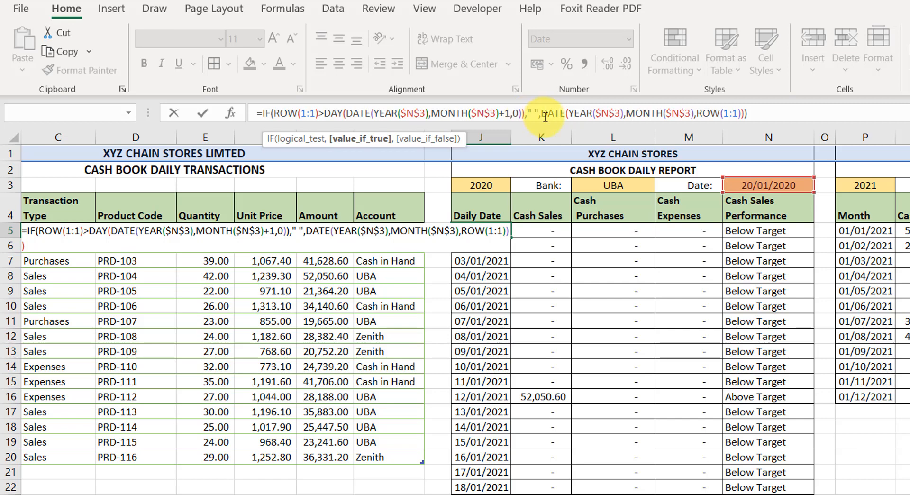
click(748, 113)
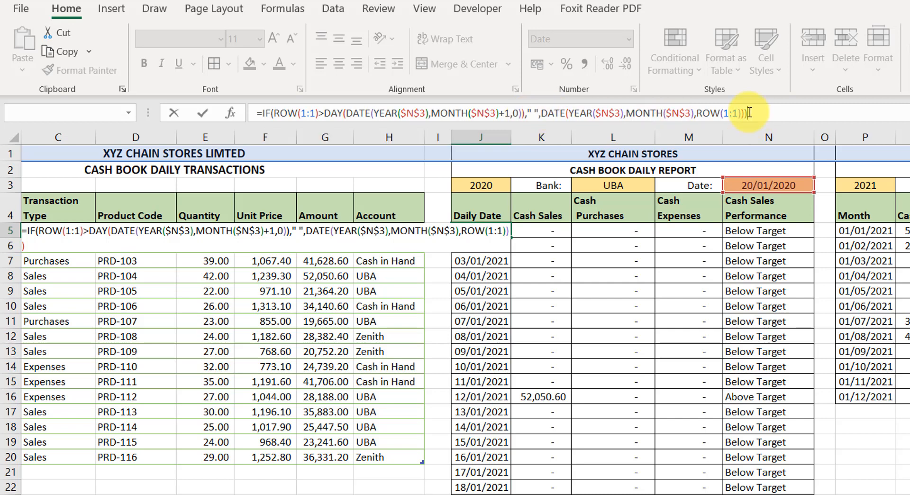
key(Return)
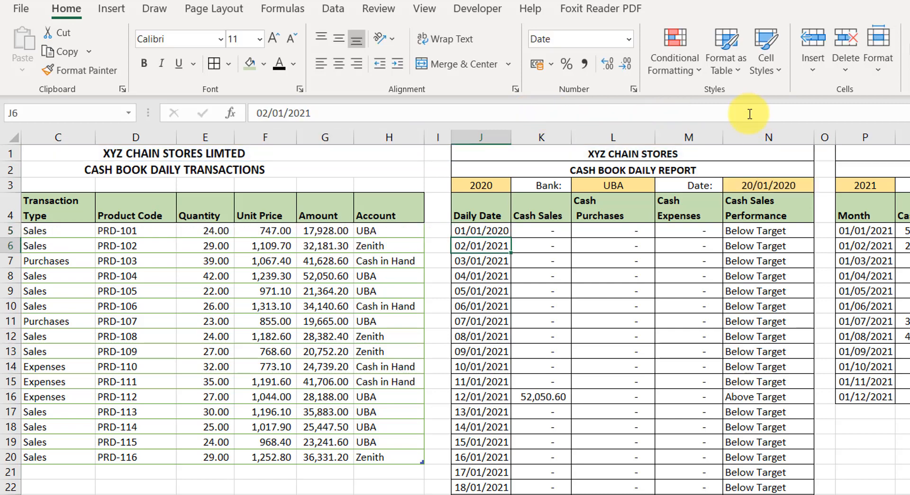
Fill the J5 formula down the Daily Date column to the last row of the daily report.
click(479, 231)
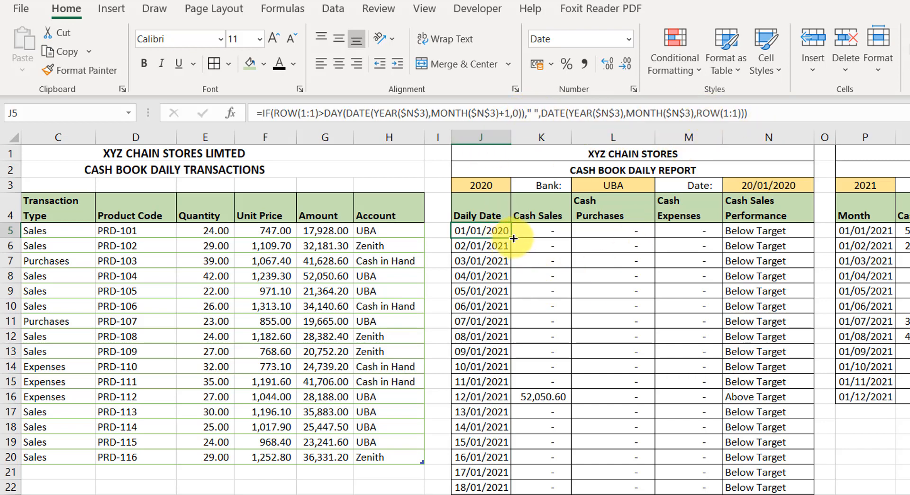
drag(511, 245, 451, 481)
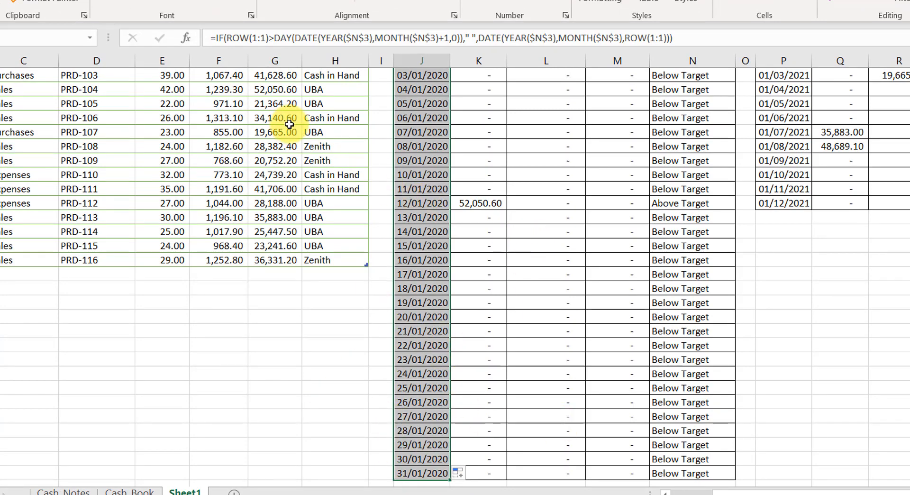
scroll(440, 223, up, 2)
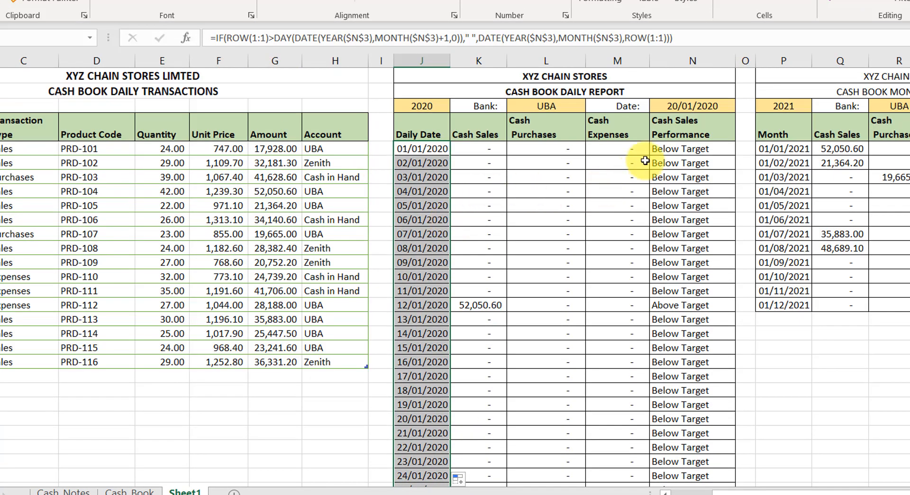
Set the report date in N3 to 20/02/2020 and check the end of the Daily Date list.
click(687, 105)
key(BackSpace)
text(2)
key(Return)
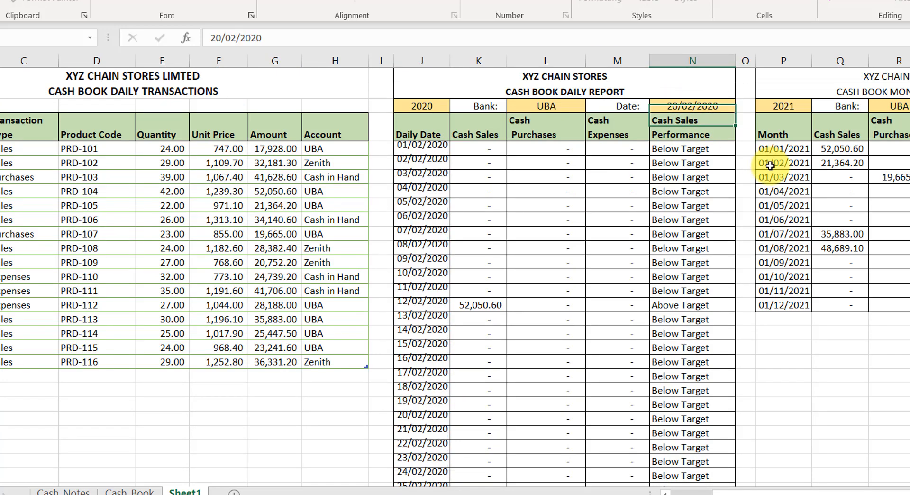
scroll(433, 360, down, 4)
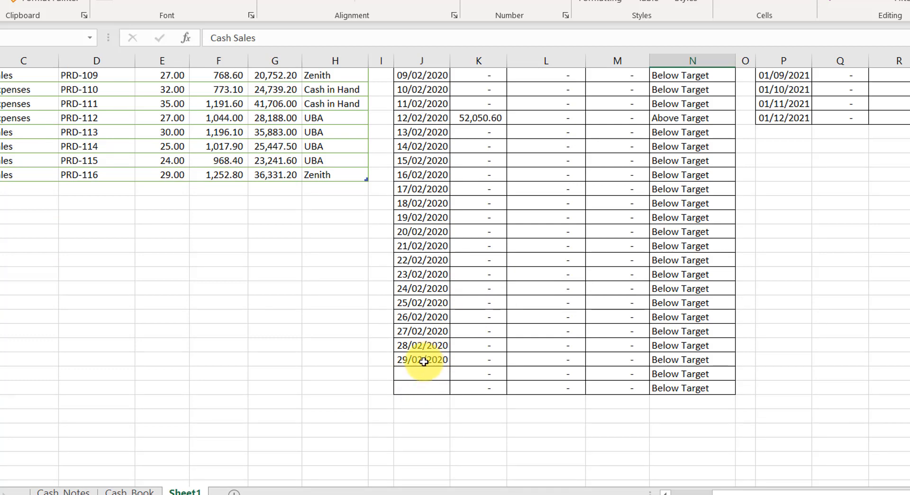
scroll(477, 323, up, 4)
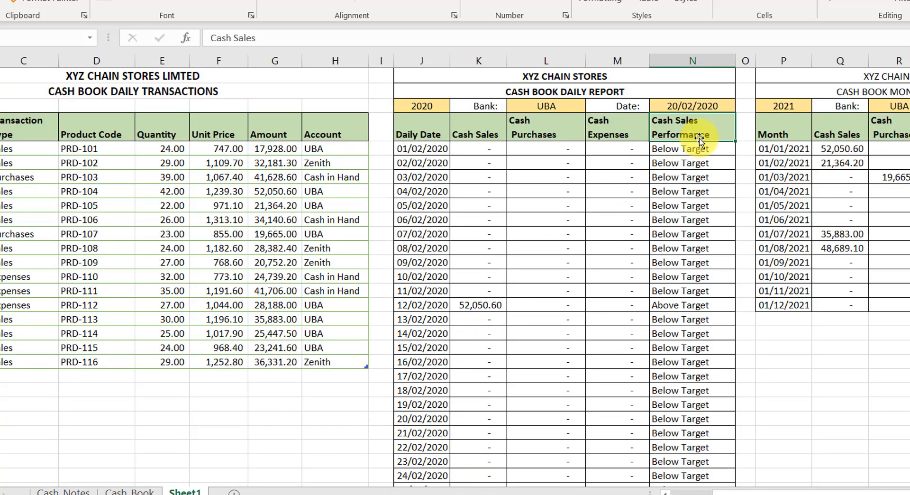
Change the report date in N3 to 20/02/2021 and check where the Daily Date list ends.
click(719, 108)
key(BackSpace)
text(1)
key(Return)
scroll(415, 343, down, 7)
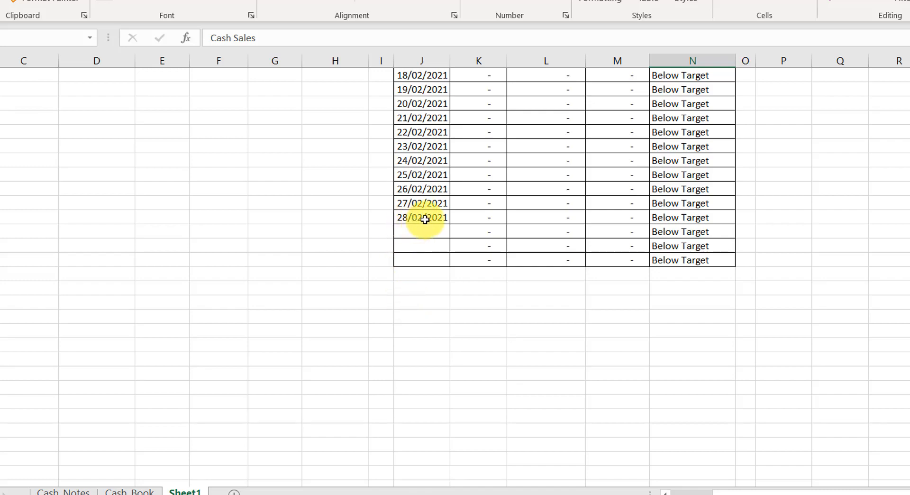
scroll(463, 223, up, 7)
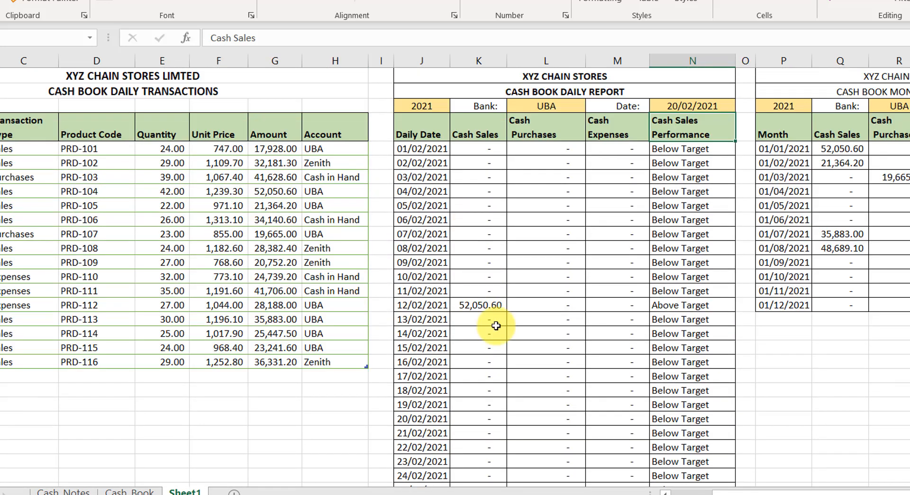
Examine the contents of the daily report's first row, from Daily Date through Cash Sales Performance.
click(421, 148)
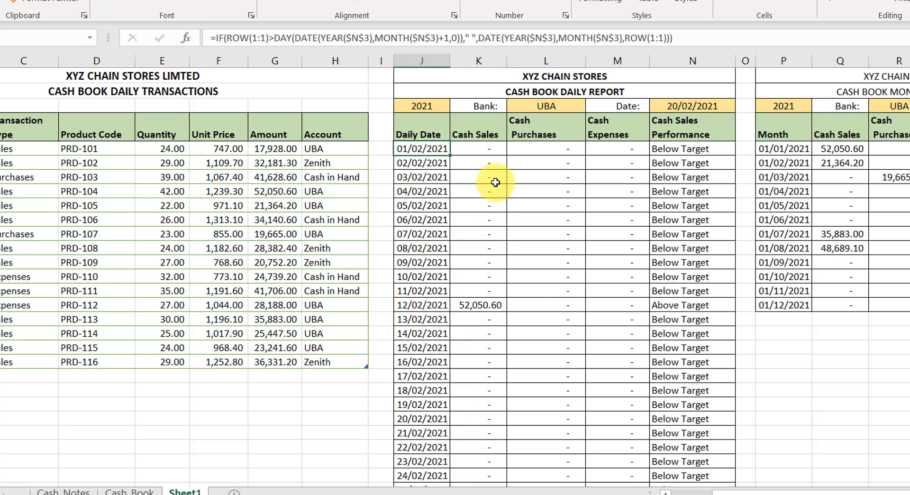
click(476, 148)
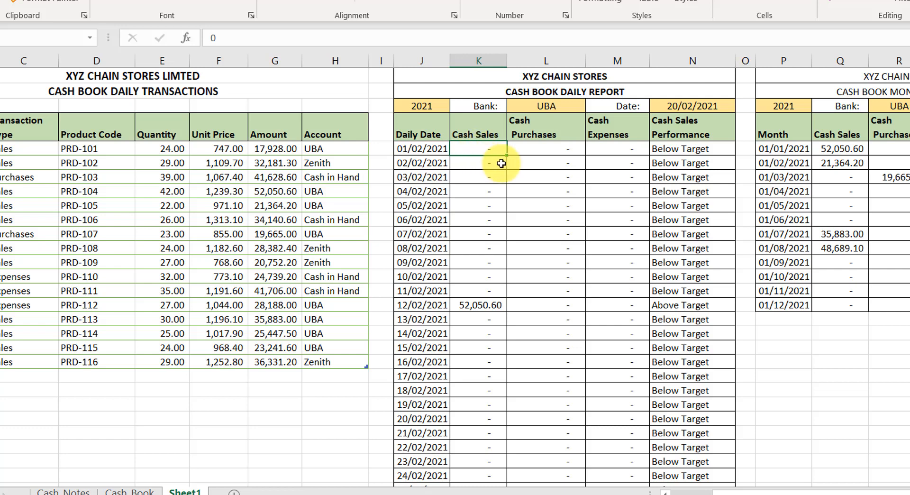
click(548, 146)
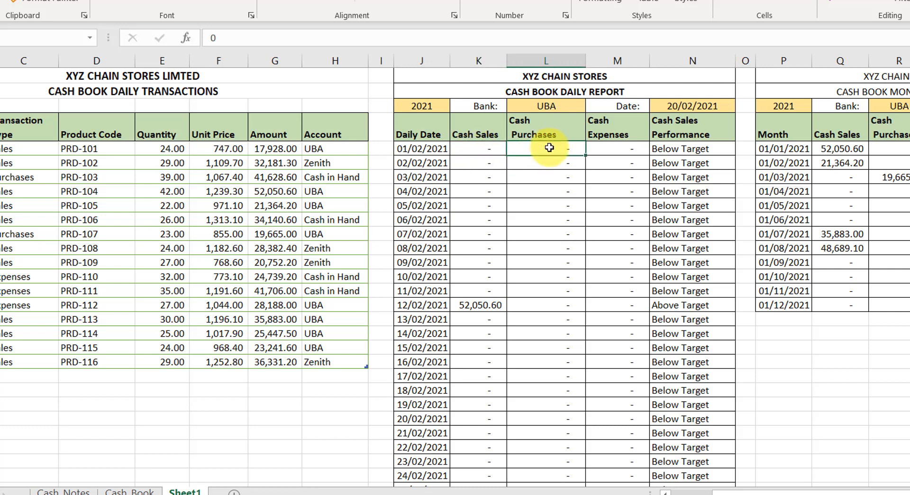
click(630, 144)
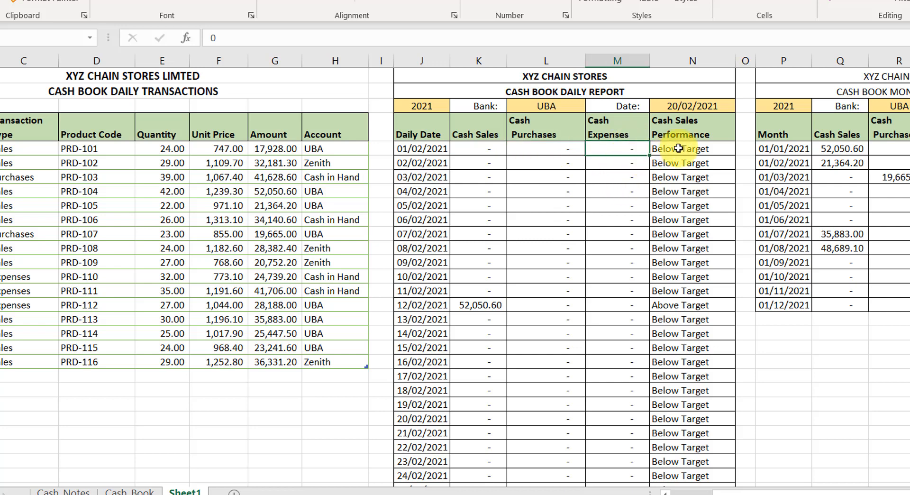
click(679, 148)
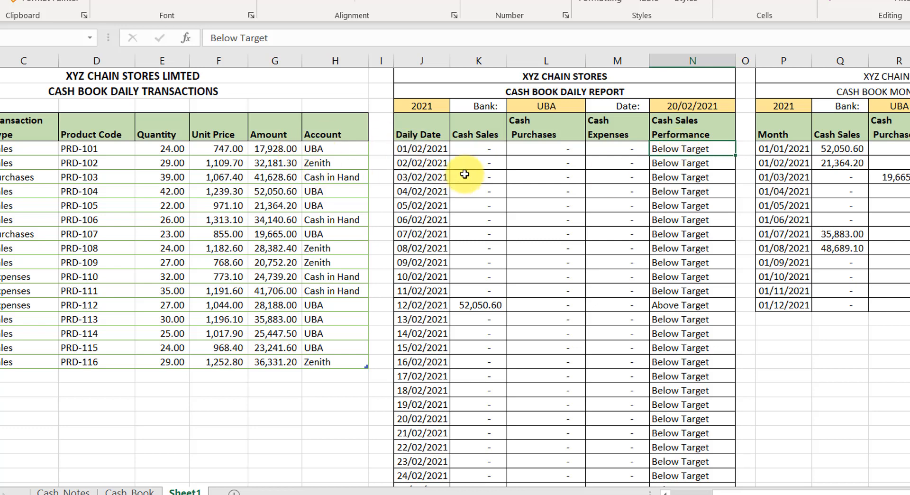
Start a SUMIFS formula in K5 that sums Table2[Amount] where Table2[Account] matches the bank in $L$3.
click(470, 149)
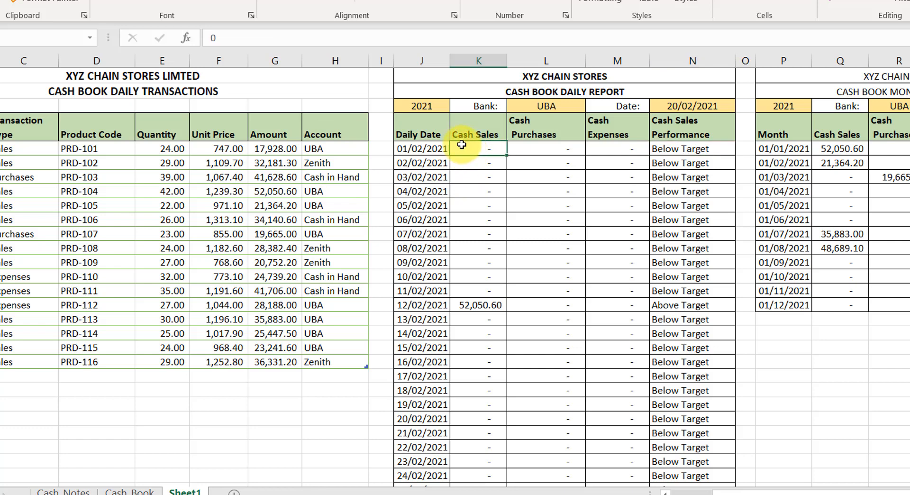
text(=sumif)
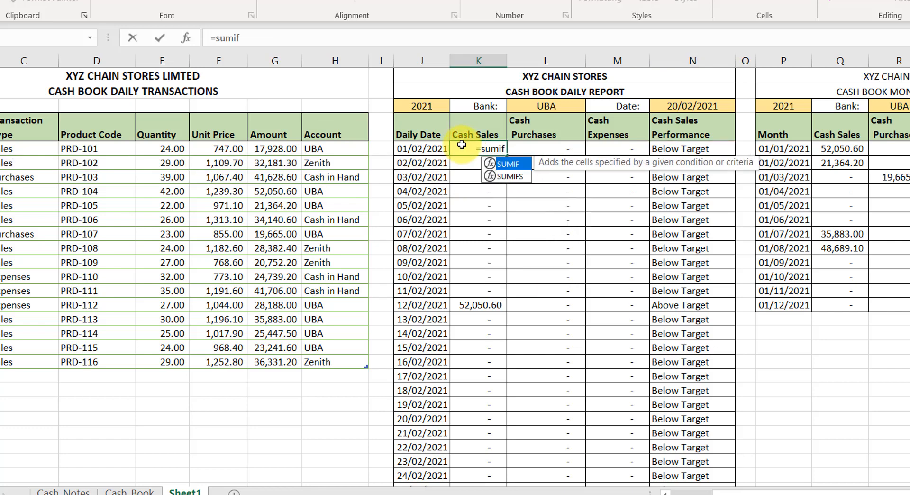
key(Down)
key(Tab)
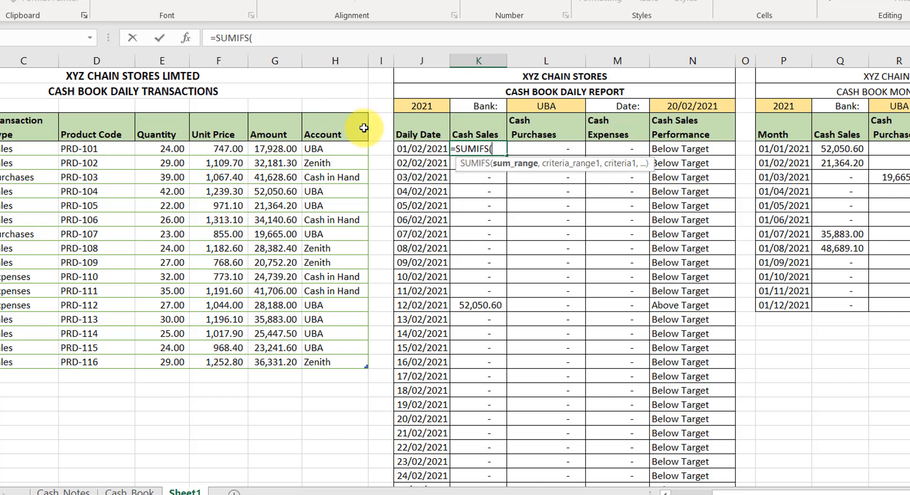
click(273, 113)
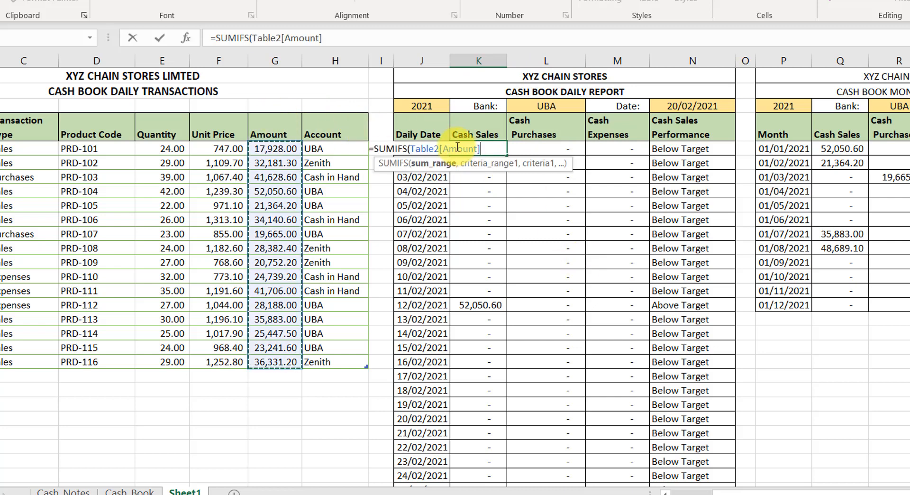
text(,)
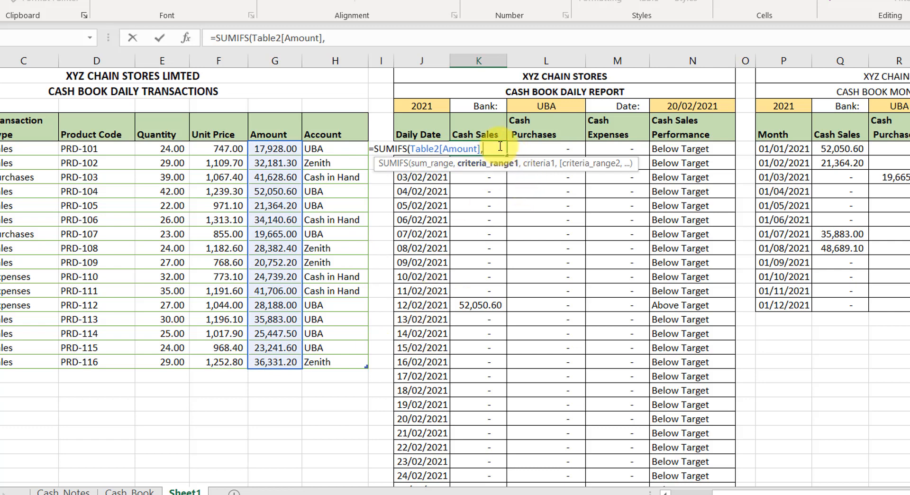
click(324, 110)
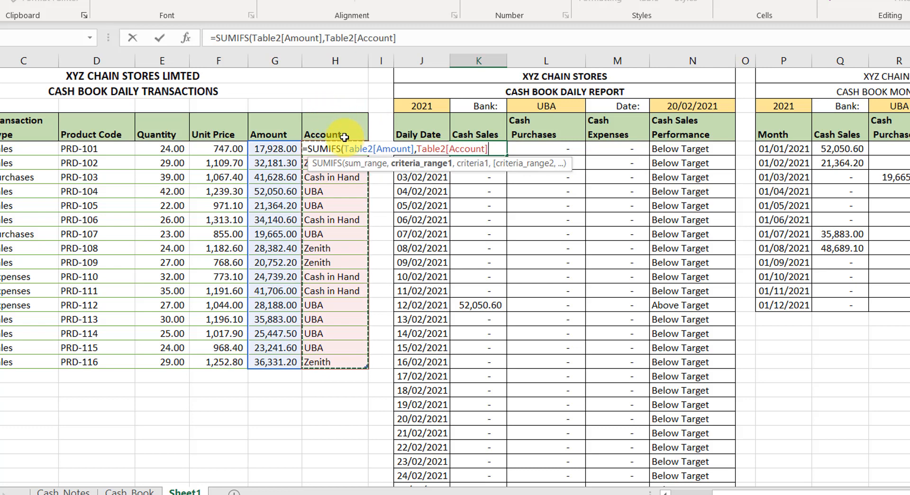
text(,)
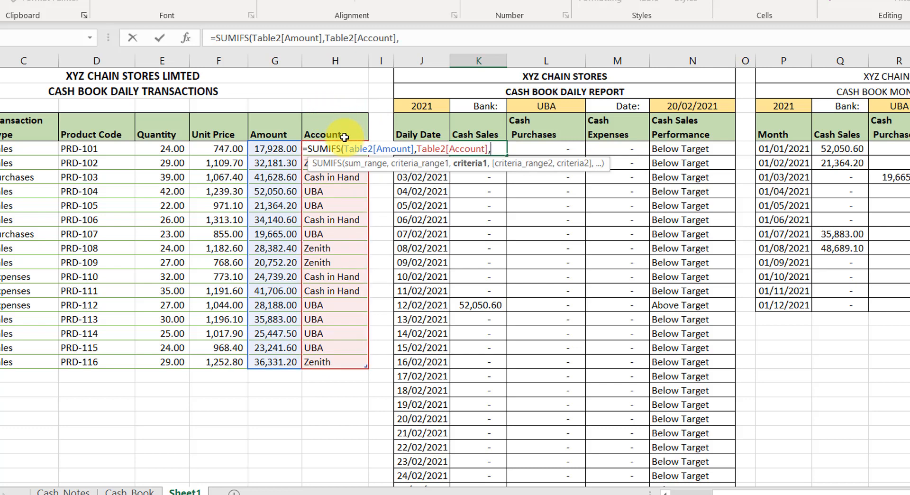
click(538, 105)
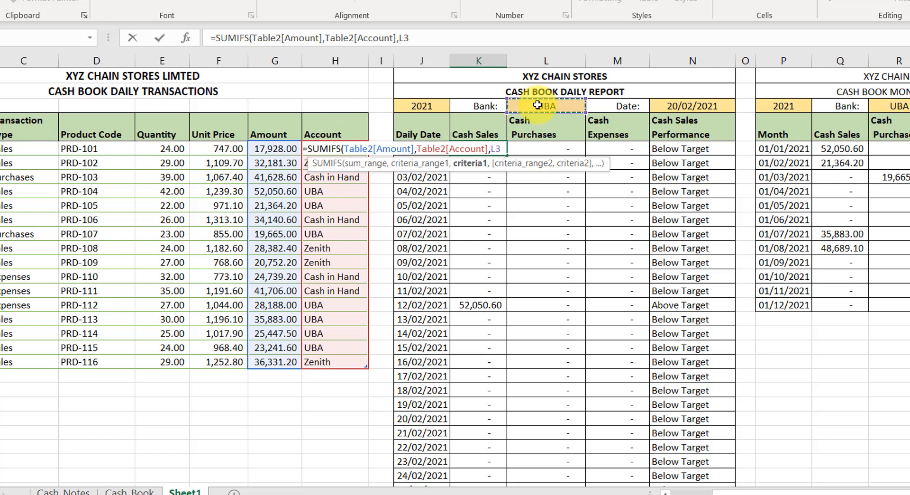
key(F4)
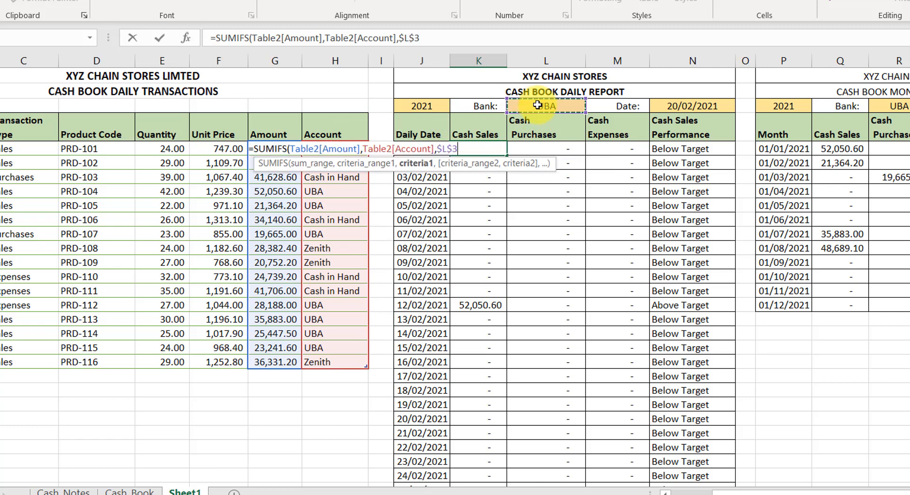
text(,)
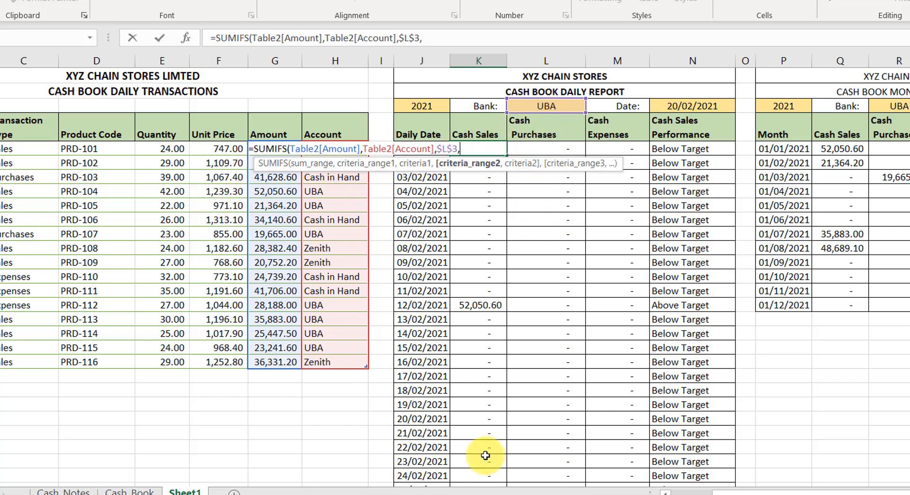
Add a second SUMIFS criterion requiring Table2's Transaction Type column to equal "Sales".
text(tab)
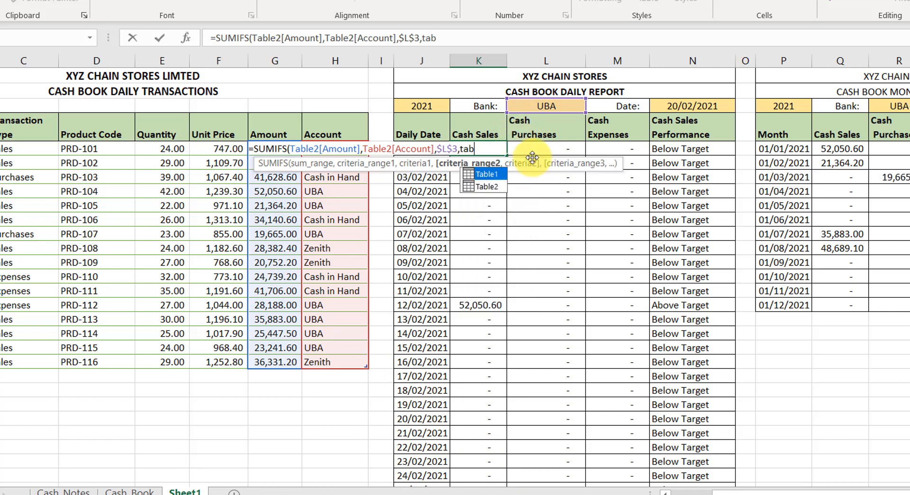
key(Down)
key(Tab)
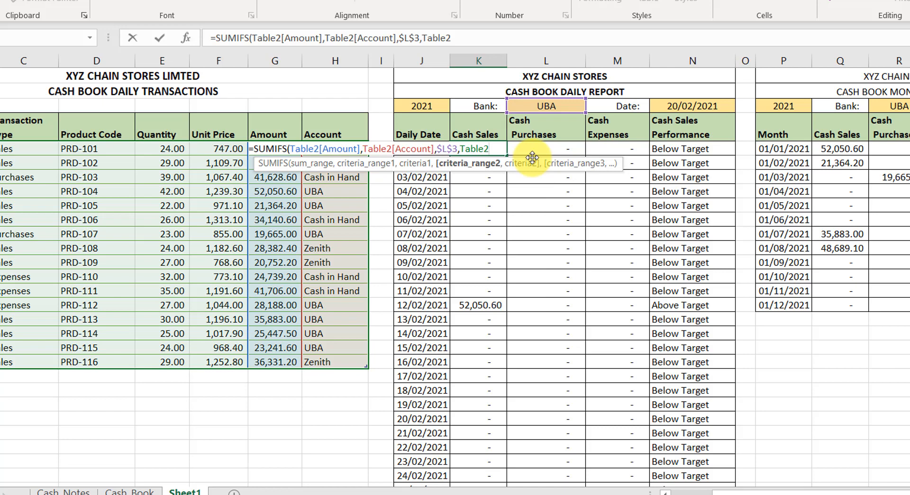
text([)
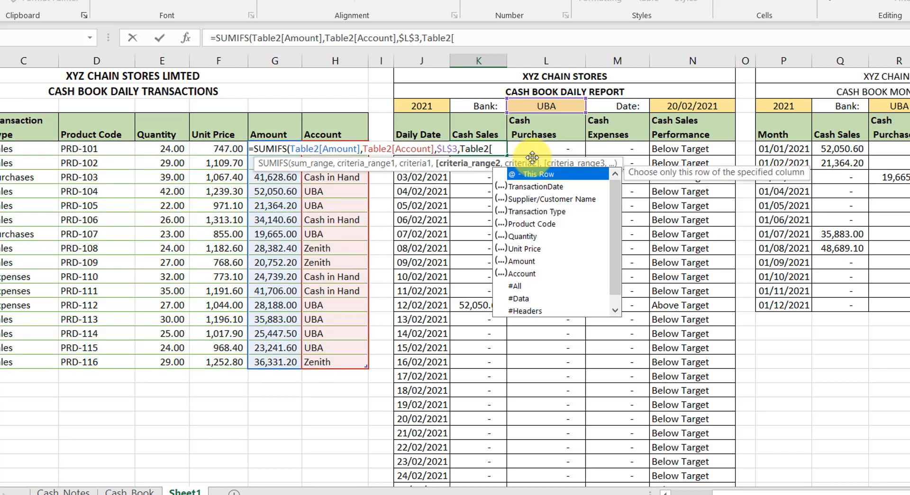
key(Down)
key(Down)
key(Down)
key(Down)
key(Down)
key(Up)
key(Up)
key(Tab)
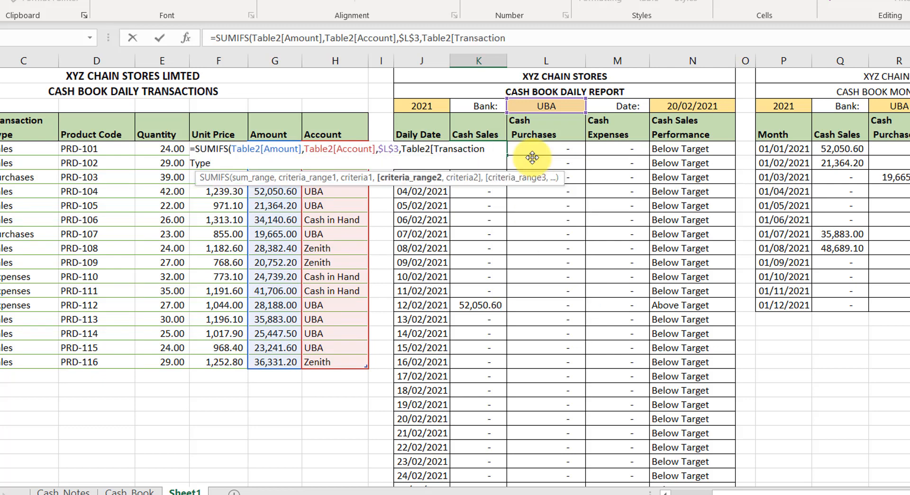
text(])
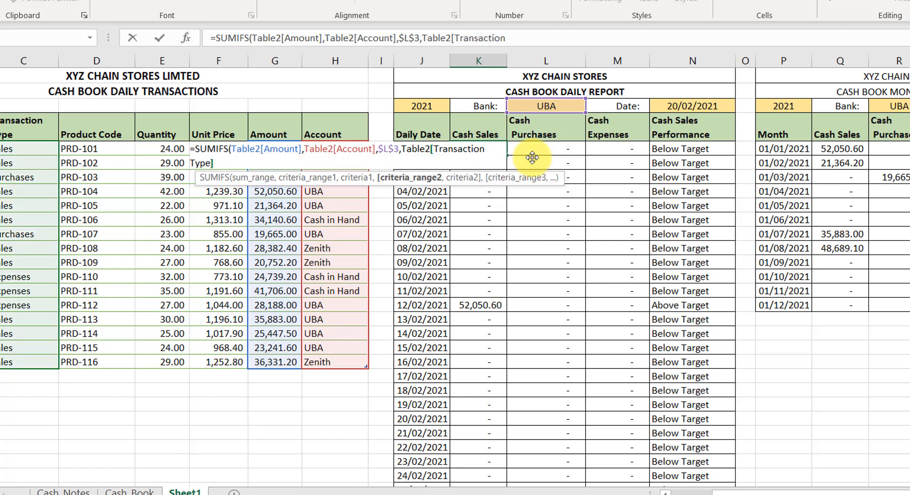
text(,)
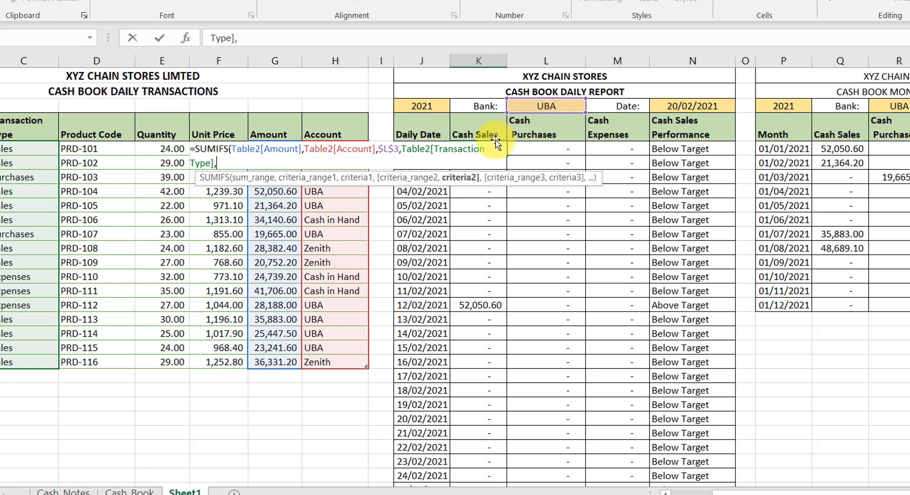
text("Sales",)
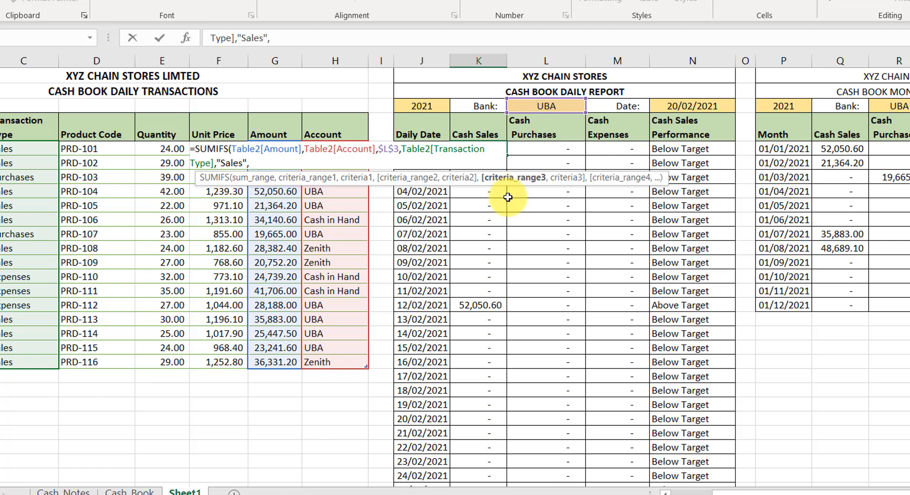
Add a third criterion matching Table2's Transaction Date column to the daily date in J5, and complete the K5 formula.
text(tabl)
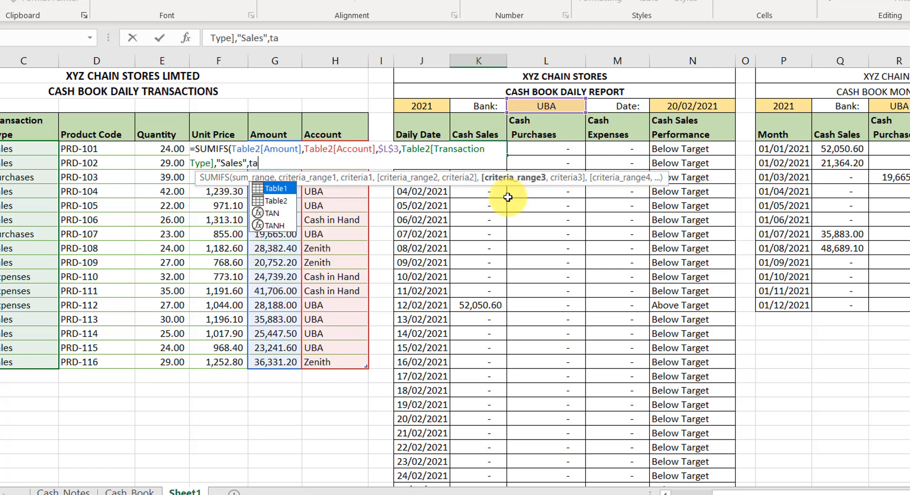
key(Down)
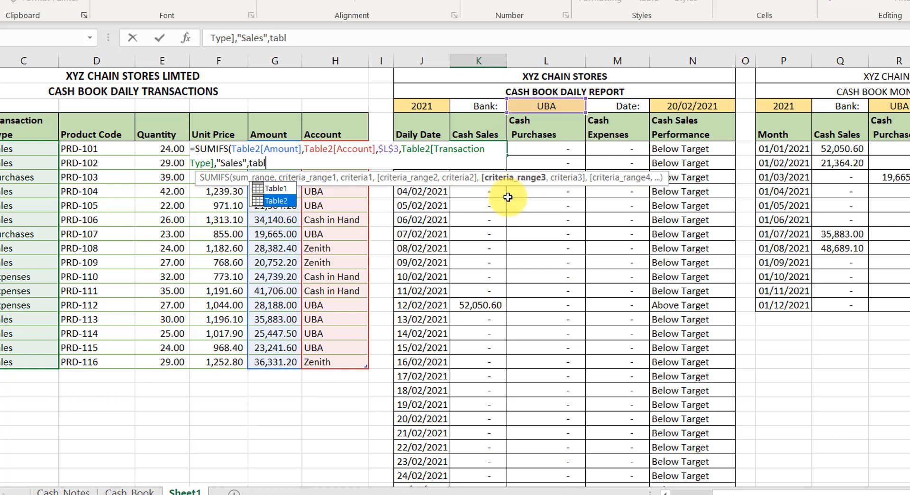
key(Tab)
text([)
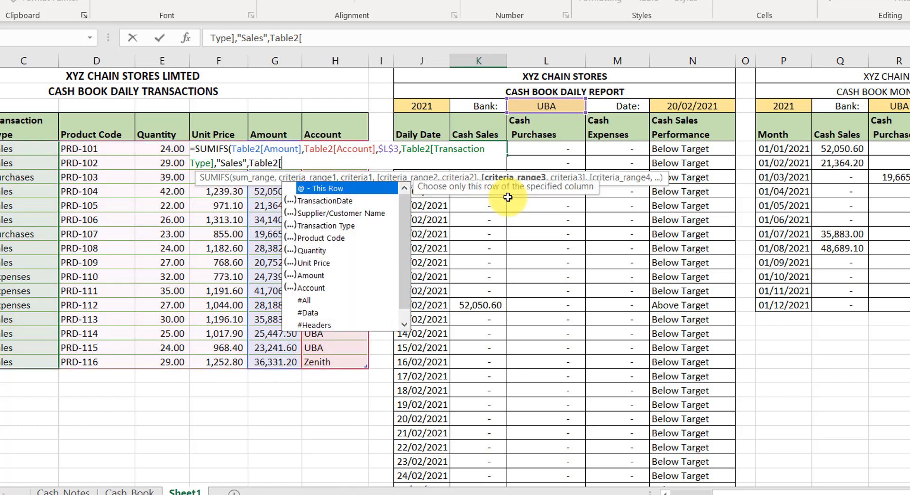
key(Down)
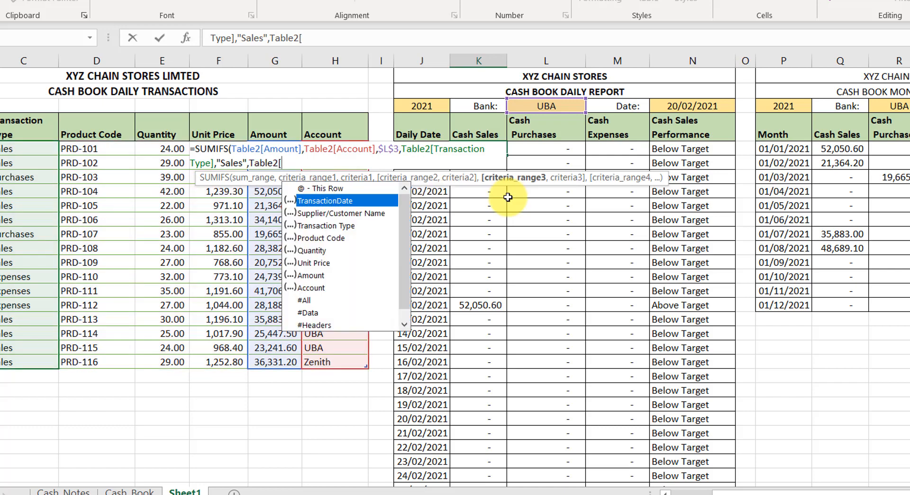
key(Tab)
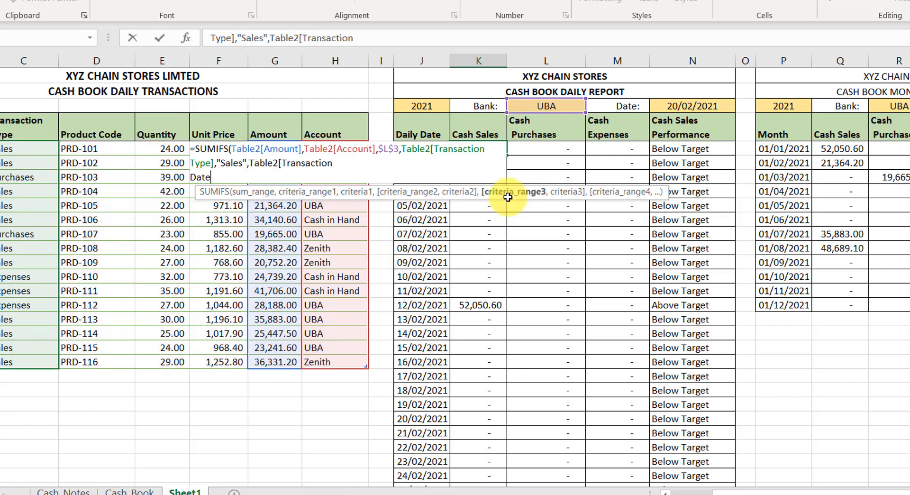
text(],)
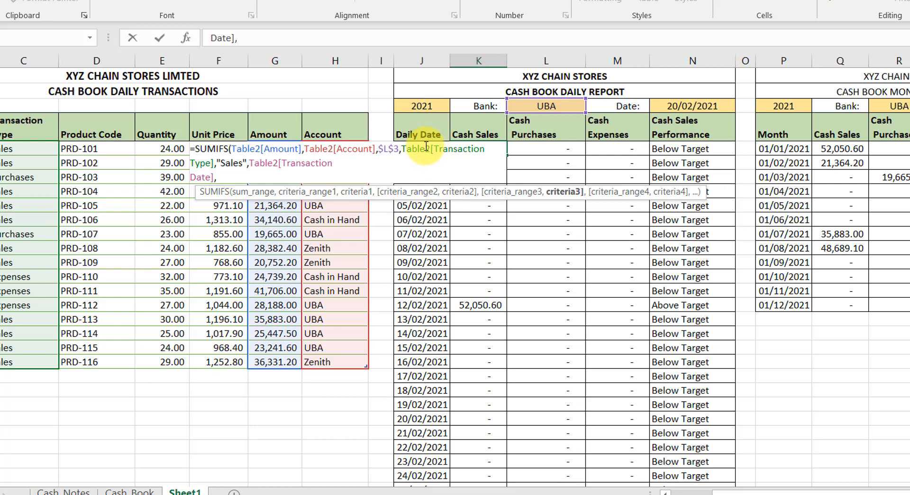
text(5)
key(Tab)
key(Tab)
key(Tab)
key(Tab)
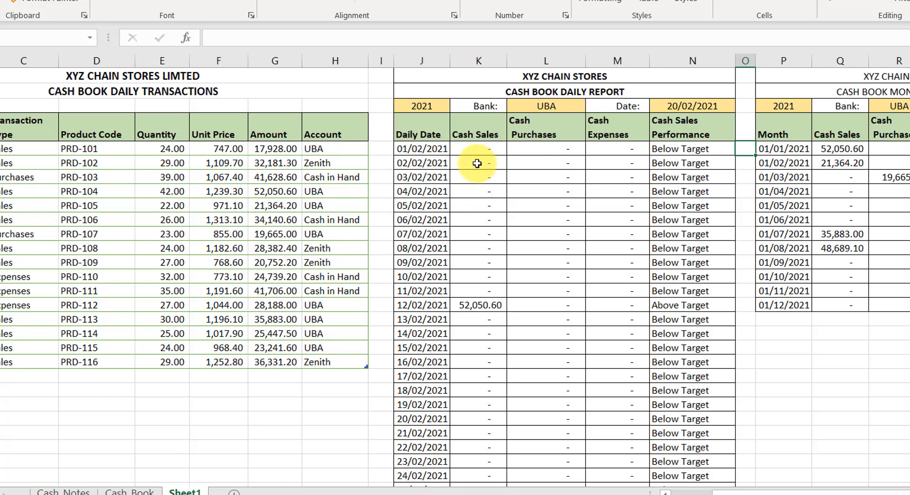
Edit the K5 formula so its date criterion uses the column-locked reference $J5.
click(474, 149)
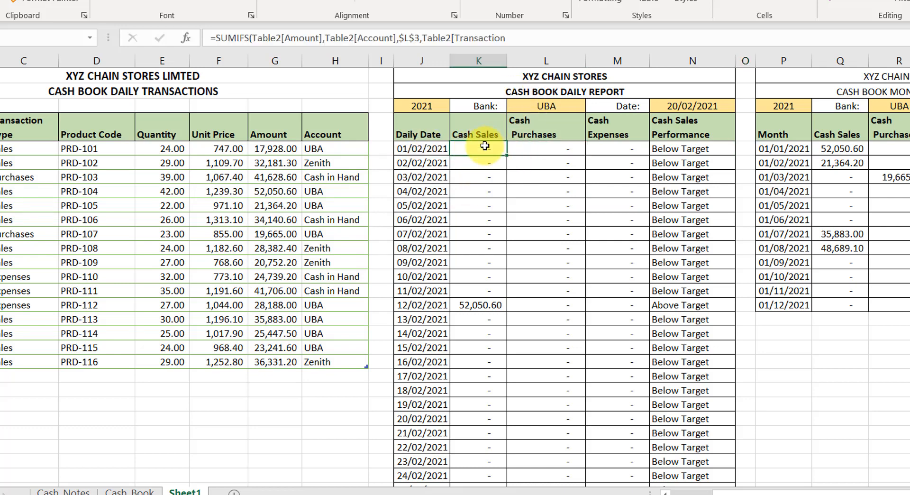
double_click(486, 147)
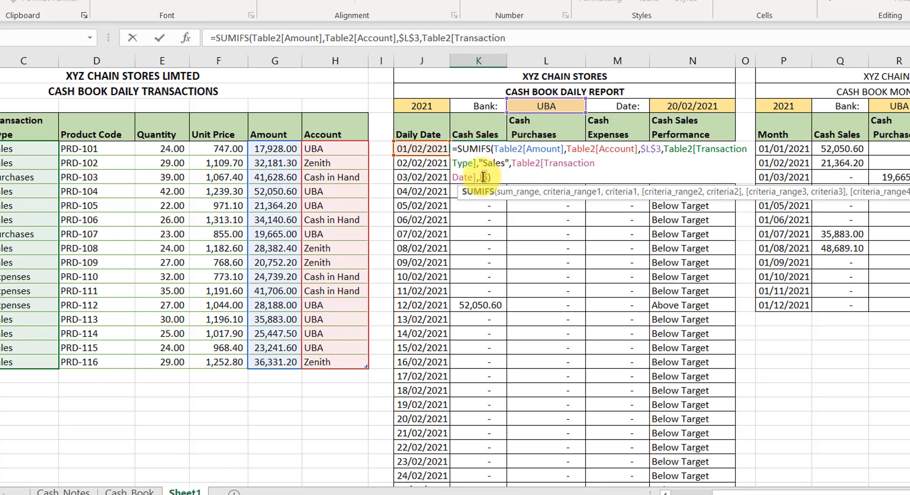
double_click(481, 176)
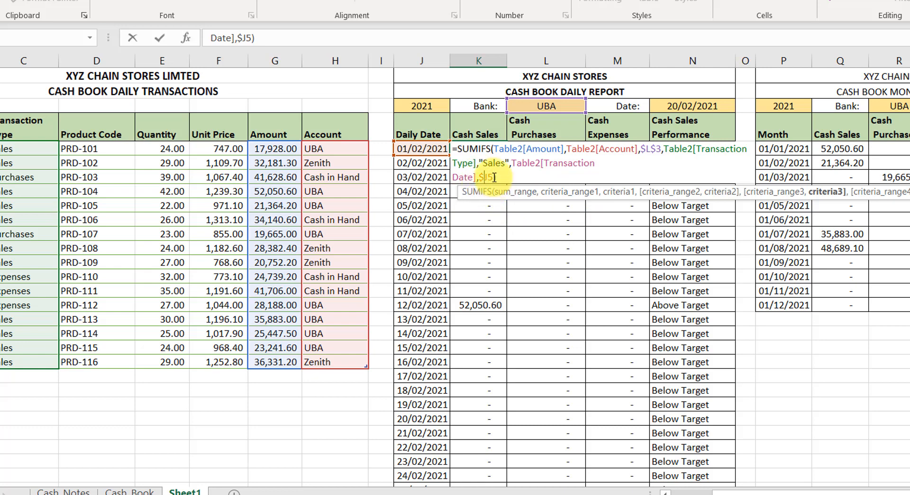
click(498, 180)
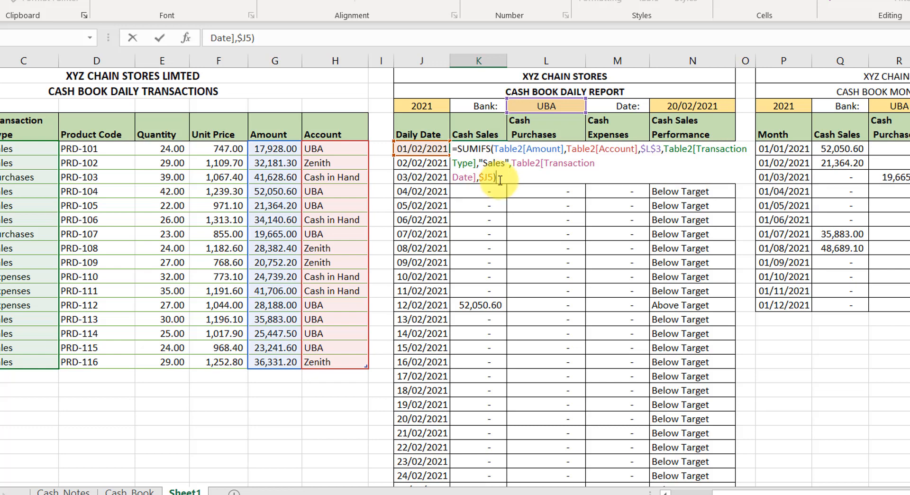
key(Return)
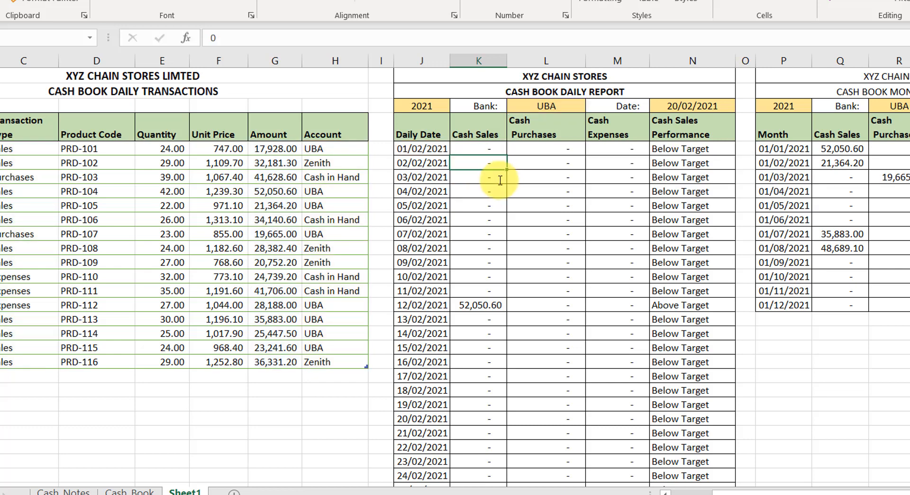
Fill the K5 SUMIFS formula down the Cash Sales column to the last row of the daily report.
click(497, 152)
mouse_move(506, 156)
mouse_down()
mouse_move(498, 476)
mouse_move(481, 351)
mouse_move(485, 363)
mouse_up()
scroll(493, 254, up, 5)
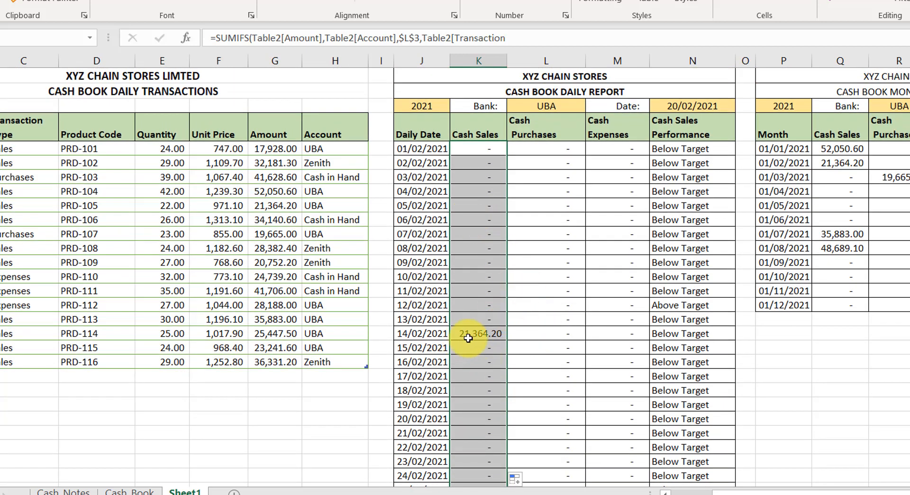
Check the Cash Sales figure for 14/02/2021 against the matching transaction's date and account and the report's selected bank.
click(474, 333)
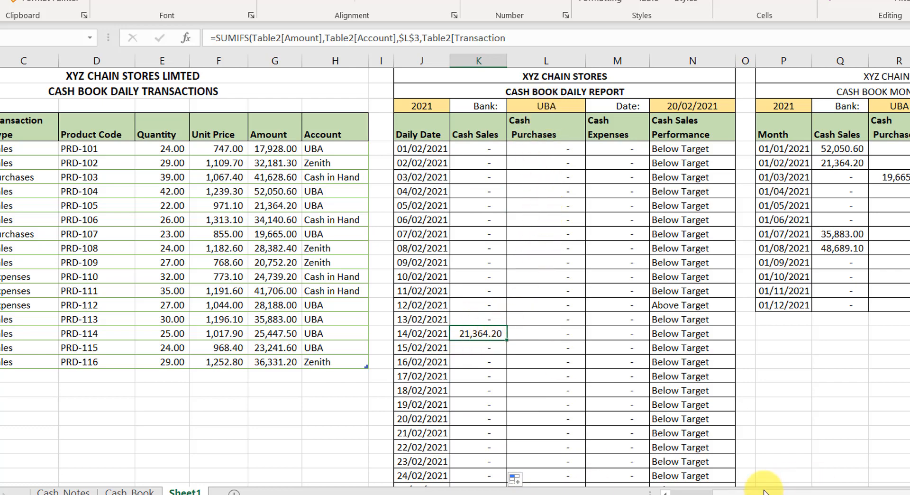
drag(760, 492, 751, 492)
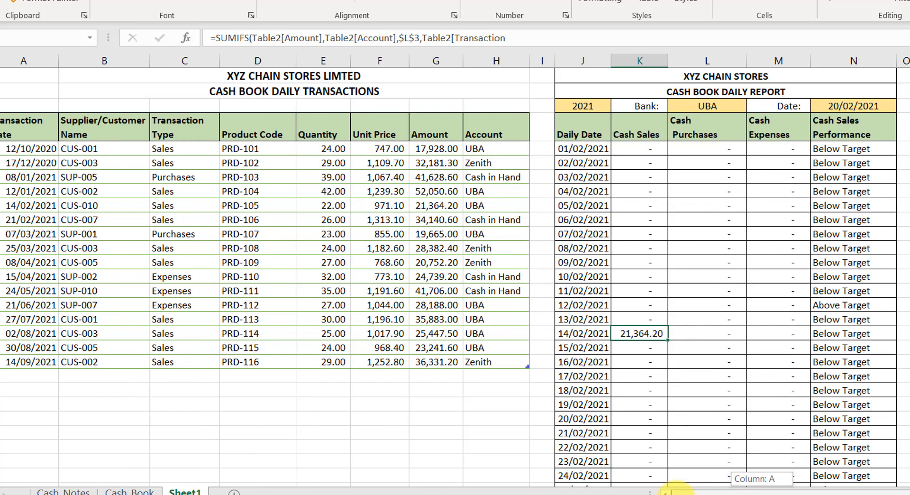
click(23, 207)
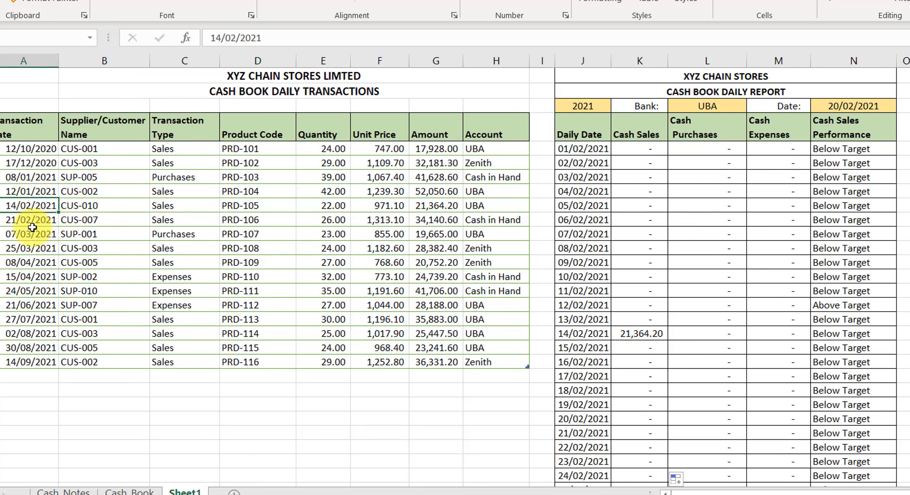
click(478, 209)
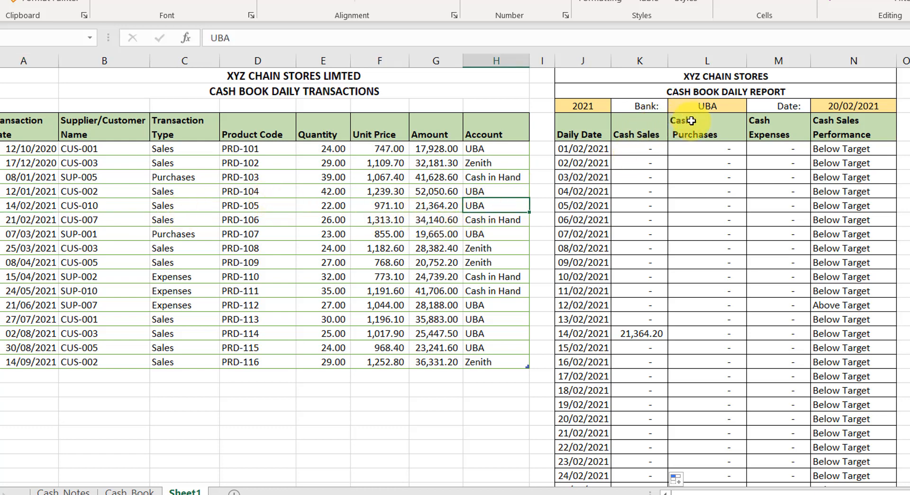
click(699, 103)
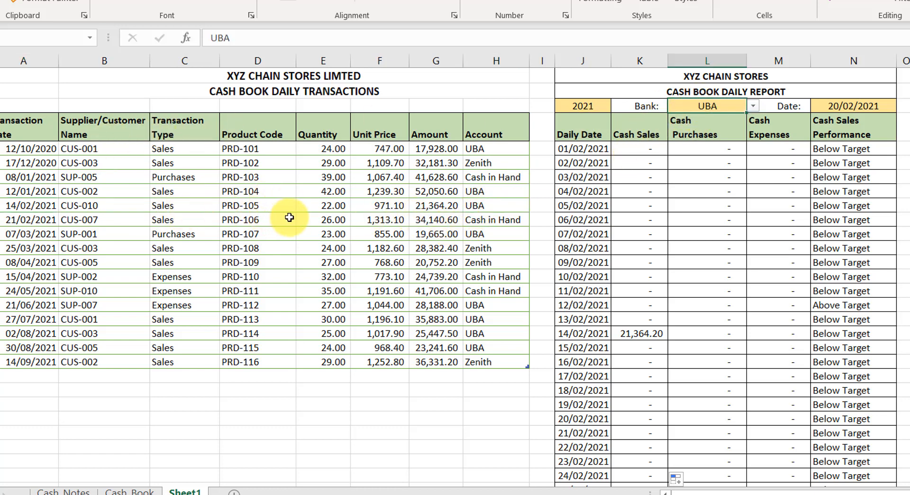
Test the Cash Sales totals by switching the report's bank to Cash in Hand and back to UBA.
click(432, 206)
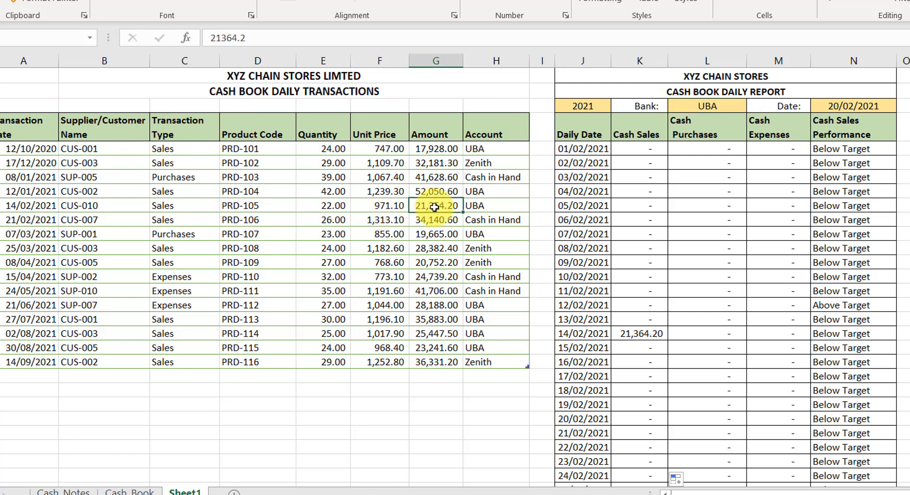
click(710, 107)
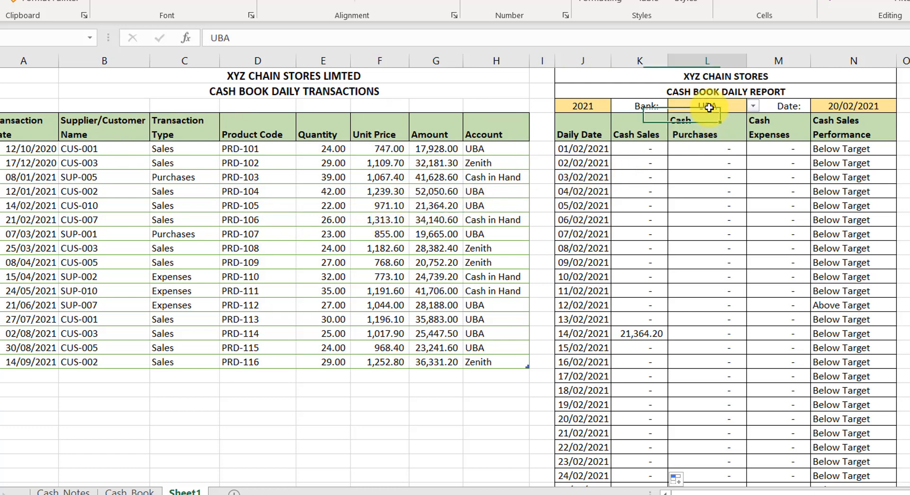
click(752, 107)
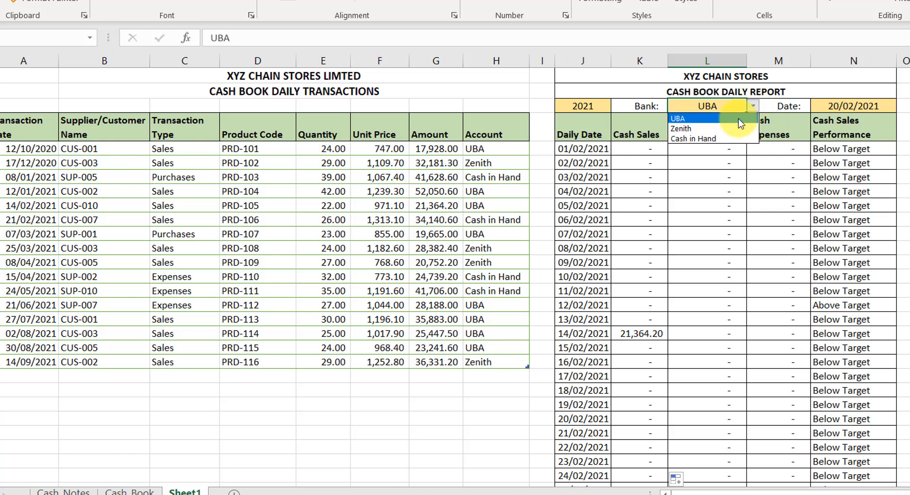
click(706, 136)
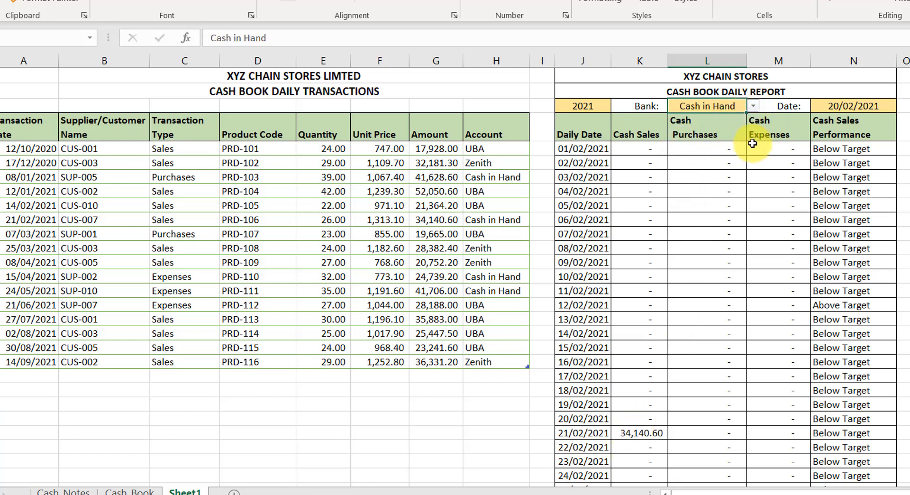
click(753, 107)
click(707, 116)
Try to copy the K5 SUMIFS formula text into the first Cash Purchases cell, L5.
click(691, 146)
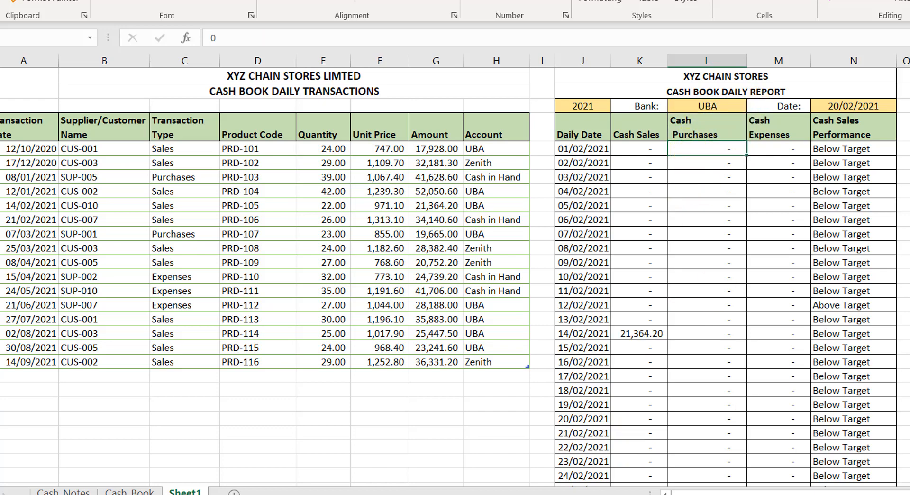
drag(735, 491, 833, 491)
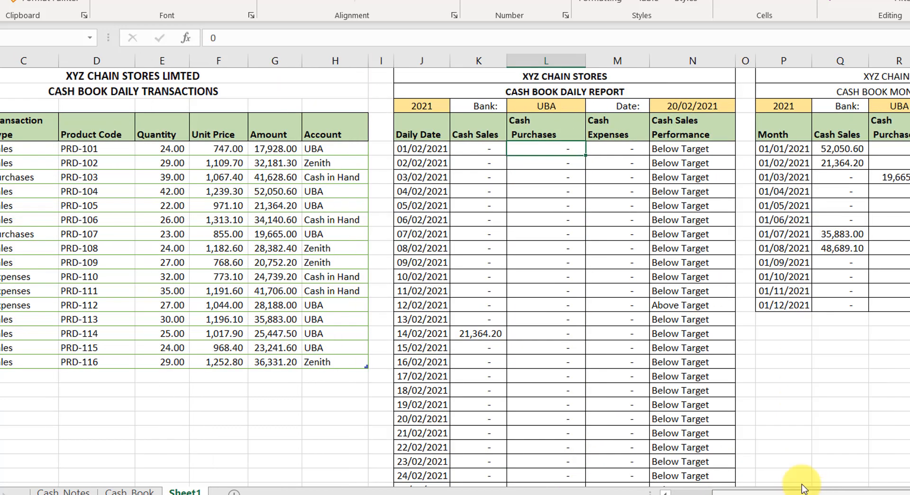
click(479, 149)
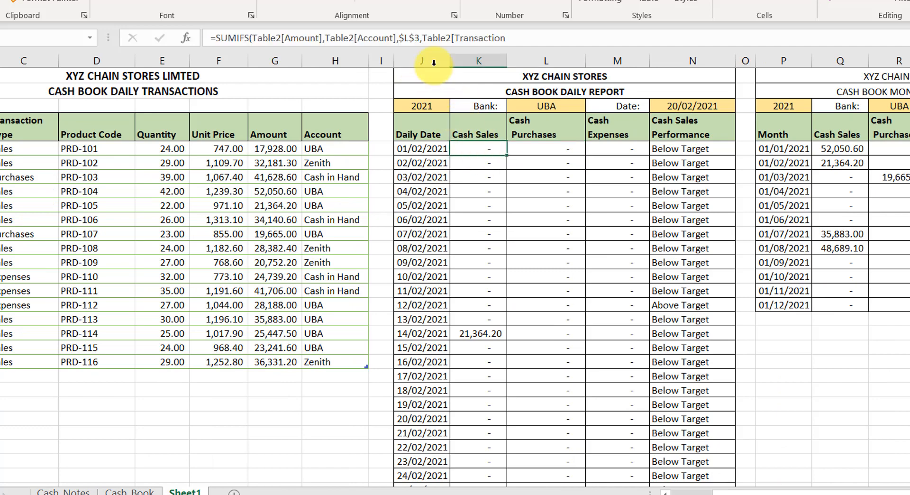
key(ctrl+shift+u)
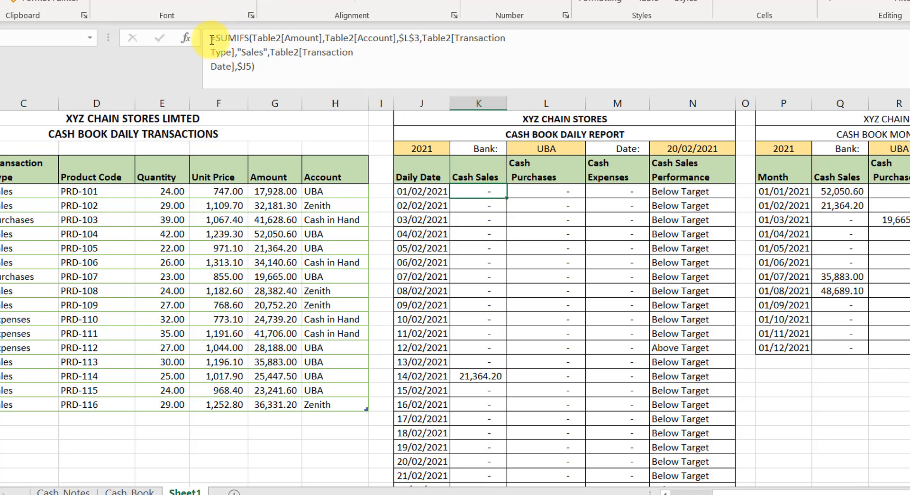
drag(209, 40, 375, 90)
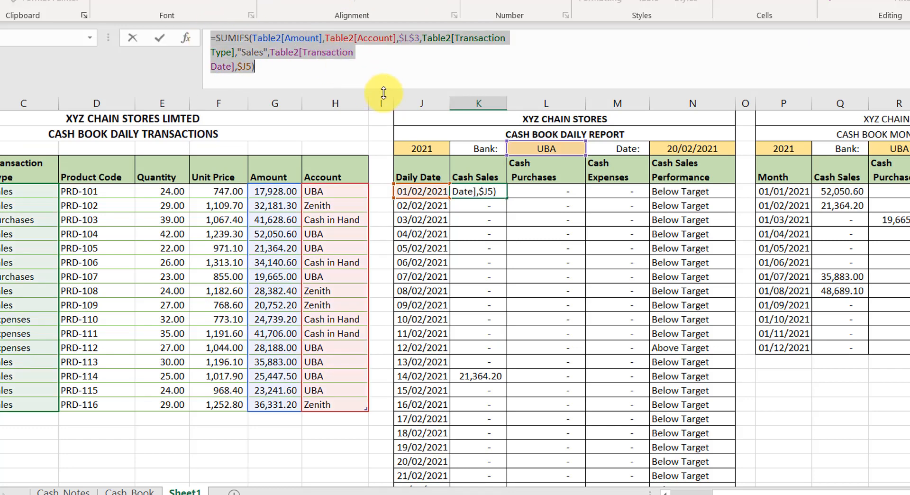
key(Escape)
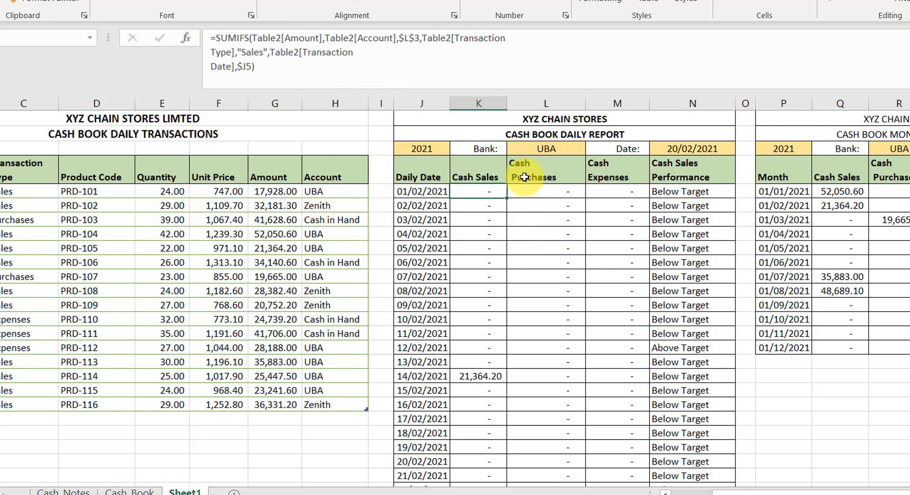
click(519, 192)
text(=SUMIFS(Table2[Amount],Table2[Account],$L$3,Table2[Transaction Type],"Sales",Table2[Date],$J5))
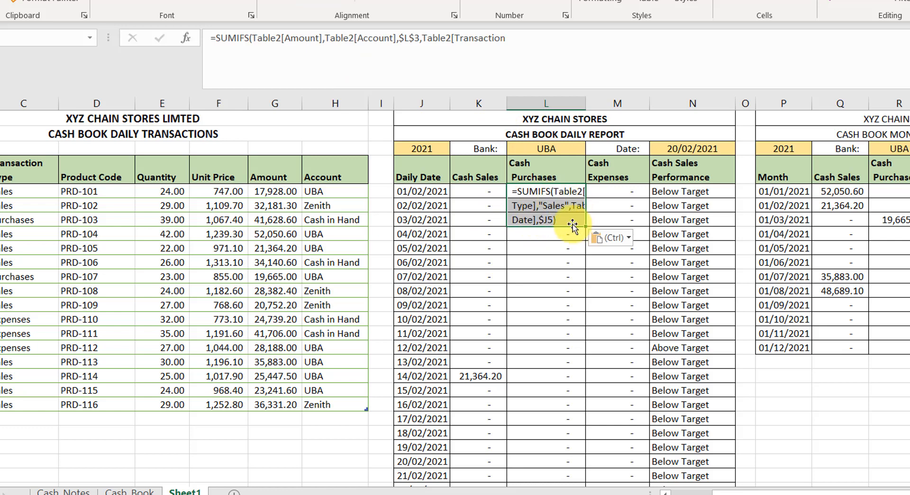
Set the transaction type in the formula fragment pasted in L6 to "Purchases".
click(555, 207)
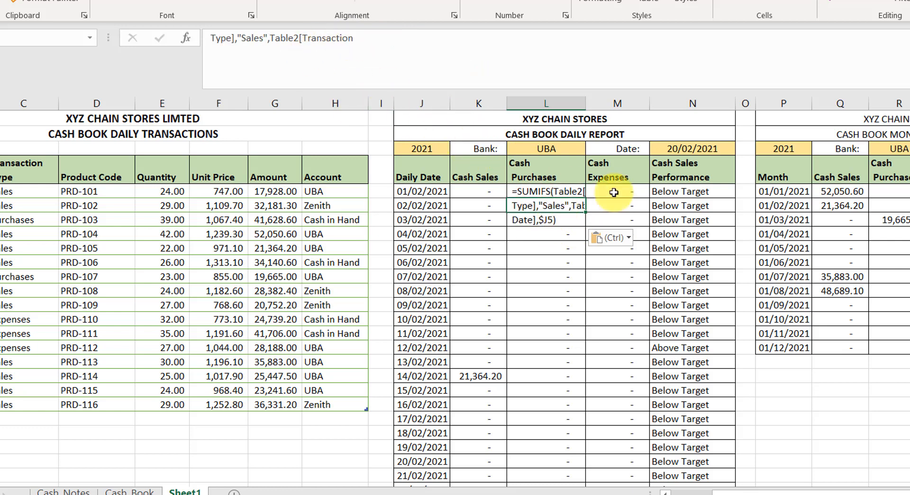
double_click(552, 205)
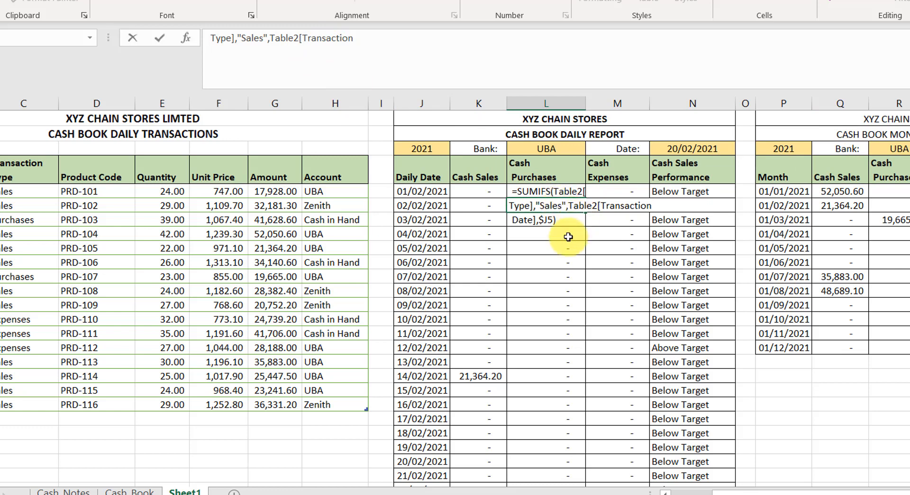
key(BackSpace)
key(BackSpace)
key(BackSpace)
key(BackSpace)
key(BackSpace)
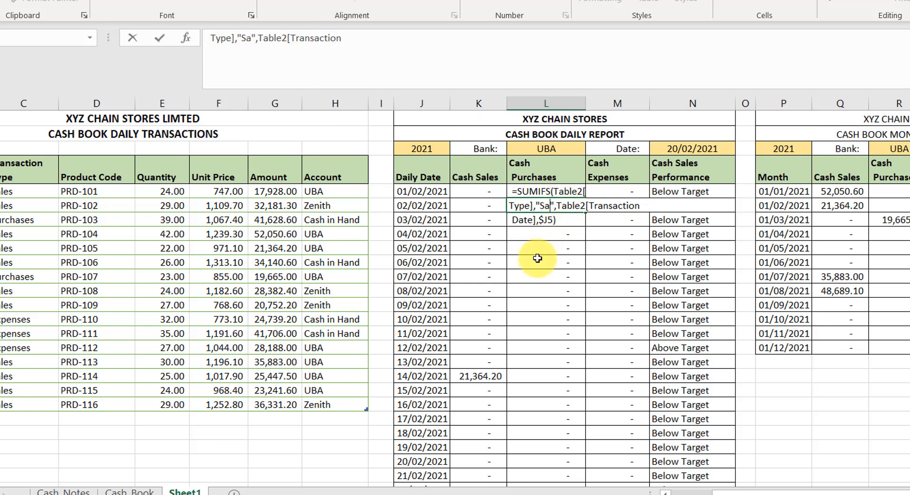
text(Purchas)
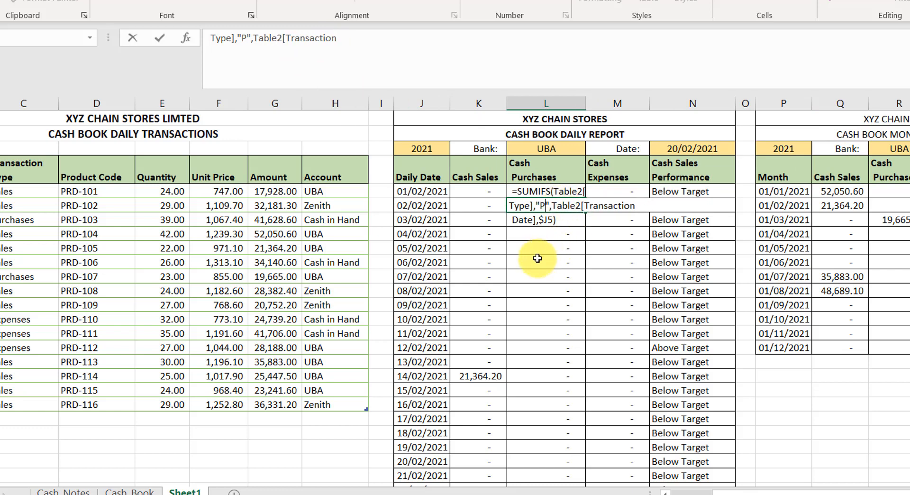
text(es)
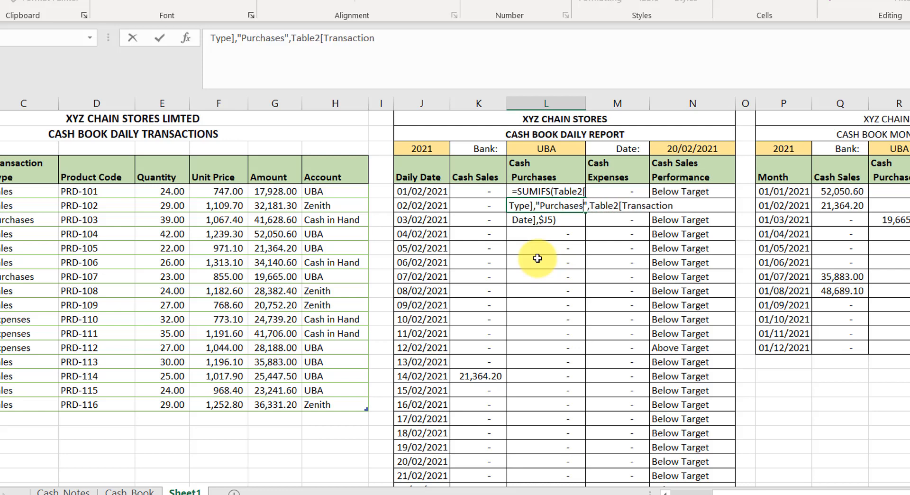
key(Return)
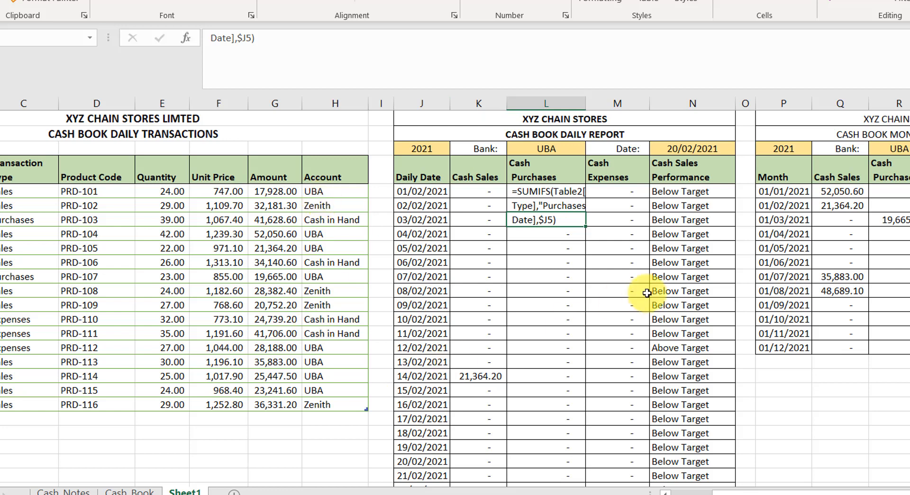
Undo the "Purchases" edit in L6 and clear the pasted formula fragments from L5:L7.
click(528, 190)
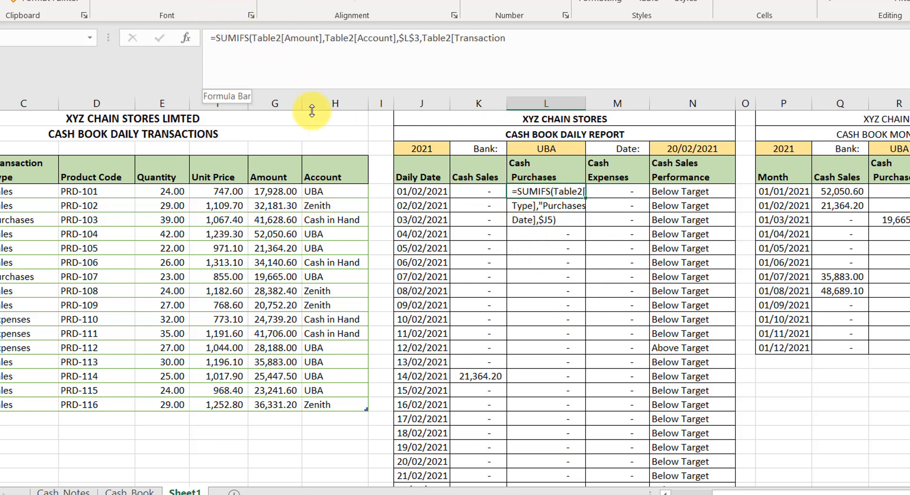
click(525, 208)
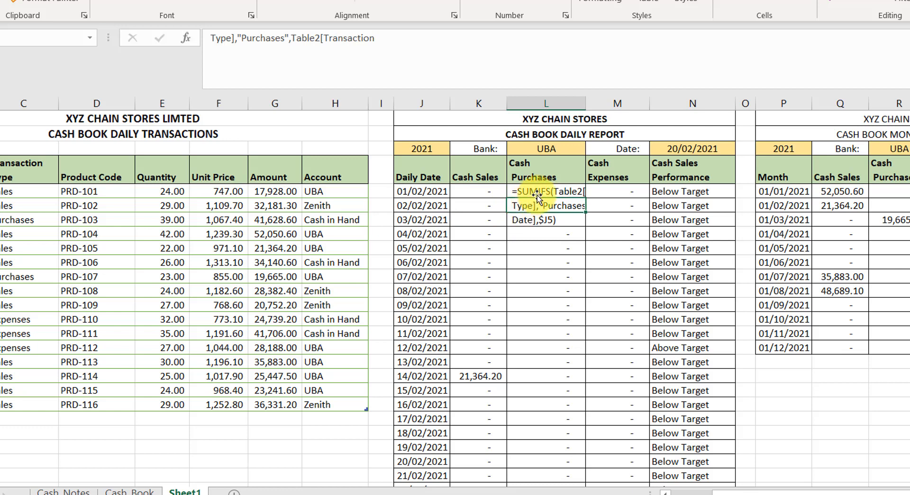
click(539, 190)
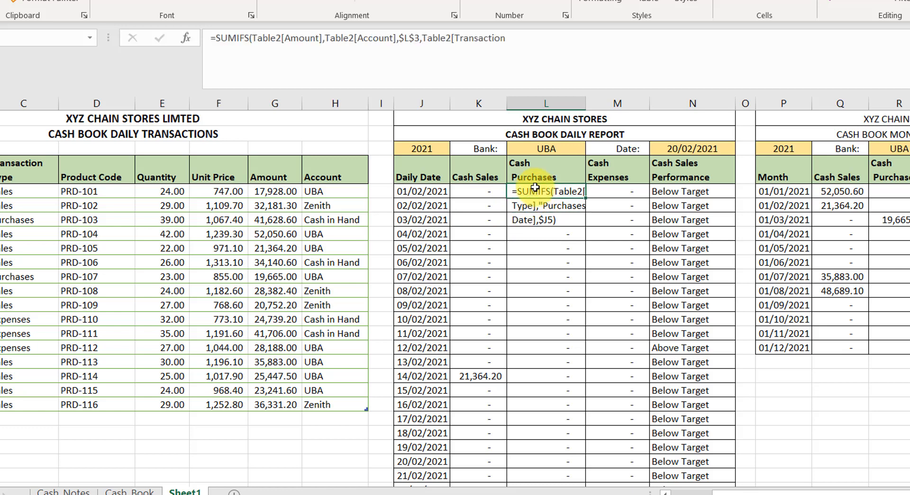
key(ctrl+z)
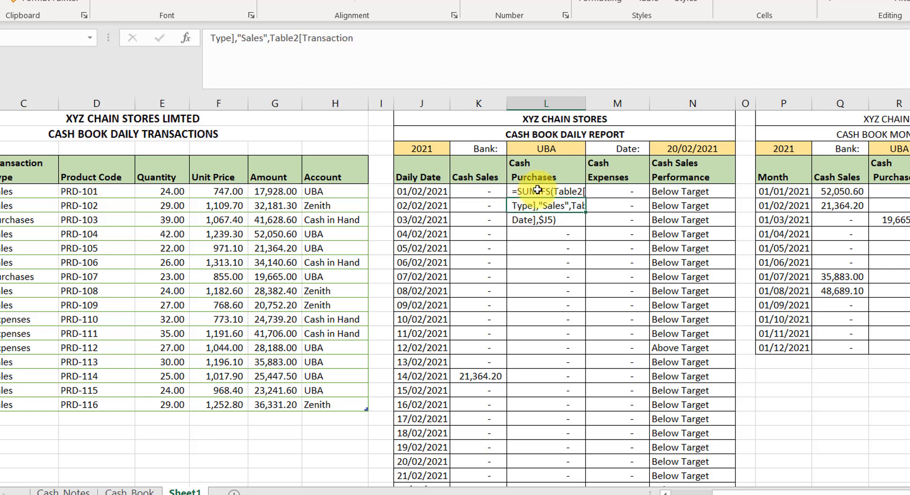
click(538, 190)
key(Delete)
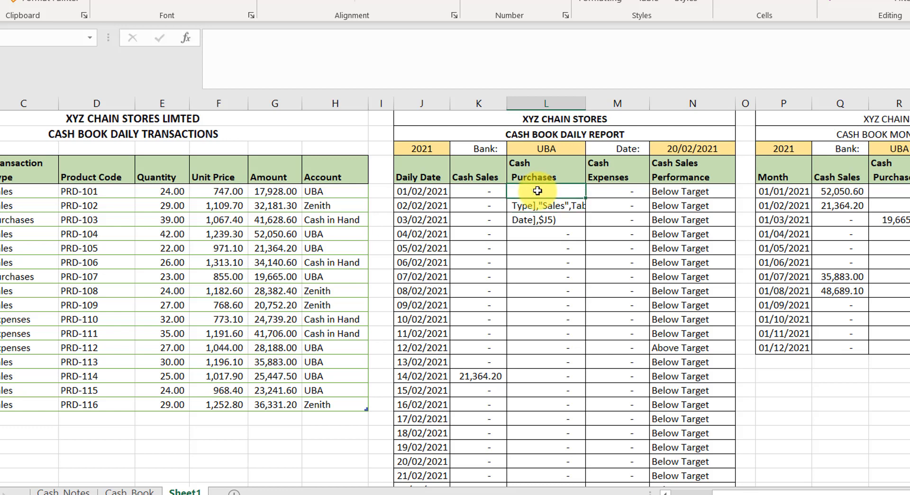
click(545, 210)
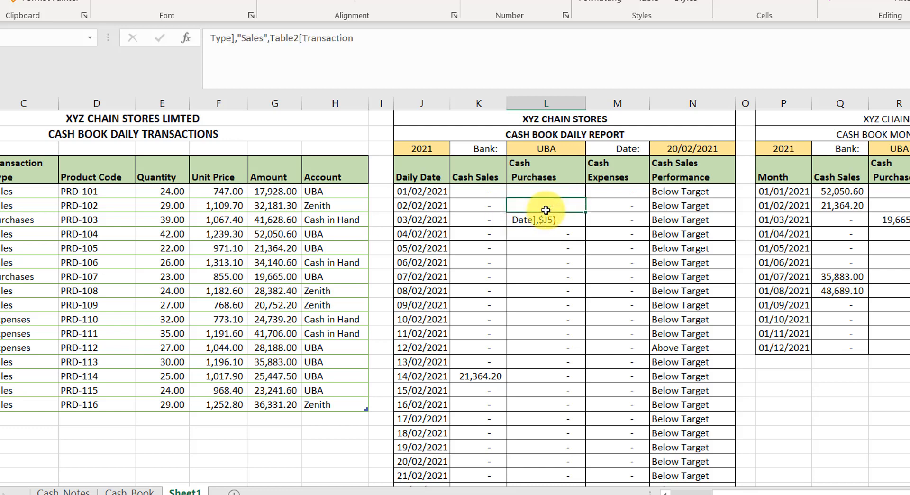
click(545, 221)
click(524, 189)
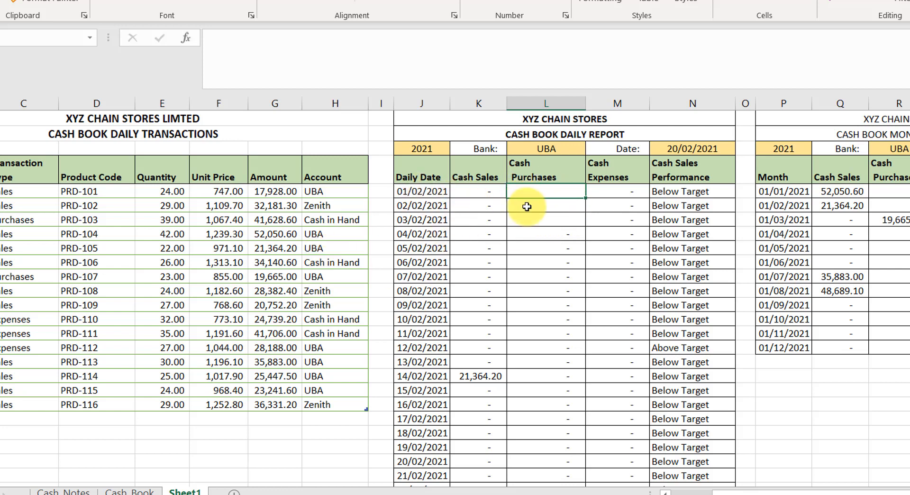
Copy the complete SUMIFS formula text from K5 and paste it as a single formula into L5.
click(479, 198)
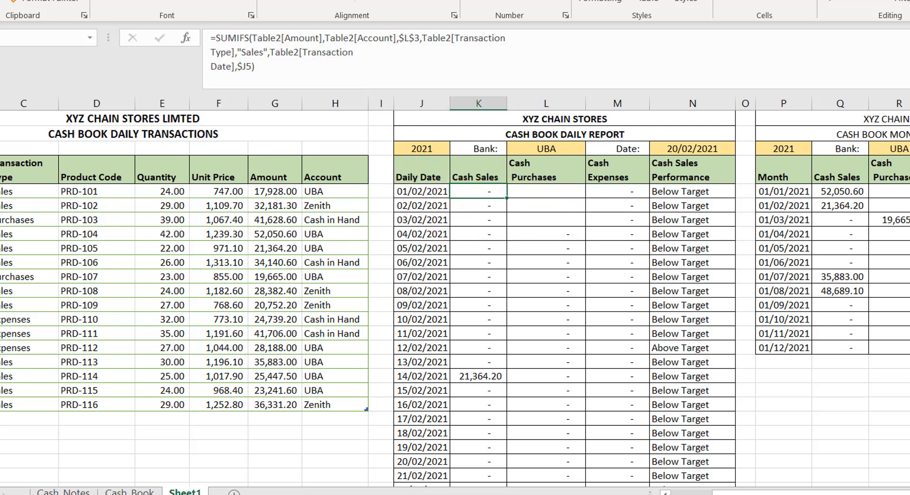
drag(209, 36, 265, 70)
key(ctrl+c)
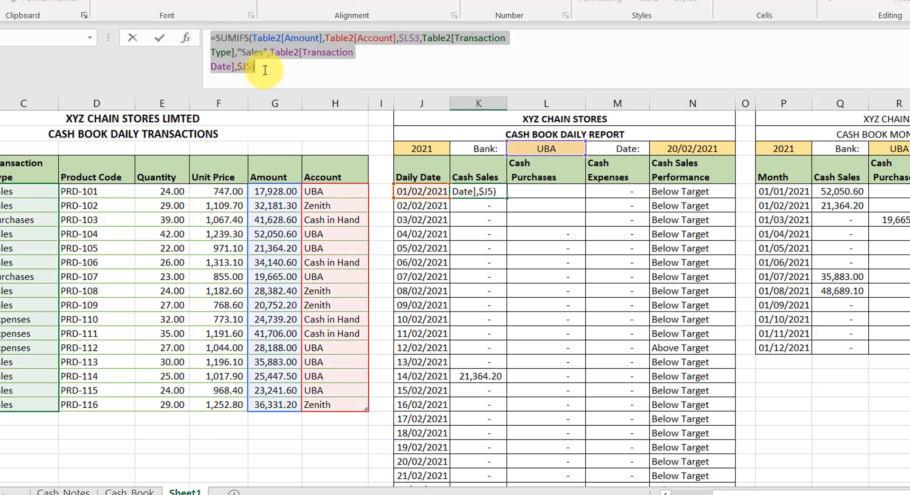
key(Escape)
click(547, 190)
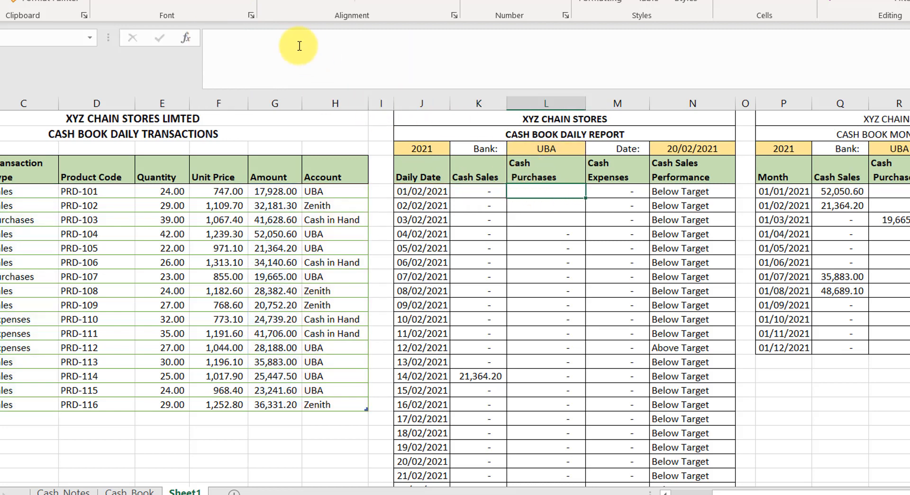
click(277, 52)
key(ctrl+v)
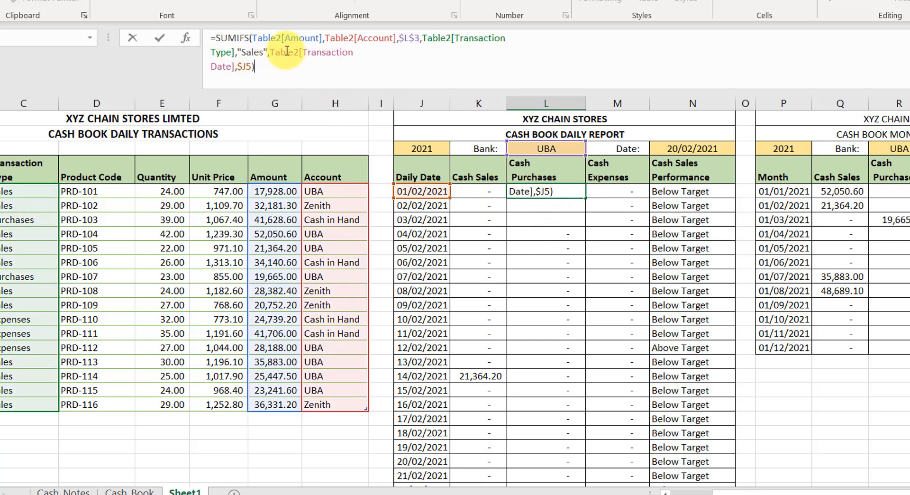
Set the transaction type criterion in the L5 formula to "Purchases" and complete the formula.
click(264, 55)
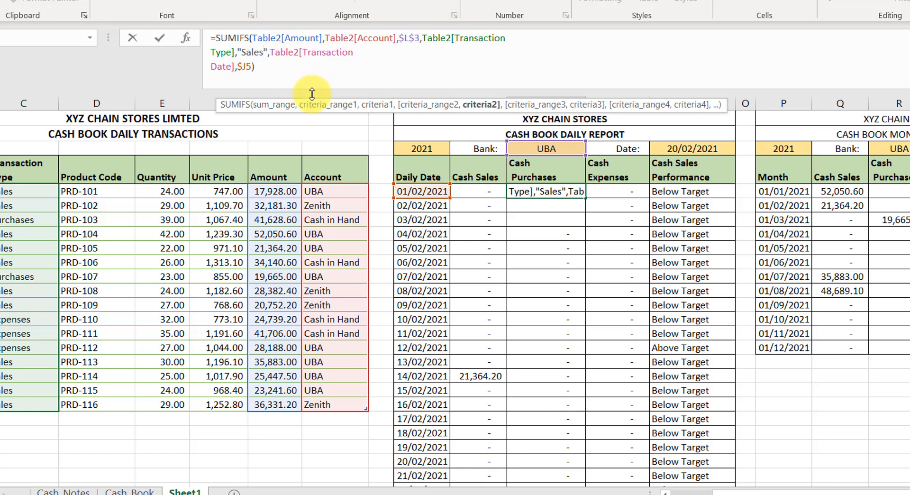
key(BackSpace)
key(BackSpace)
key(BackSpace)
key(BackSpace)
key(BackSpace)
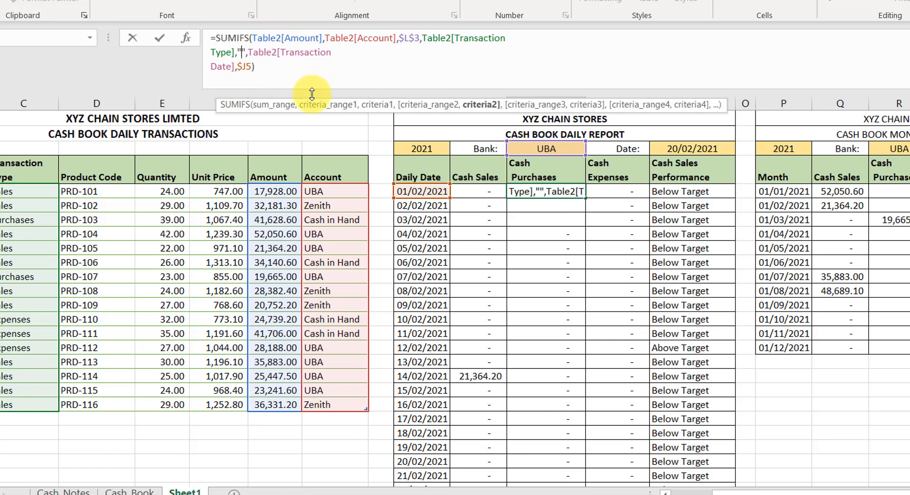
text(Purcha)
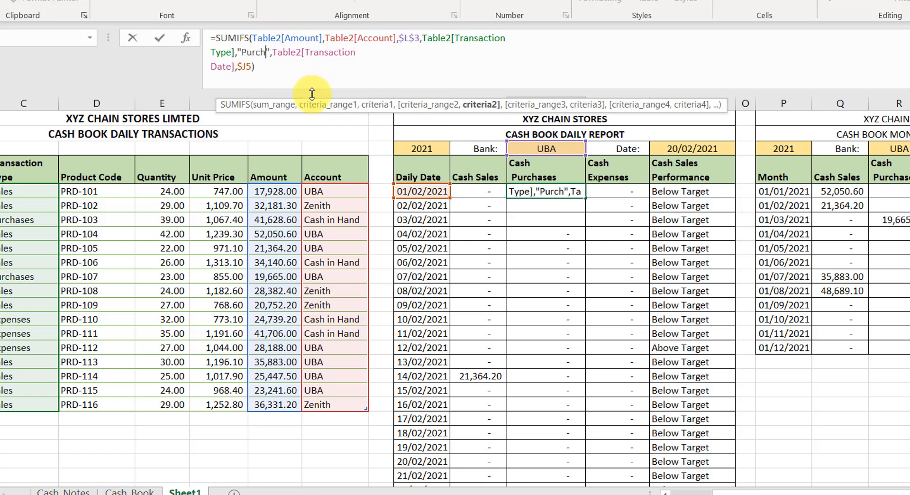
text(ses)
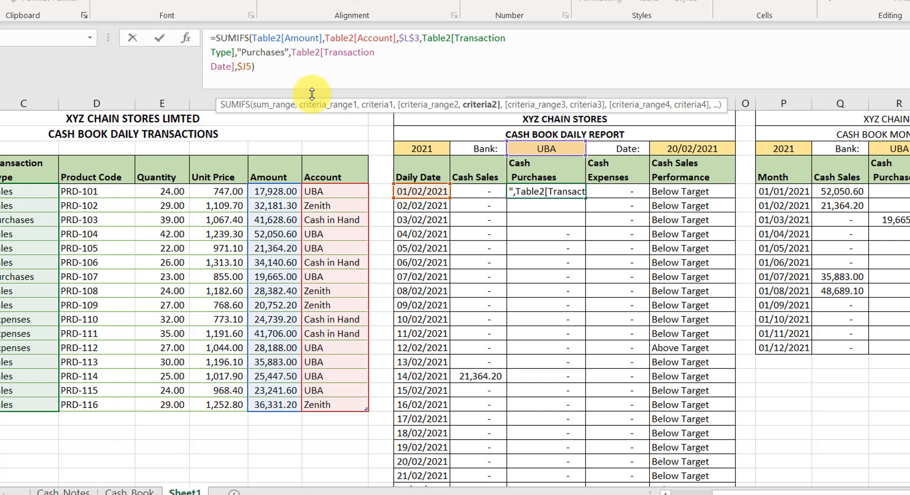
key(Return)
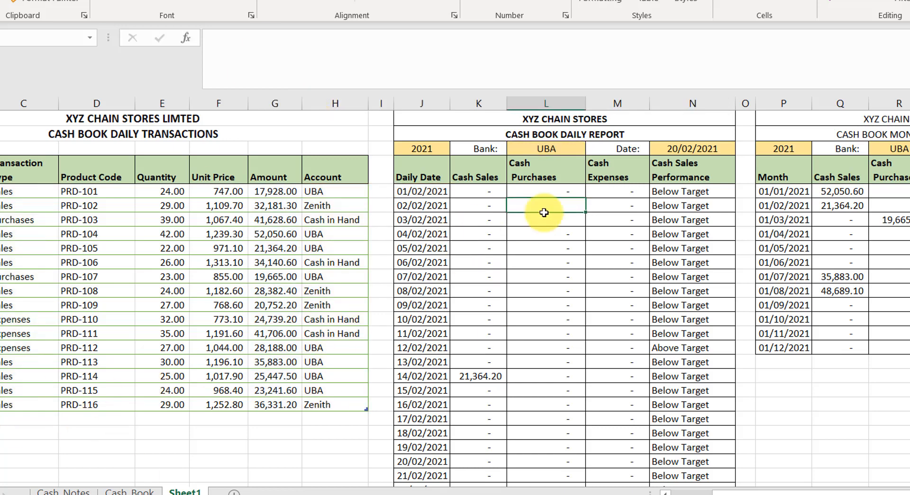
Fill the L5 SUMIFS formula down the Cash Purchases column to the last row of the daily report.
click(569, 190)
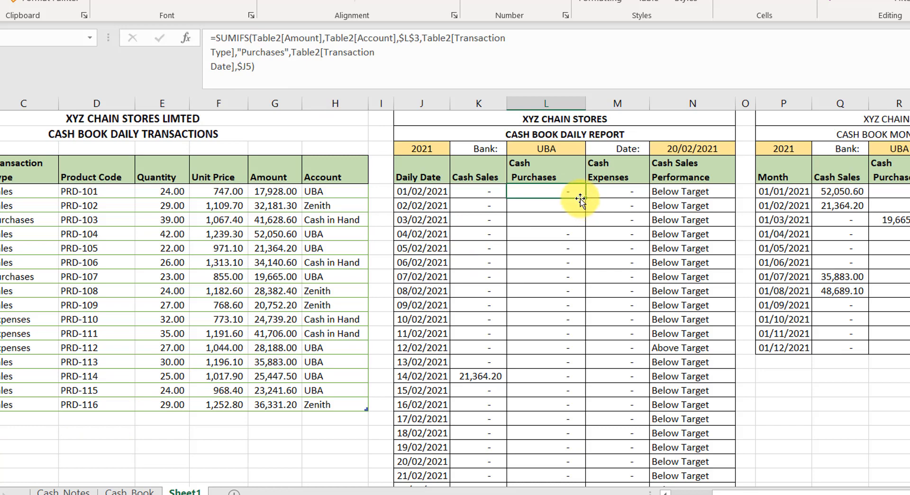
drag(584, 199, 544, 443)
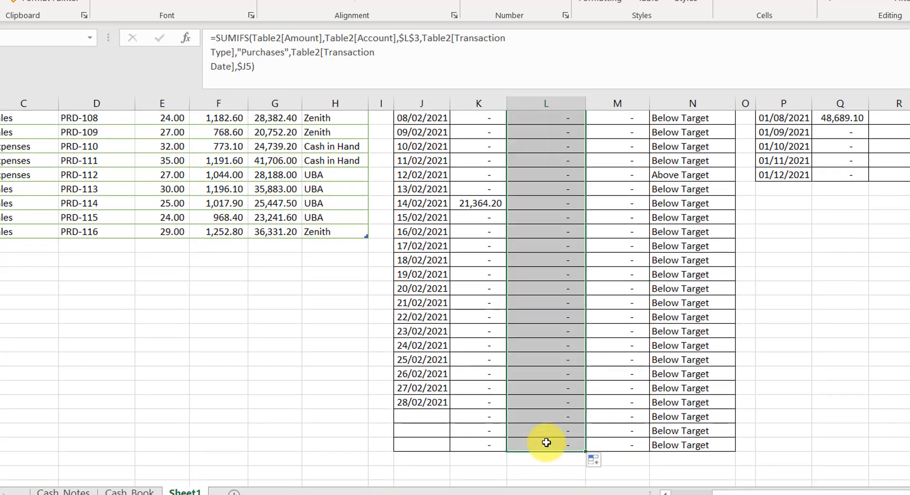
Switch the daily report's bank selection to Zenith and review the daily rows.
scroll(515, 266, up, 4)
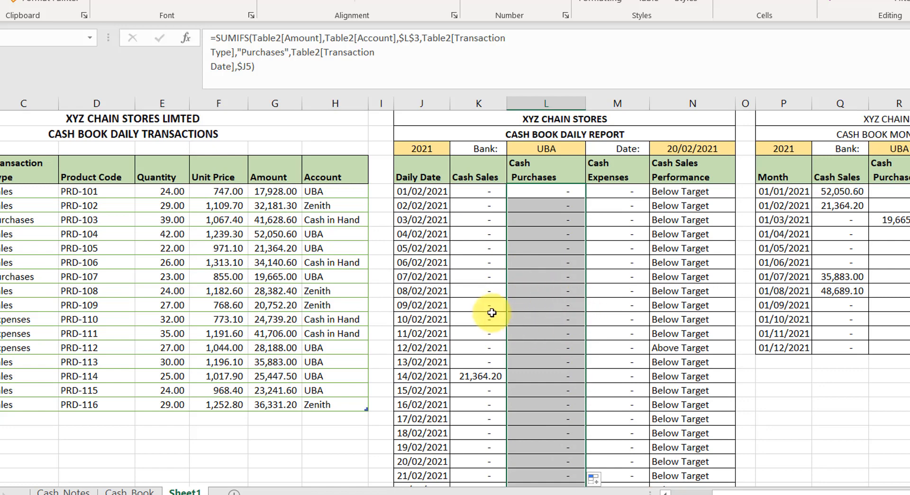
click(546, 148)
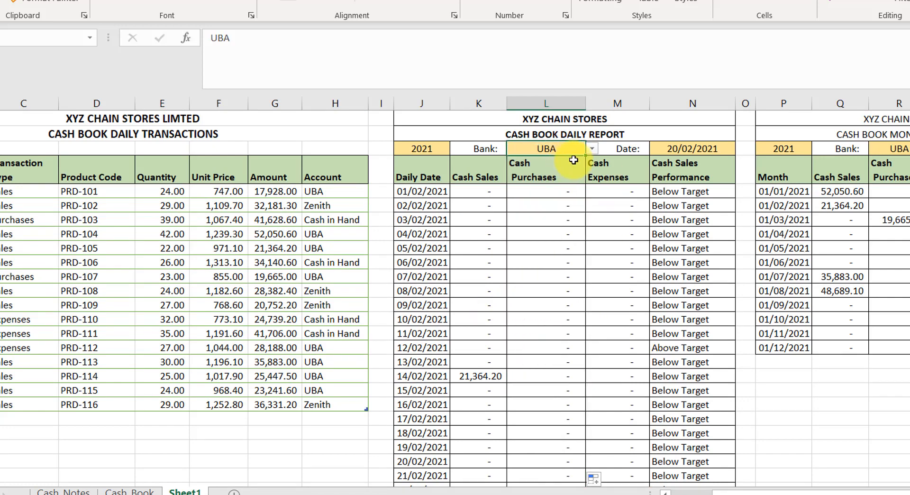
click(593, 149)
click(568, 170)
scroll(576, 304, down, 6)
scroll(575, 237, up, 6)
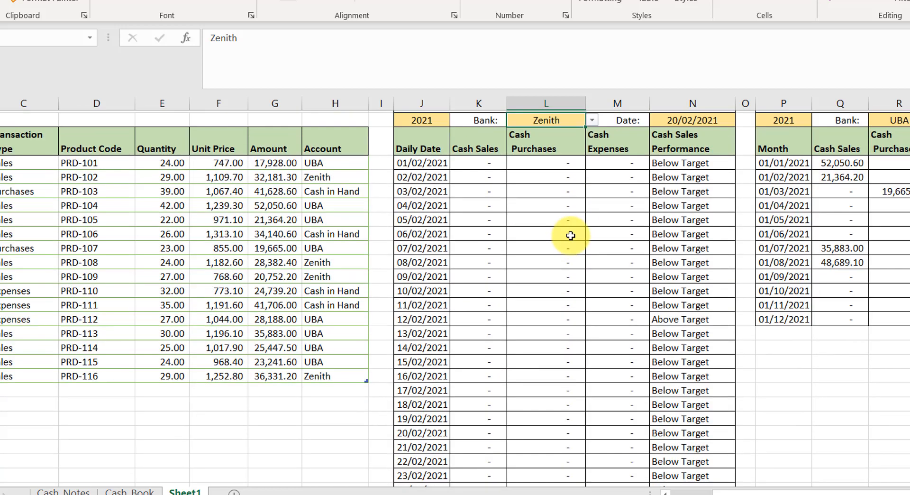
Set the daily report's bank selection to Cash in Hand and check the daily rows.
click(592, 149)
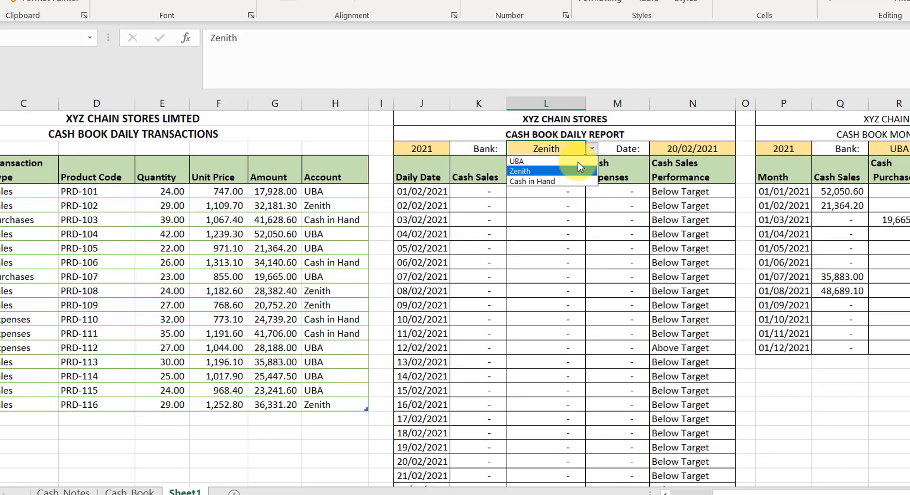
click(545, 183)
scroll(550, 379, down, 4)
scroll(587, 336, up, 4)
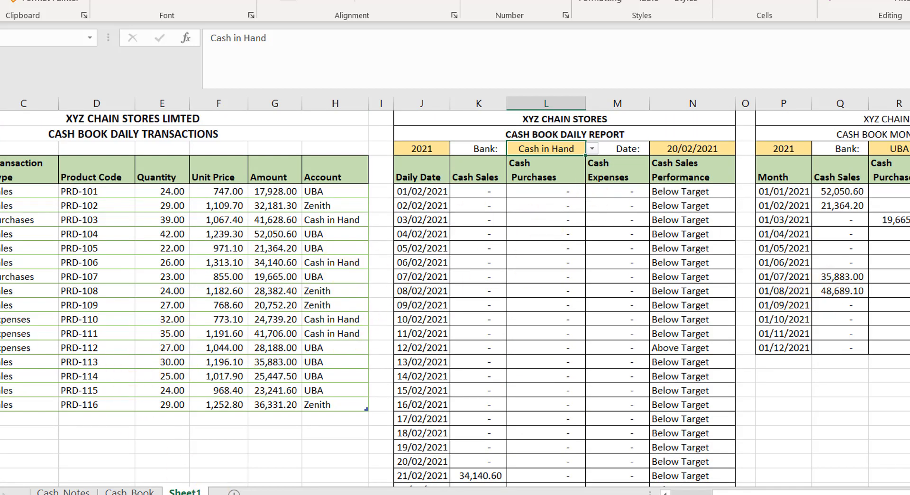
Find a Cash in Hand purchase in the transactions table and set the daily report date to 20/01/2021.
drag(783, 493, 692, 493)
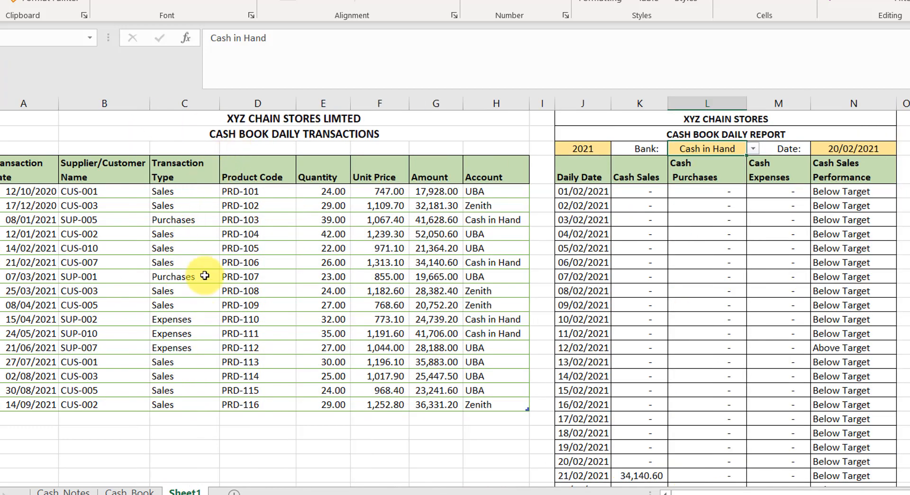
click(174, 224)
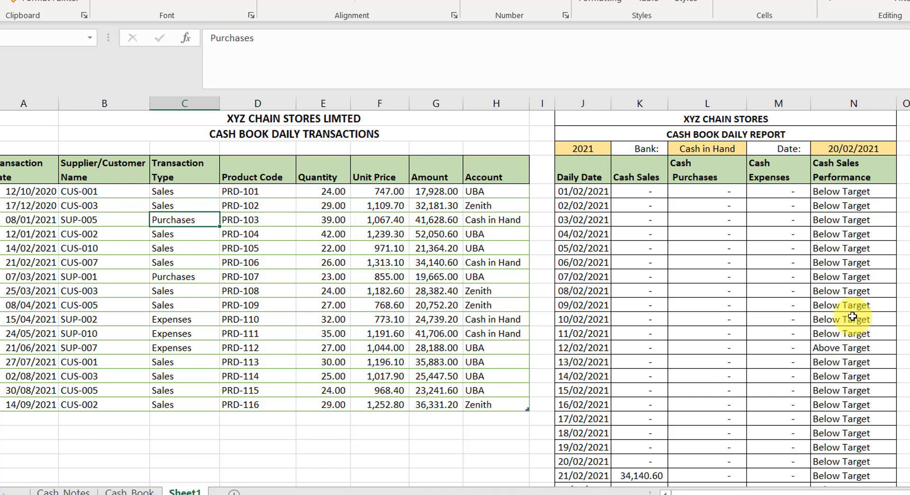
click(855, 147)
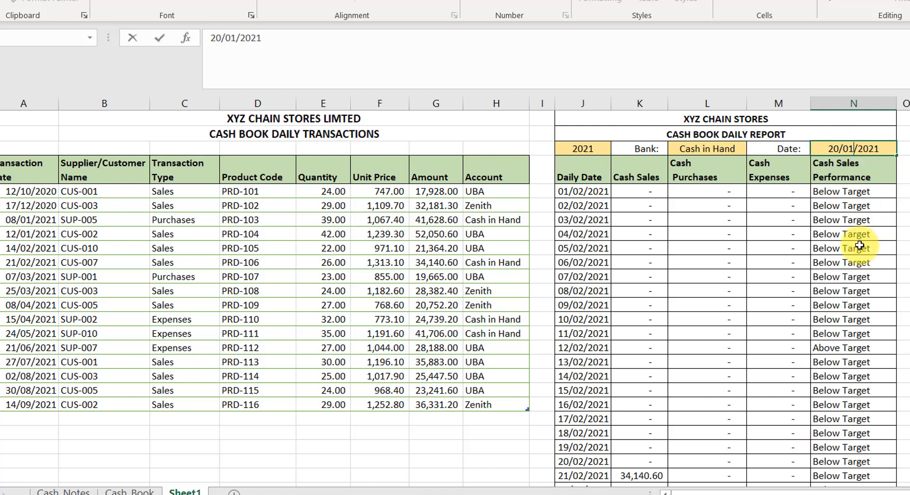
key(Return)
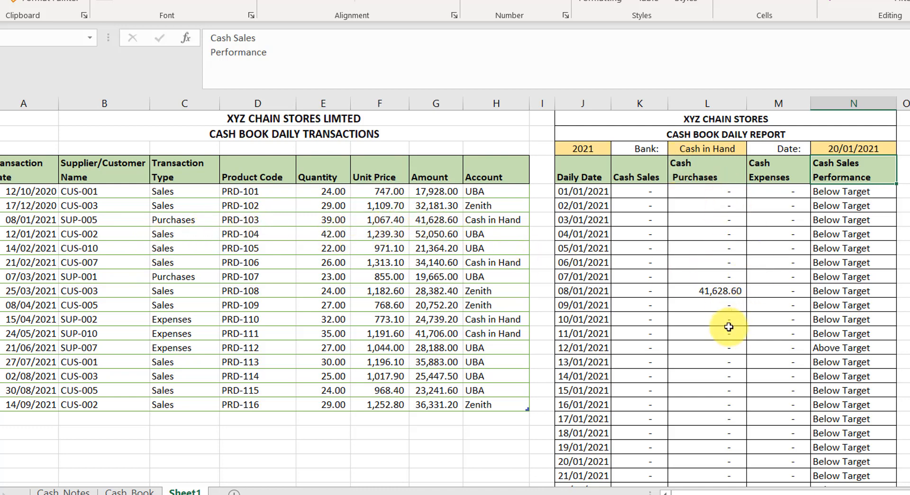
Copy the complete SUMIFS formula text from L5 and paste it over the existing content of M5.
click(779, 192)
click(697, 189)
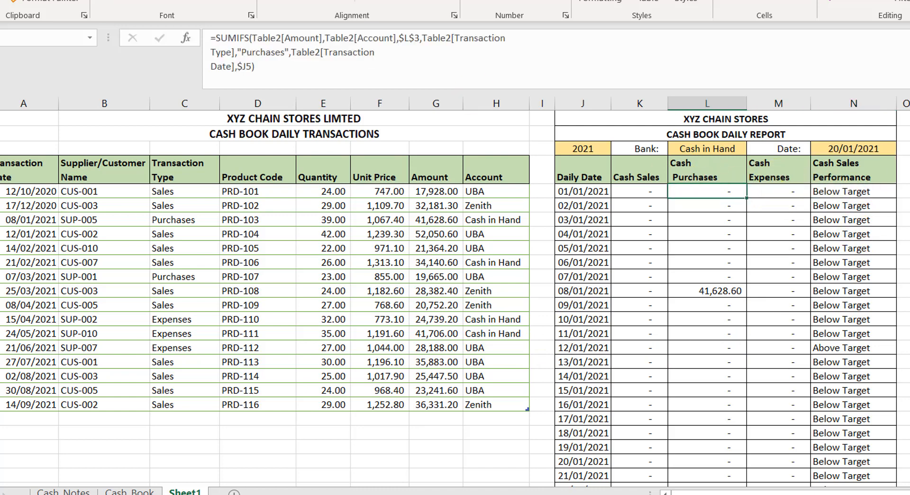
drag(207, 38, 283, 84)
key(ctrl+c)
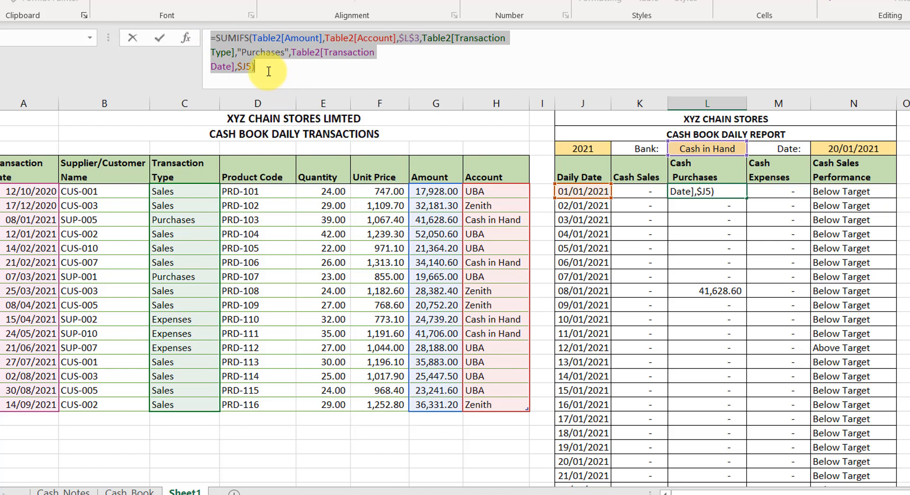
key(Escape)
click(765, 193)
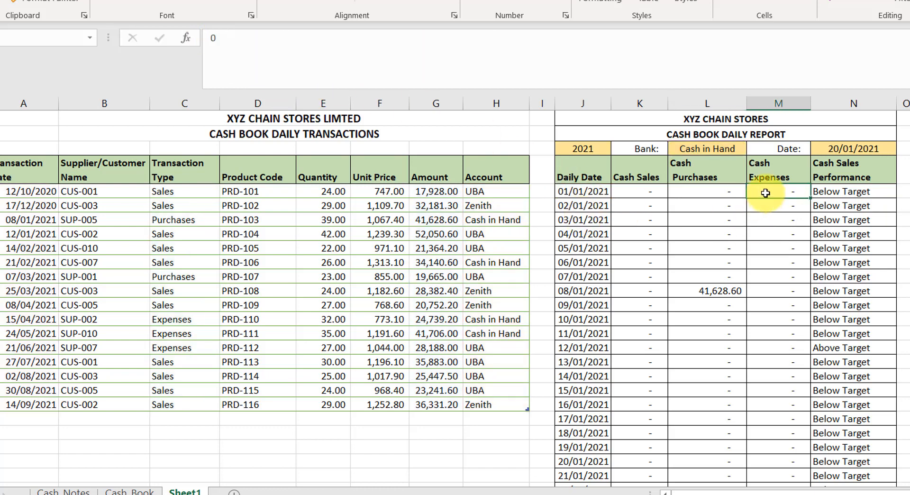
click(233, 47)
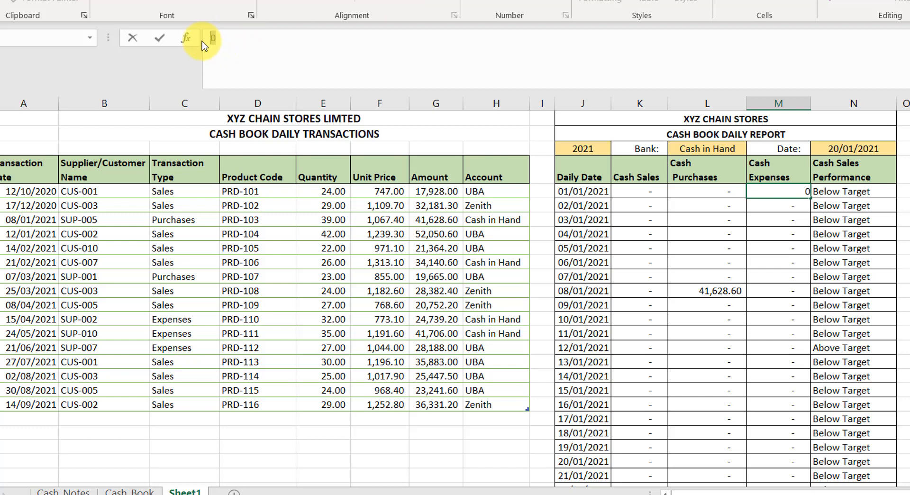
key(ctrl+v)
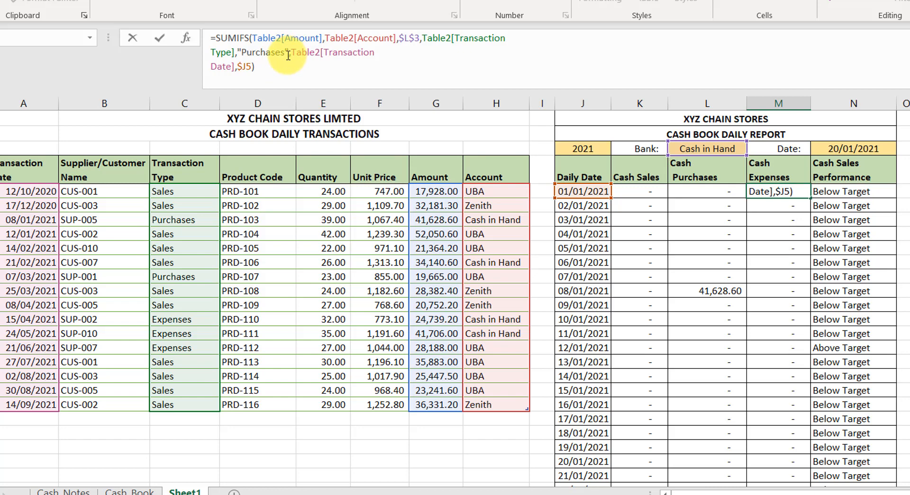
Replace the transaction type criterion in the M5 formula with "Expenses" and complete the formula.
drag(286, 53, 247, 48)
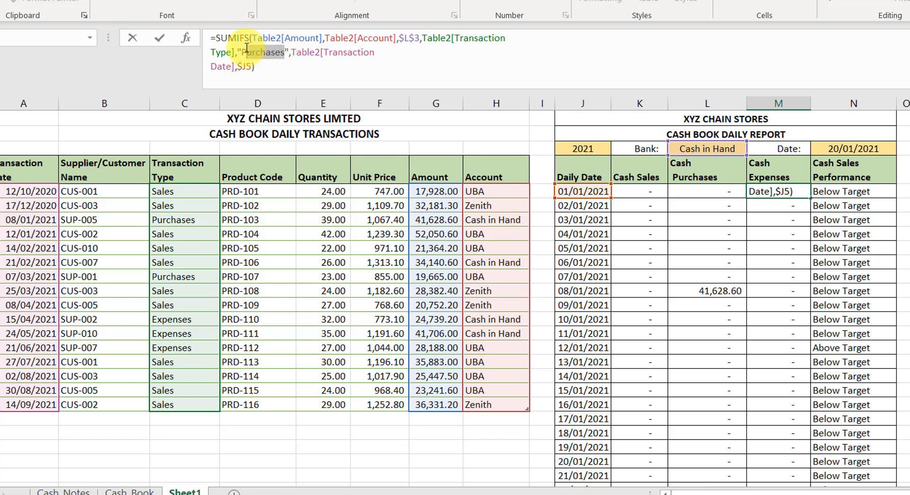
double_click(271, 59)
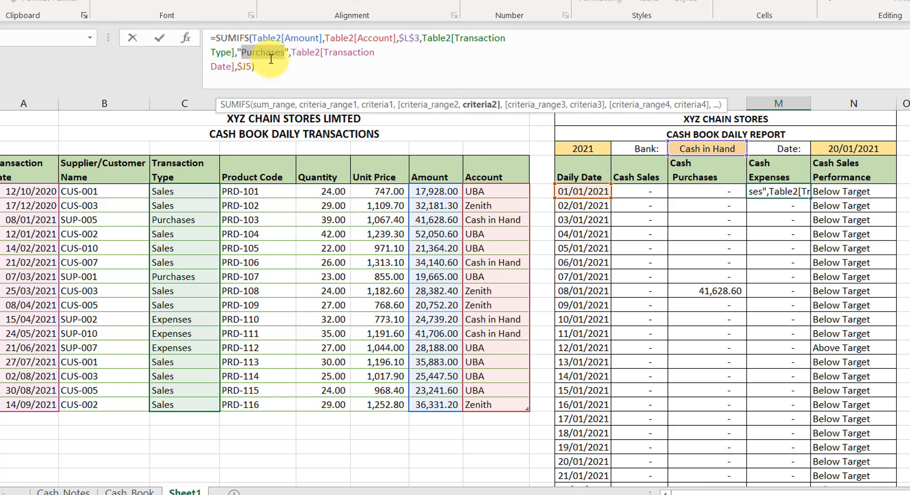
text(Expenses)
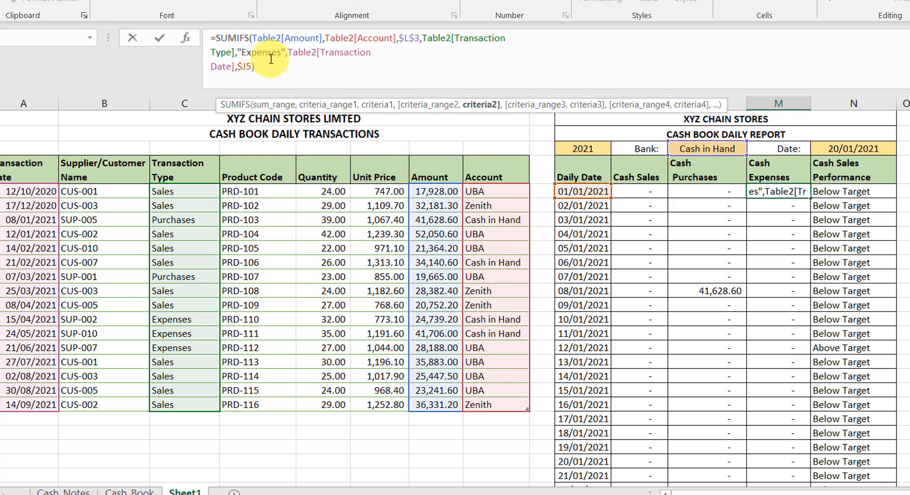
key(Return)
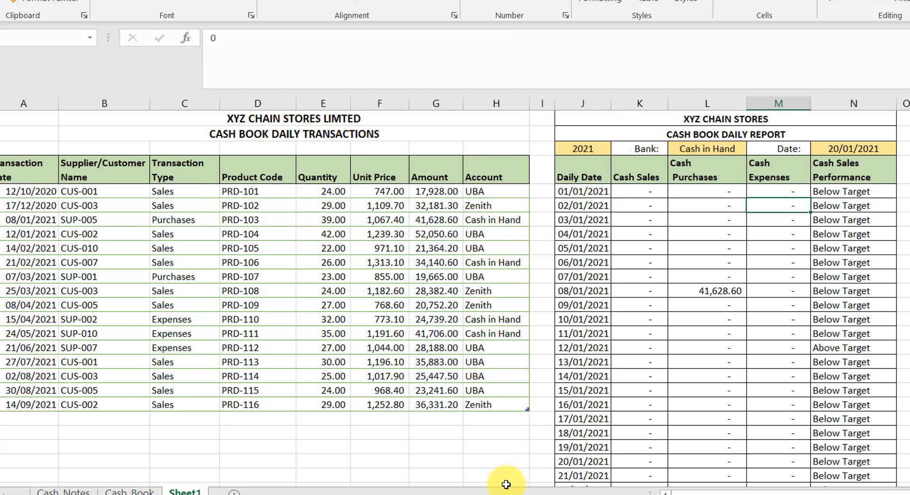
Fill the M5 SUMIFS formula down the Cash Expenses column to the last row of the daily report.
click(768, 193)
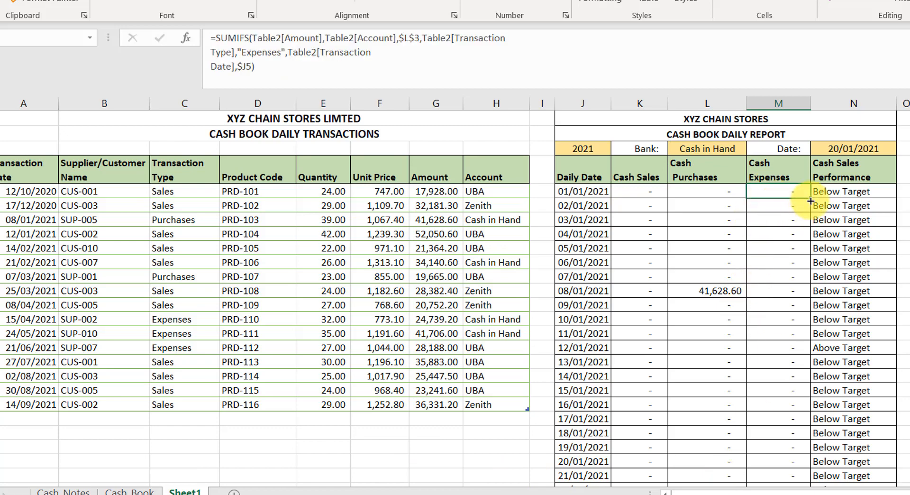
drag(811, 195, 802, 420)
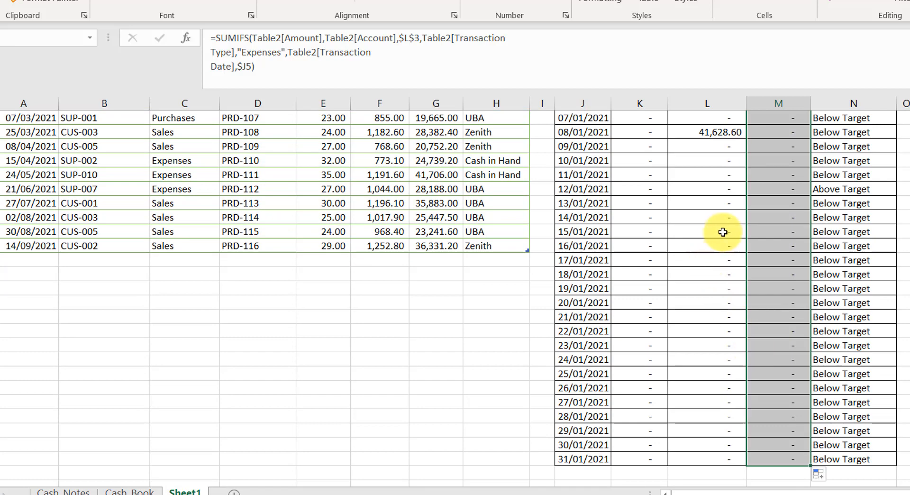
scroll(780, 229, up, 4)
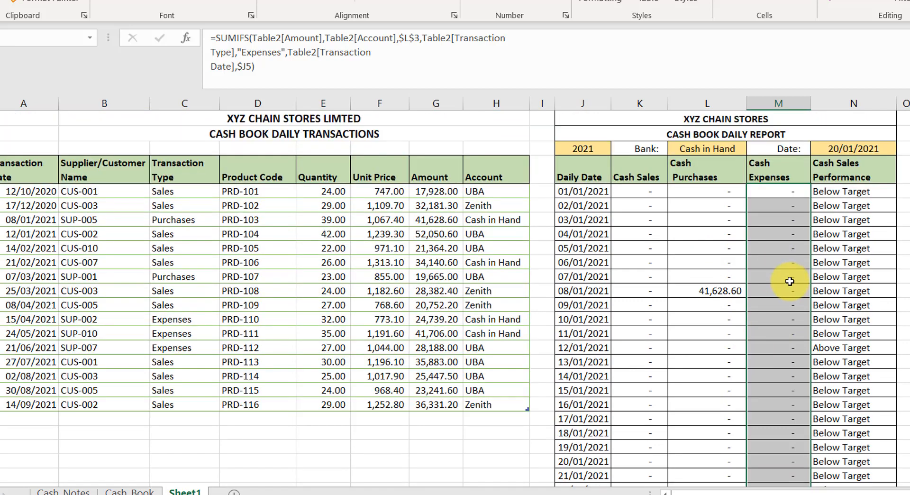
Set the daily report date in N3 to 20/04/2021.
click(768, 195)
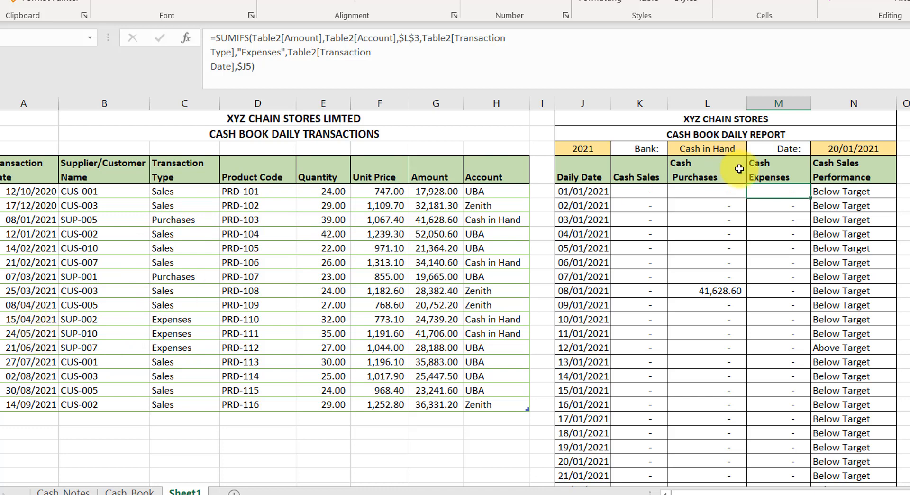
click(849, 148)
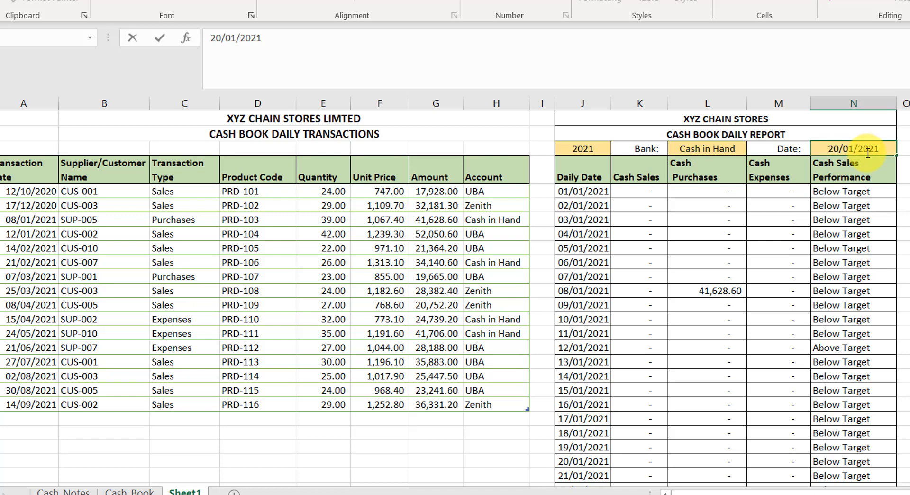
key(Return)
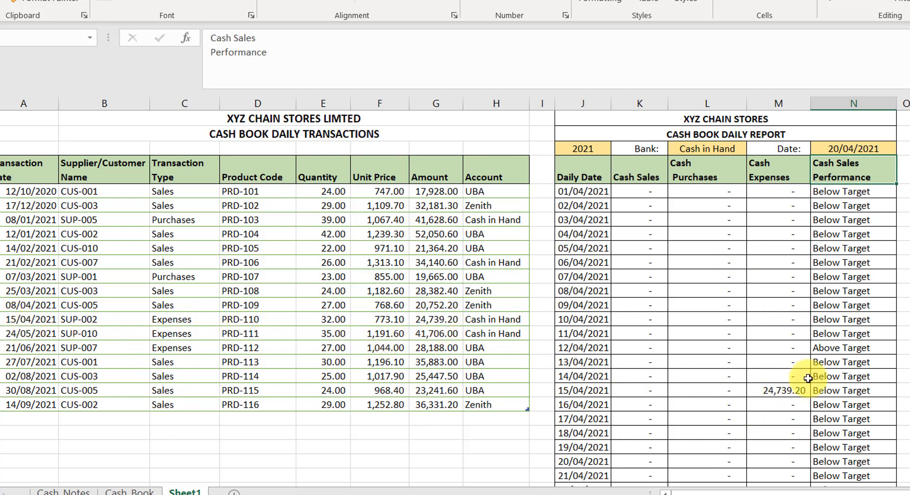
Enter =IF(K5>50000,"Above Target","Below Target") in N5, the first Cash Sales Performance cell.
click(823, 193)
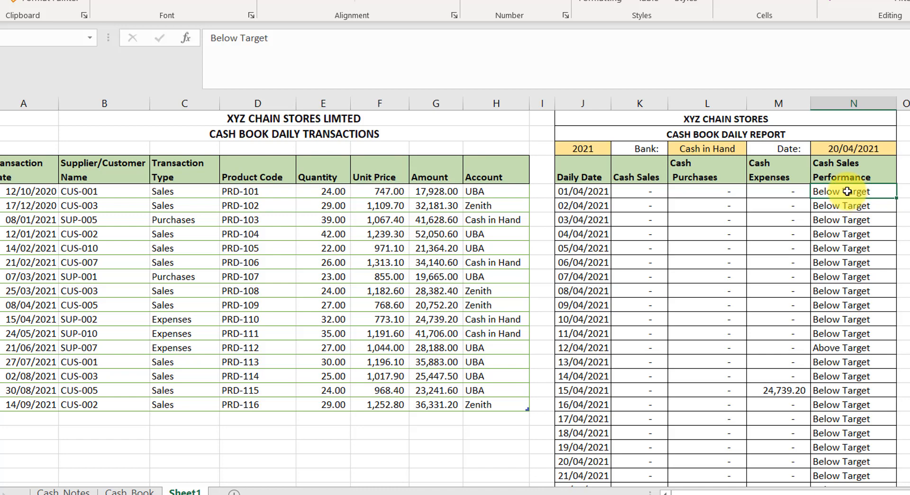
text(=)
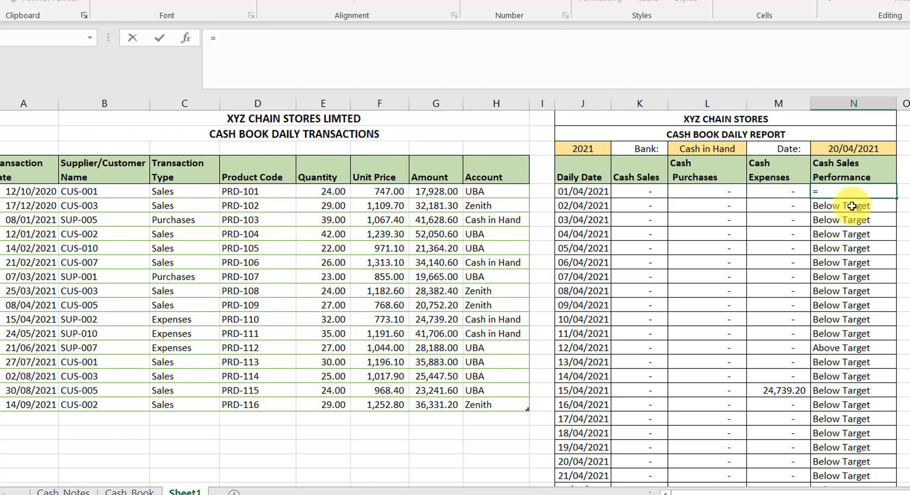
text(if)
double_click(851, 206)
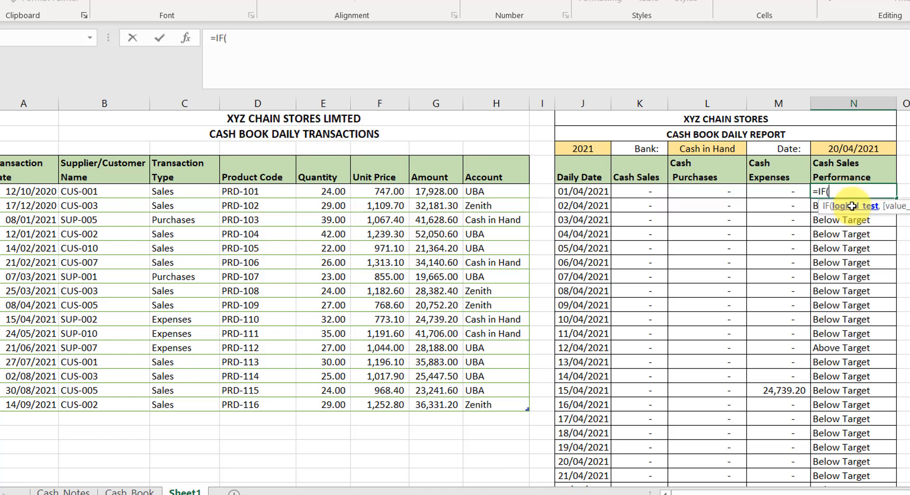
click(633, 192)
text(>500)
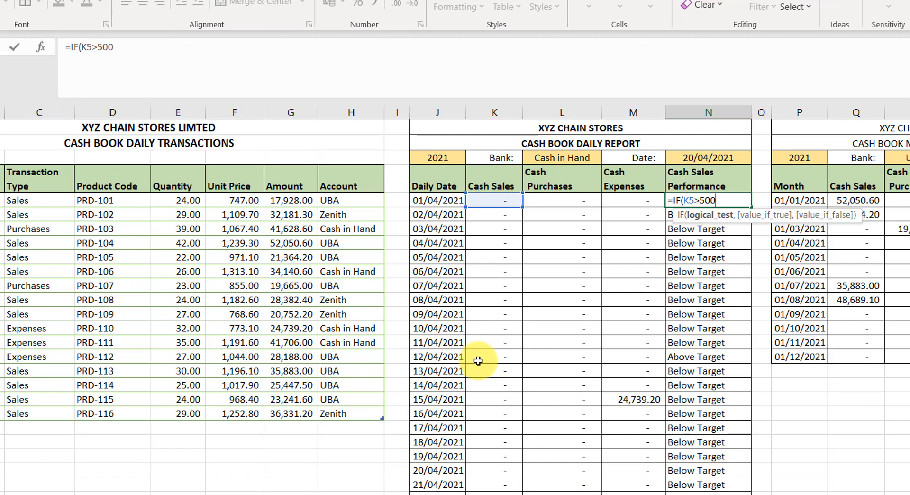
text(00,)
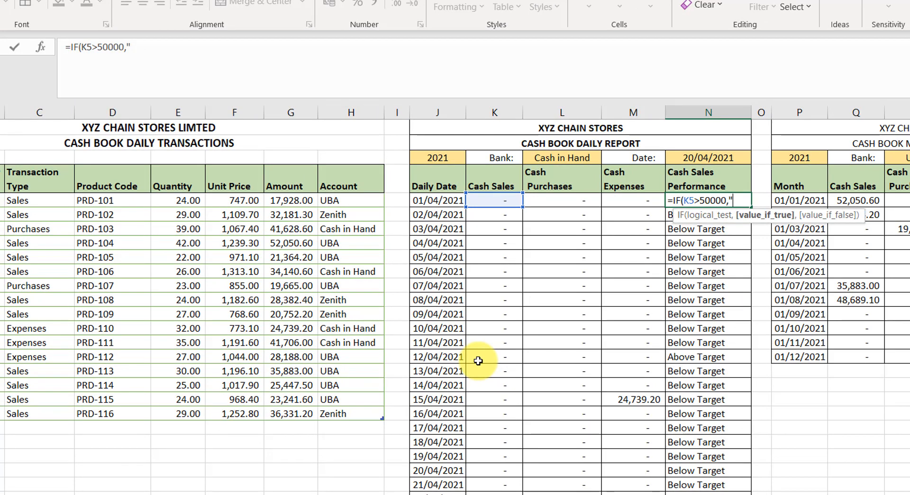
text("Above Target)
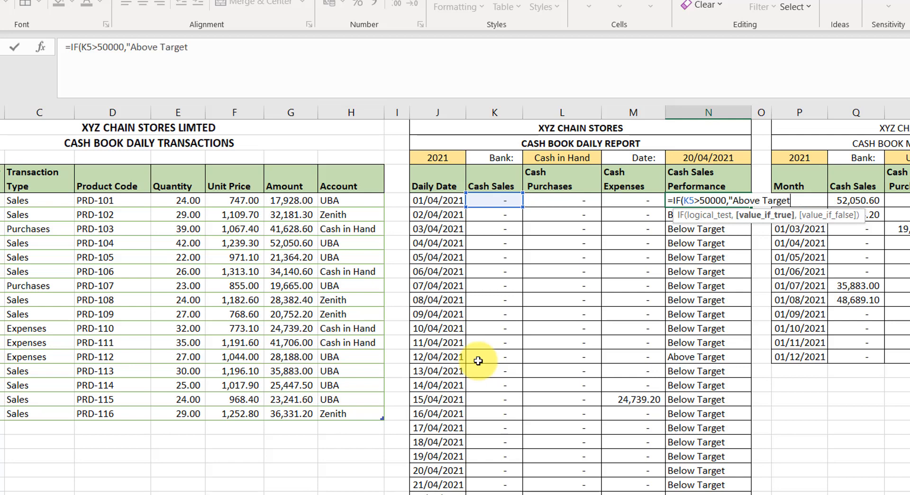
text(","Below Target)
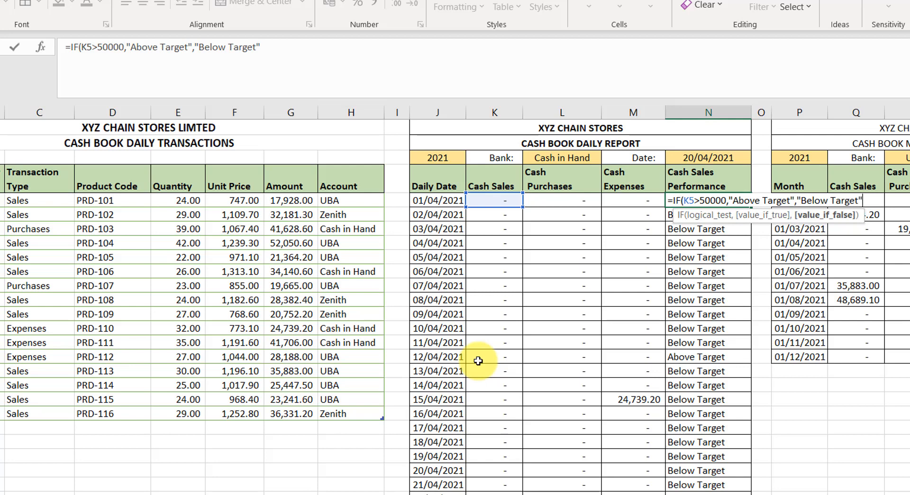
text())
key(Return)
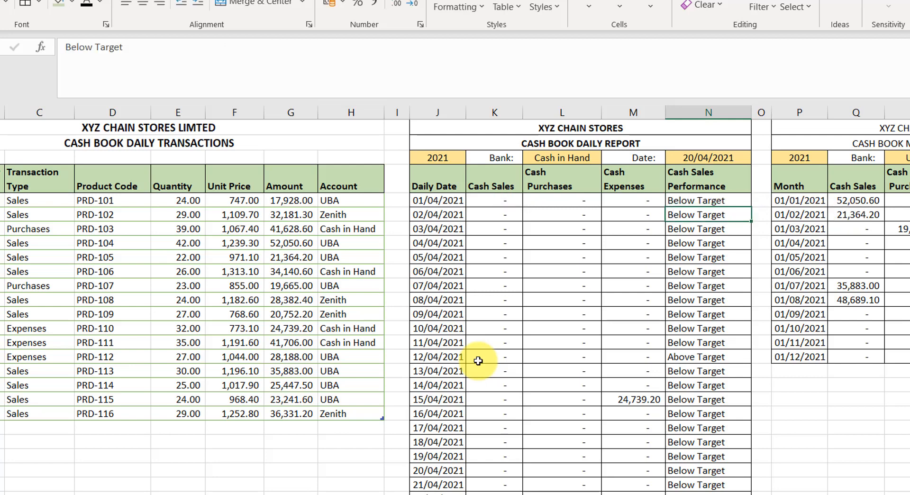
Fill the N5 IF formula down the Cash Sales Performance column to the last row of the daily report.
click(702, 199)
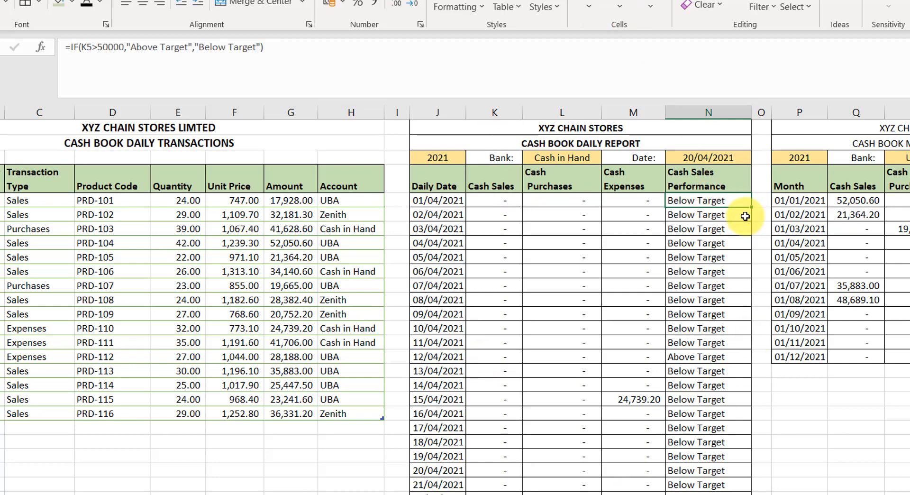
mouse_move(751, 205)
mouse_down()
mouse_move(751, 492)
mouse_move(751, 476)
mouse_move(690, 396)
mouse_move(680, 412)
mouse_up()
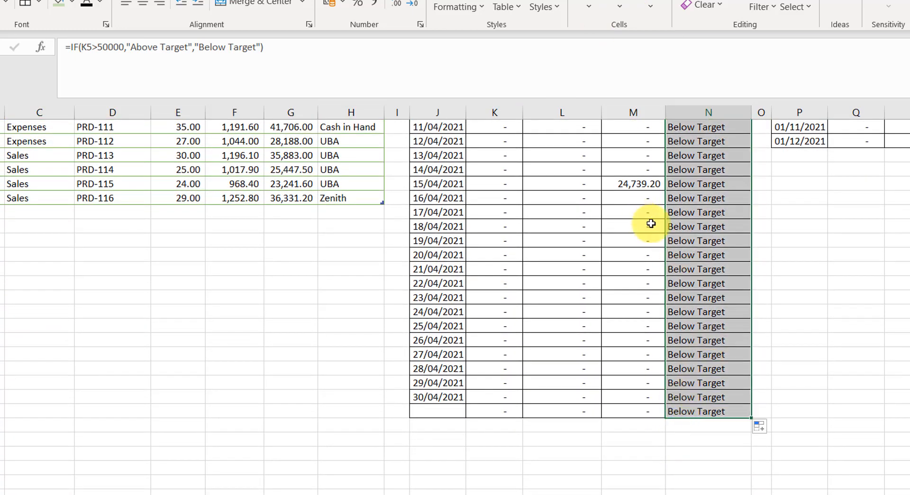
scroll(654, 228, up, 5)
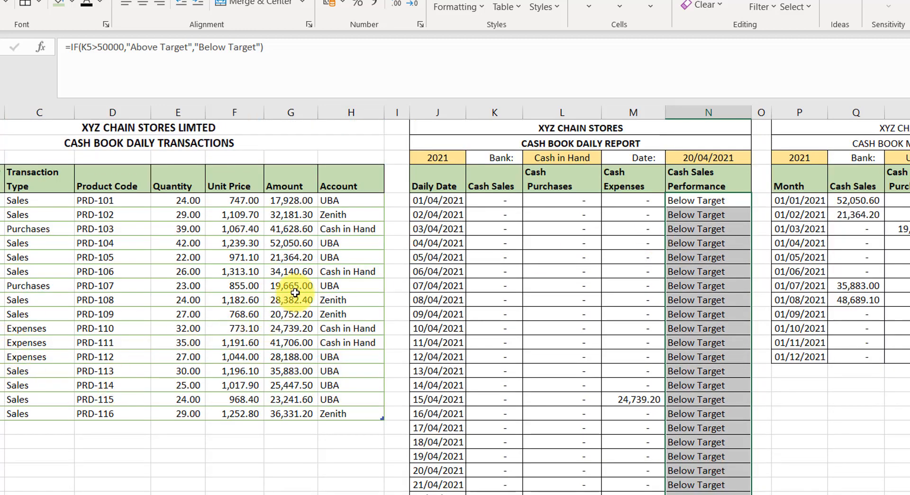
Set the daily report date in N3 to 20/01/2021.
click(288, 244)
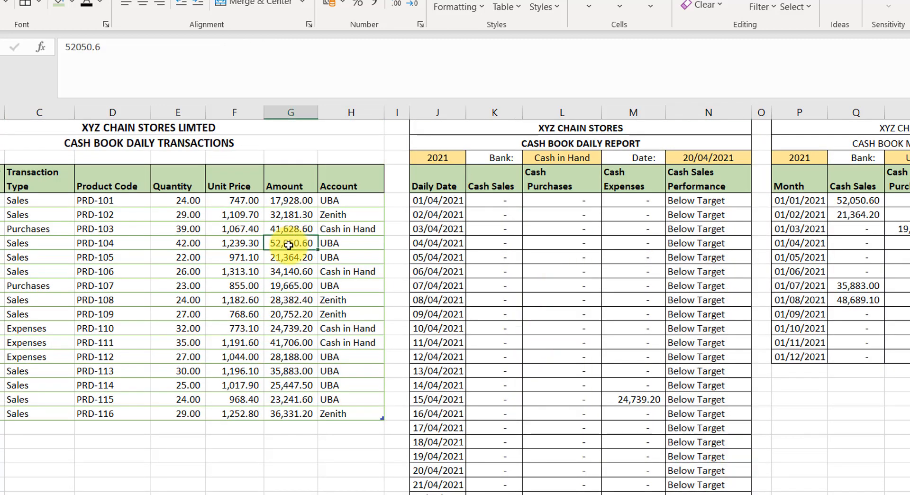
click(708, 156)
double_click(708, 156)
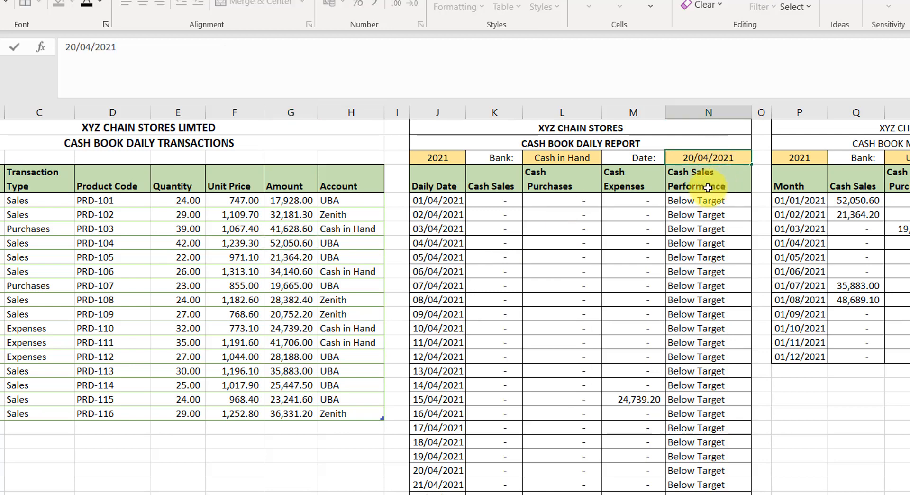
key(BackSpace)
text(1)
key(Return)
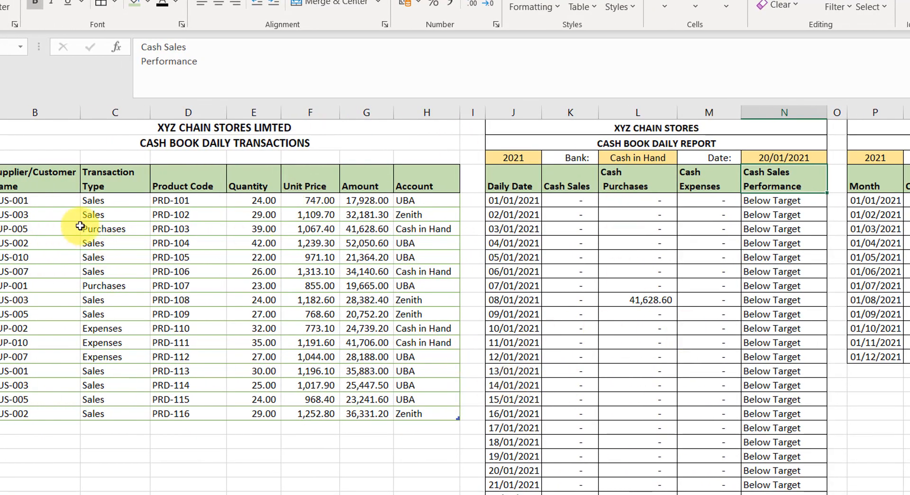
Set the daily report's bank in L3 to UBA and check the performance cell for 12/01/2021.
click(647, 160)
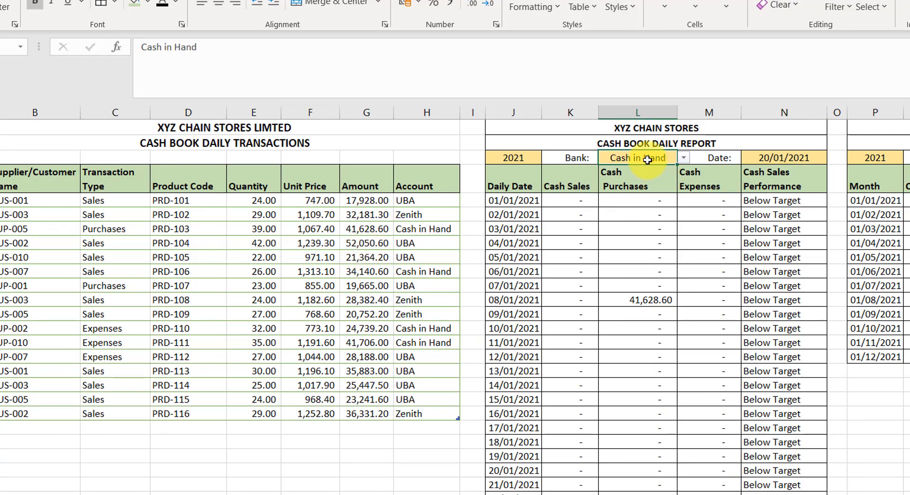
click(685, 161)
click(645, 170)
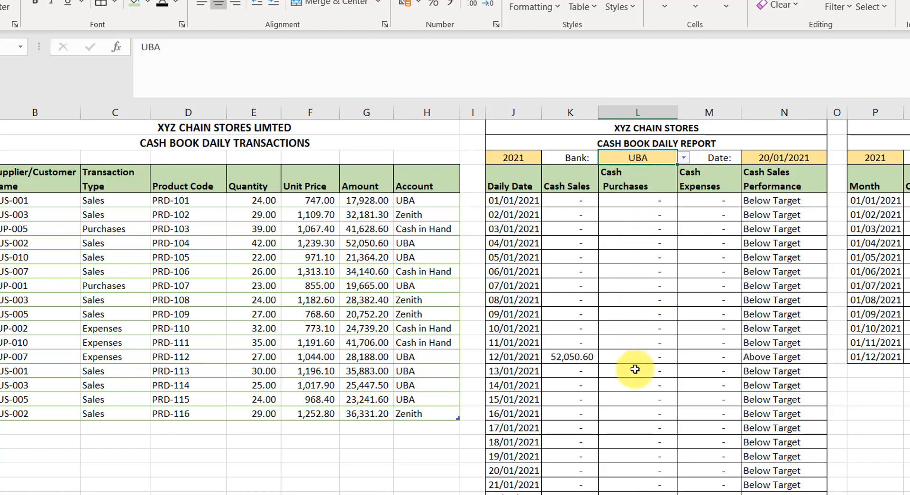
click(775, 360)
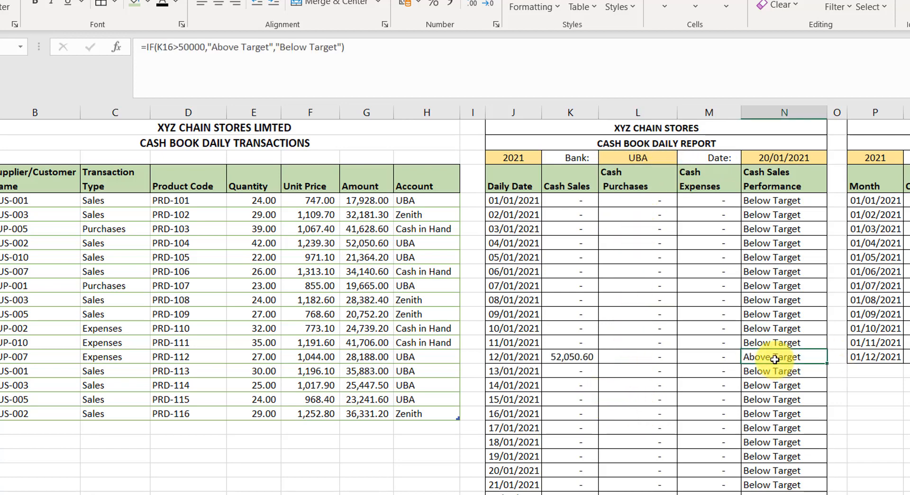
Start a conditional formatting rule on the daily Cash Sales Performance cells for specific text containing "Above Target".
drag(770, 203, 774, 455)
scroll(646, 203, up, 4)
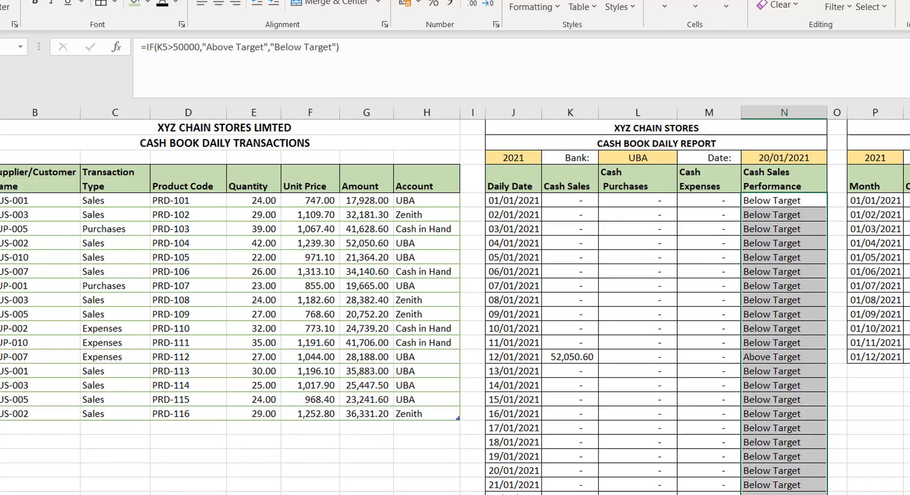
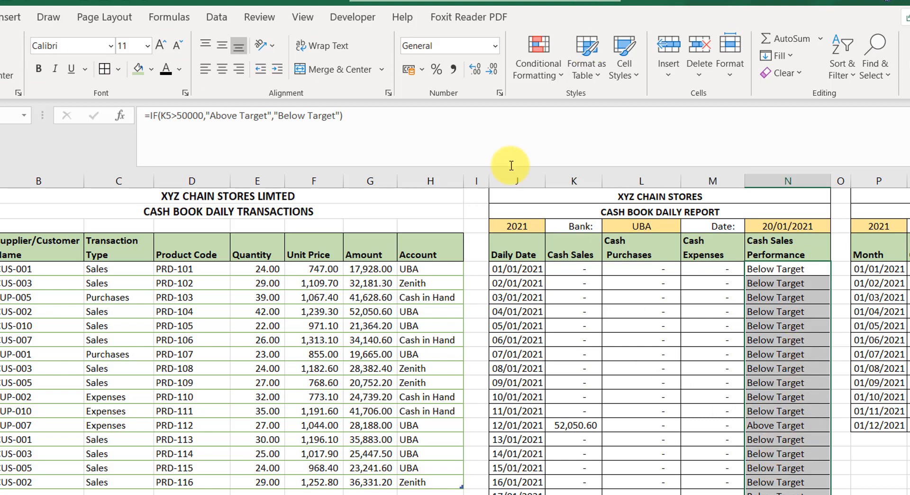
click(557, 74)
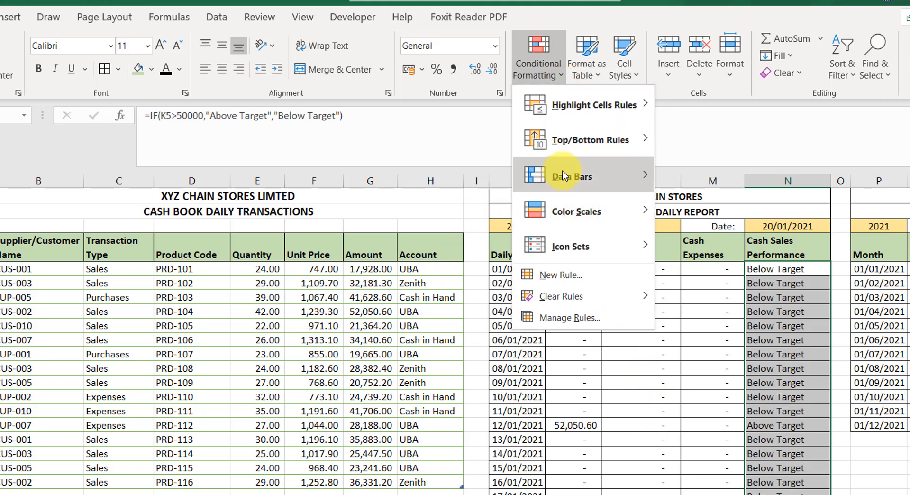
mouse_move(578, 248)
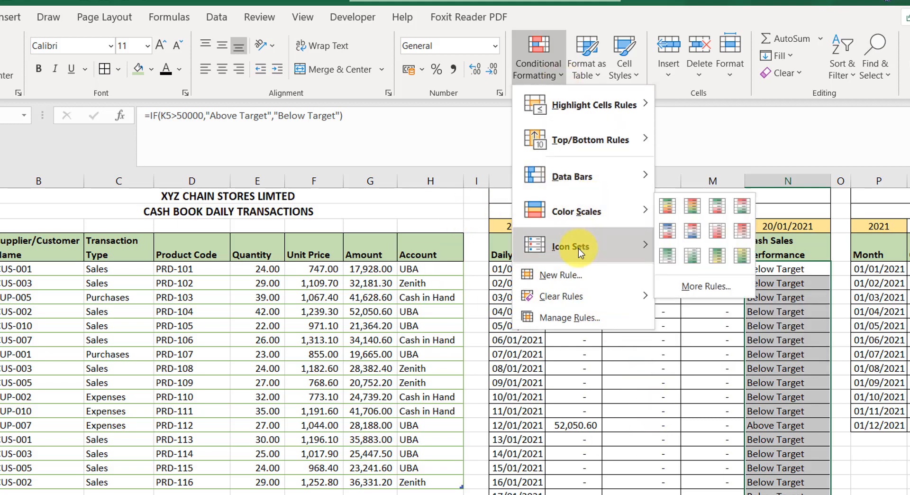
click(566, 277)
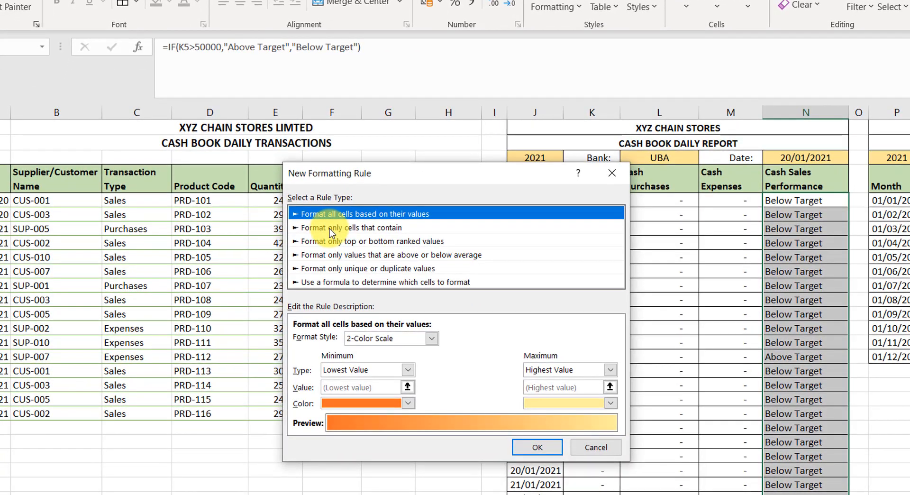
click(331, 228)
click(362, 340)
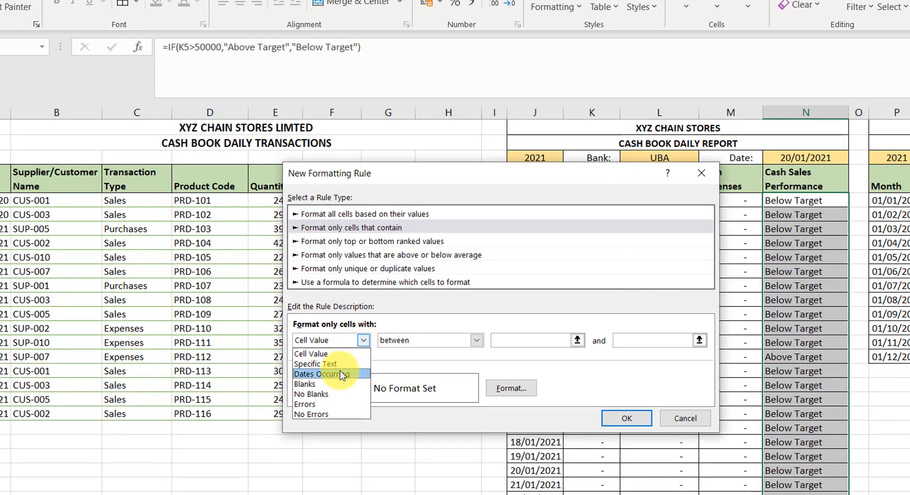
click(340, 374)
click(361, 340)
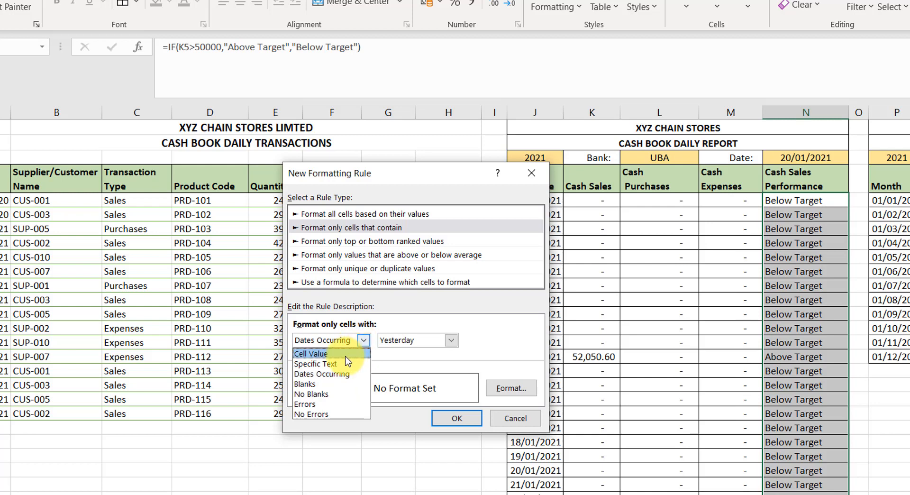
click(339, 364)
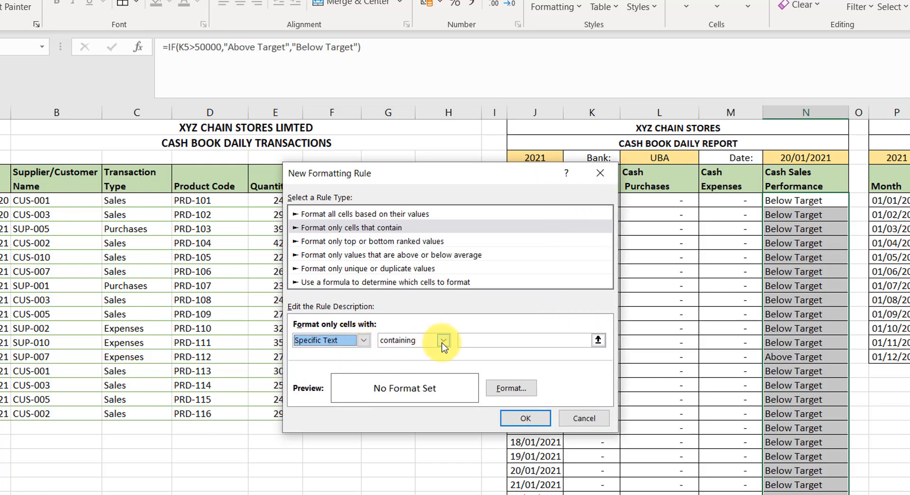
click(469, 341)
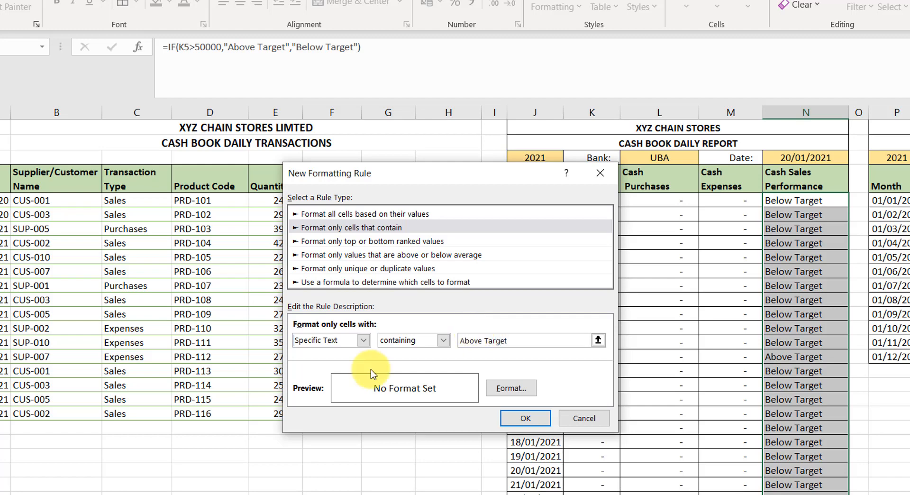
Give the "Above Target" rule the theme green font color and apply it.
click(506, 391)
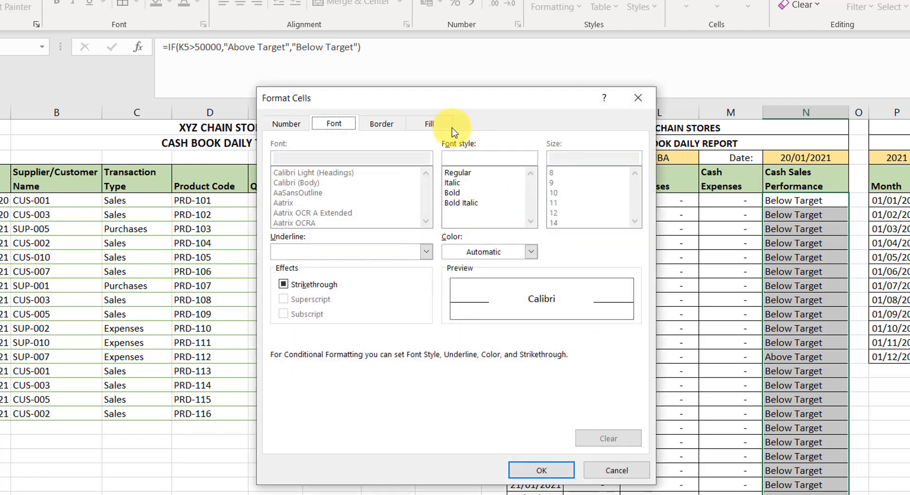
click(531, 251)
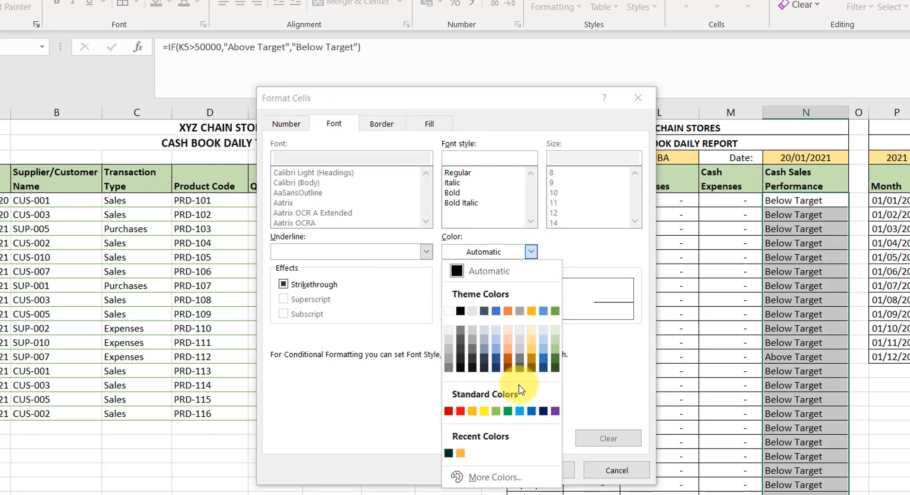
click(555, 313)
click(546, 470)
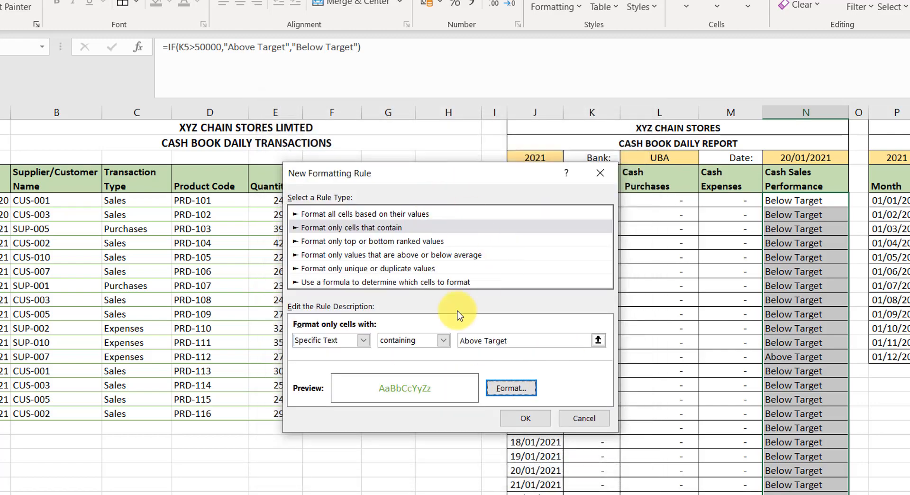
click(520, 417)
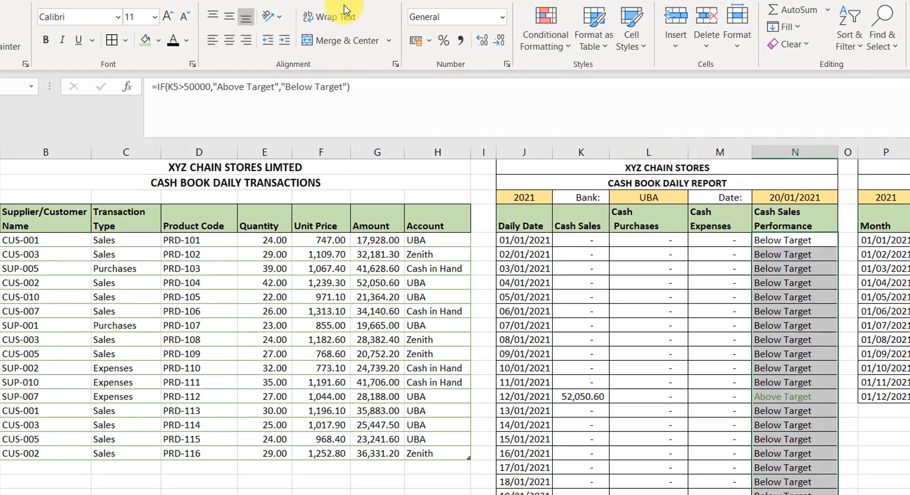
Start a second conditional formatting rule on the same cells for specific text containing "Below Target".
click(569, 46)
click(564, 247)
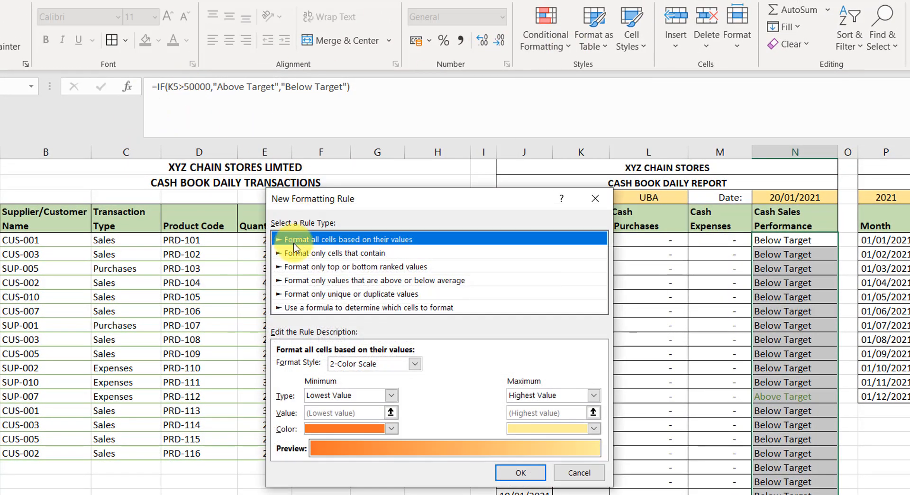
click(320, 255)
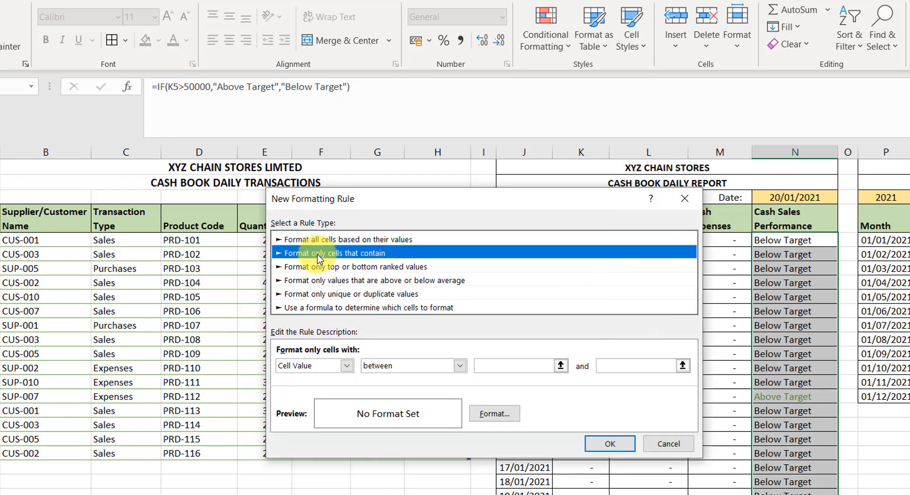
click(347, 365)
click(327, 388)
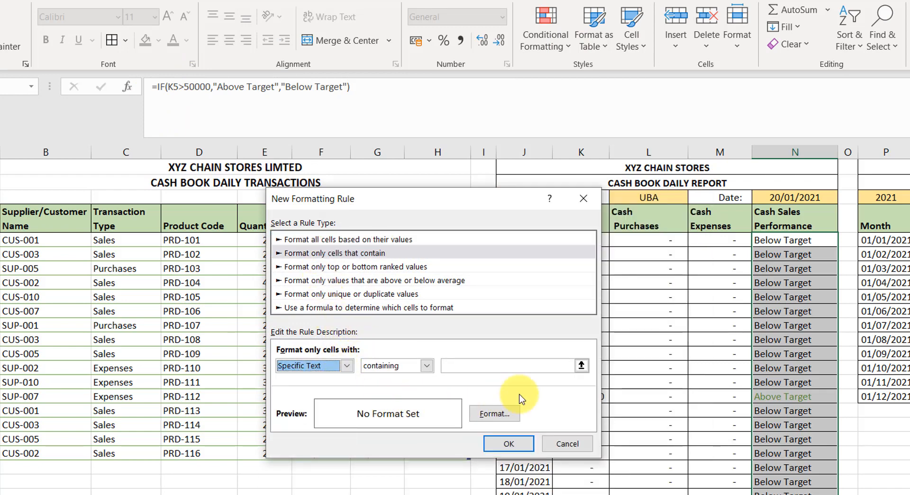
click(480, 363)
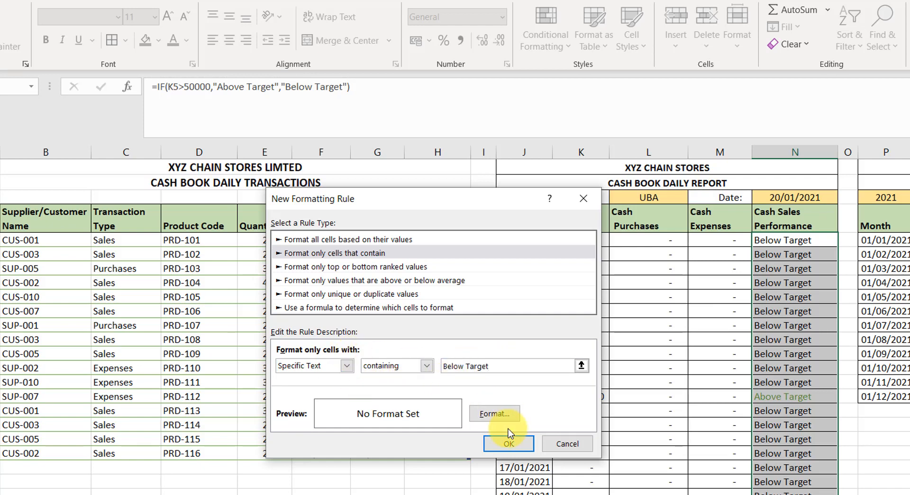
Give the "Below Target" rule the standard red font color and apply it.
click(493, 413)
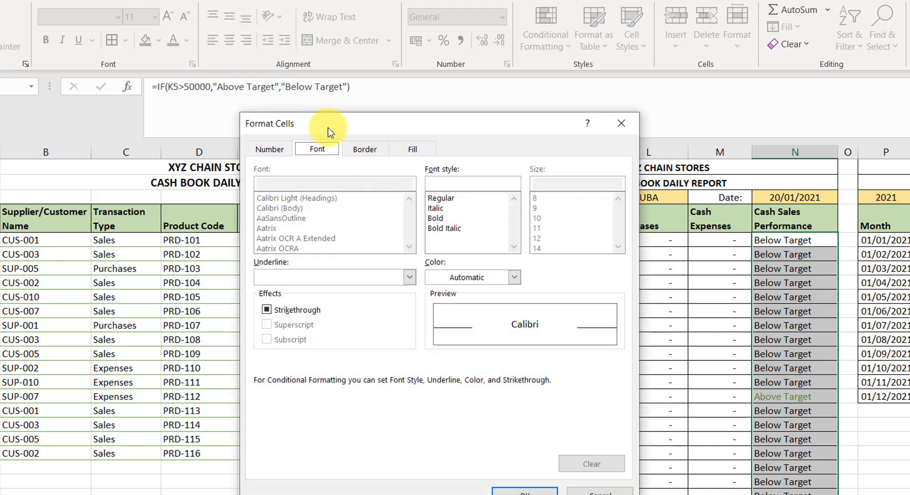
click(514, 278)
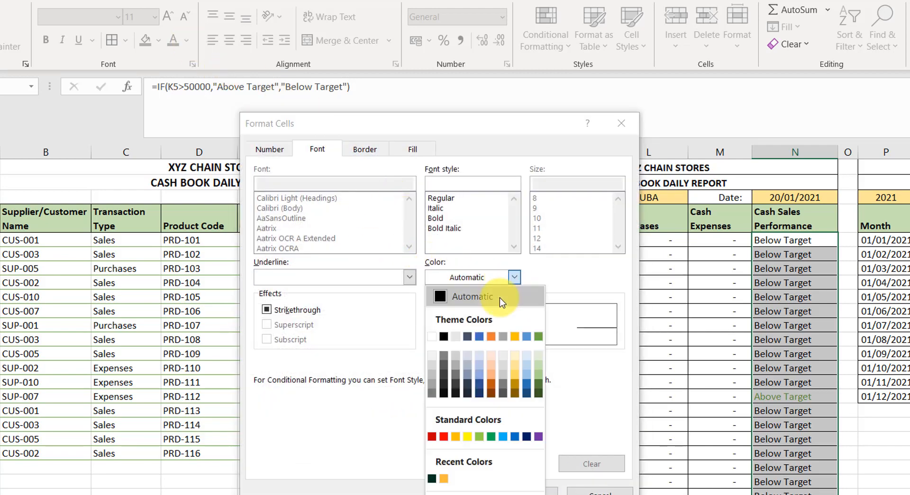
click(443, 437)
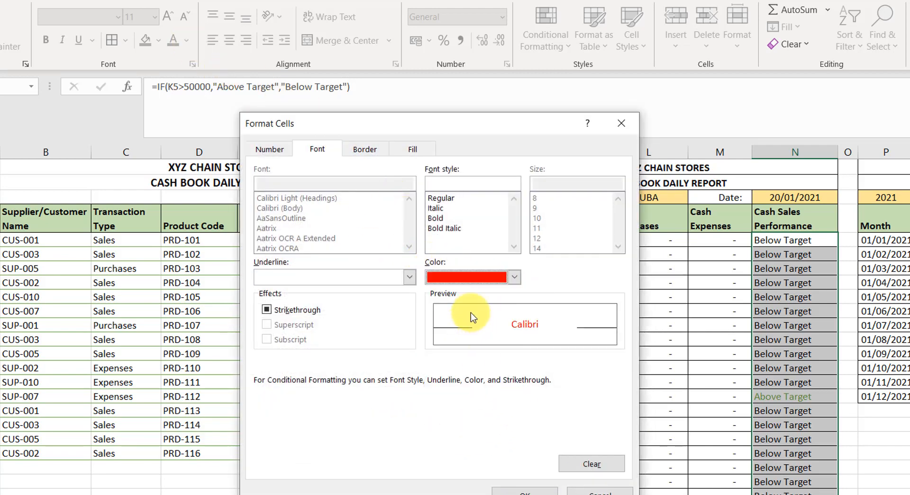
click(525, 491)
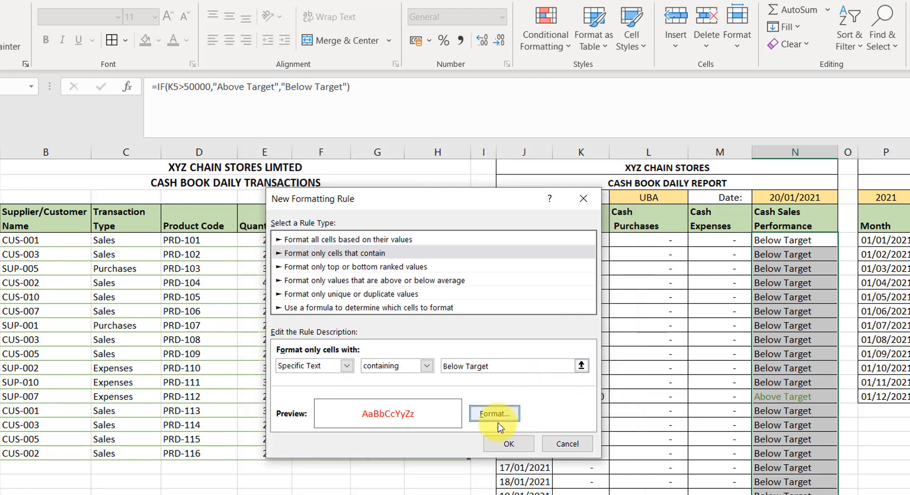
click(499, 440)
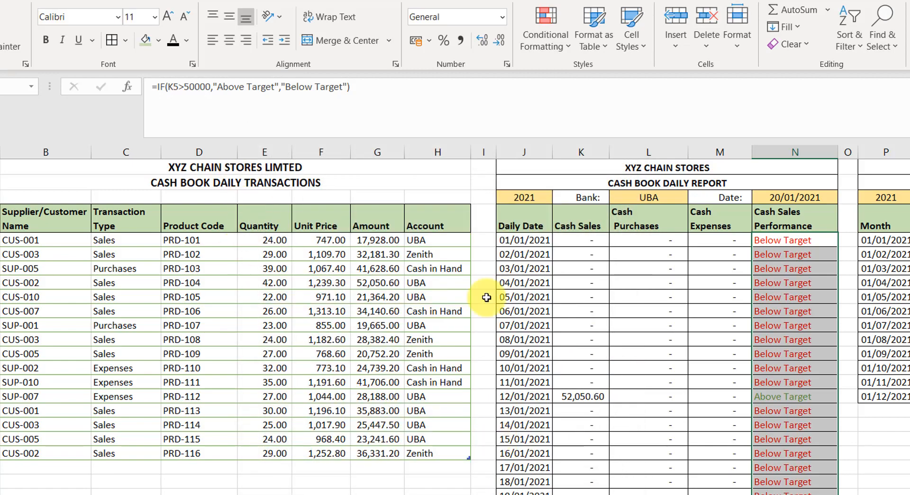
Compare the daily report's colored performance results with its Cash Sales amounts, and inspect the monthly report's first month and date cells.
click(819, 342)
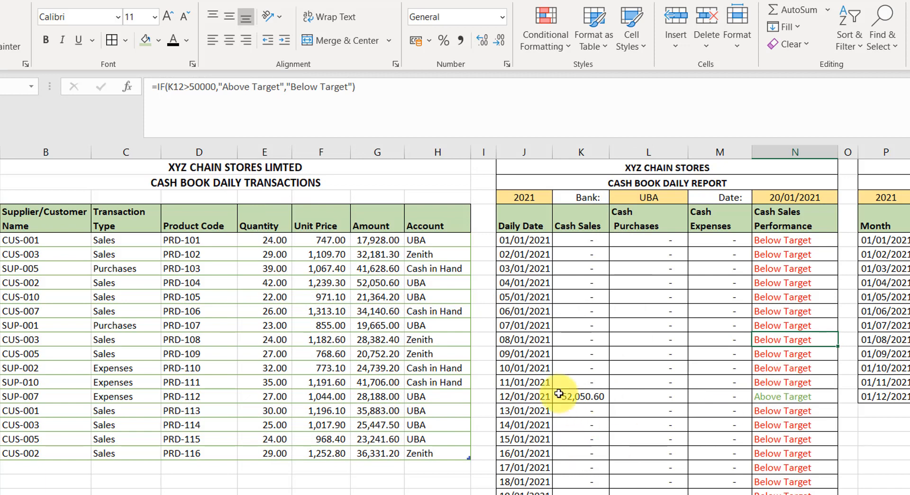
click(576, 399)
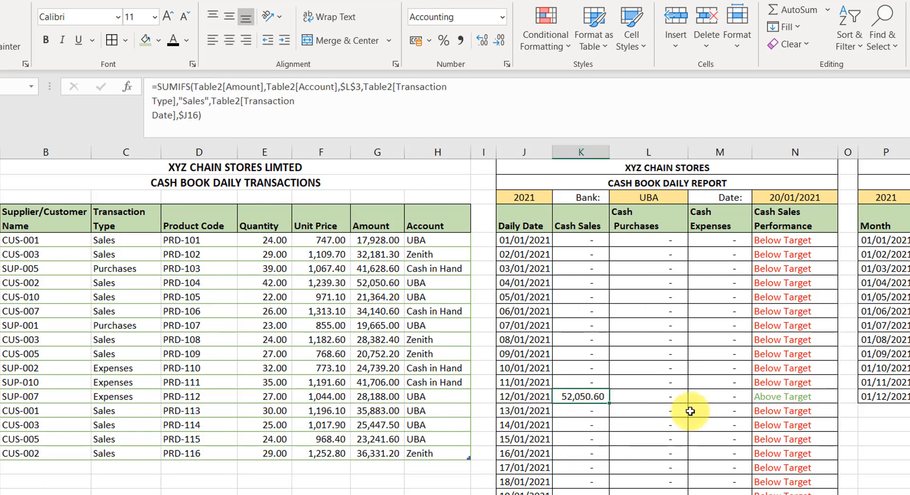
click(770, 396)
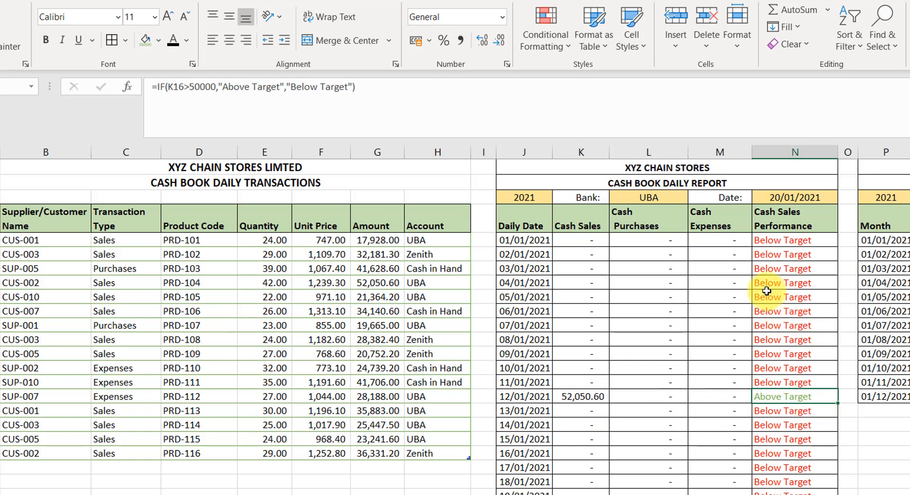
click(586, 268)
click(777, 254)
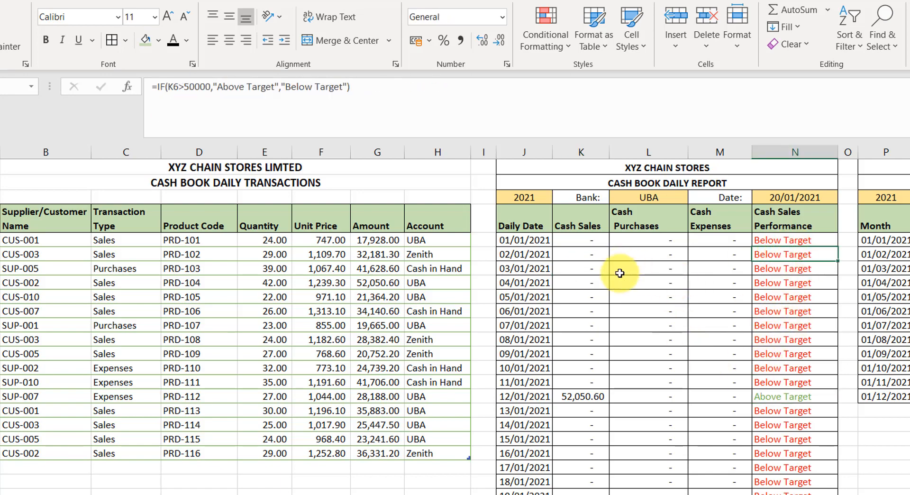
scroll(647, 421, down, 5)
scroll(645, 340, up, 5)
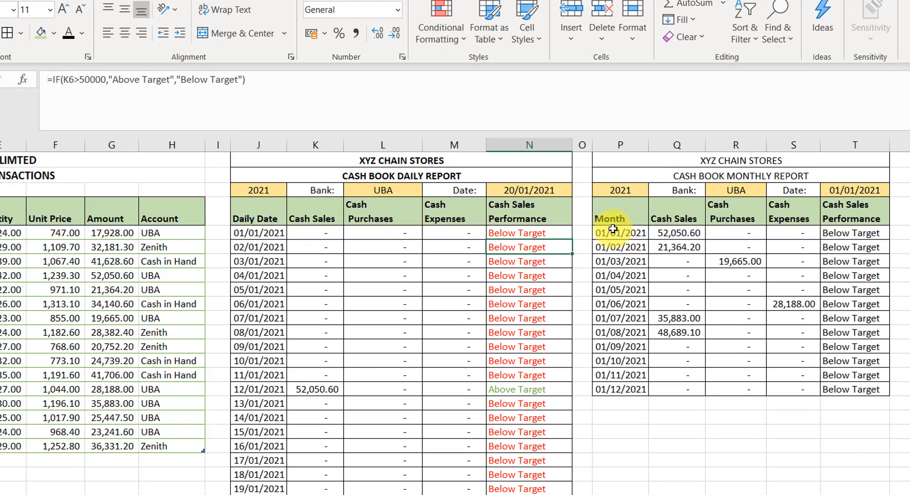
click(611, 230)
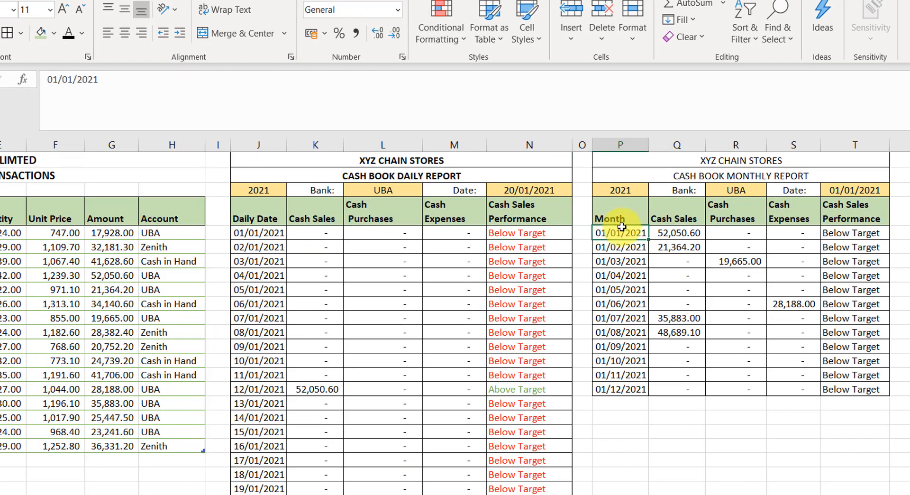
click(839, 191)
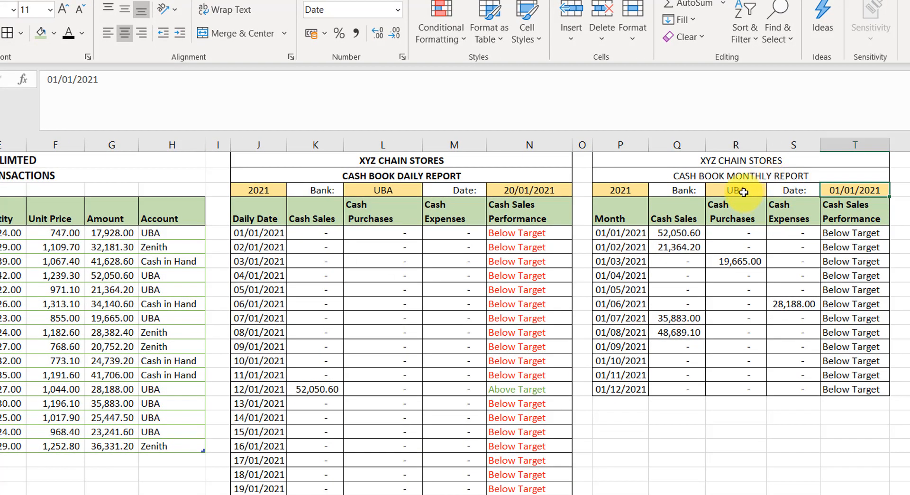
Inspect the monthly report's bank, year, month and date cells to see how the month list relates to the date.
click(752, 191)
click(620, 190)
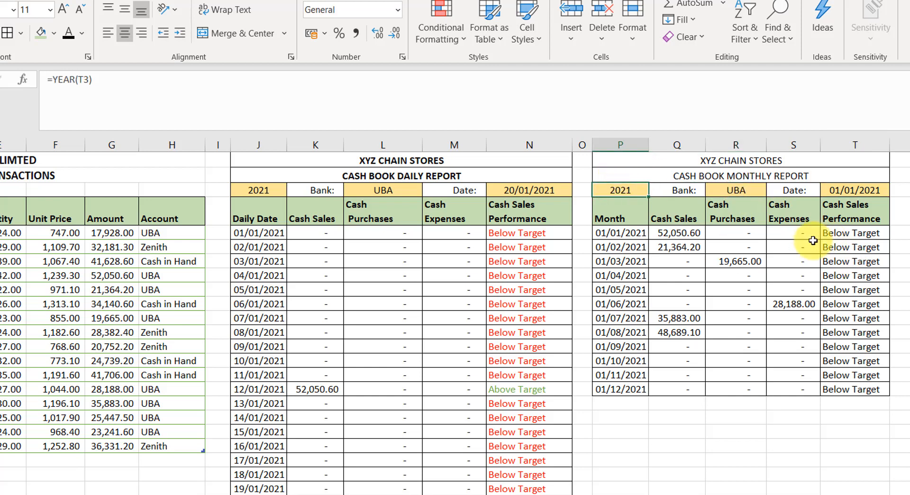
click(616, 232)
drag(616, 232, 637, 385)
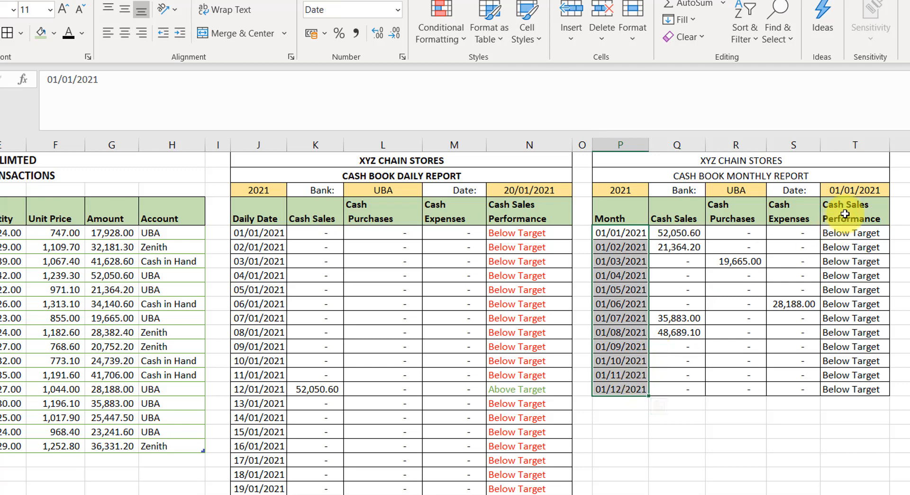
click(630, 233)
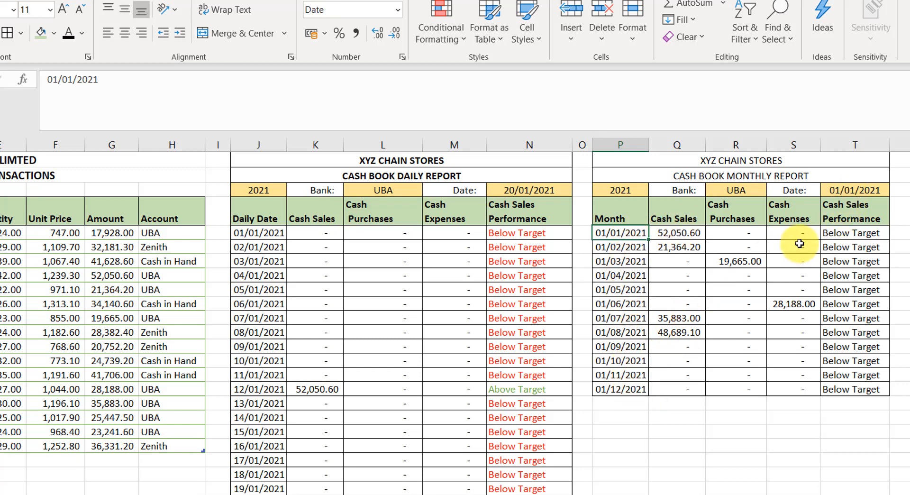
click(867, 190)
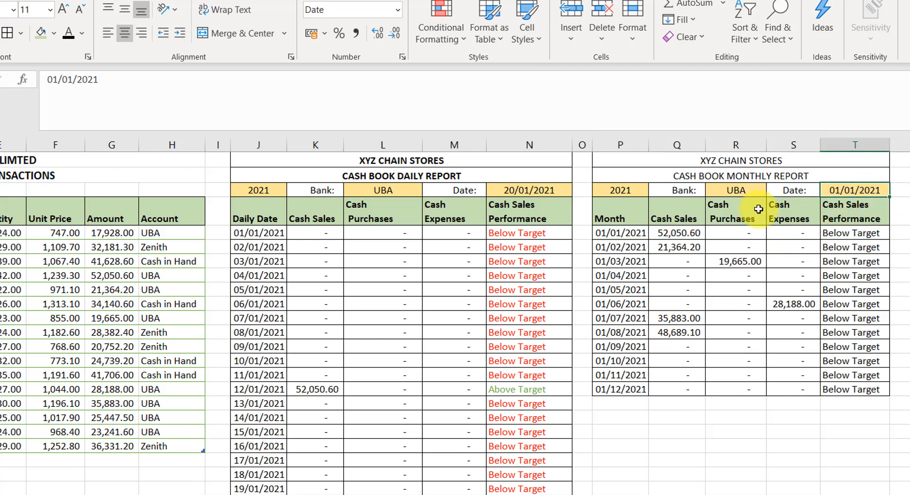
Start a DATE formula in the monthly report's first Month cell, using YEAR($T$3) as the year.
click(626, 234)
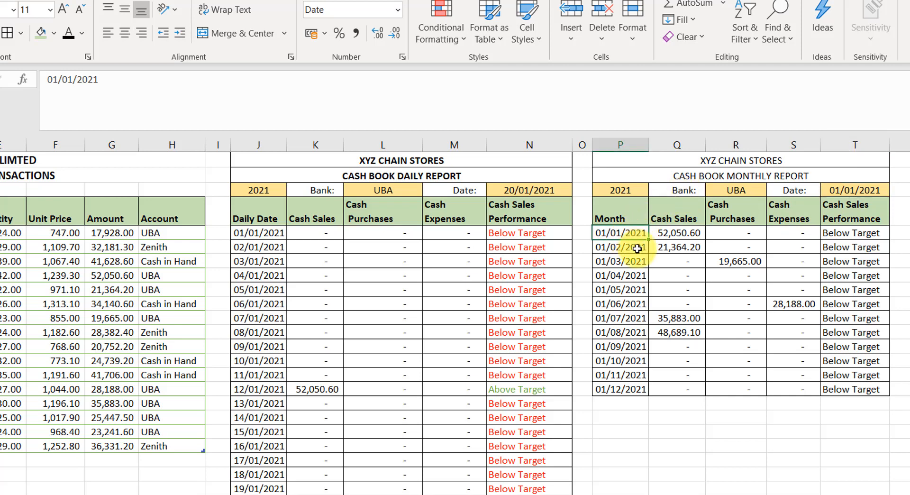
text(=)
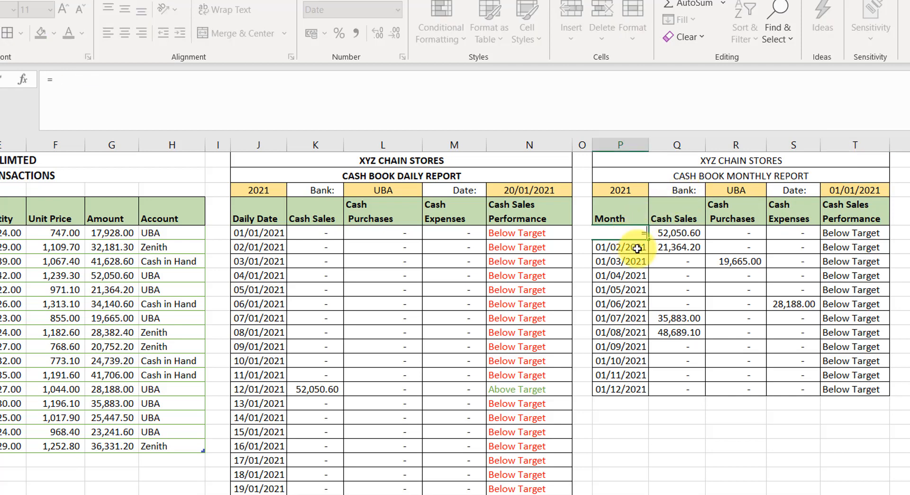
text(date)
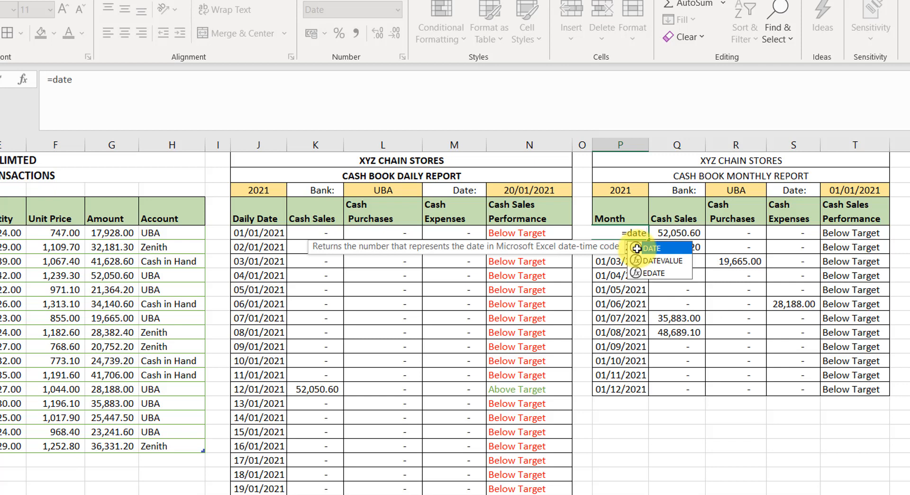
double_click(637, 249)
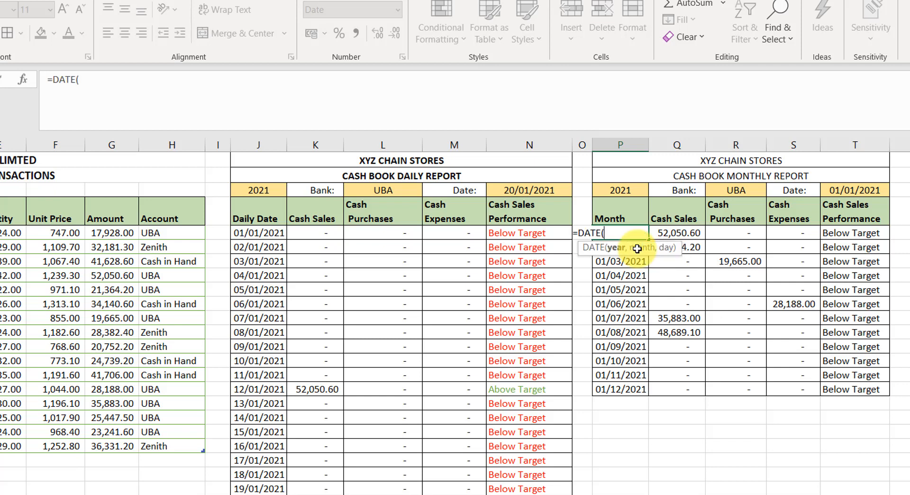
text(year)
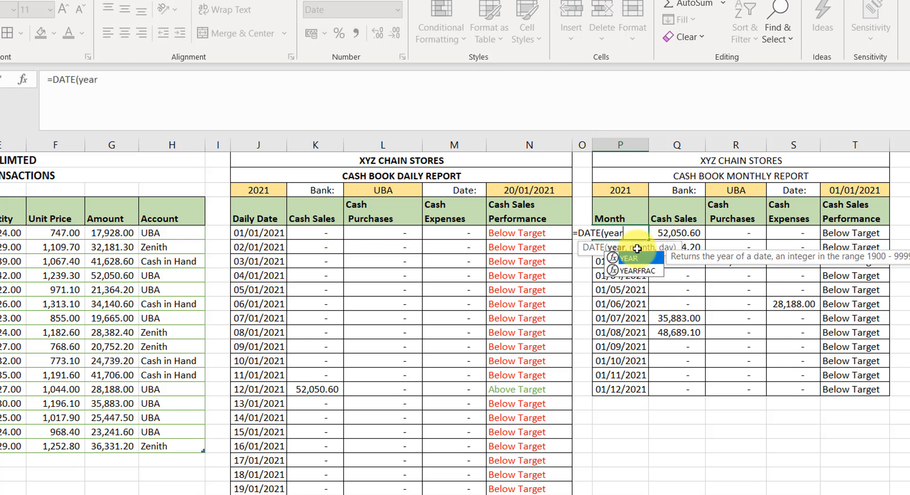
key(Tab)
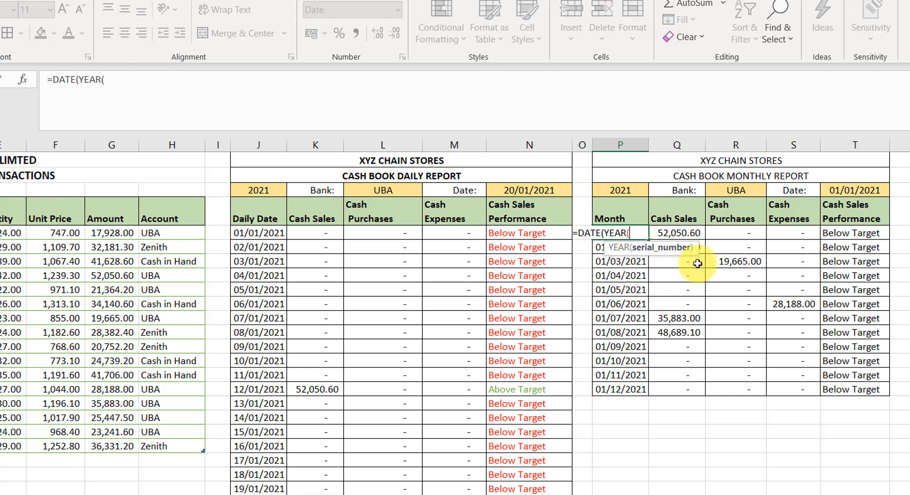
click(845, 187)
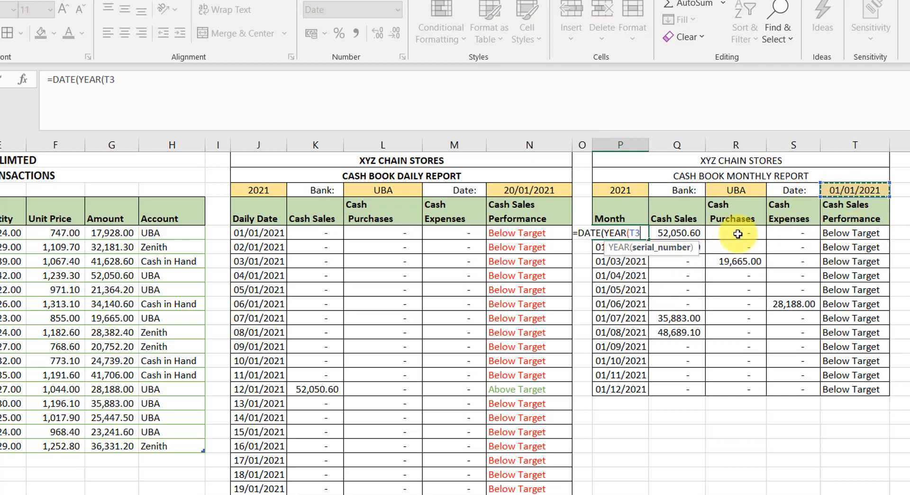
key(F4)
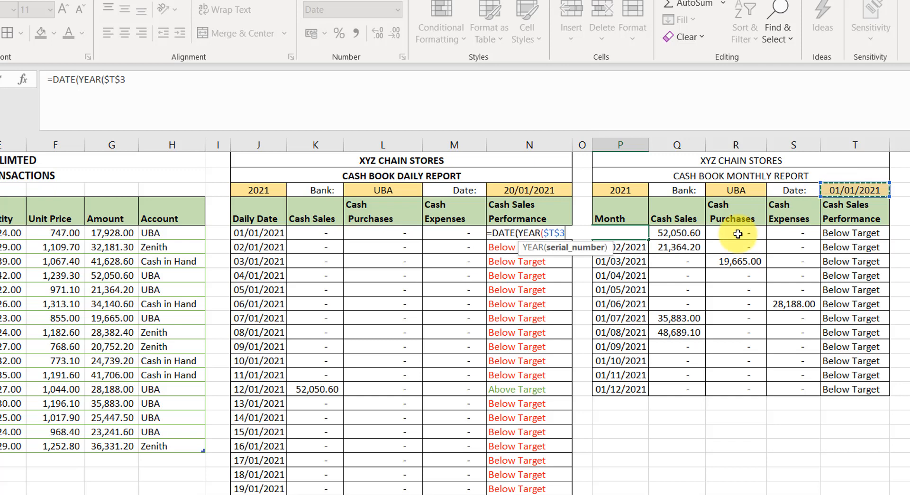
text(),)
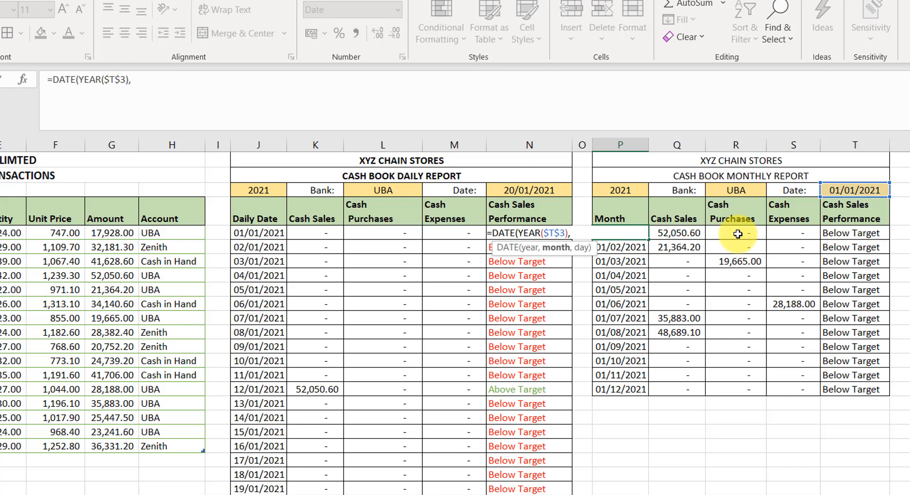
Complete the DATE formula with ROW(1:1) as the month and 1 as the day, and enter it.
text(Row)
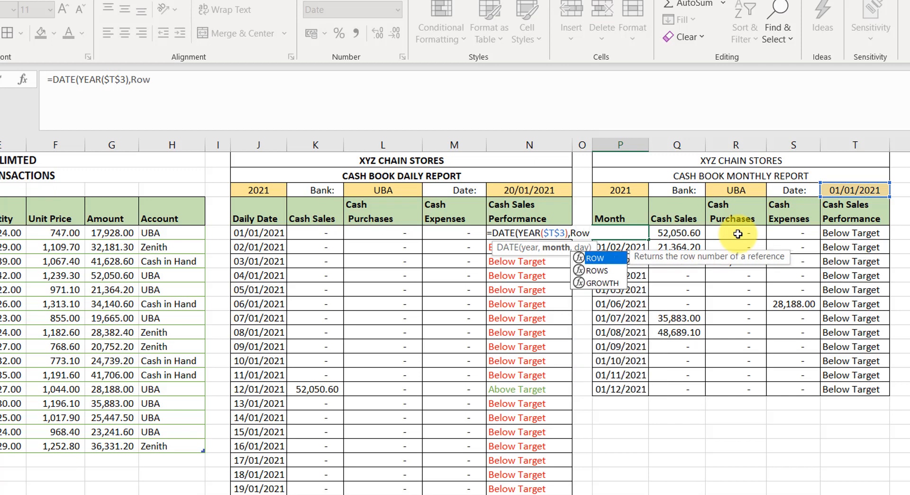
key(Tab)
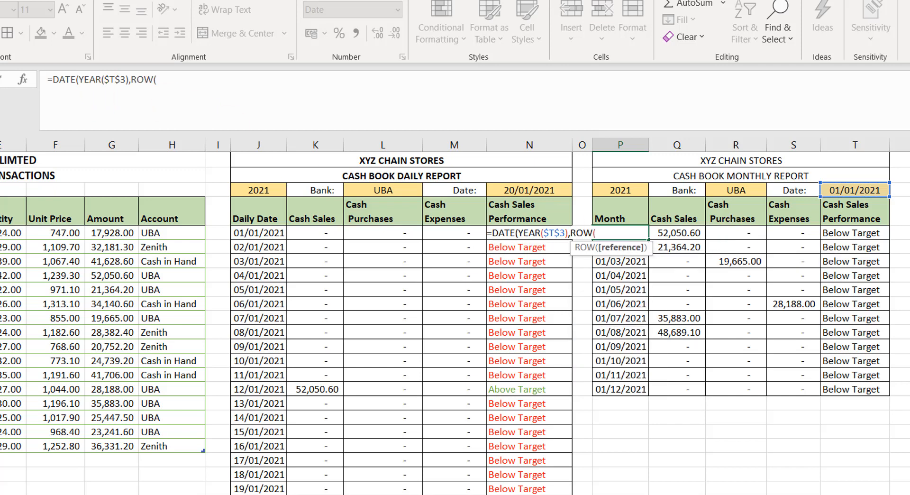
click(0, 160)
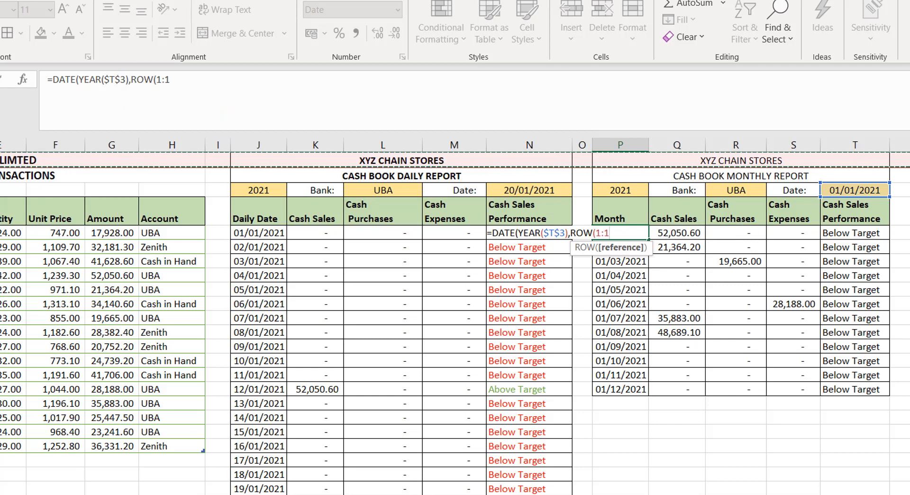
text())
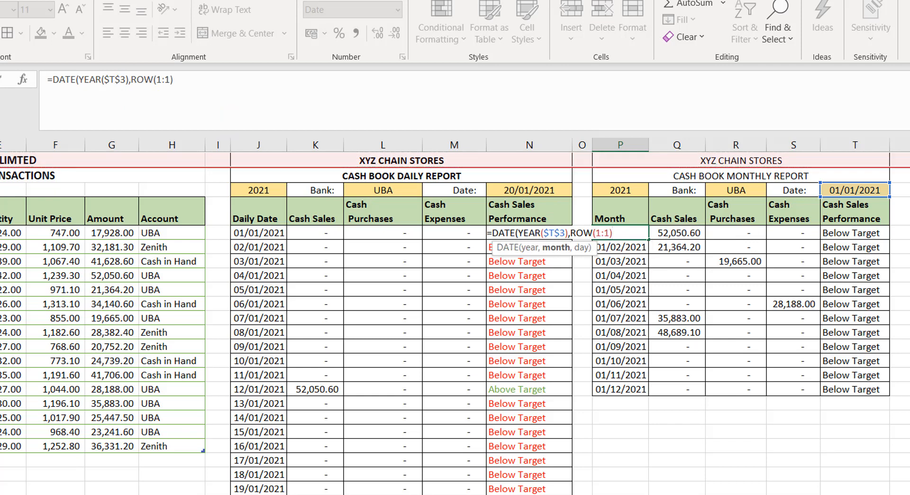
text(,1))
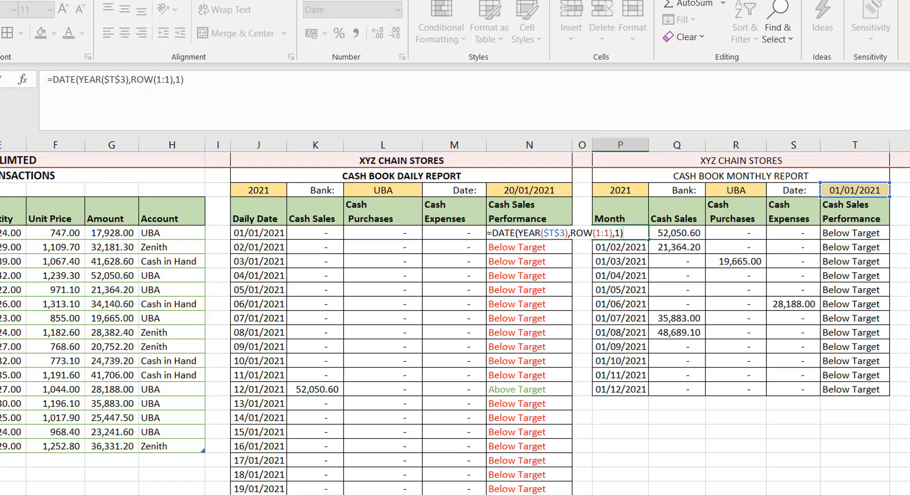
key(Return)
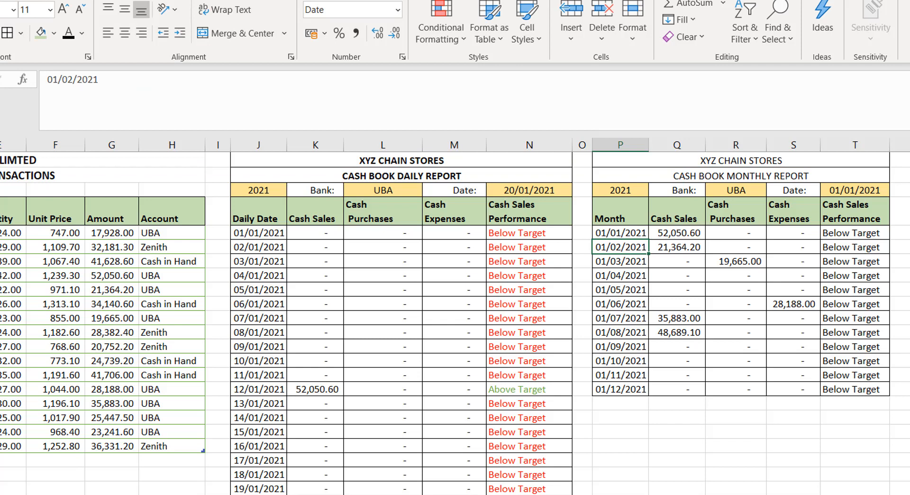
Fill the DATE formula down the monthly report's Month column through the twelfth month and check the April cell's formula.
click(638, 231)
drag(638, 230, 642, 396)
click(628, 274)
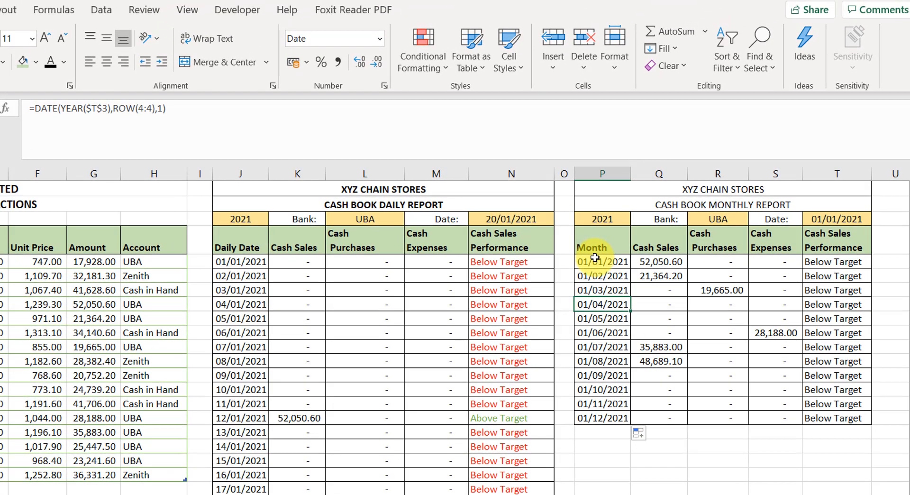
Collapse the enlarged formula bar and open the Custom number format settings for all twelve Month cells.
drag(617, 230, 610, 361)
drag(592, 389, 595, 412)
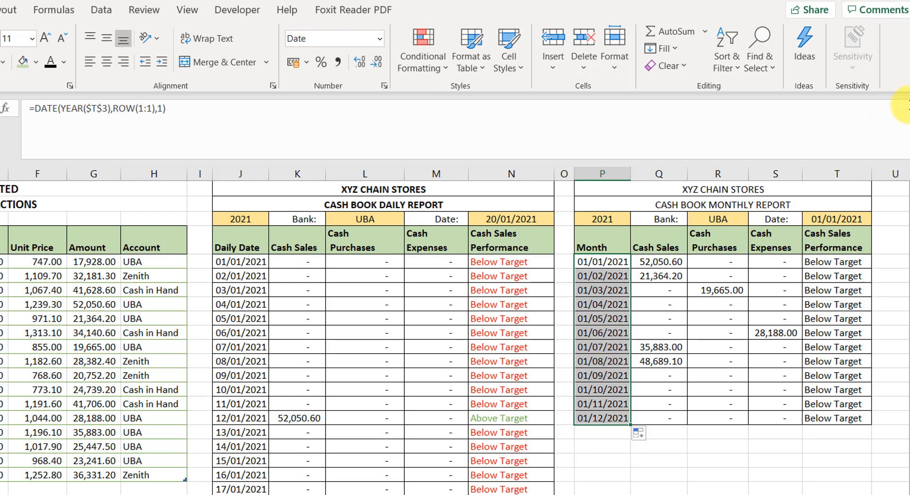
click(906, 108)
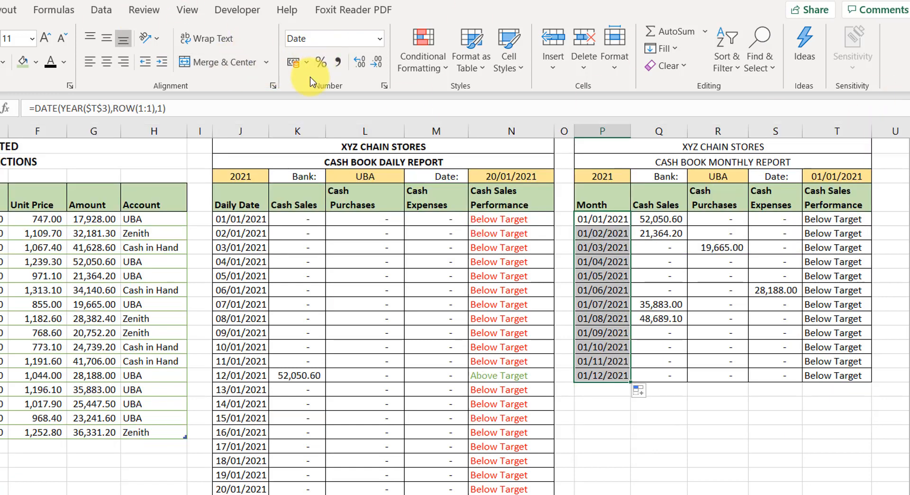
click(378, 39)
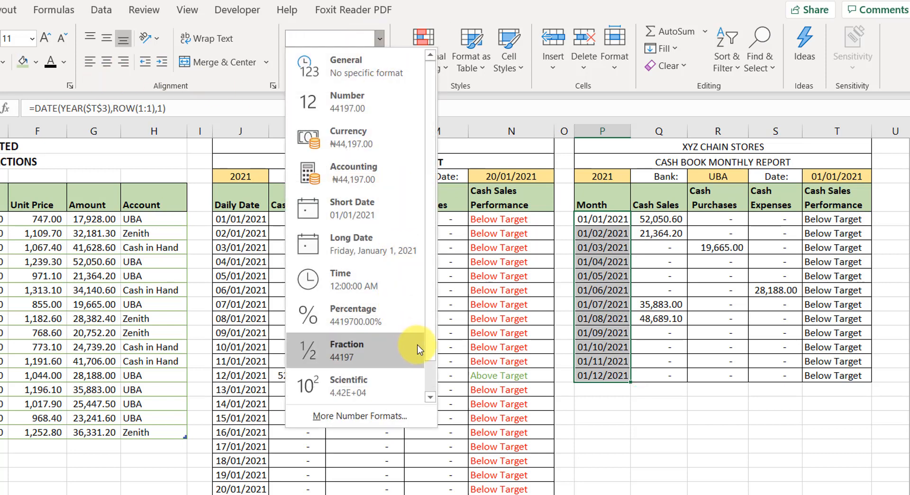
scroll(432, 398, down, 1)
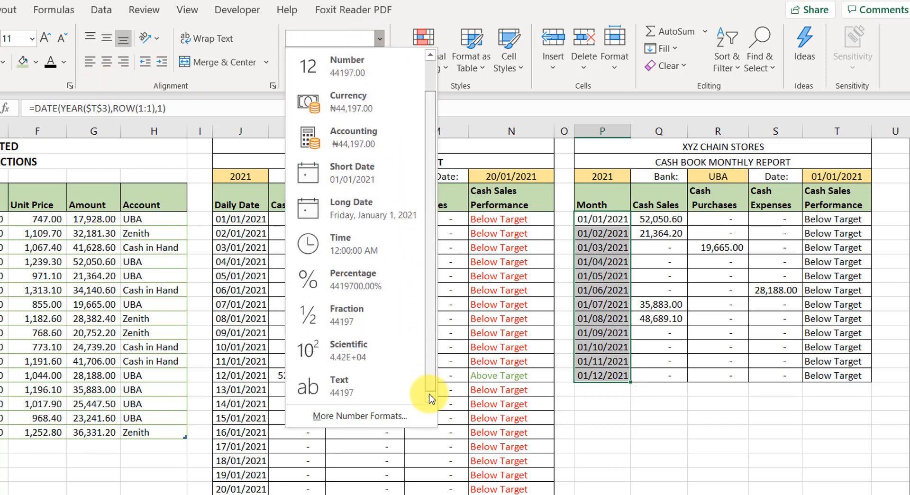
click(380, 421)
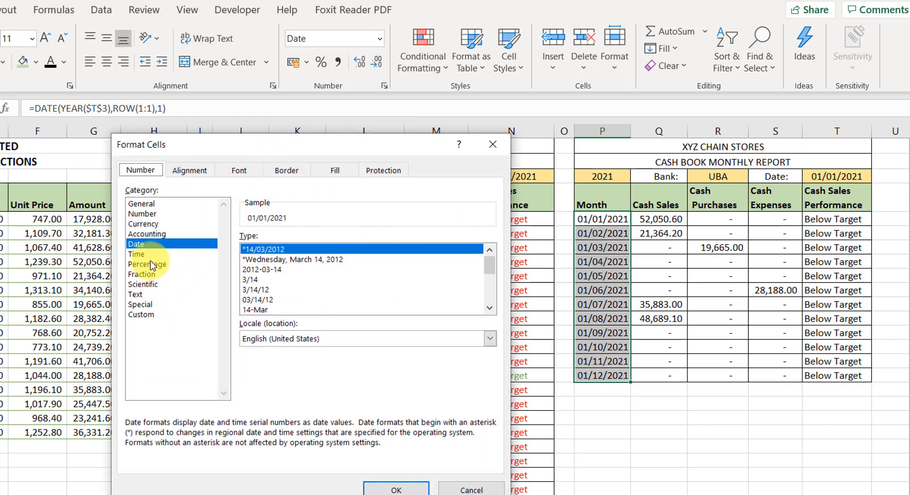
click(140, 314)
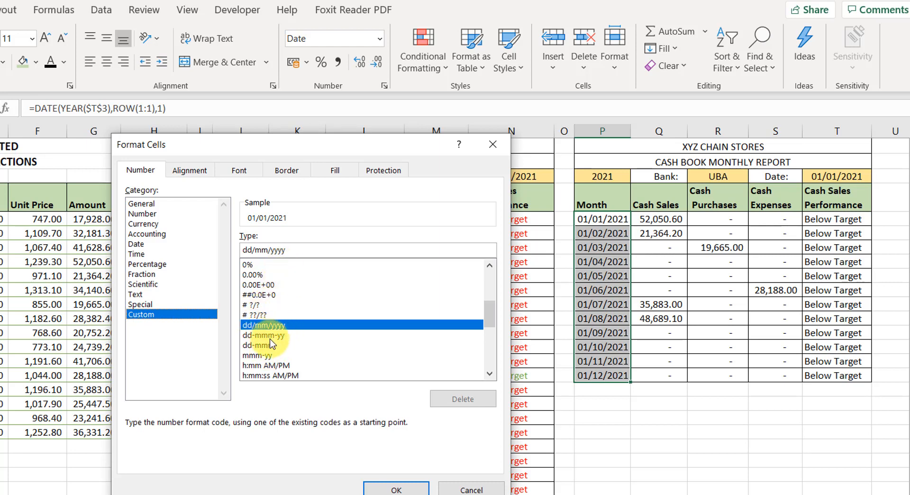
Apply the custom number format "mmm - yyyy" to the monthly report's Month cells.
drag(487, 321, 483, 345)
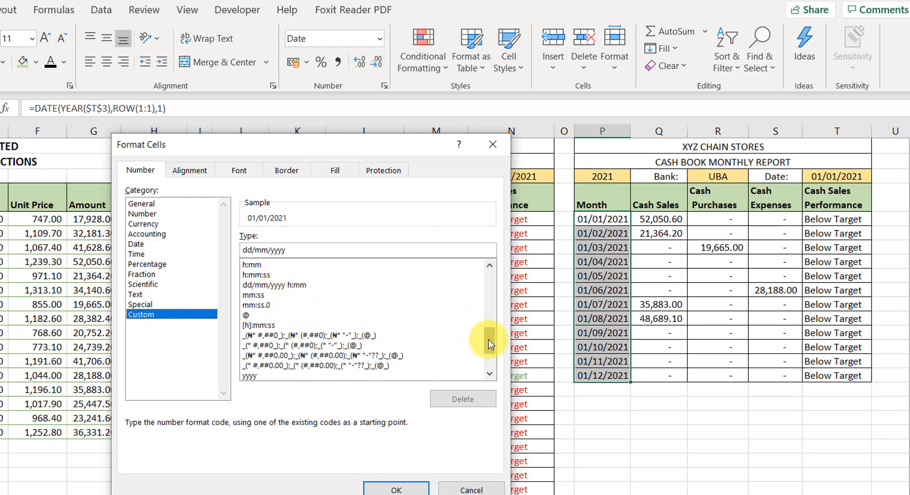
drag(489, 341, 490, 355)
click(254, 345)
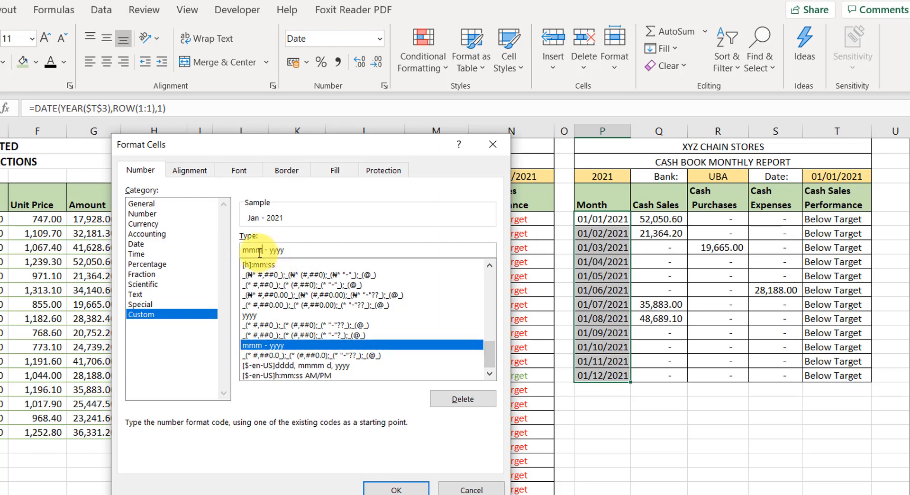
drag(294, 251, 241, 243)
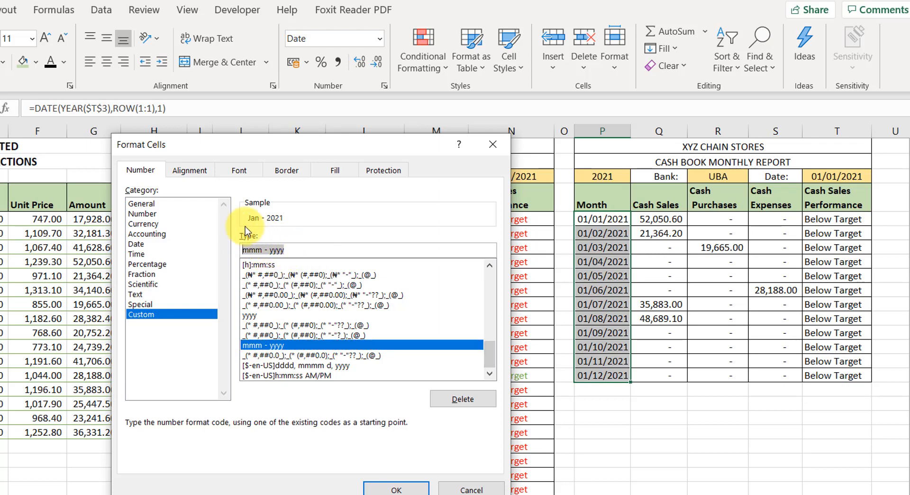
text(m)
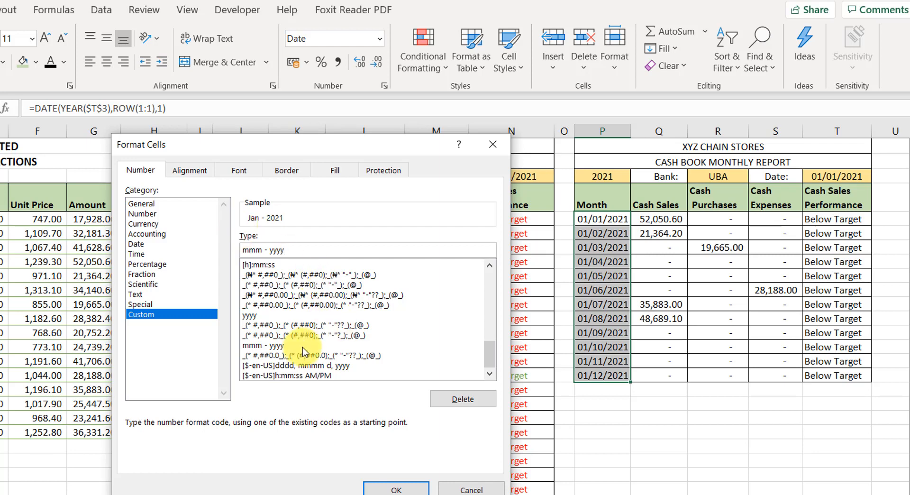
click(389, 489)
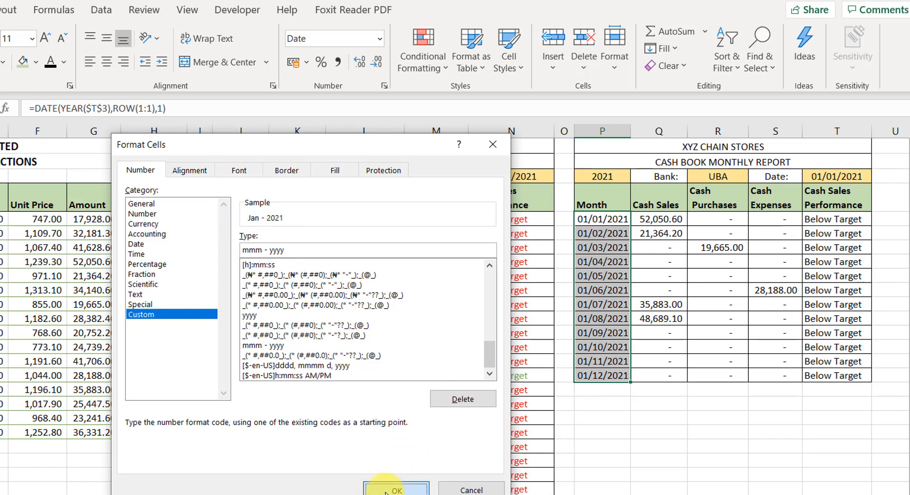
Inspect the January row's month formula and its Cash Sales, Cash Purchases and Cash Expenses cells.
click(604, 218)
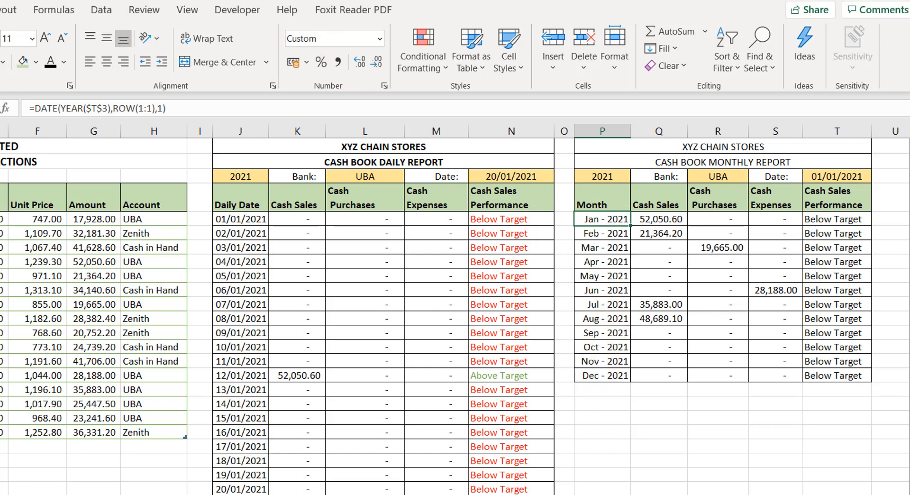
click(668, 220)
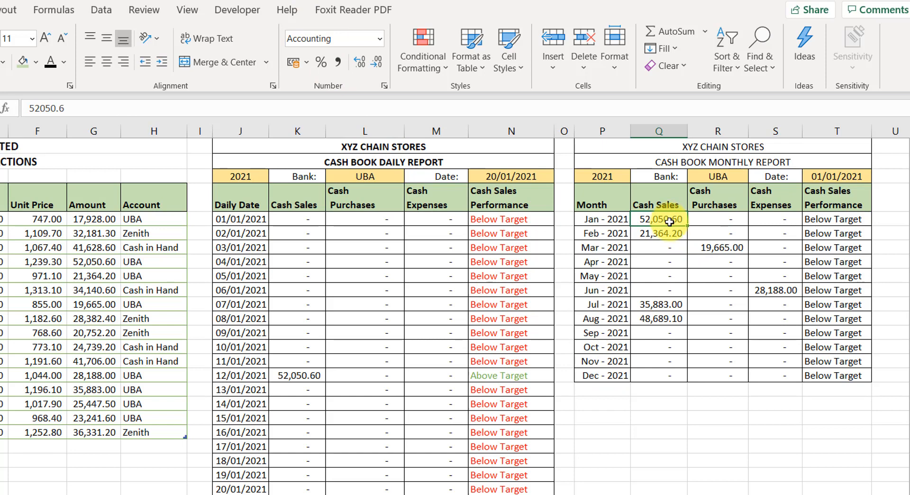
click(710, 217)
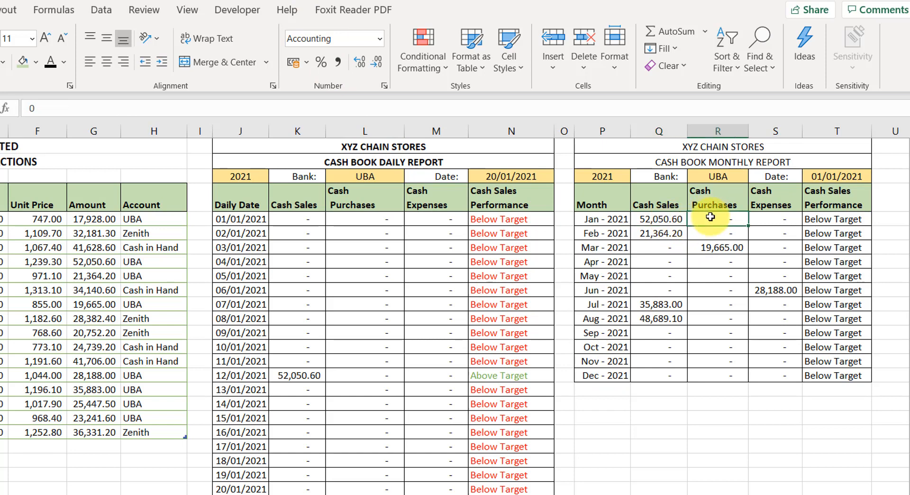
click(769, 220)
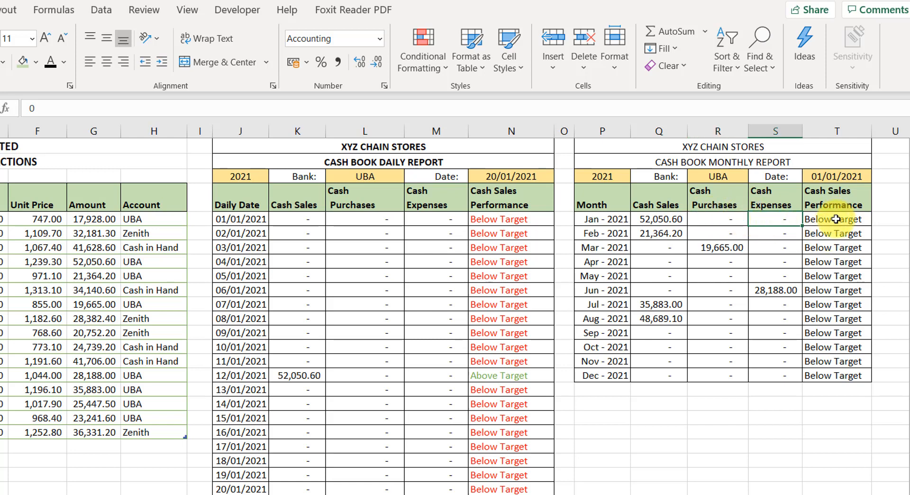
Start a SUMIFS formula in the monthly report's January Cash Sales cell with Table2[Amount] as the sum range.
click(835, 219)
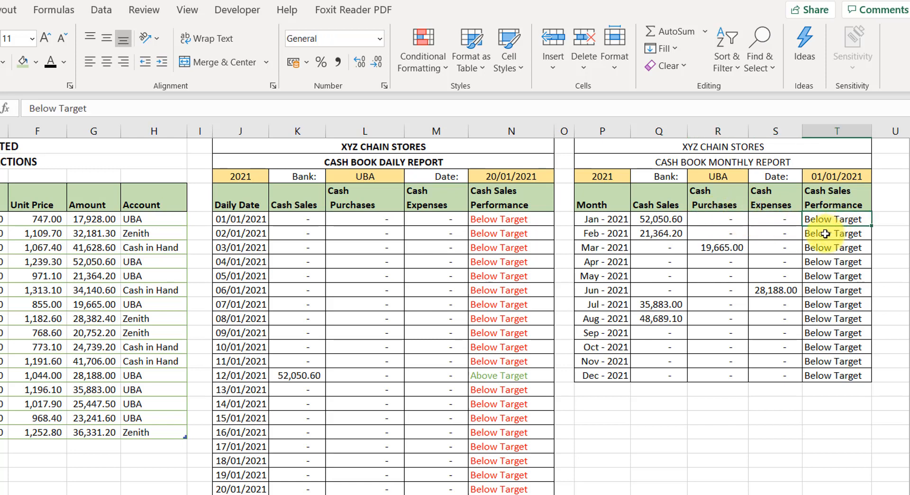
click(666, 218)
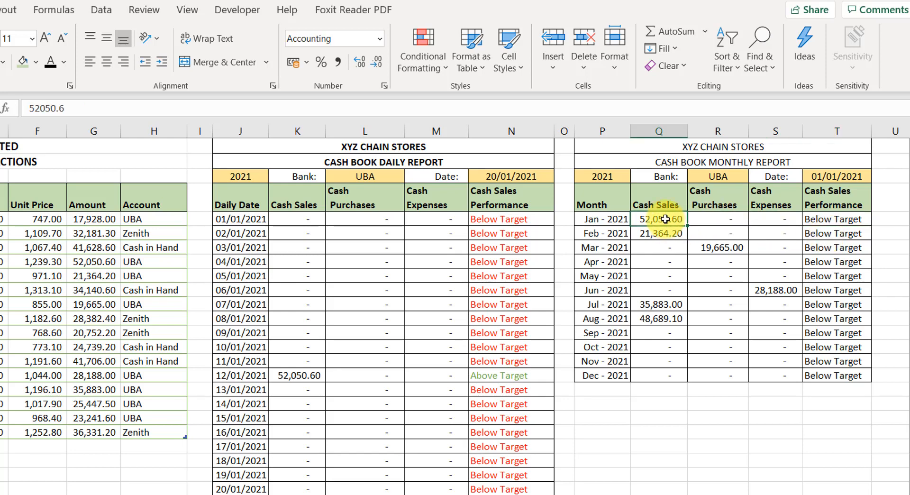
text(=)
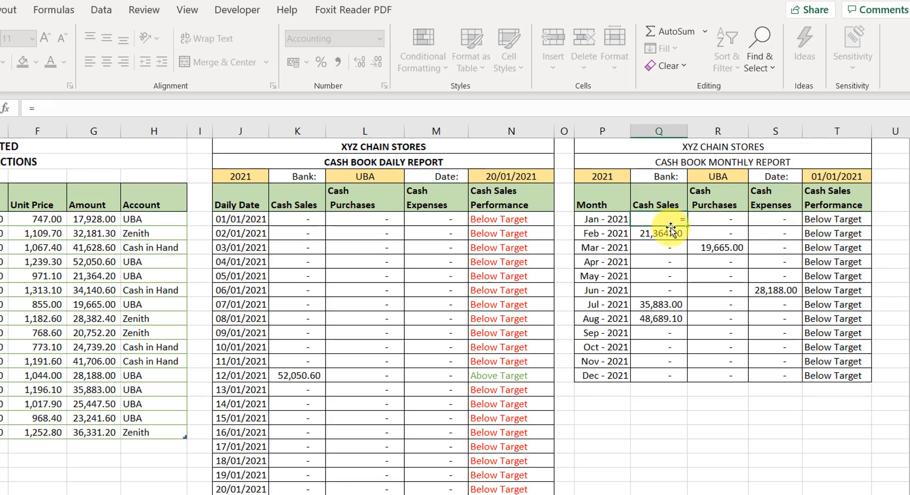
text(sumifs)
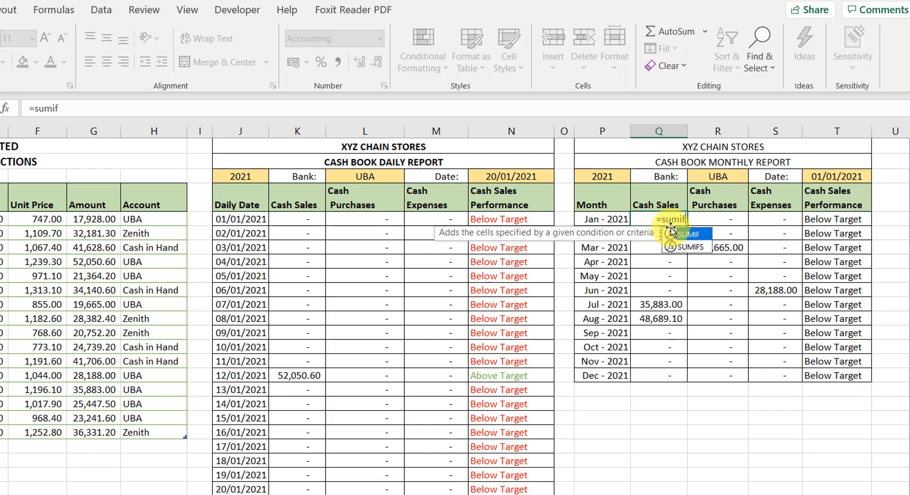
key(Tab)
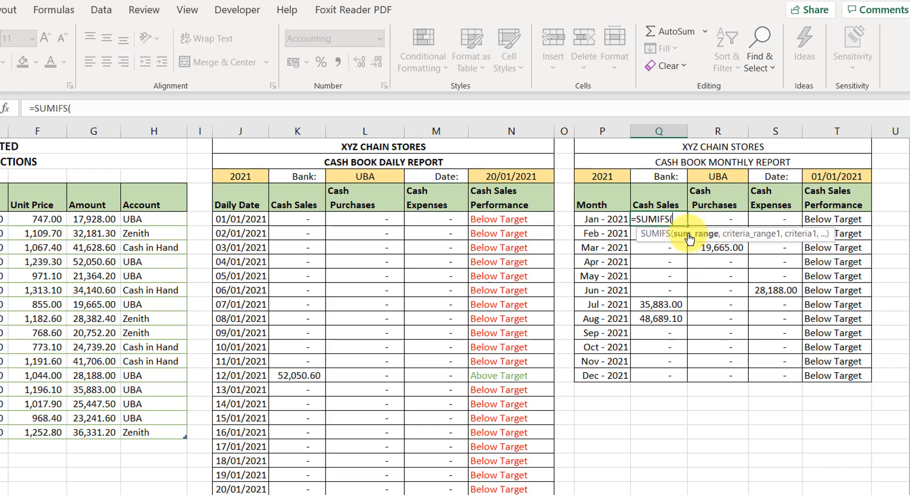
click(105, 189)
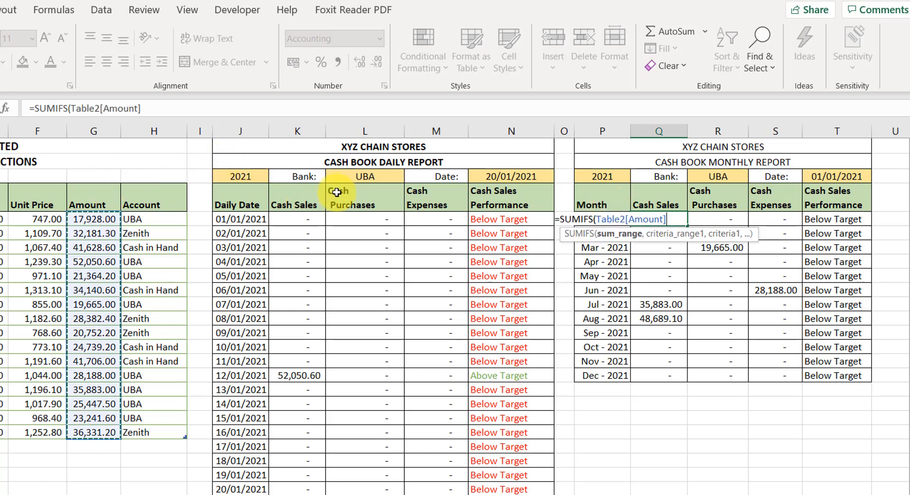
text(,)
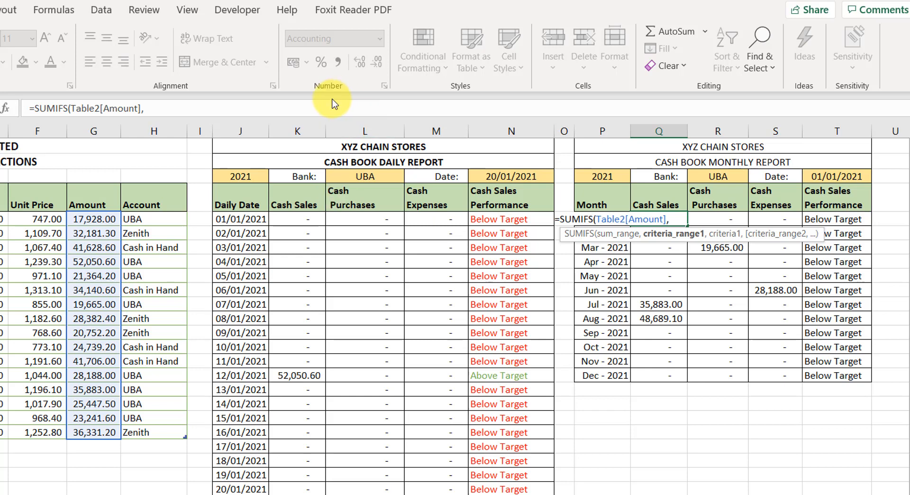
Add Table2[Account] as the first criteria range, matched to the monthly report's Bank cell as the absolute reference $R$3.
click(149, 181)
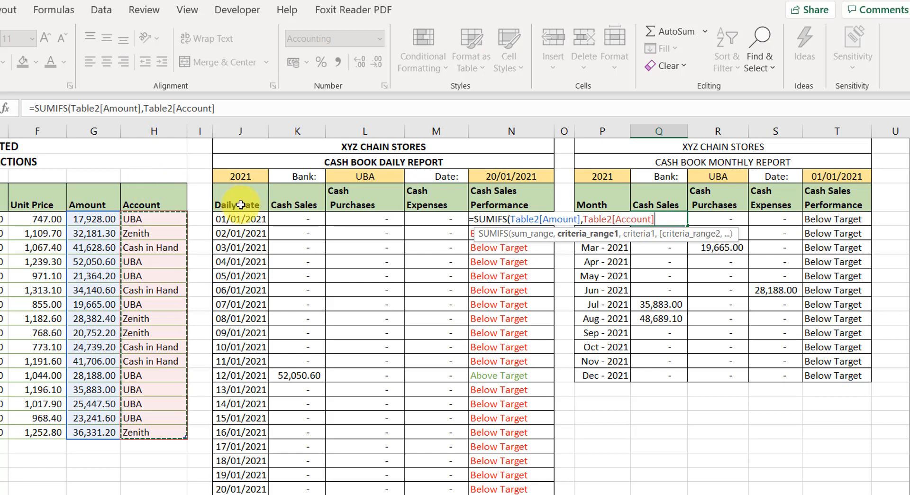
text(,)
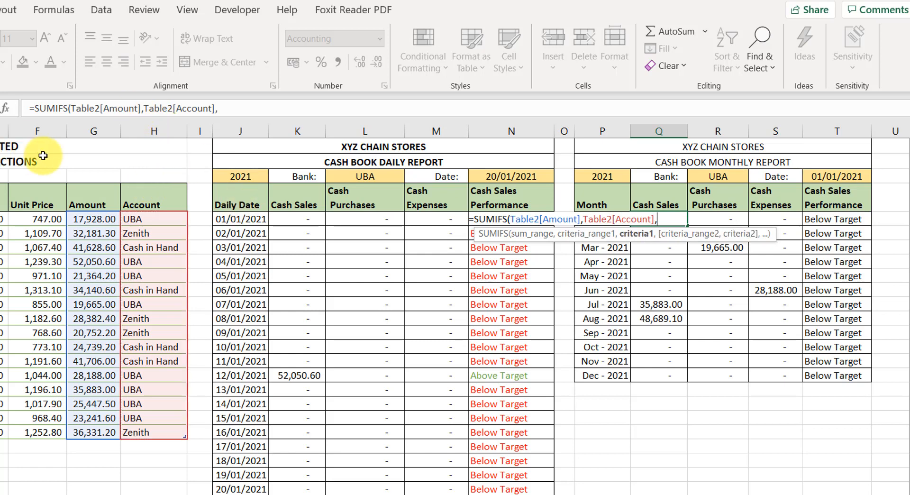
click(731, 178)
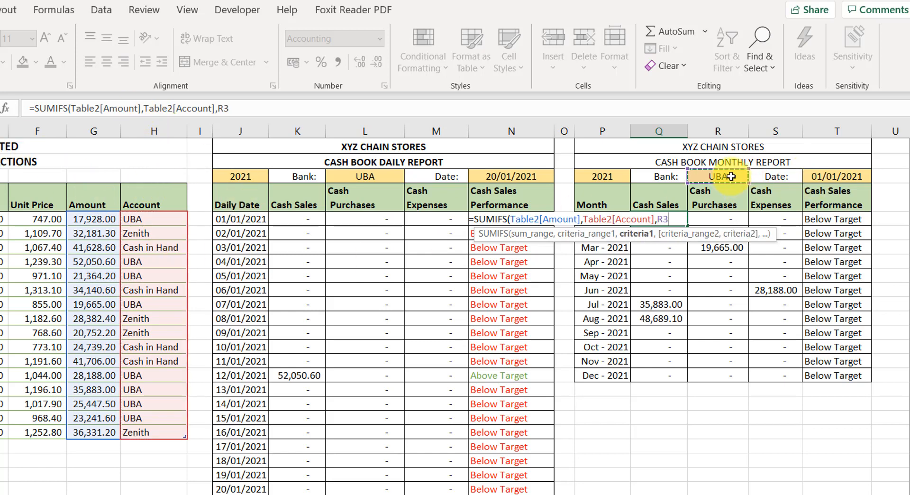
key(F4)
text(,)
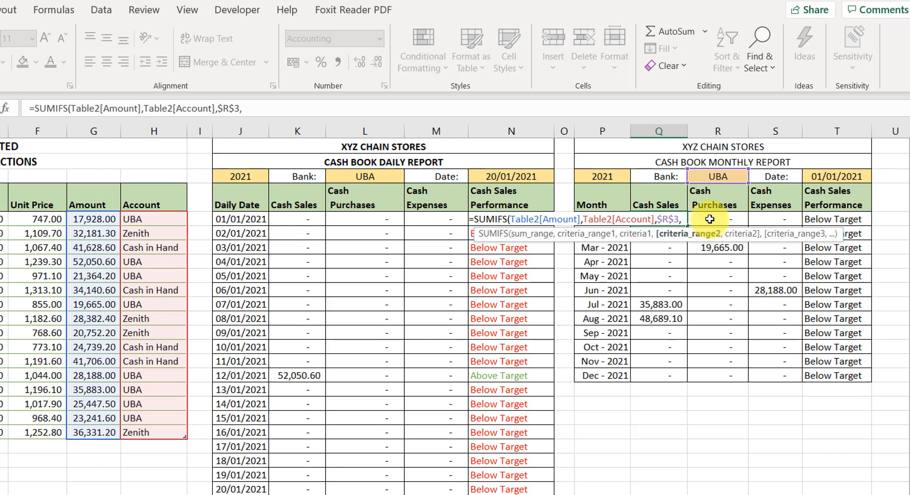
Add Table2's Transaction Type column as the second criteria range with "Sales" as its criterion.
text(table)
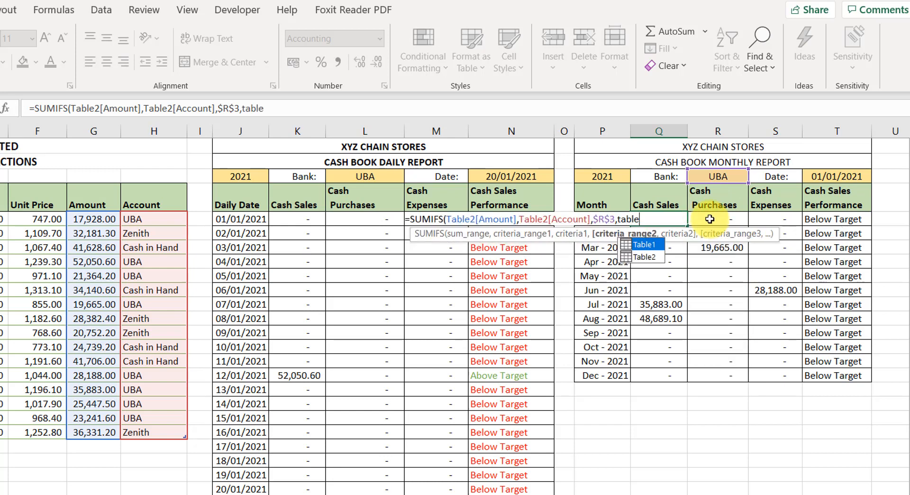
key(Down)
key(Tab)
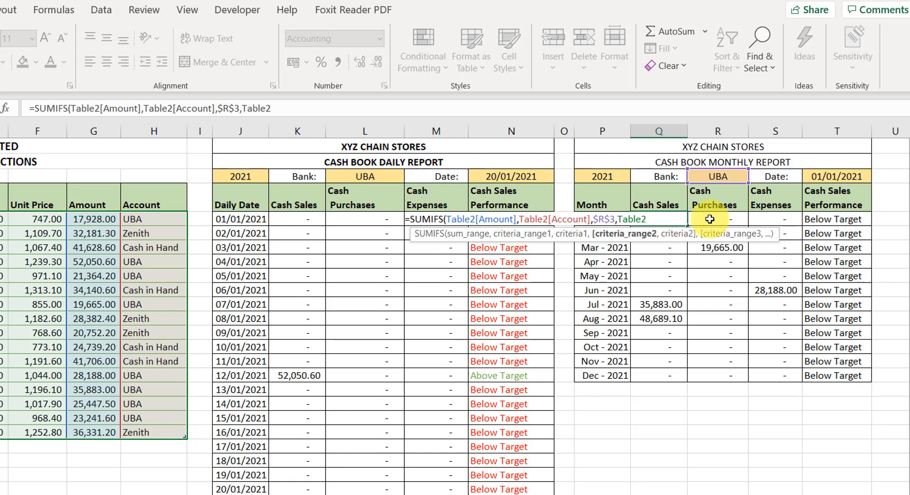
text([)
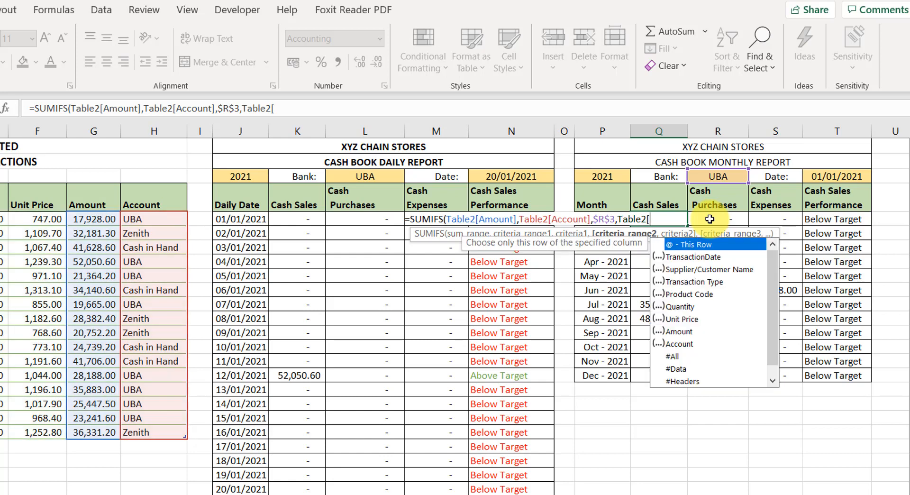
click(687, 285)
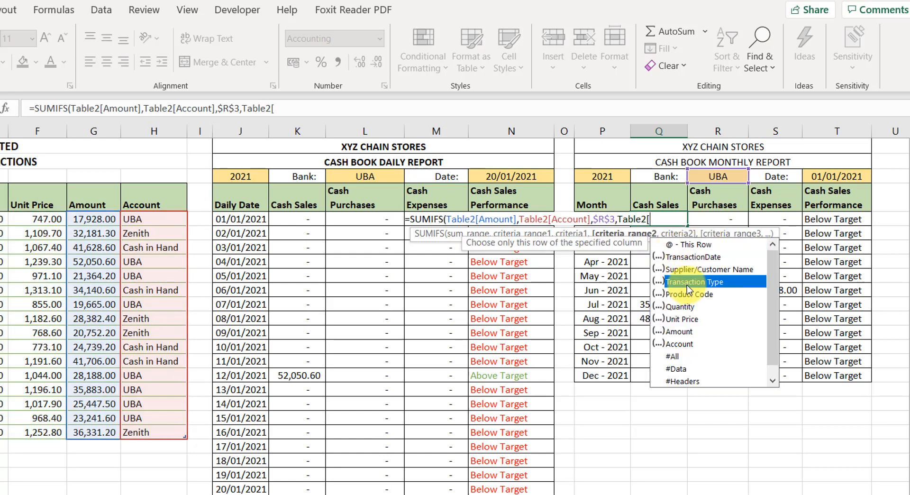
double_click(687, 285)
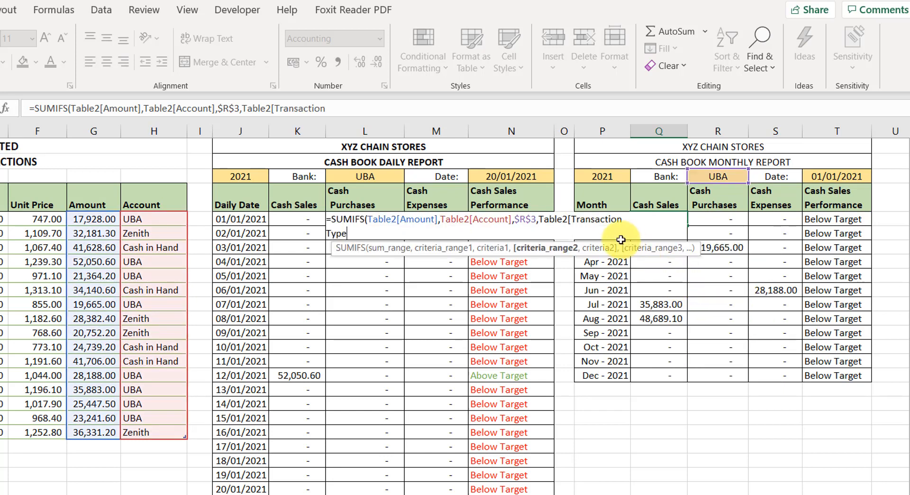
text(],)
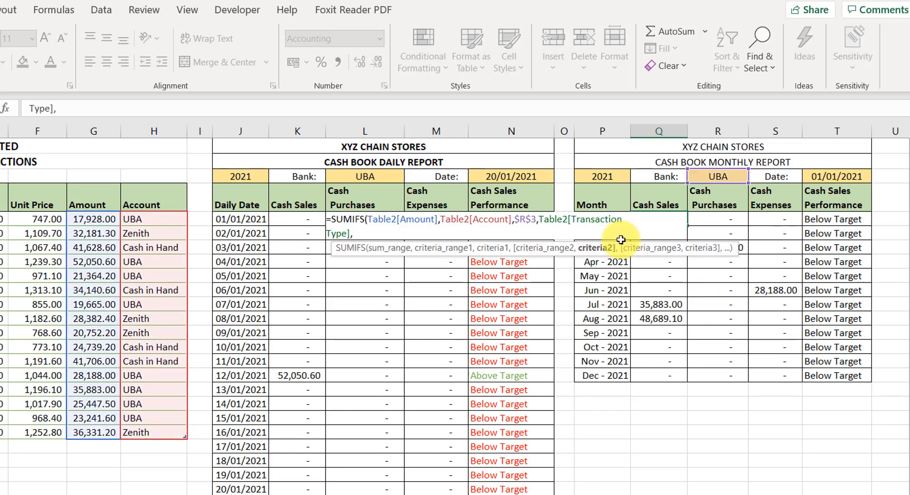
text(")
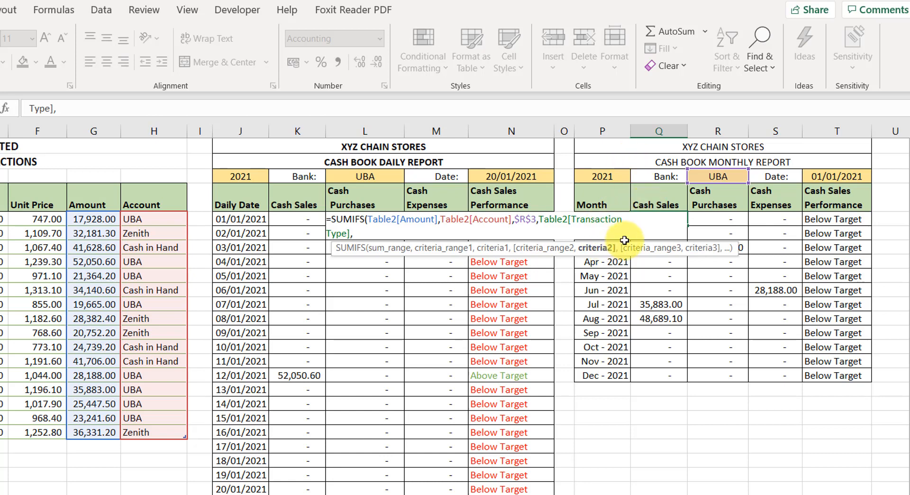
text(Sales",)
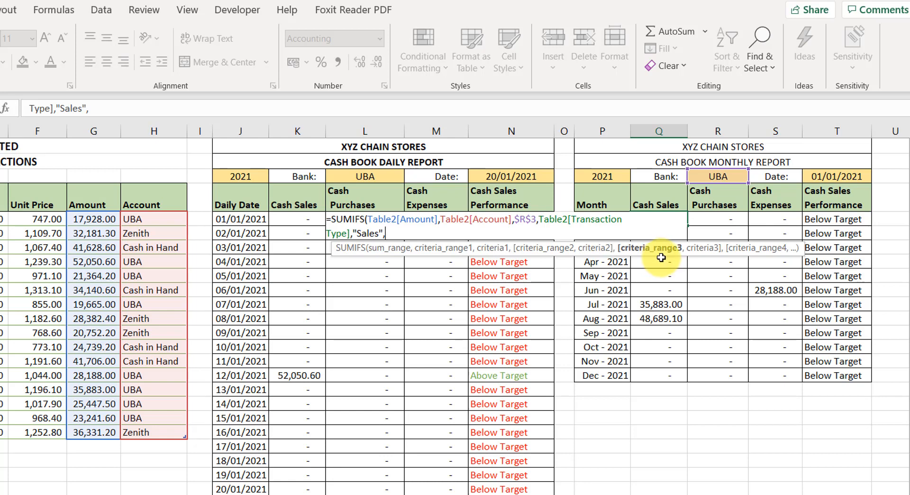
Add Table2's Transaction Date column as the third criteria range of the SUMIFS formula.
text(table)
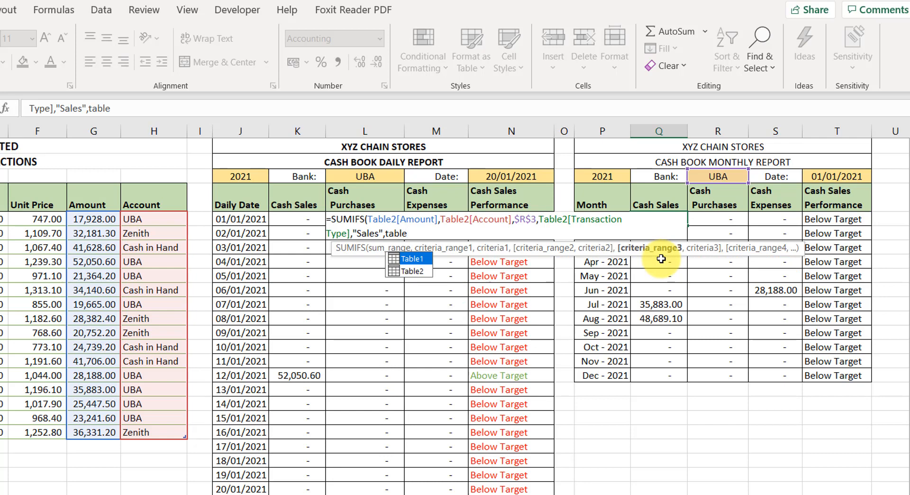
key(Down)
key(Tab)
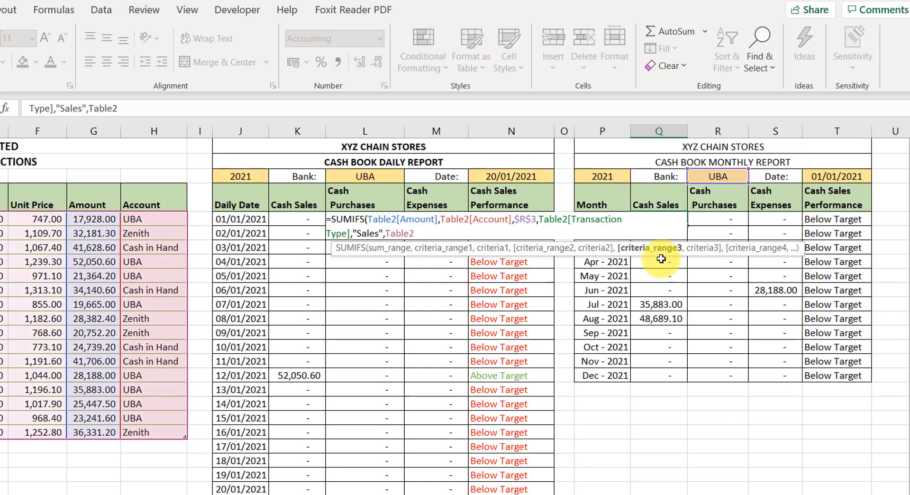
text([)
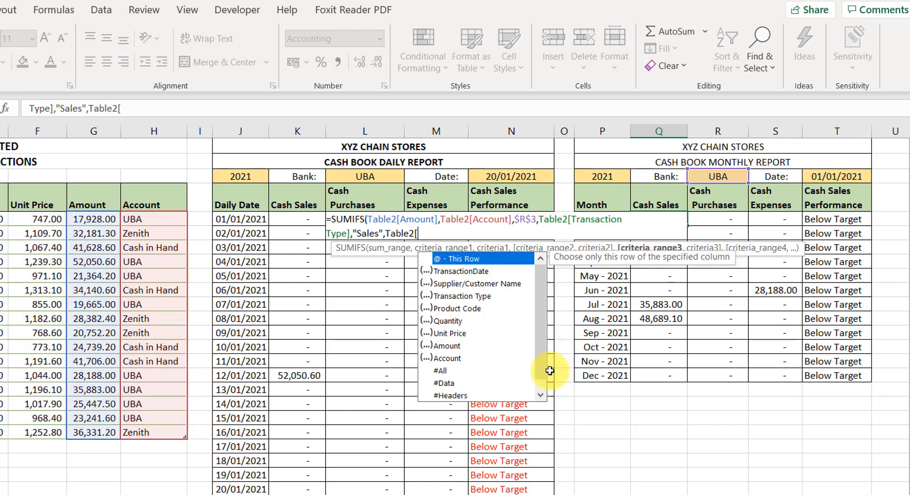
click(472, 272)
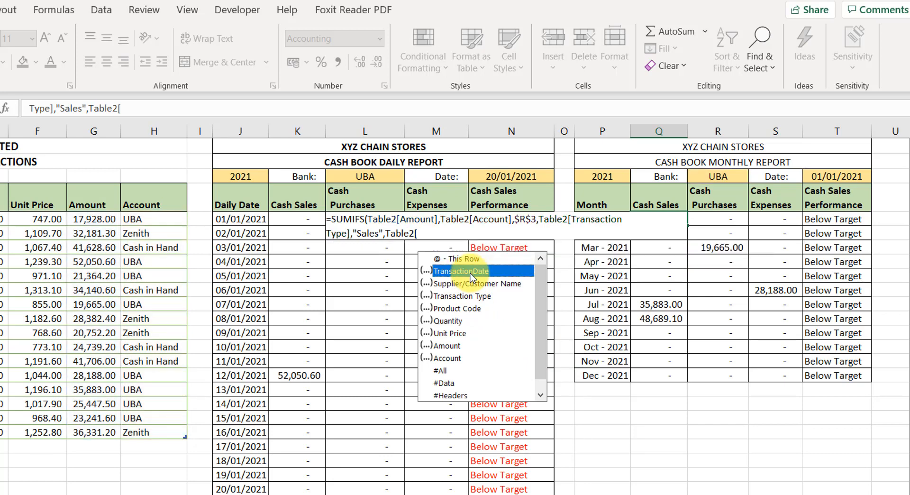
double_click(472, 272)
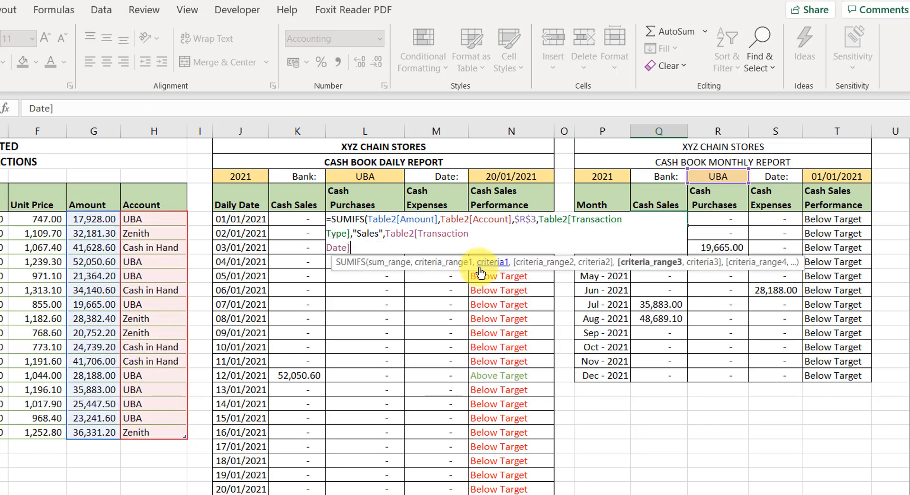
text(,)
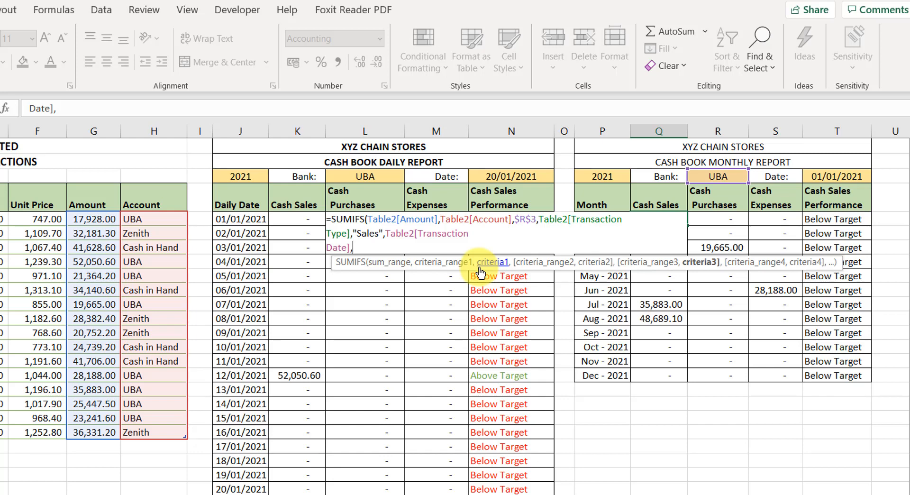
Set the third criterion to ">="&P5 so it counts dates from the start of the January month cell.
text(">="&)
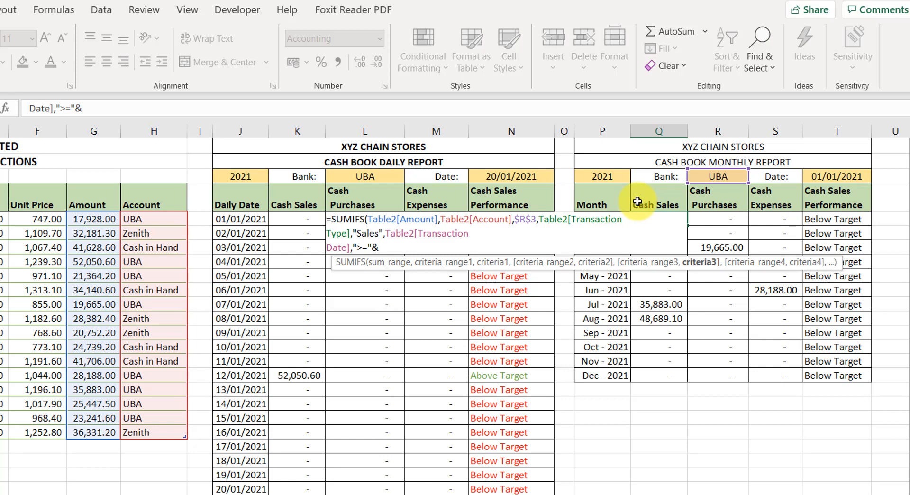
text(p5)
text(,)
key(BackSpace)
key(BackSpace)
key(BackSpace)
text(P)
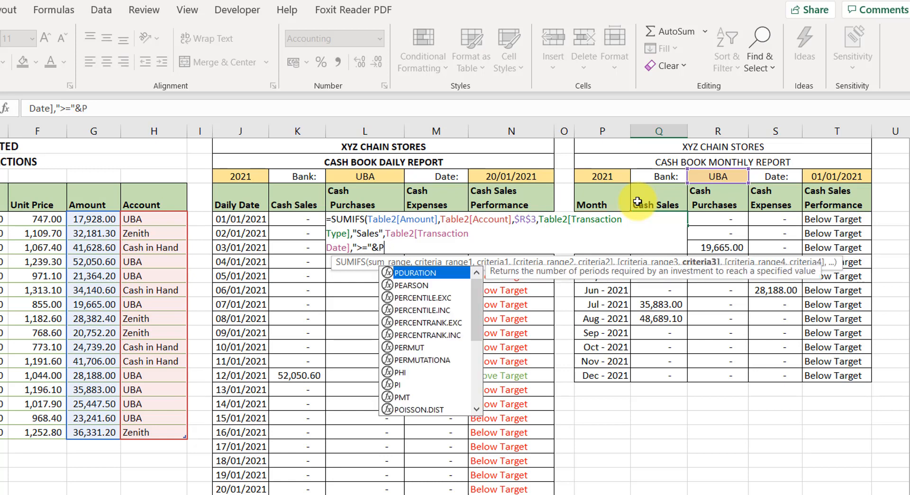
text(5,)
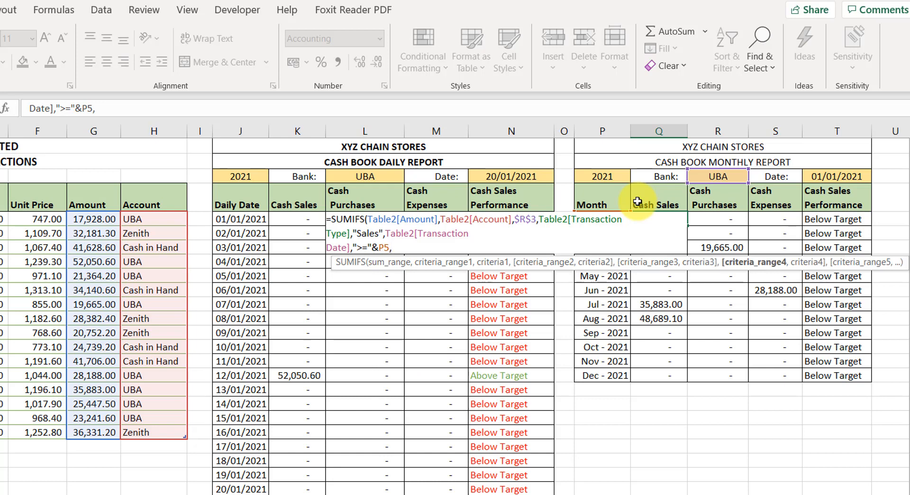
Add Table2's Transaction Date column as the fourth criteria range of the SUMIFS formula.
text(tab)
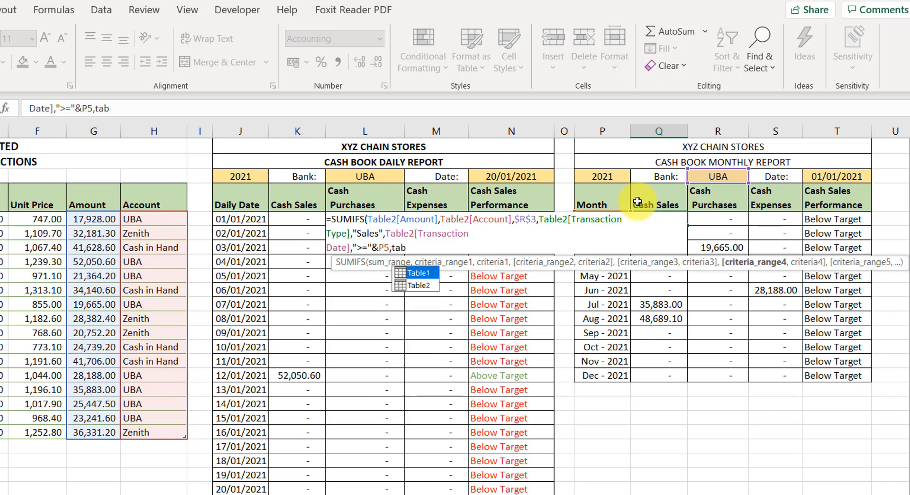
key(Down)
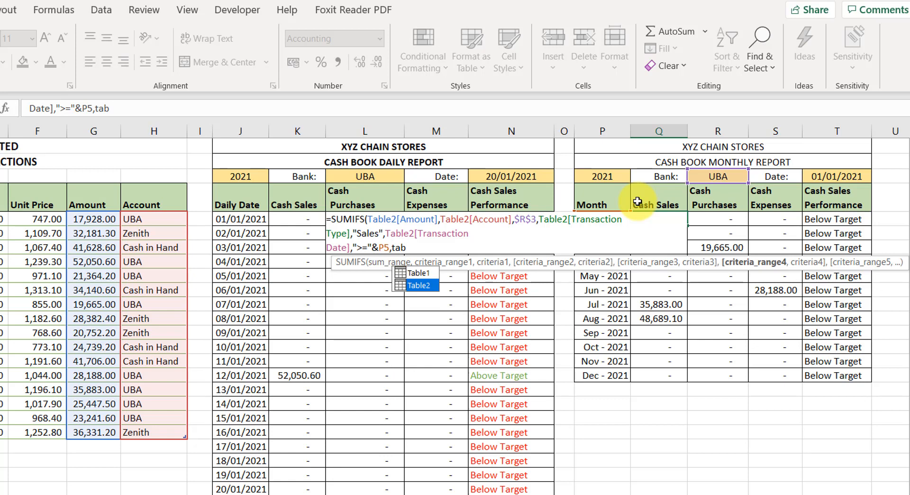
key(Tab)
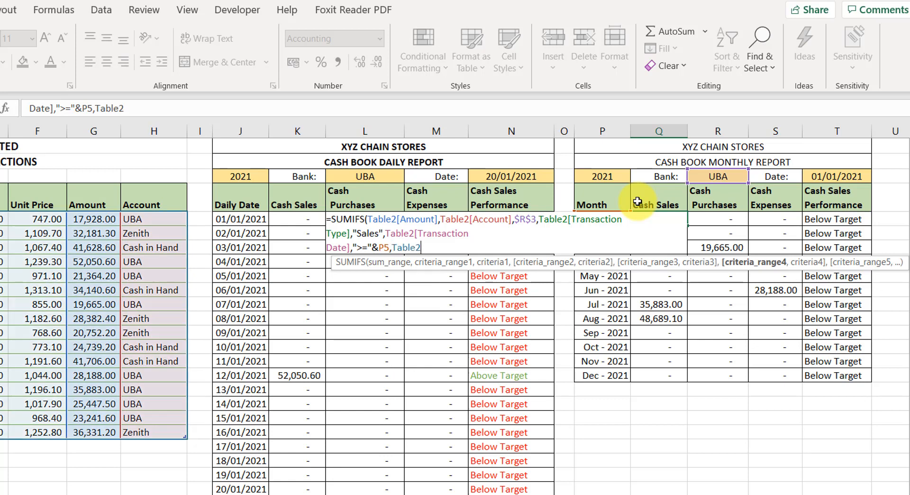
text([)
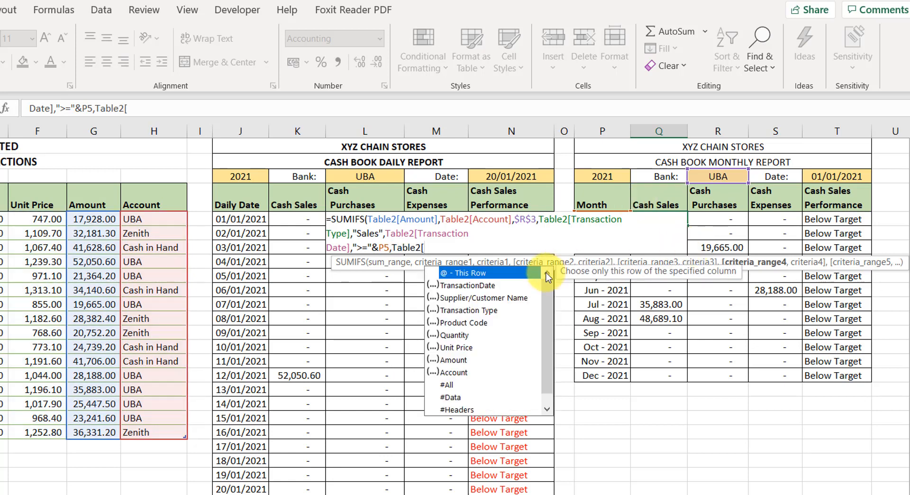
double_click(493, 285)
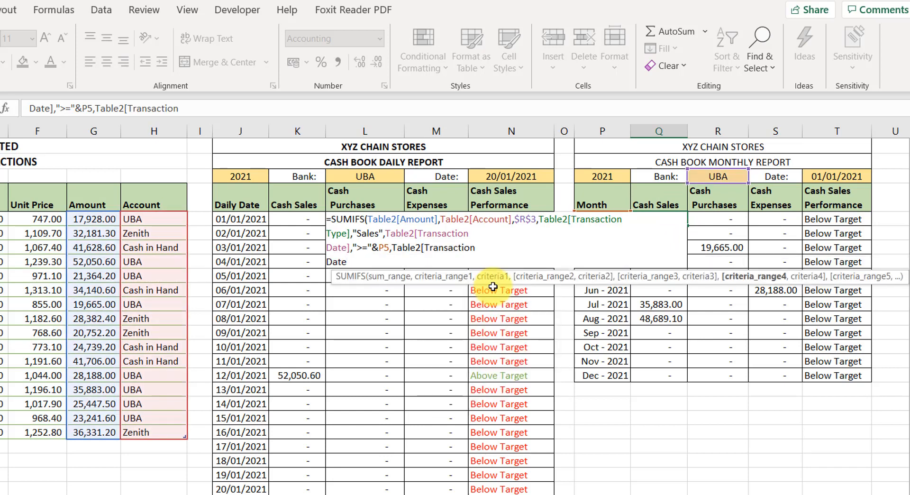
text(])
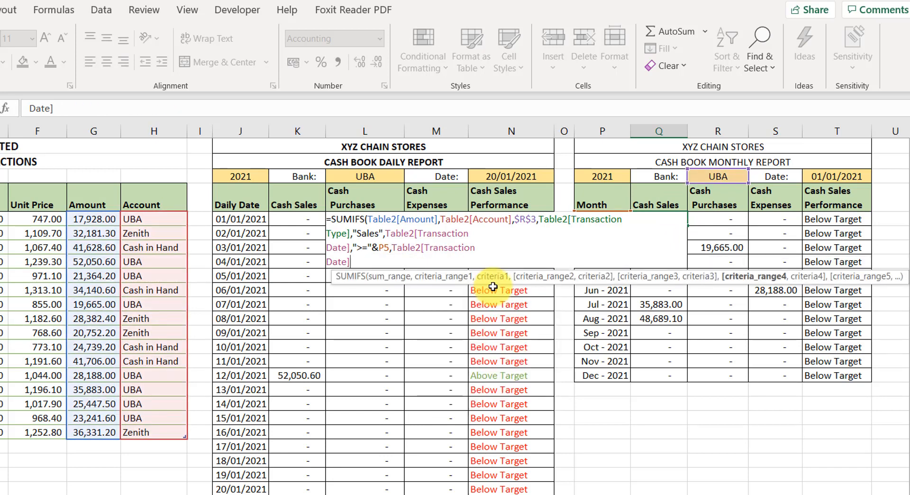
text(,)
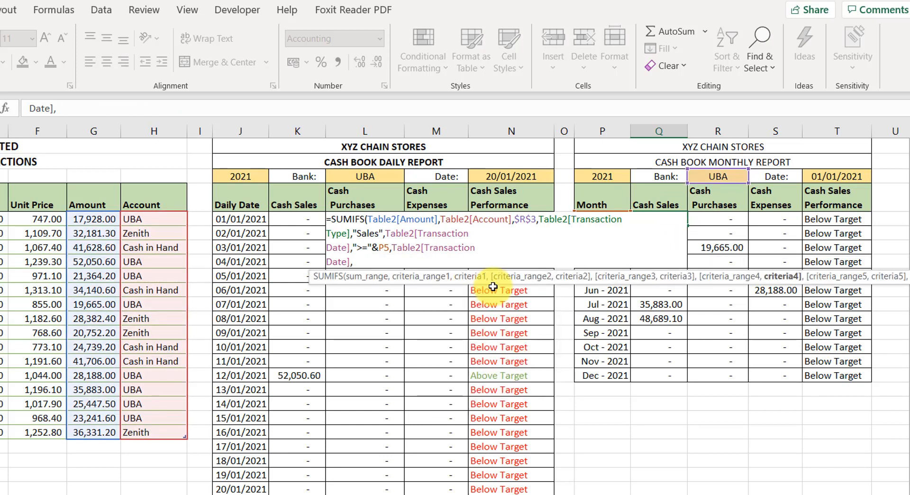
Begin the fourth criterion as "<="& followed by a DATE function.
text(")
text(<)
text(=)
text(")
text(&)
text(date)
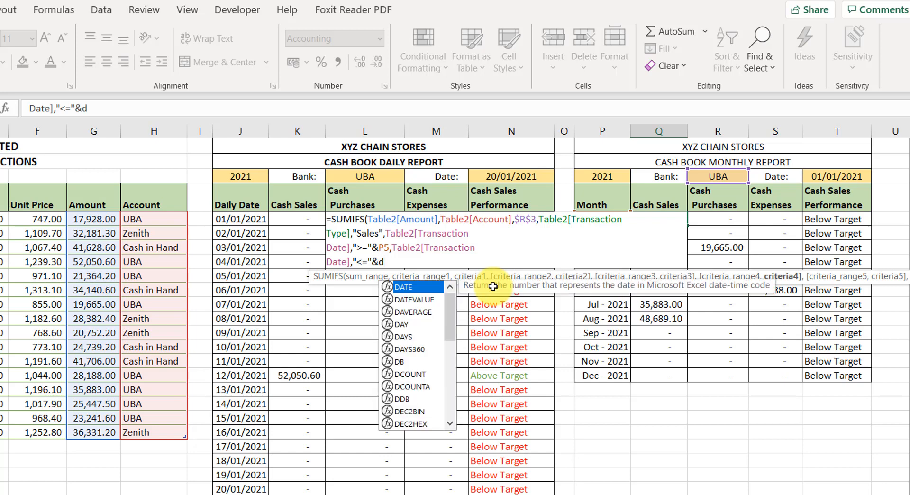
key(Tab)
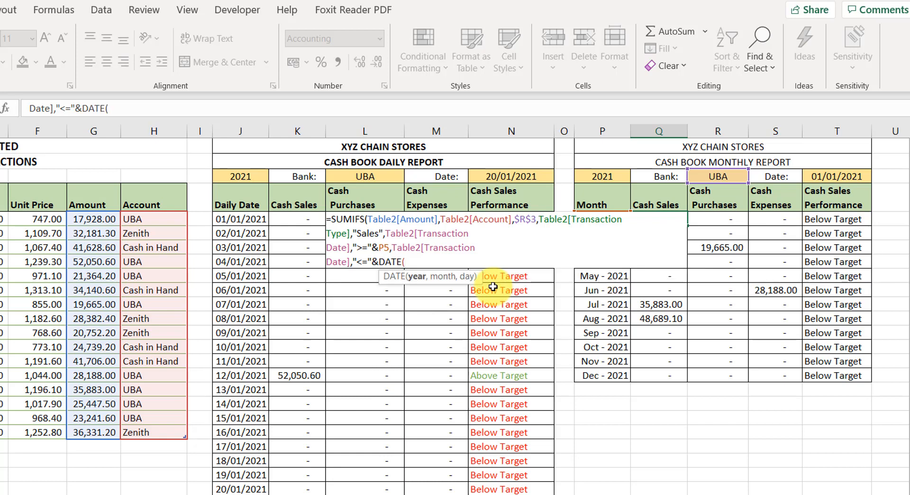
Set the DATE function's year argument to YEAR(P5), keeping P5 as a relative reference.
text(year)
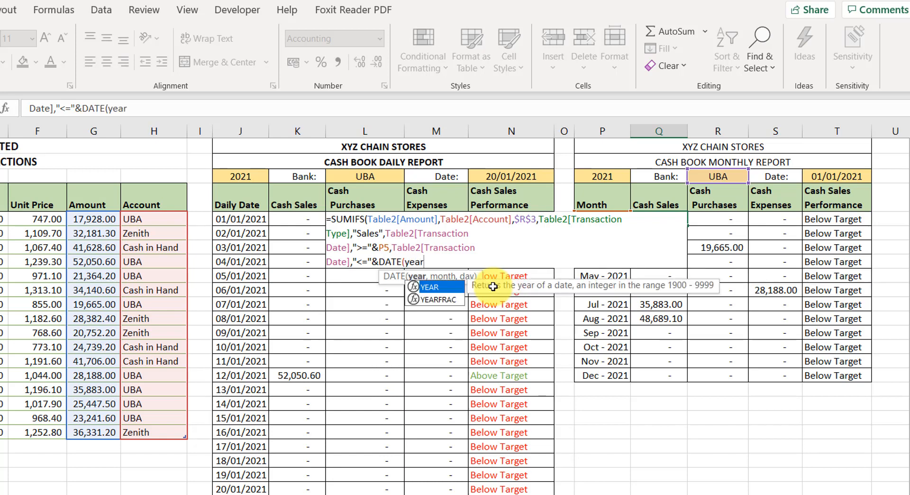
key(Tab)
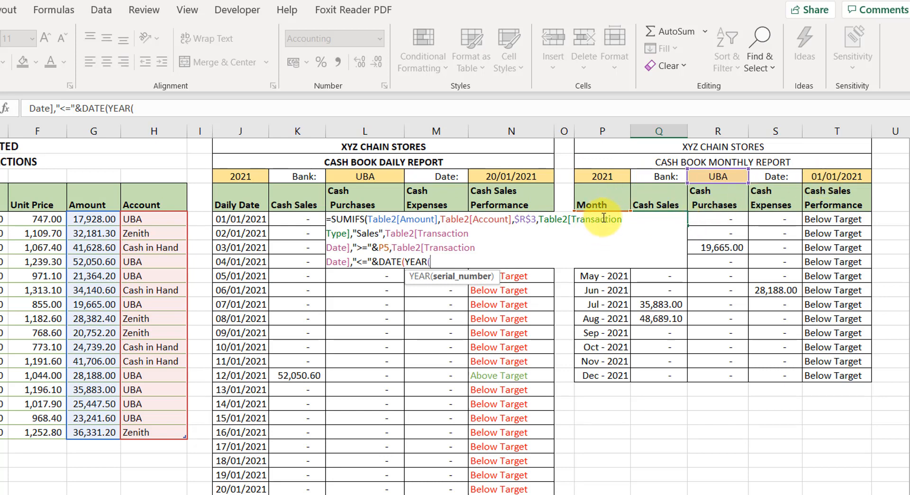
text(p5,)
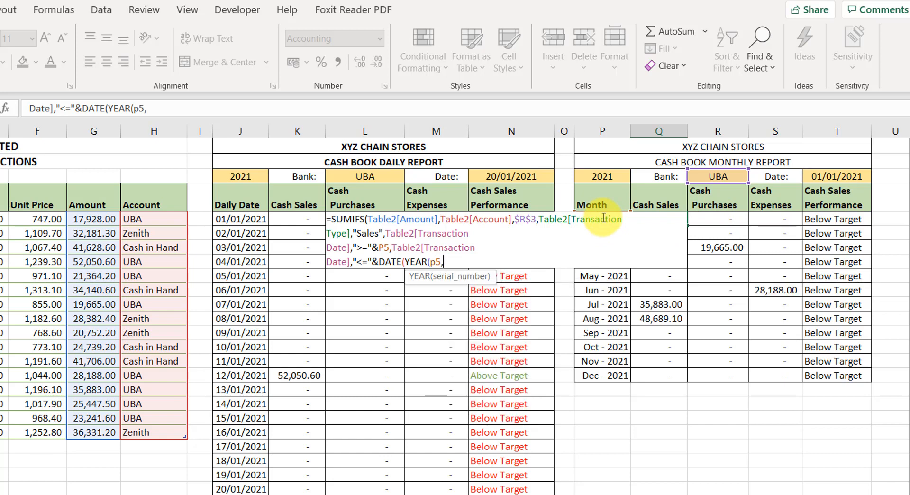
key(BackSpace)
text())
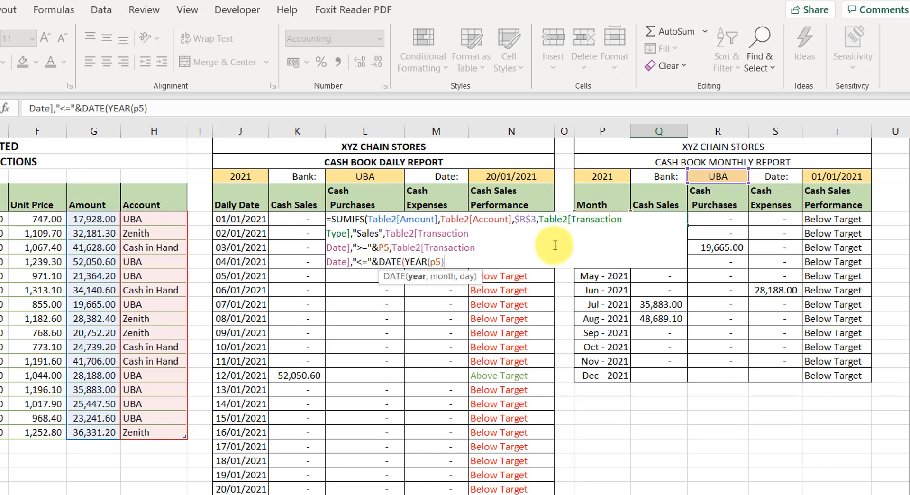
click(435, 262)
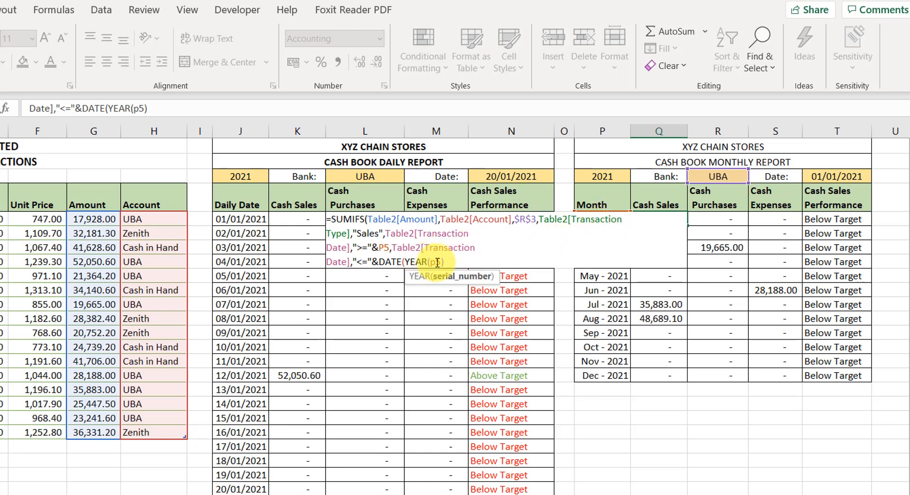
text(P)
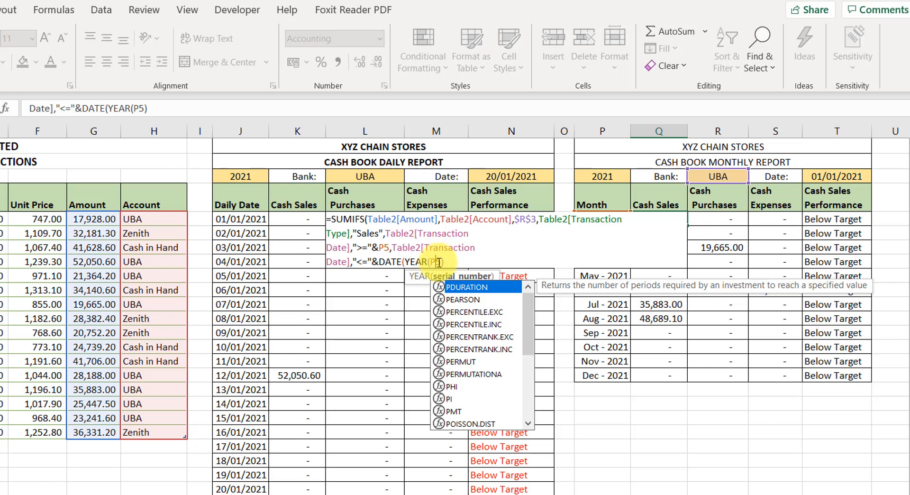
key(F4)
key(F4)
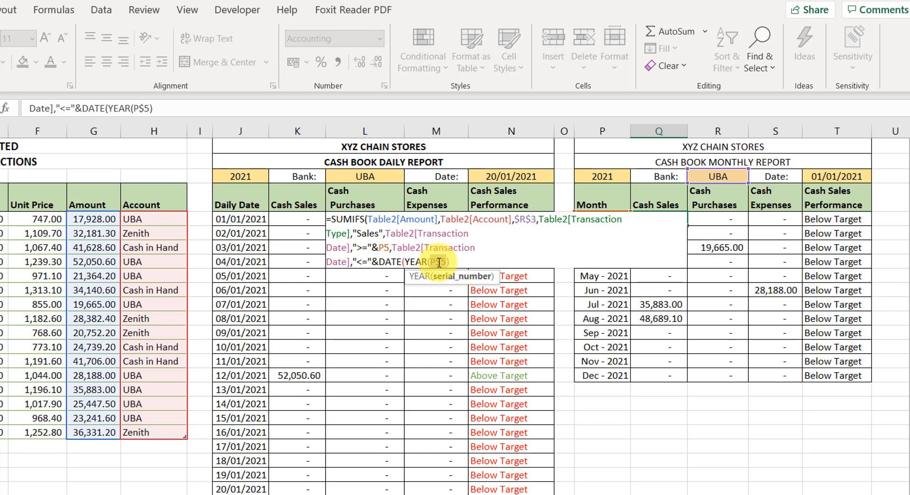
key(F4)
key(F4)
click(452, 263)
text(,)
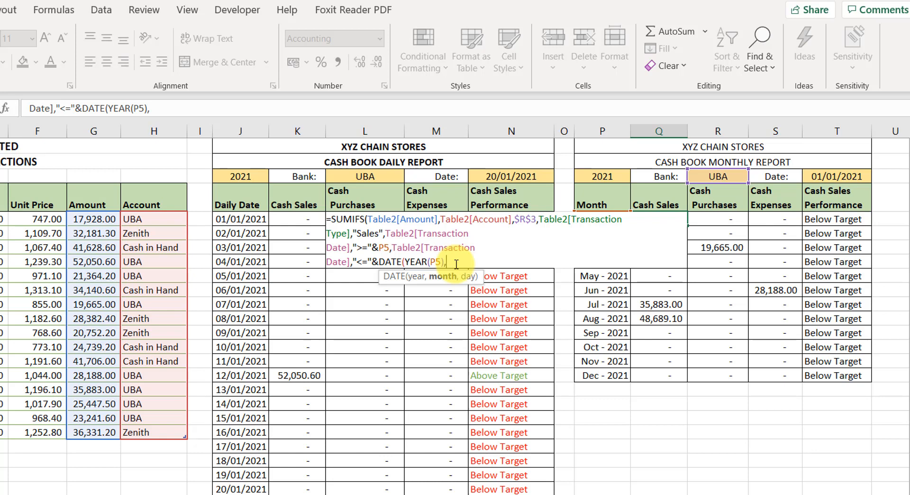
Set the DATE function's month argument to MONTH(P5)+1 and its day argument to 0.
text(mont)
key(Tab)
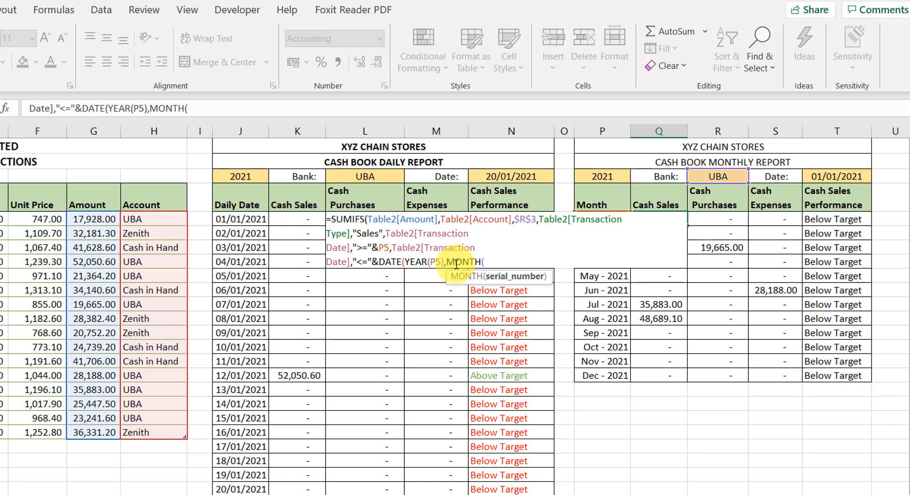
text(p)
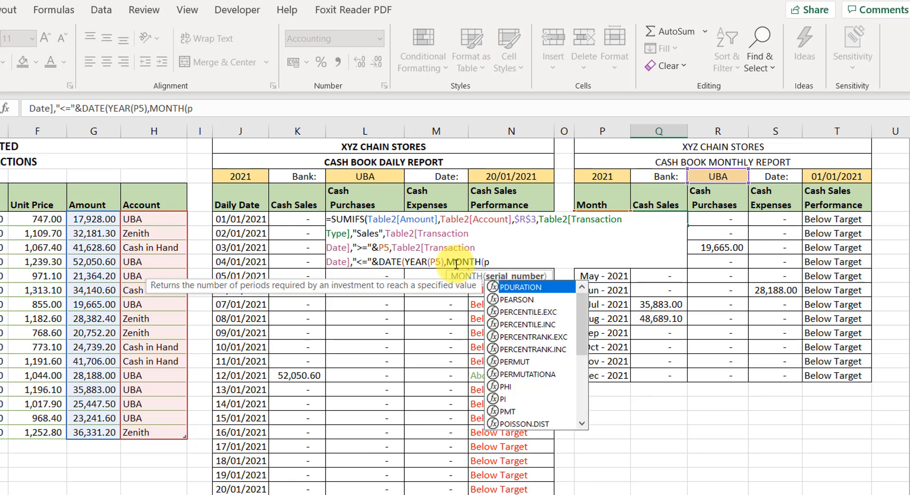
text(5)
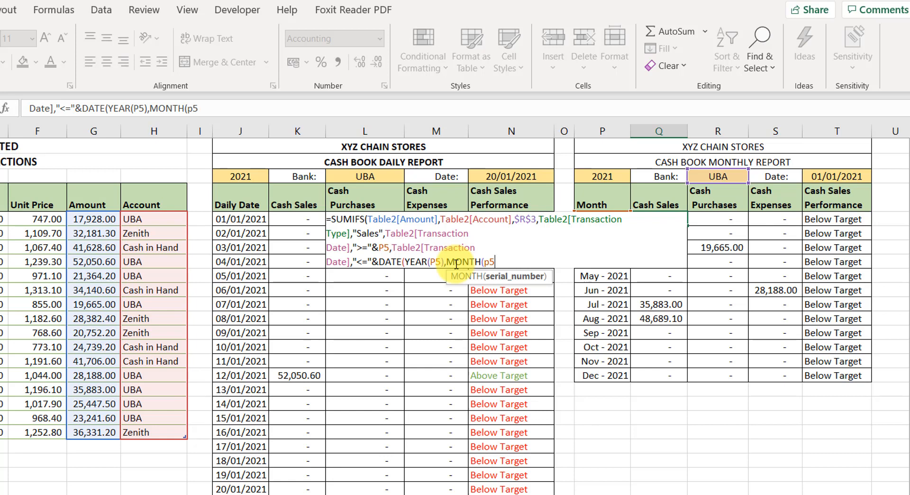
text())
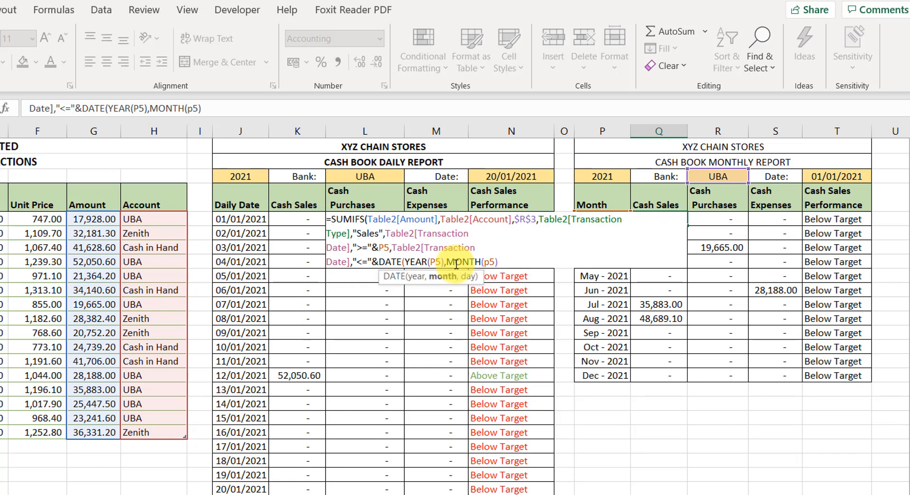
text(+)
text(1,0)
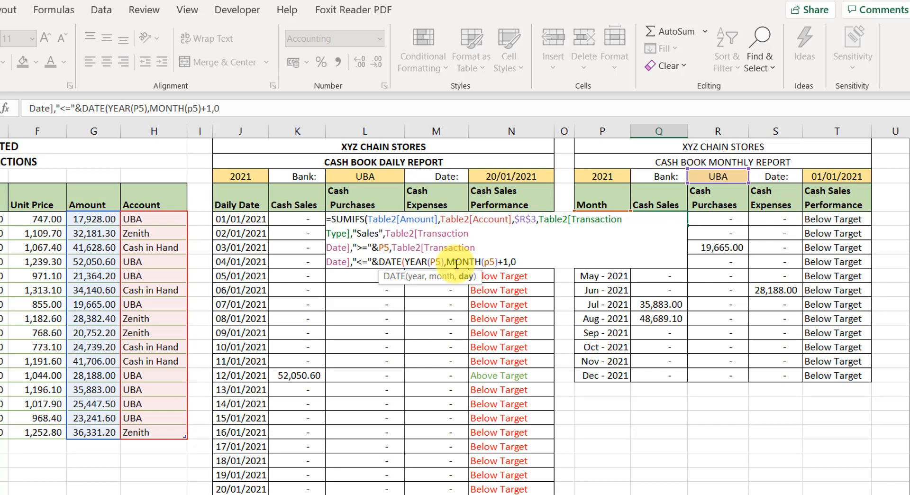
Close and commit the January Cash Sales SUMIFS formula, and fill it down through December in the monthly report.
text())
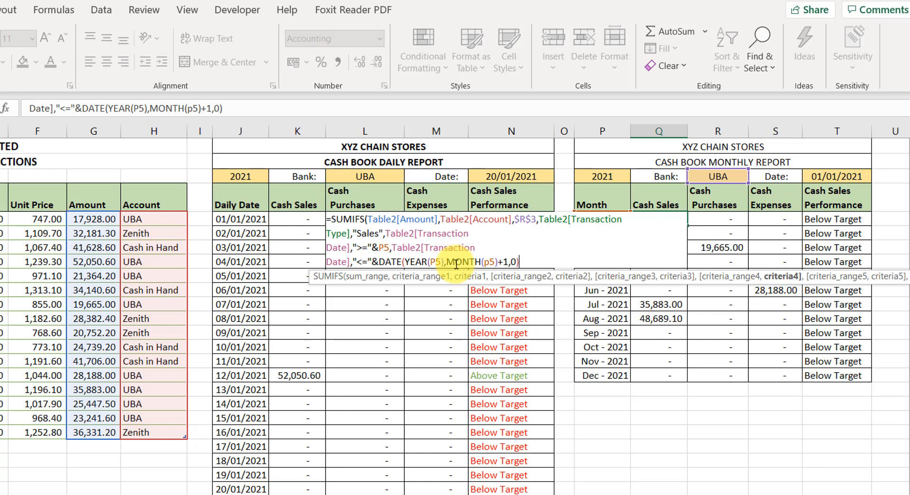
text())
key(Return)
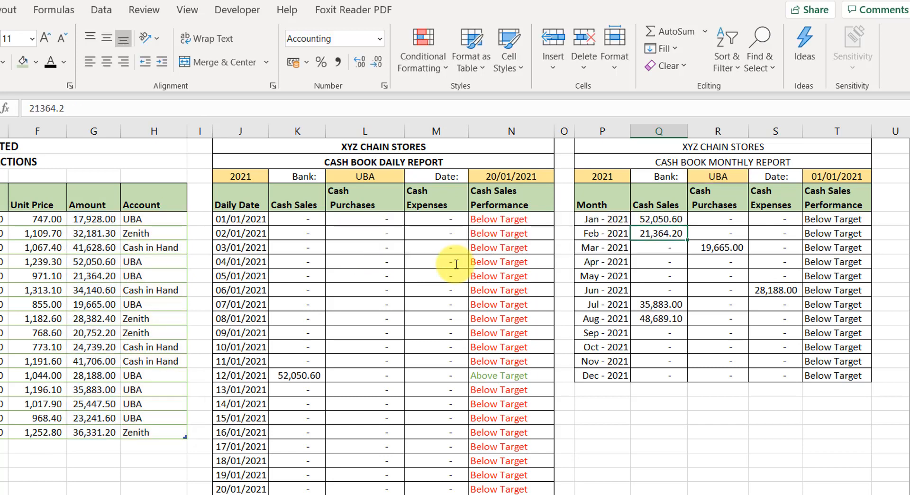
click(668, 219)
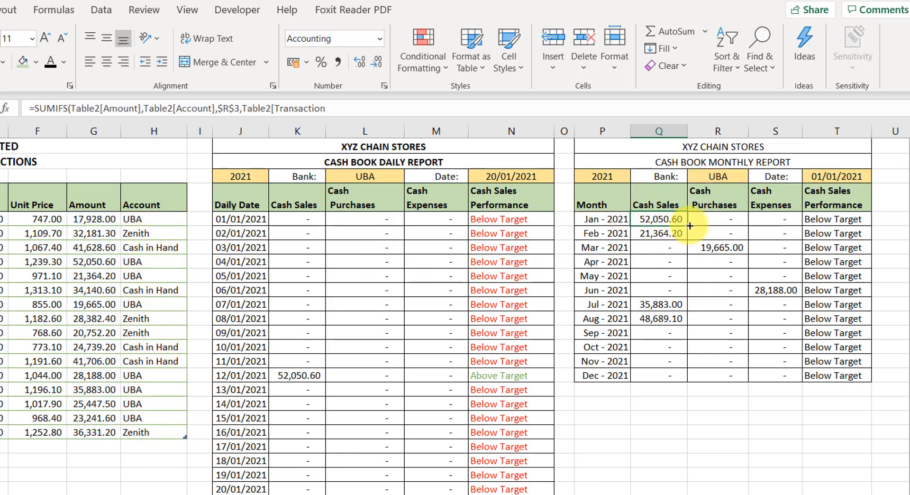
drag(690, 225, 681, 380)
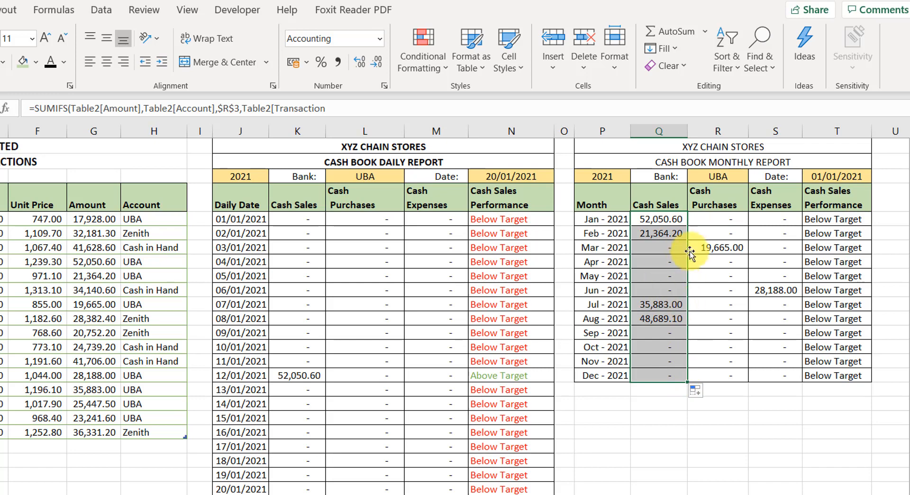
Show the full January Cash Sales formula and compare it with the daily report's 12/01/2021 Cash Sales formula.
click(663, 219)
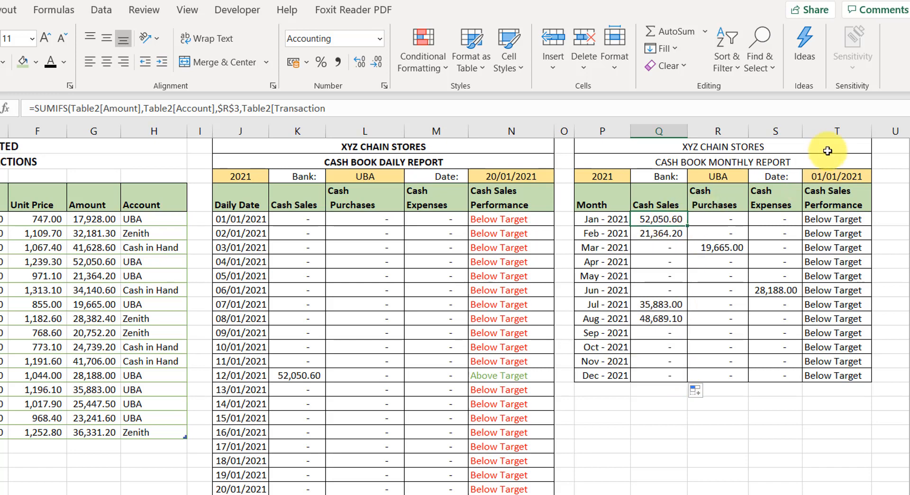
click(903, 110)
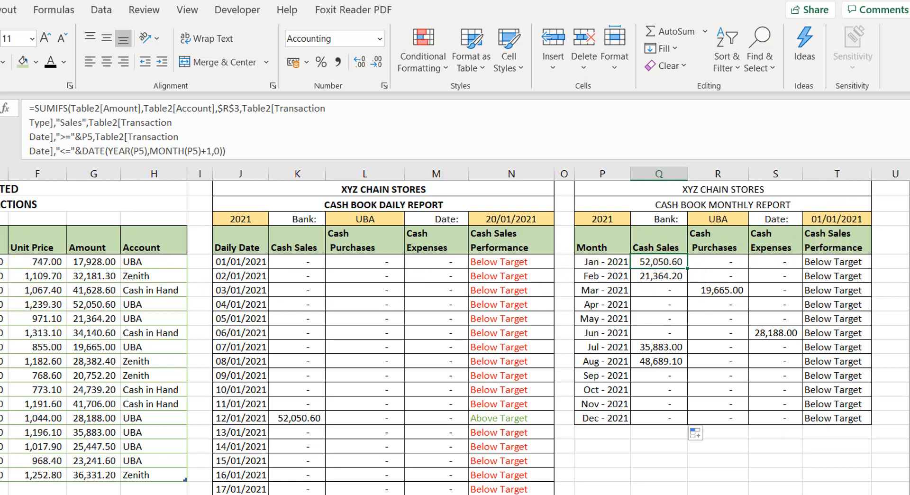
click(297, 420)
scroll(304, 464, down, 5)
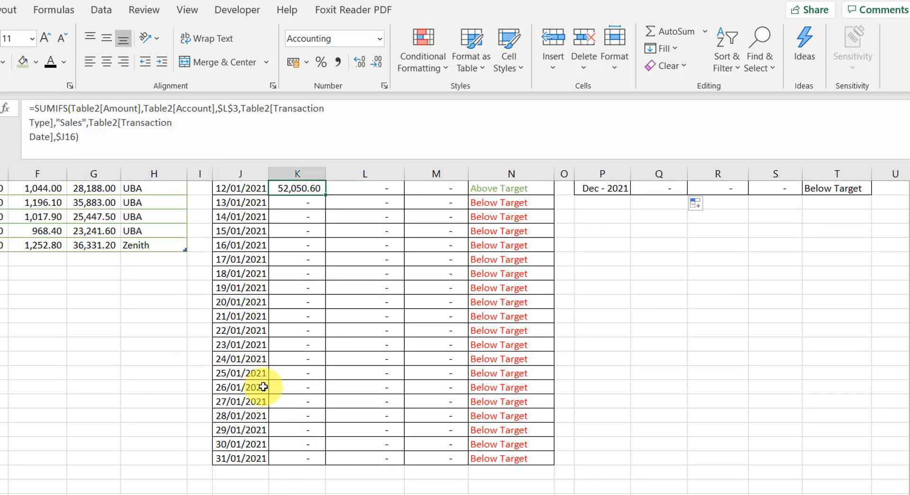
scroll(270, 399, up, 5)
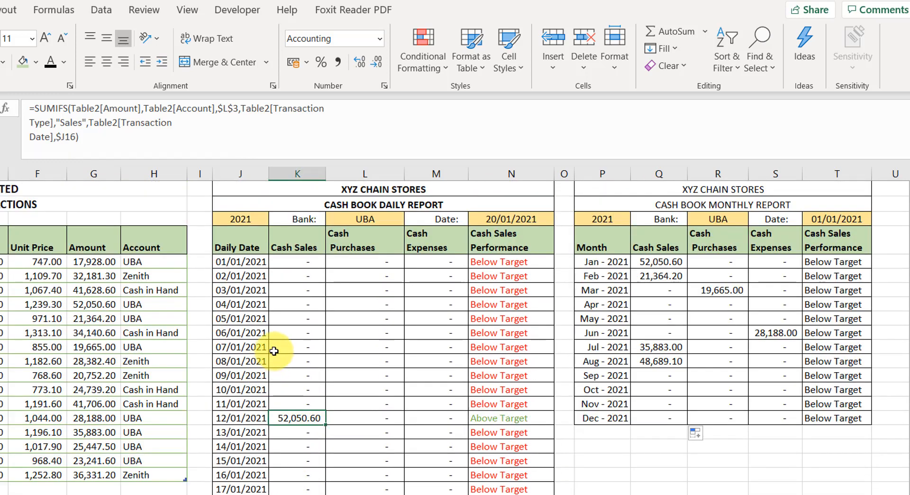
Copy the January Cash Sales formula text unchanged into the monthly report's January Cash Purchases cell.
click(669, 279)
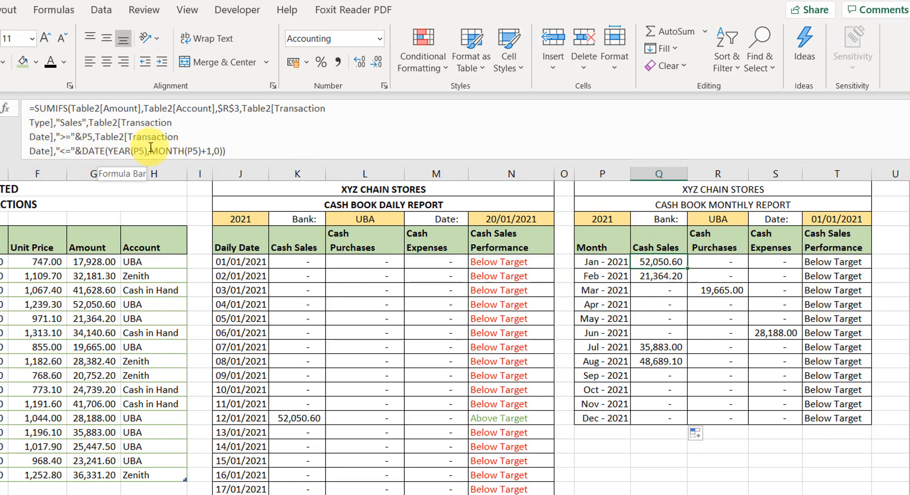
drag(31, 107, 285, 162)
key(ctrl+c)
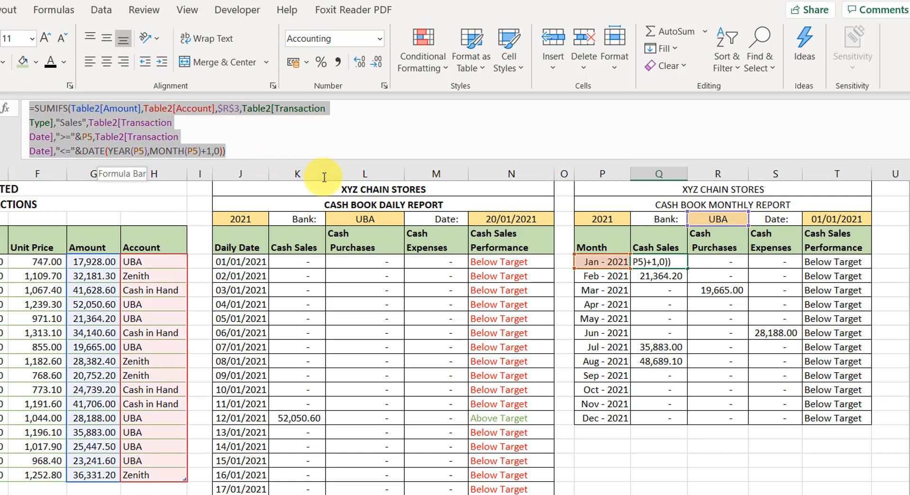
key(Escape)
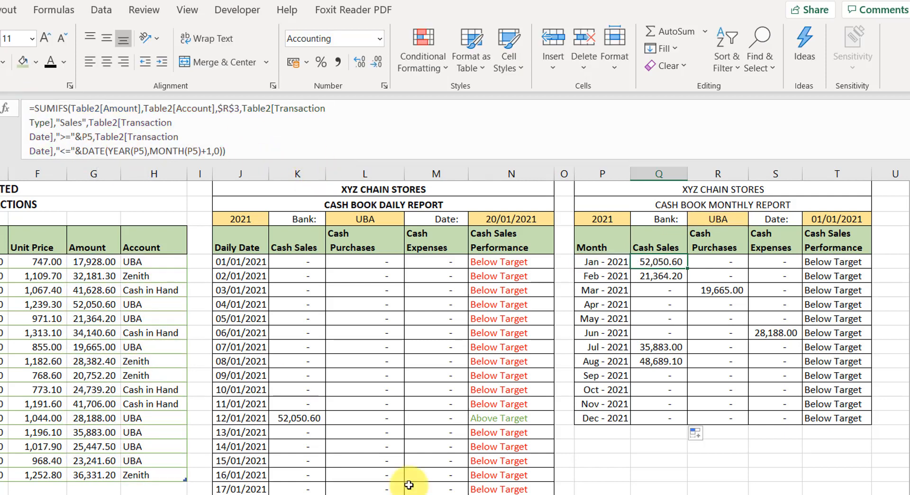
click(714, 268)
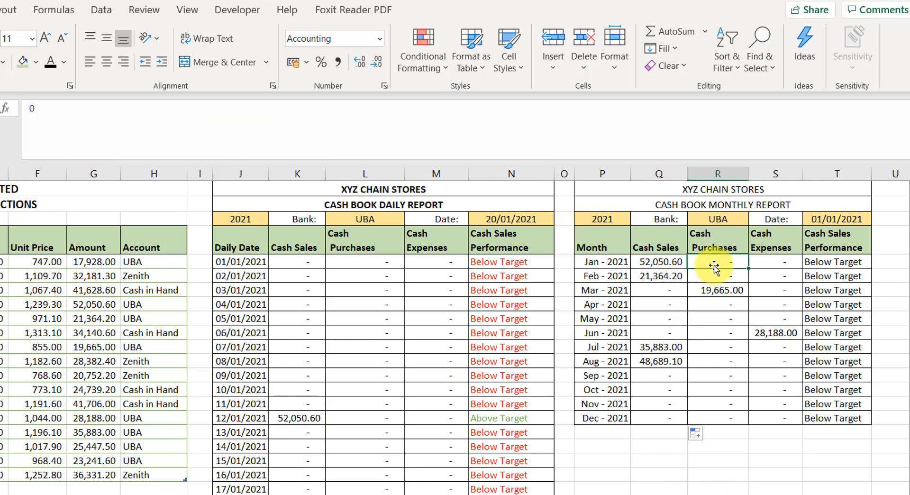
click(49, 109)
double_click(31, 109)
key(ctrl+v)
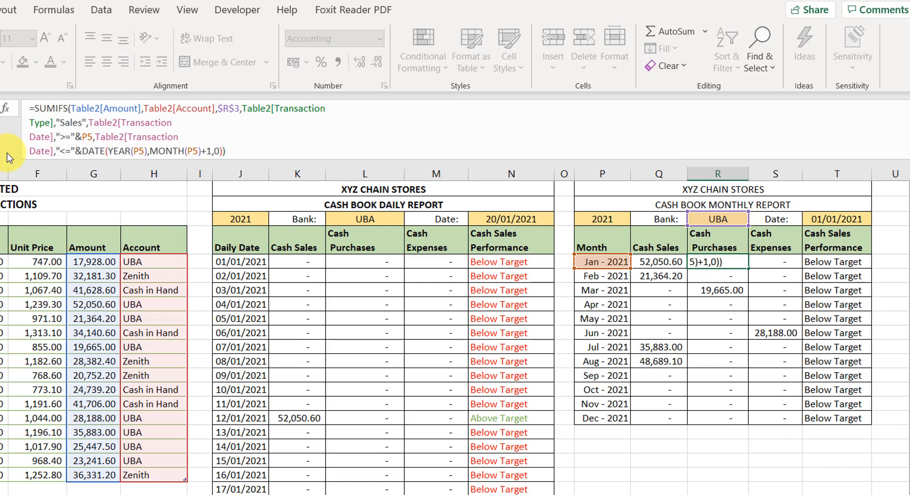
Change the transaction type criterion to "Purchases" in the January Cash Purchases formula and fill it down through December in the monthly report.
click(84, 123)
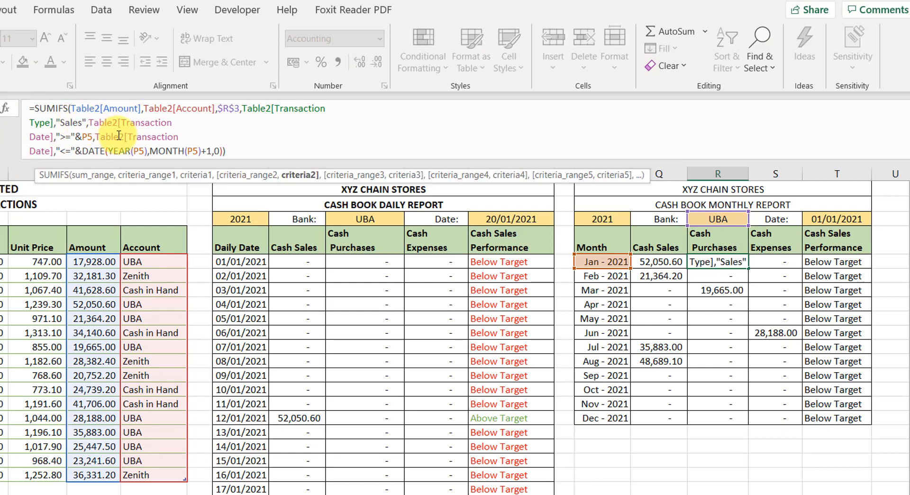
key(BackSpace)
key(BackSpace)
key(BackSpace)
key(BackSpace)
key(BackSpace)
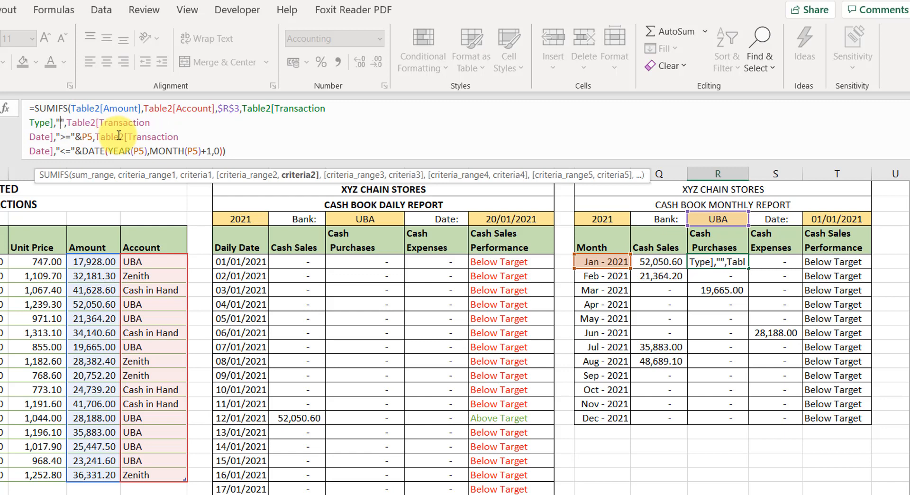
text(Purchases)
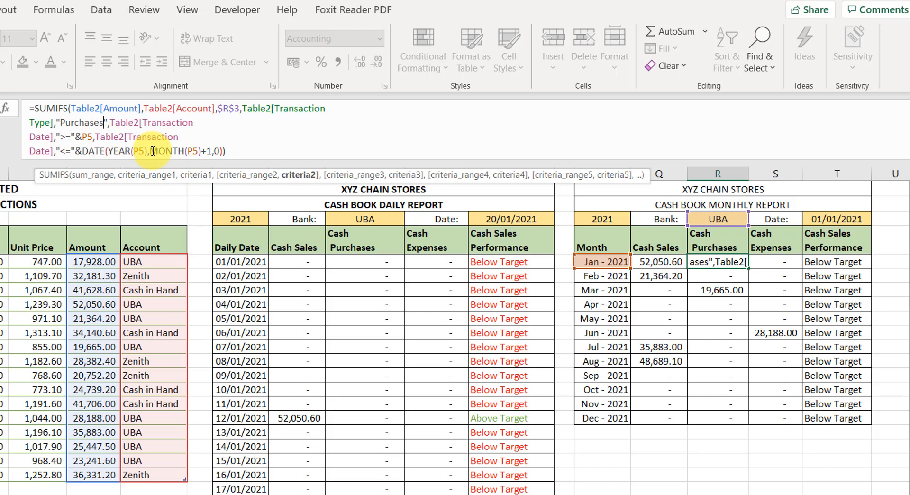
key(Return)
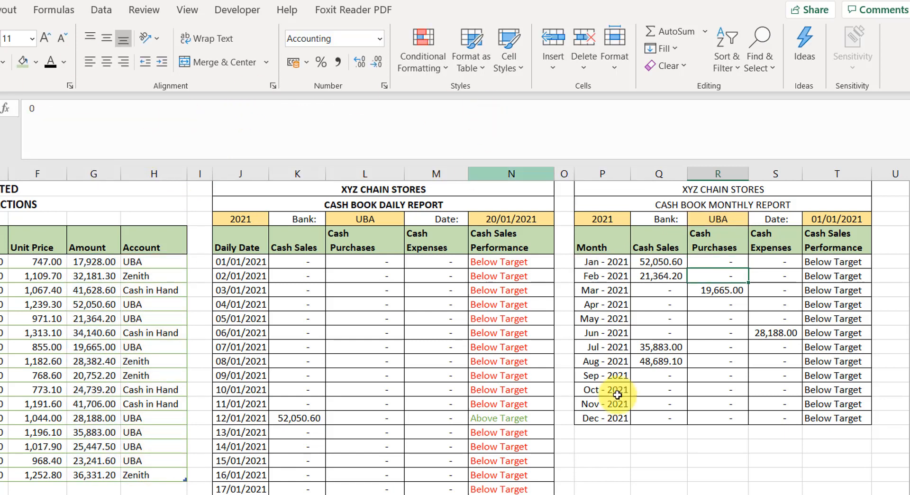
click(707, 262)
drag(748, 270, 745, 422)
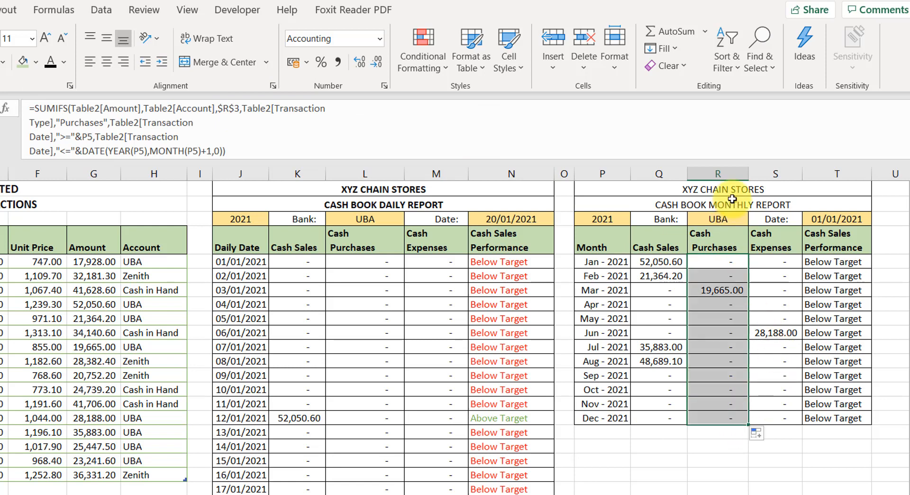
Copy the January Cash Purchases formula text unchanged into the monthly report's January Cash Expenses cell.
click(723, 262)
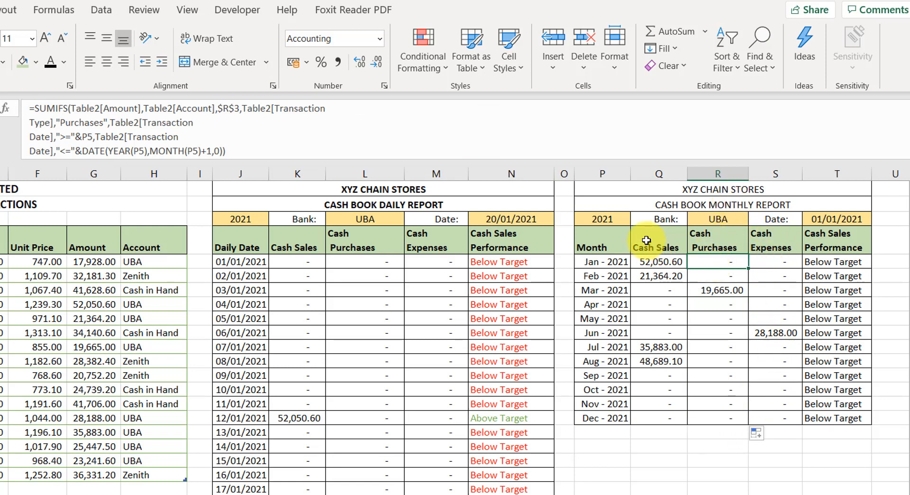
drag(30, 111, 236, 164)
key(ctrl+c)
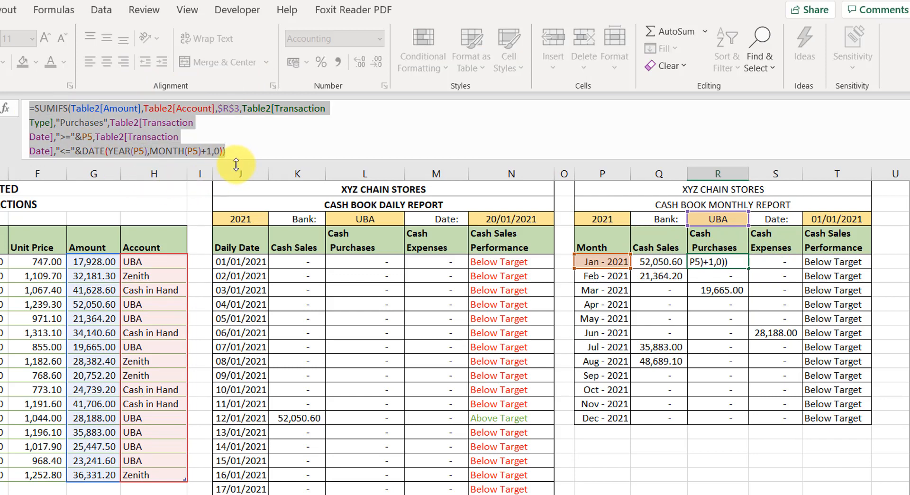
key(Escape)
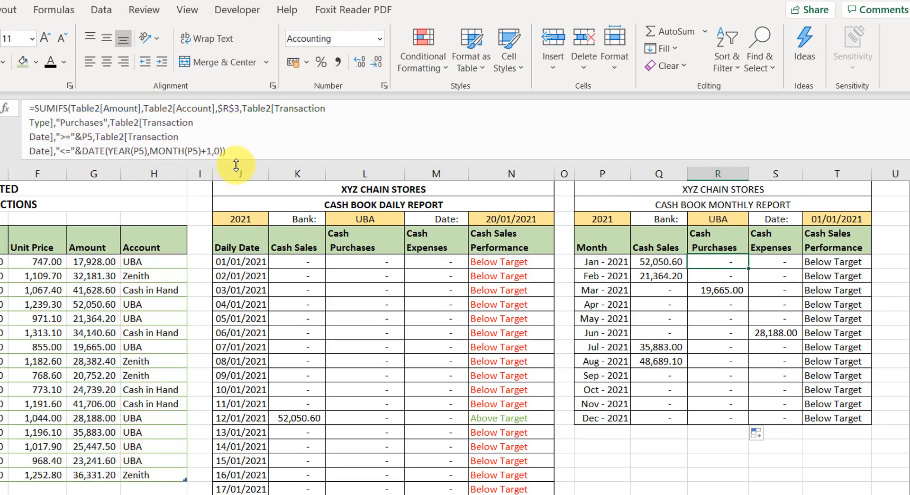
click(773, 262)
click(37, 119)
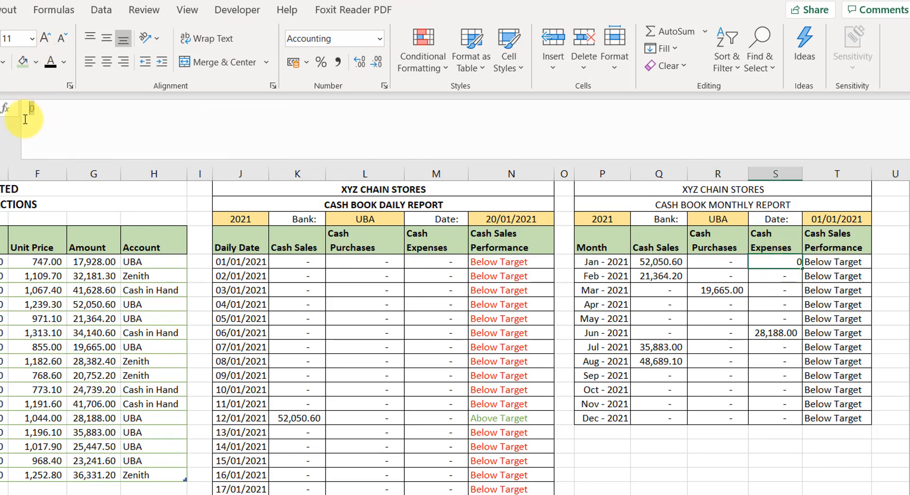
drag(25, 118, 17, 98)
key(ctrl+v)
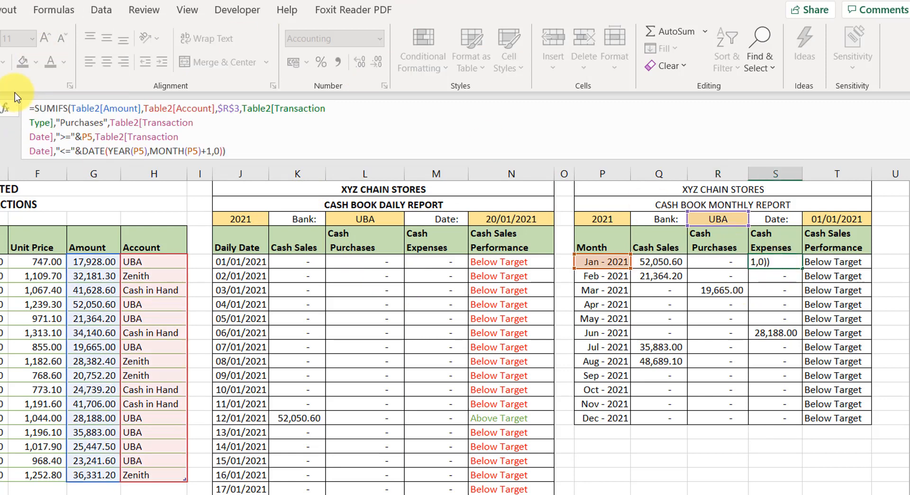
Change the transaction type criterion to "Expenses" in the January Cash Expenses formula and fill it down through December.
click(104, 123)
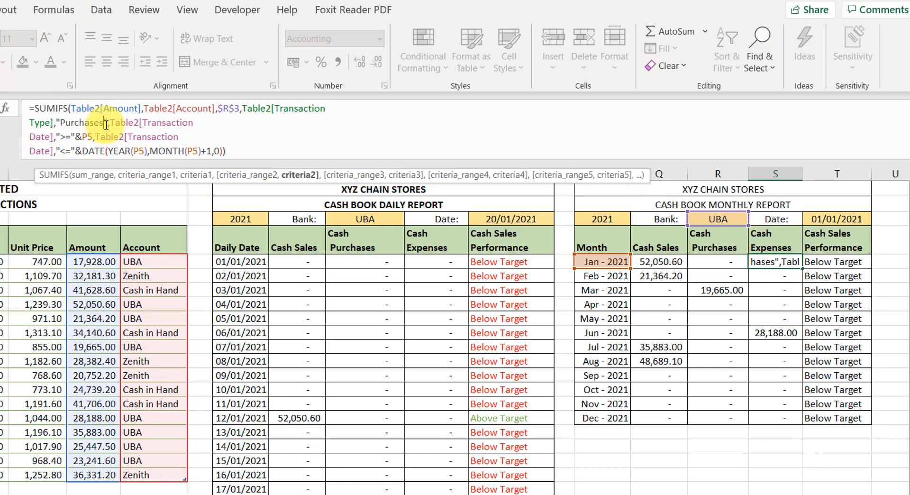
drag(106, 123, 64, 123)
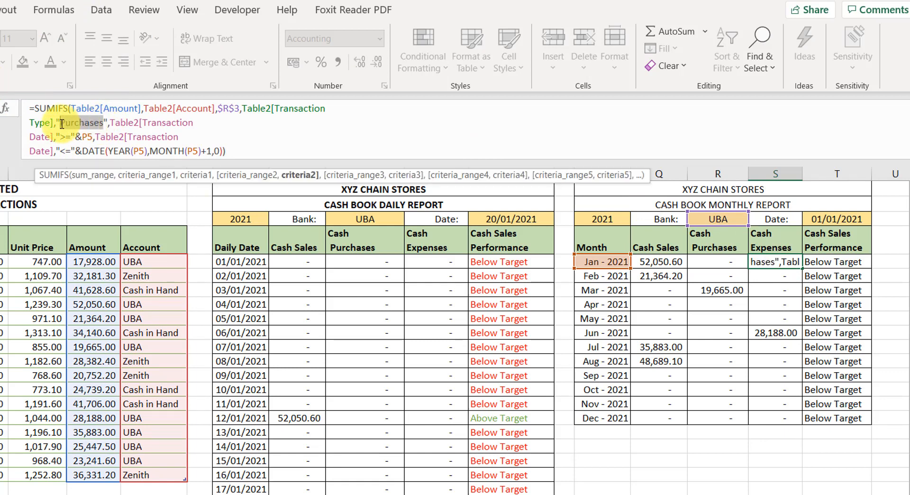
text(Expenses)
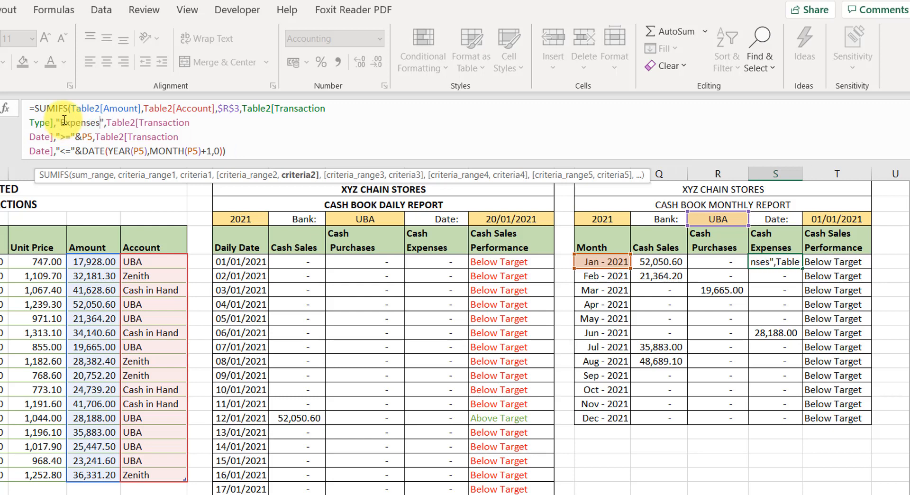
key(Return)
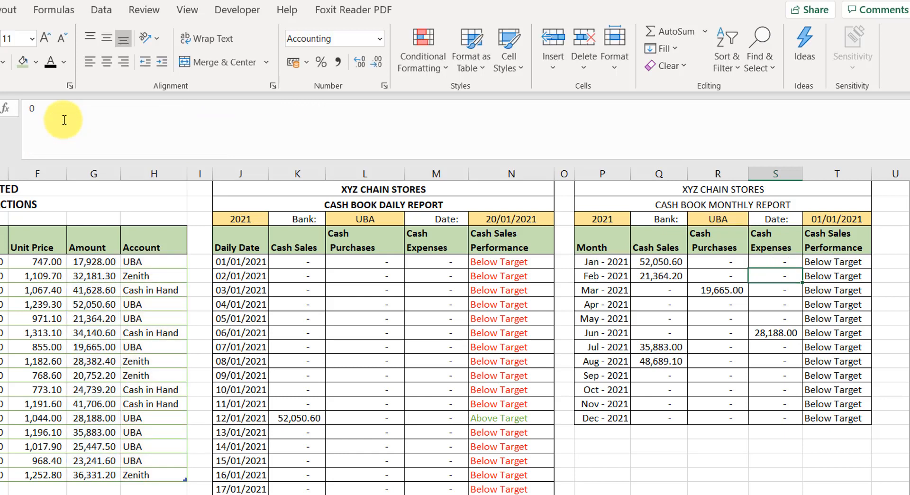
click(768, 260)
drag(803, 269, 780, 416)
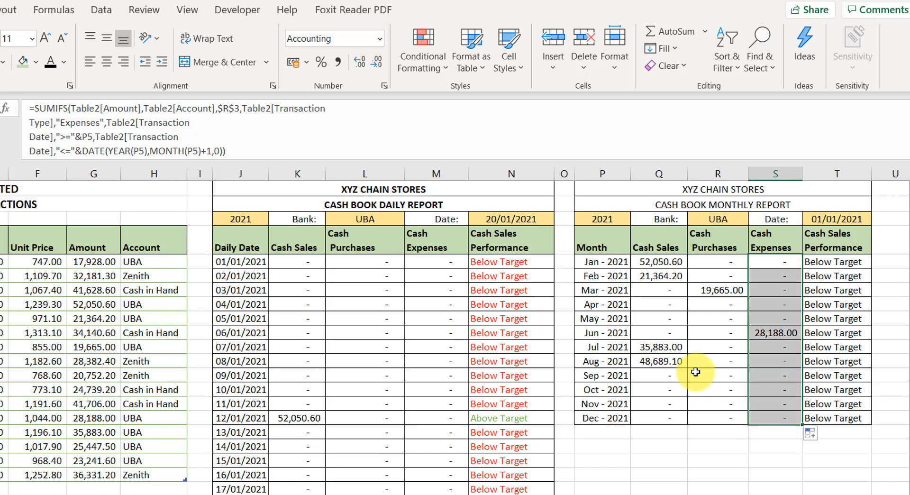
Set the daily report's date to 20/06/2021 and compare its June cash expenses with the monthly report's June figure.
click(676, 303)
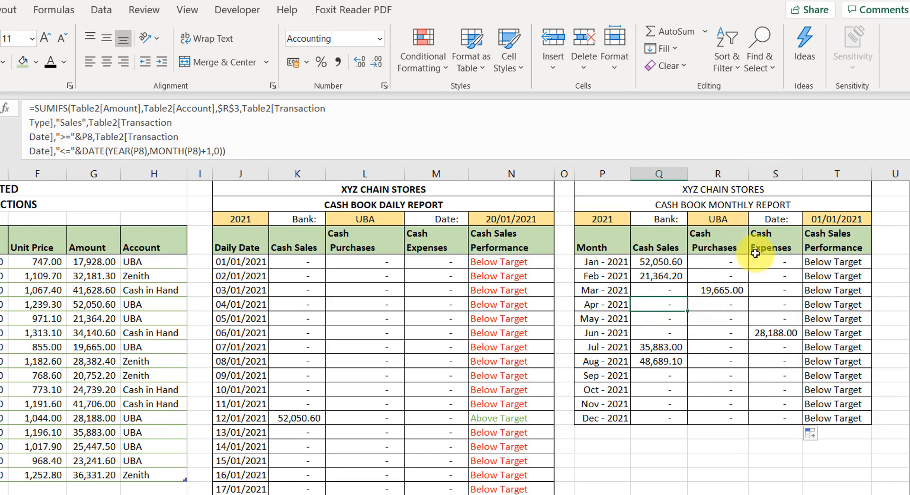
click(720, 221)
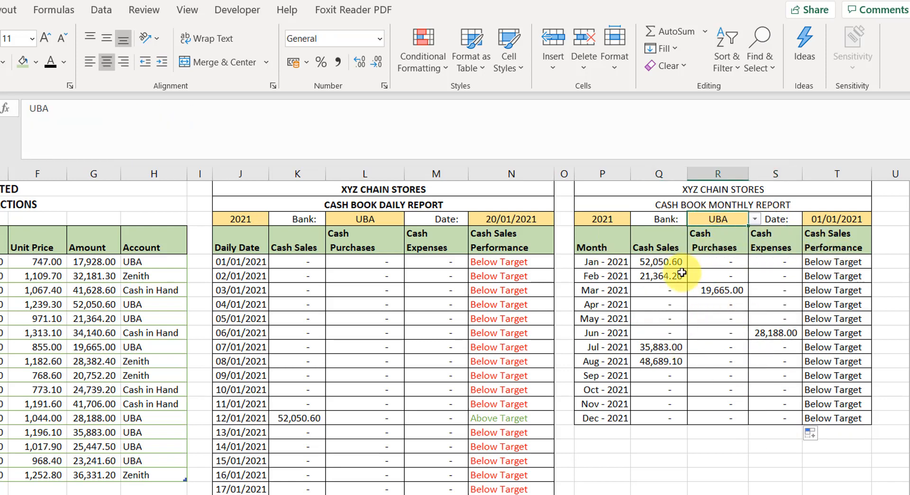
click(647, 263)
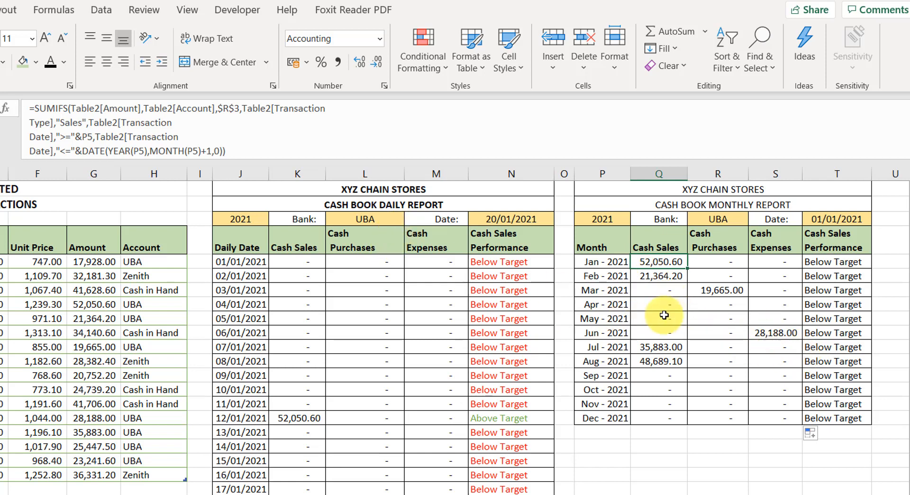
double_click(506, 219)
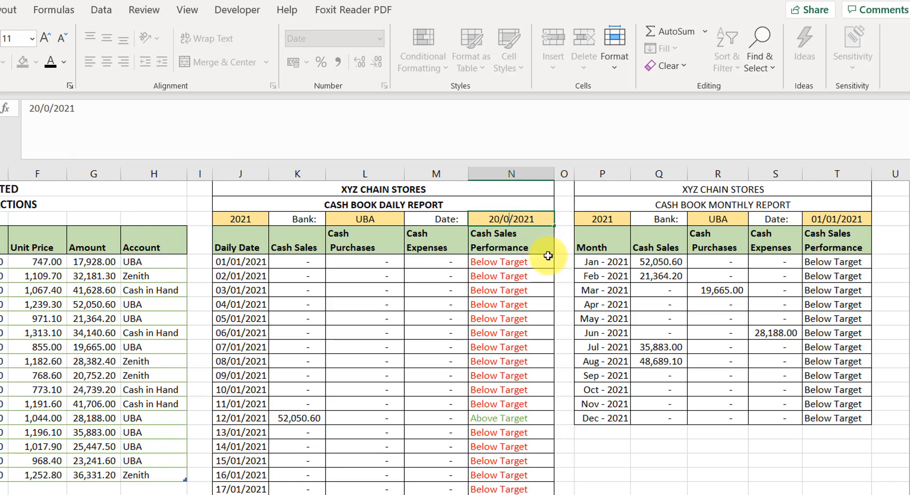
key(Return)
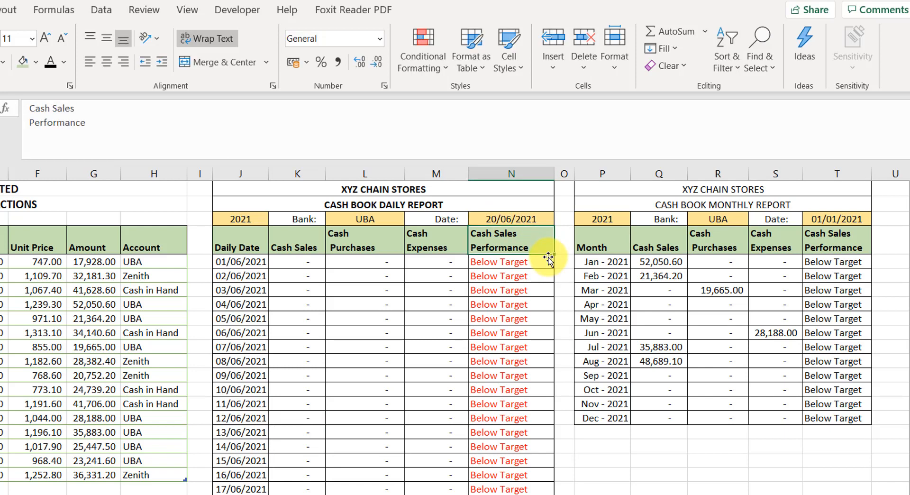
scroll(429, 478, down, 2)
scroll(434, 374, down, 2)
scroll(462, 335, up, 4)
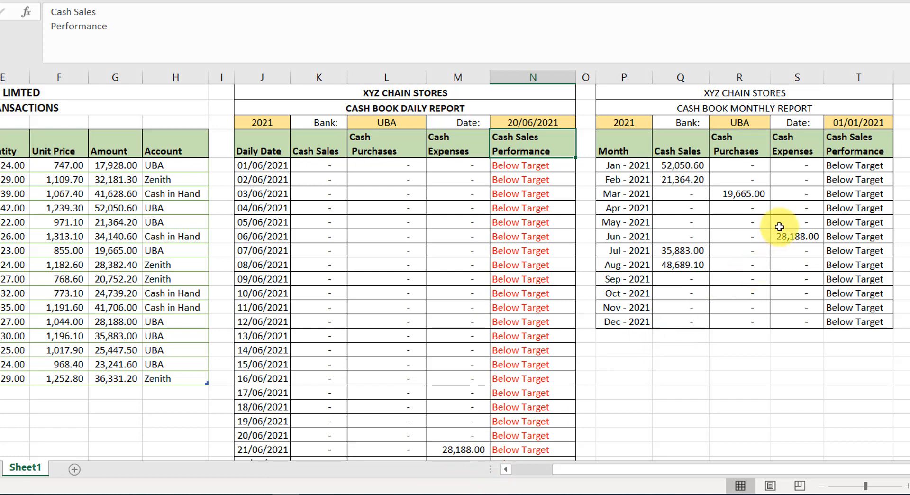
click(788, 241)
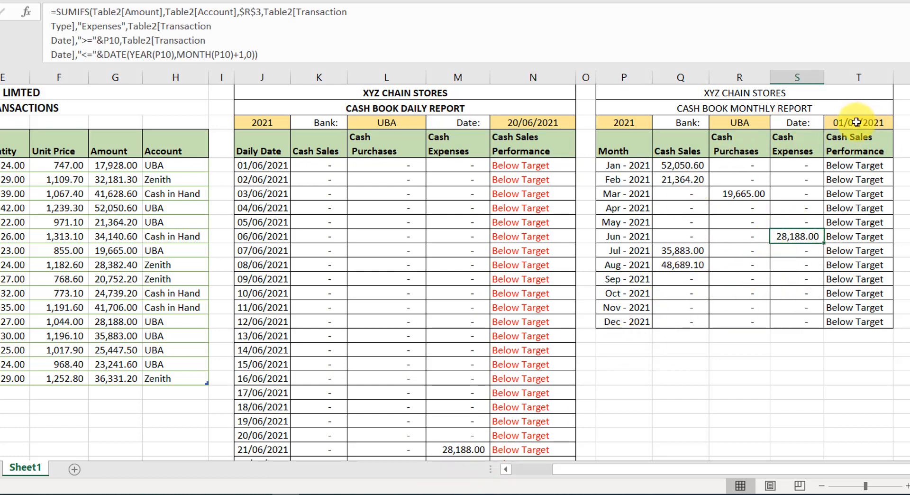
Set the monthly report's date to 01/01/2020.
click(885, 124)
double_click(887, 124)
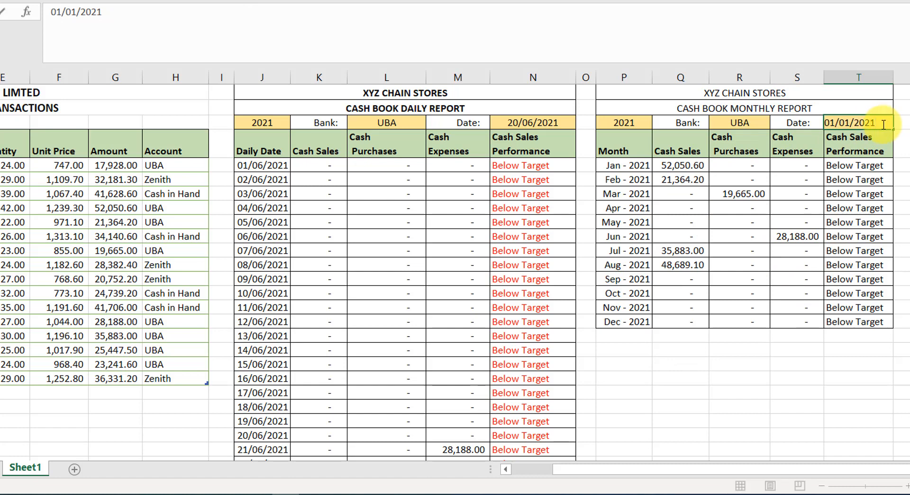
key(Return)
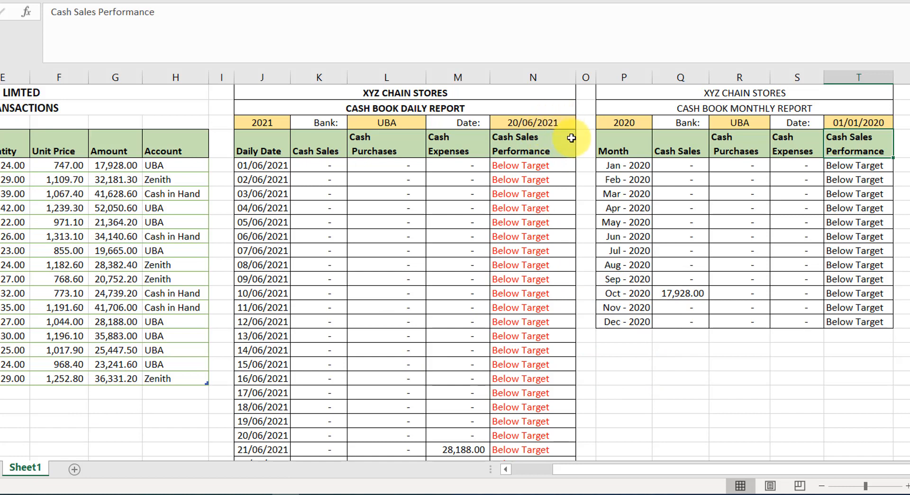
Set the daily report's date to 20/10/2020 and check its October entries down to the last day.
double_click(559, 123)
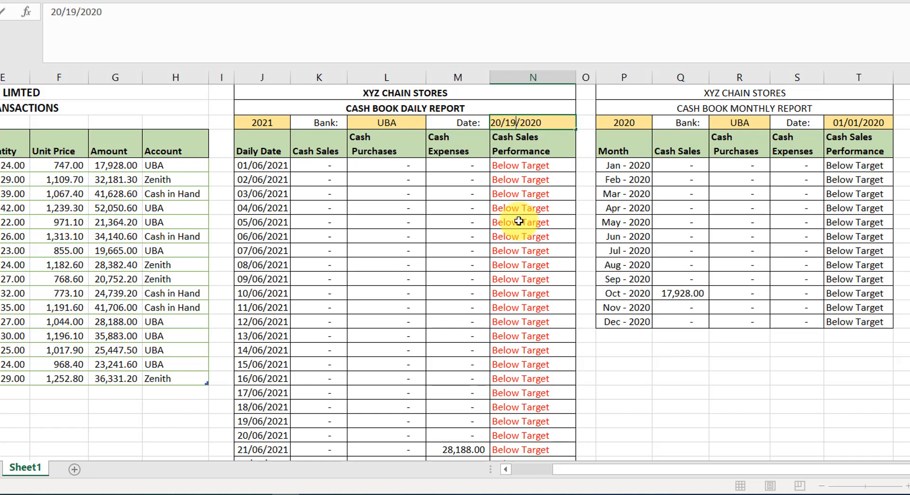
key(Return)
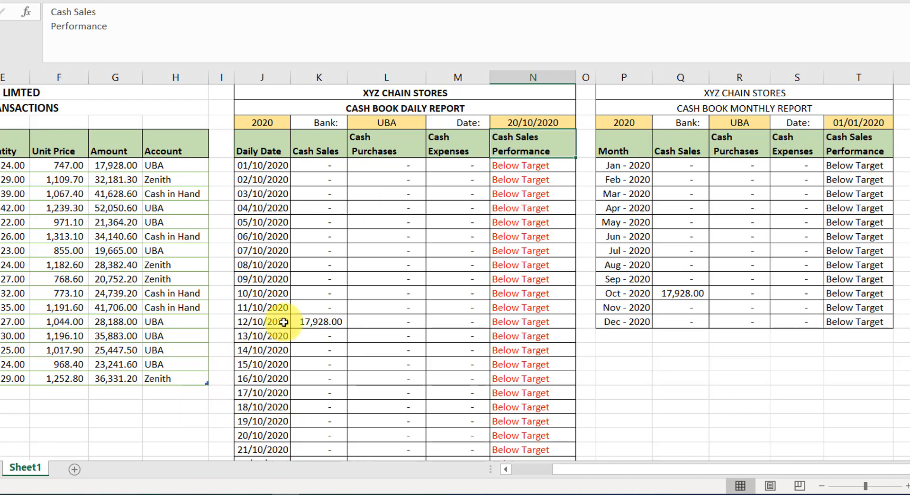
scroll(292, 319, down, 3)
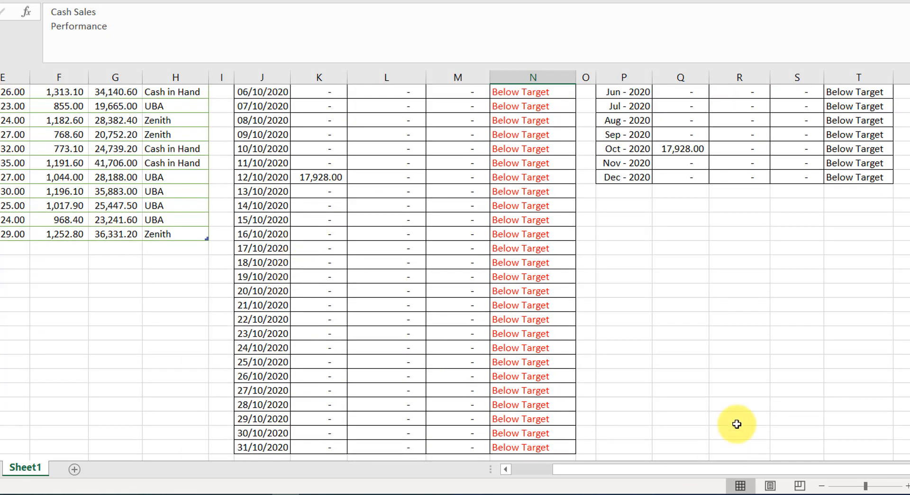
scroll(651, 373, up, 3)
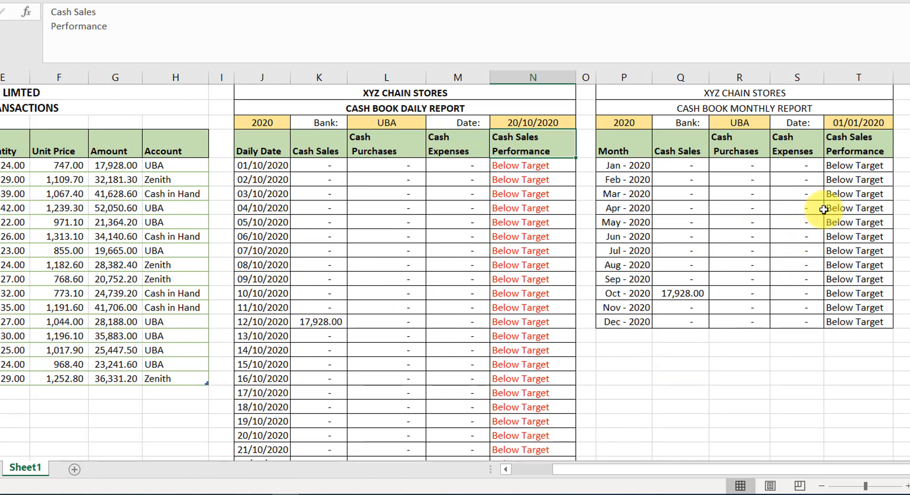
Start an IF formula for January's Cash Sales Performance in the monthly report, returning "Above Target" when Q5 is greater than 500000.
click(723, 222)
click(848, 165)
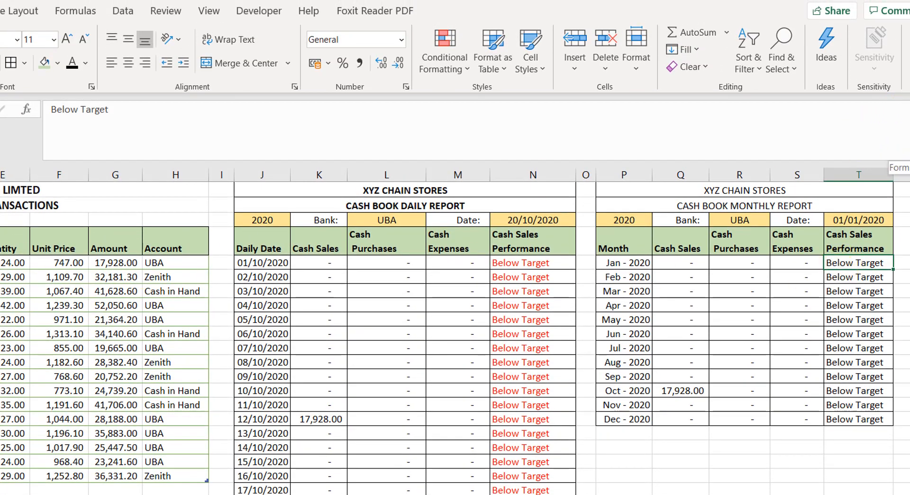
click(904, 156)
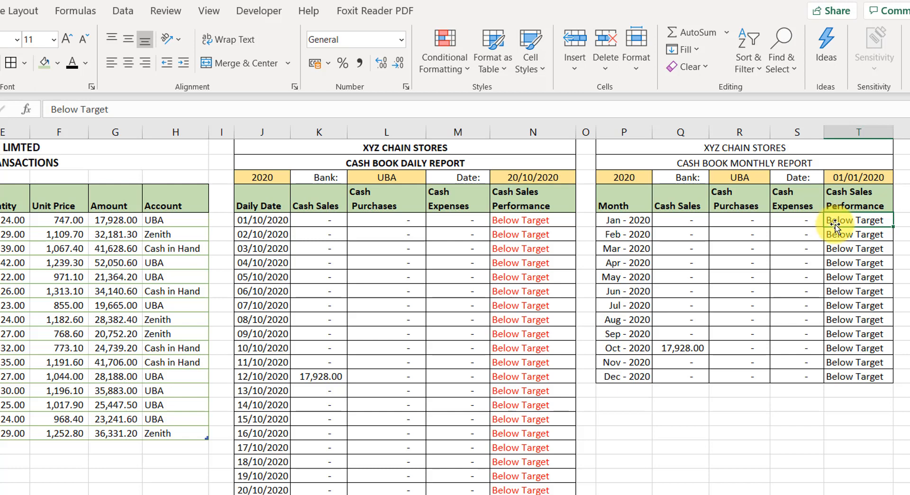
text(=if)
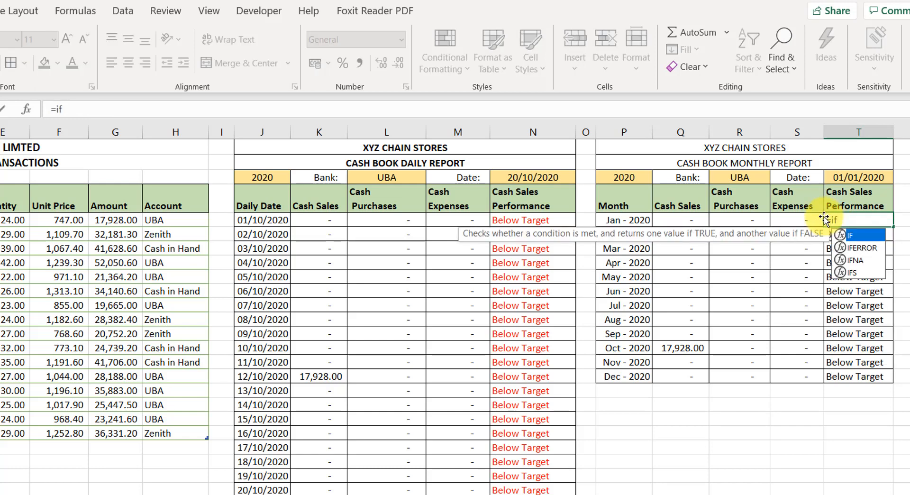
key(Tab)
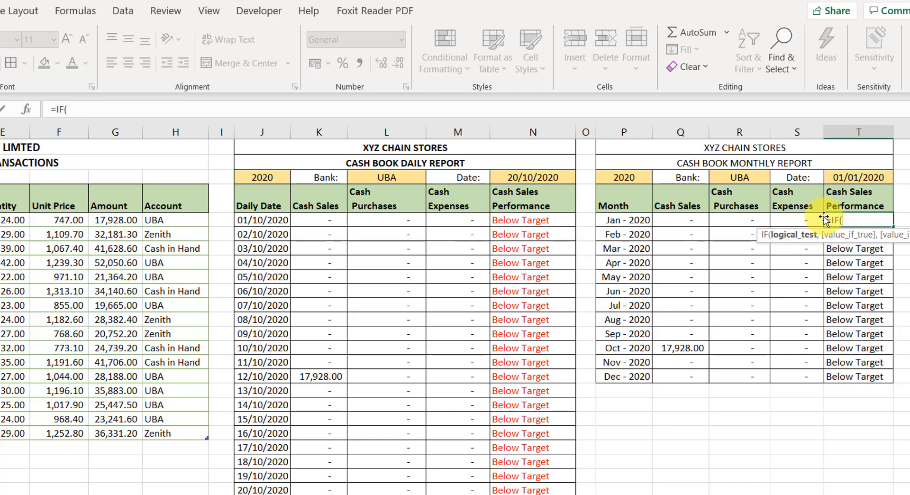
click(683, 221)
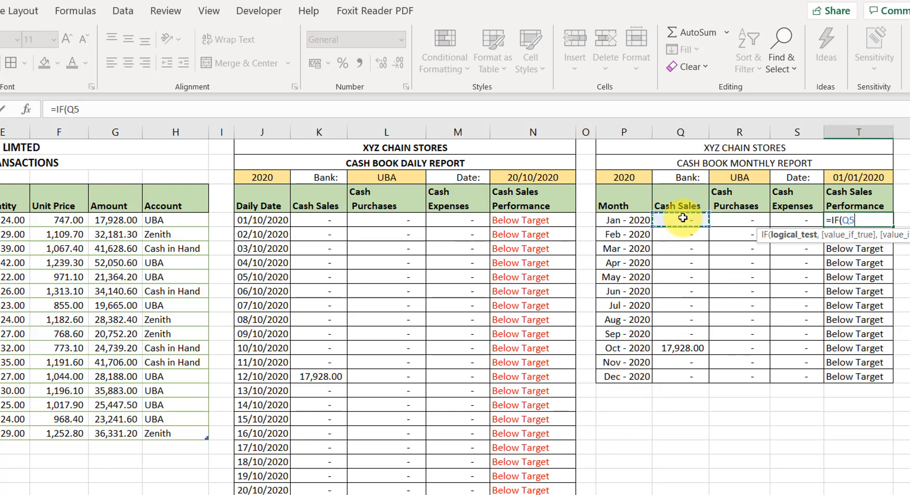
text(>)
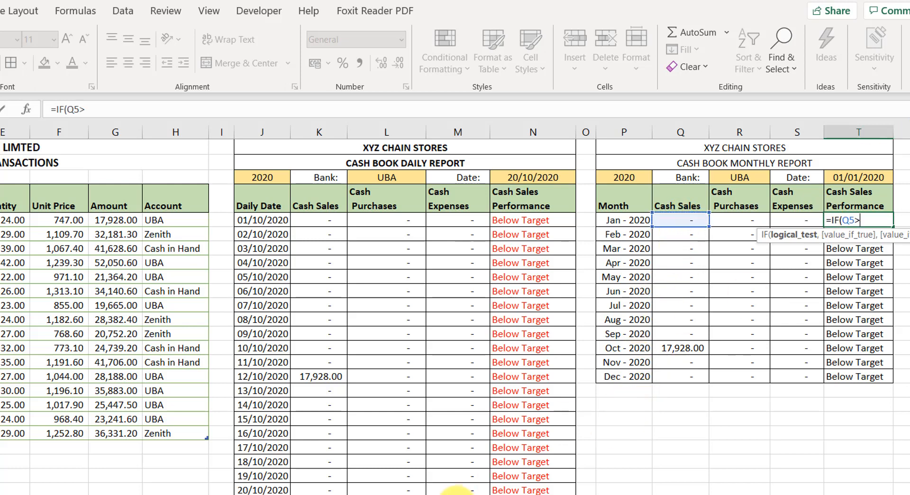
text(500)
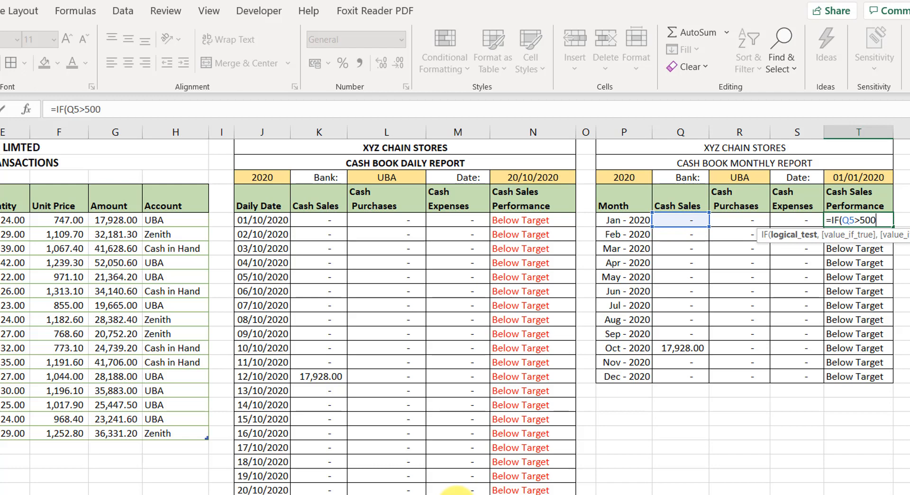
text(000,"Ab)
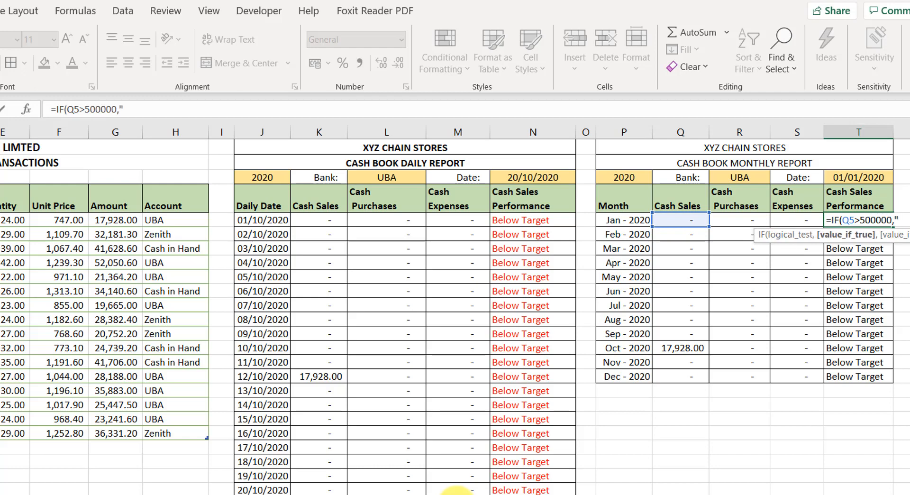
text(ove Targe)
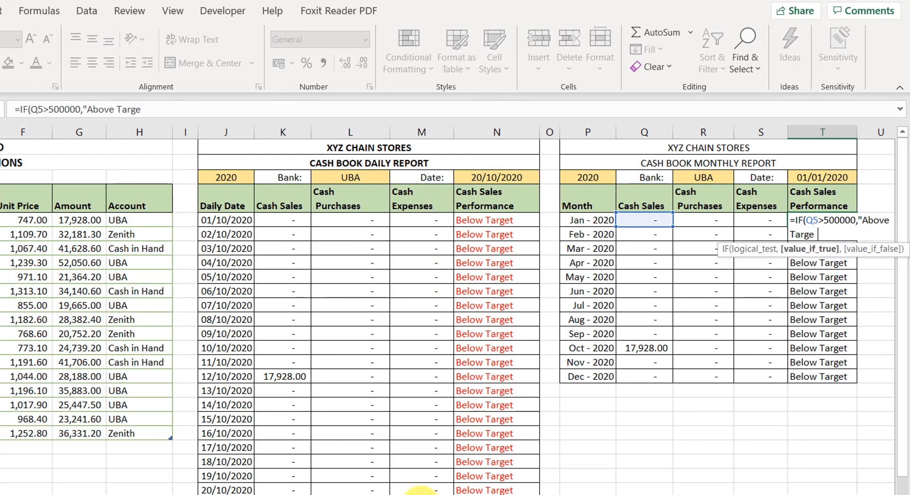
text(t")
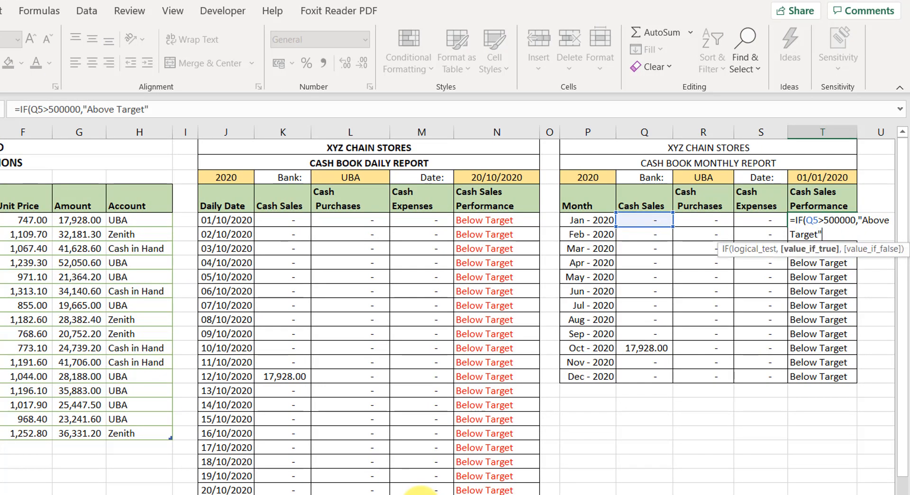
Complete January's performance formula with "Below Target" as the value if false.
text(,"Below)
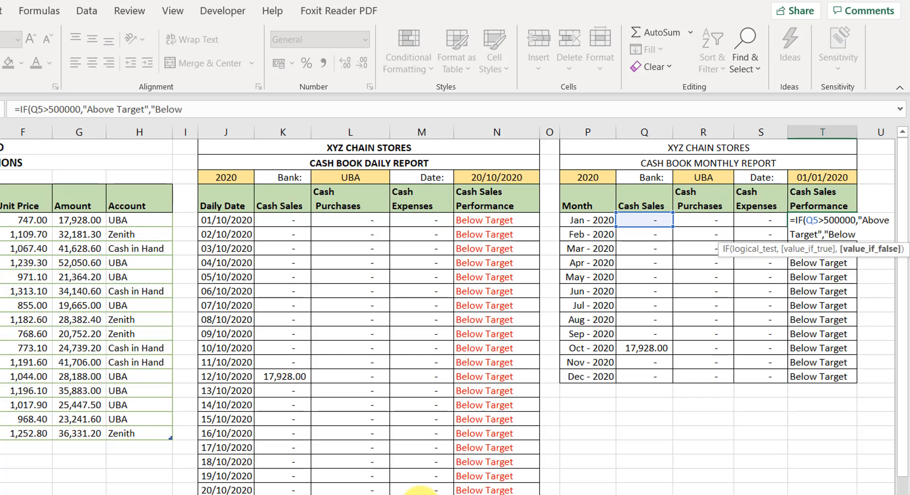
text( target)
key(BackSpace)
key(BackSpace)
key(BackSpace)
key(BackSpace)
key(BackSpace)
text(Target)
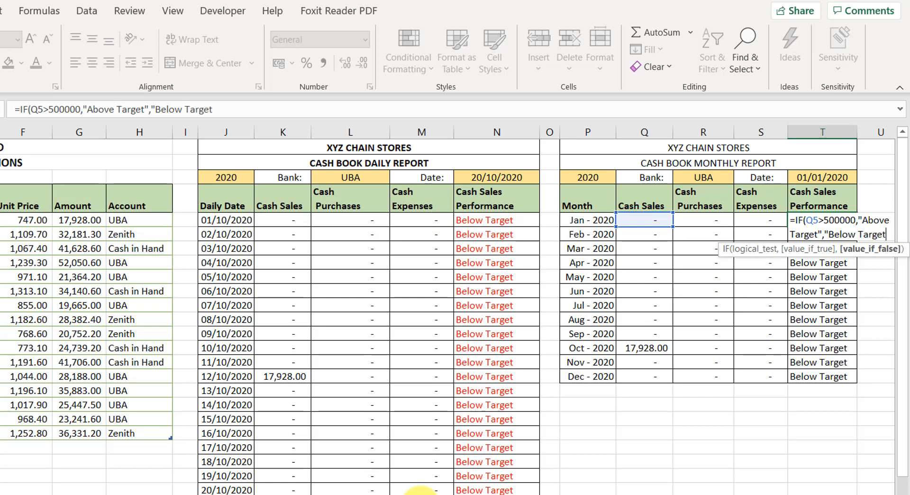
text("))
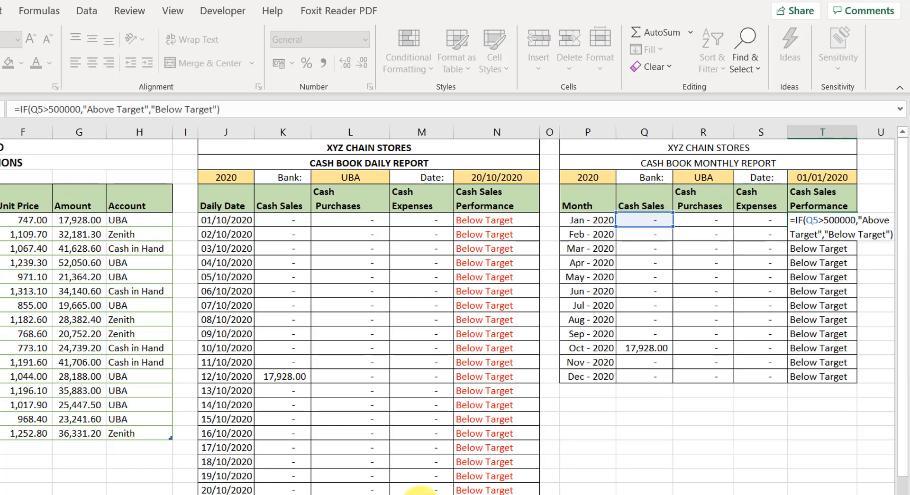
key(Return)
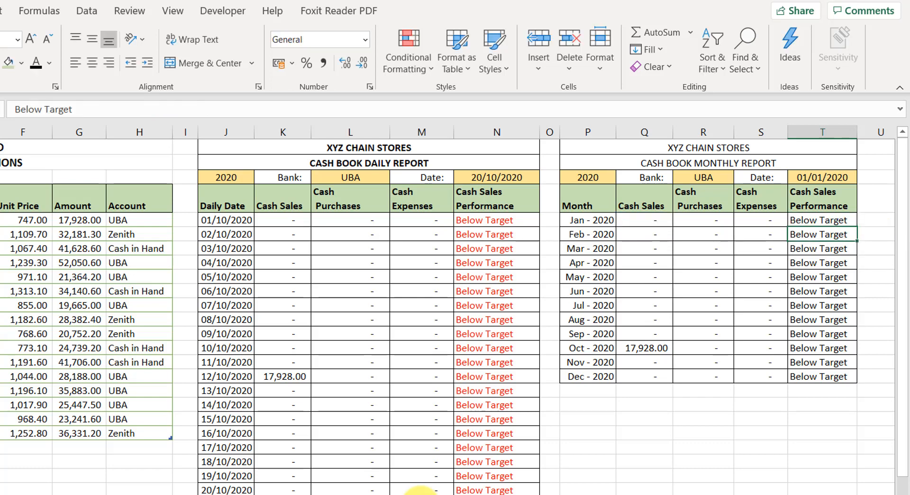
Fill January's performance formula down through December in the monthly report.
click(801, 220)
drag(859, 225, 848, 368)
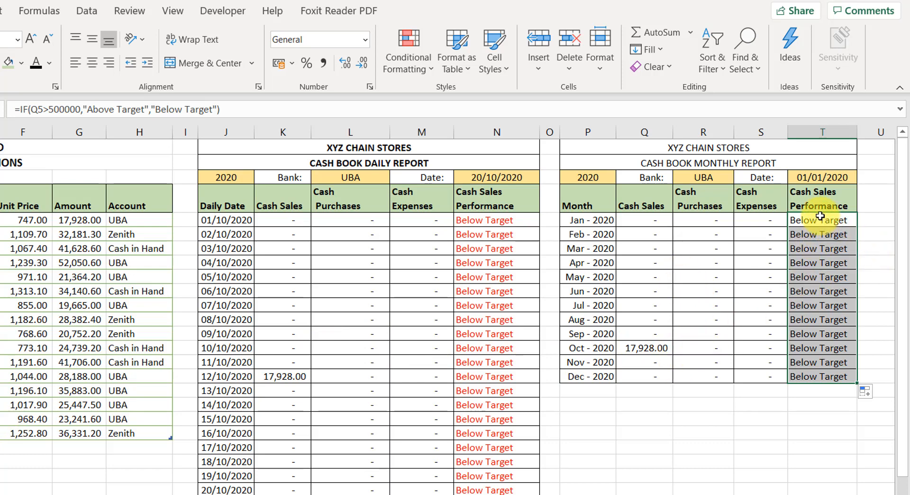
drag(817, 219, 787, 374)
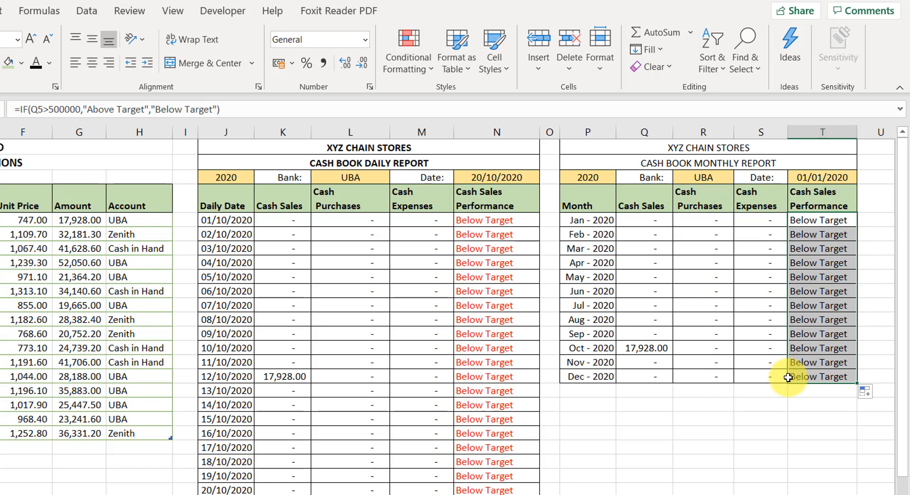
click(497, 276)
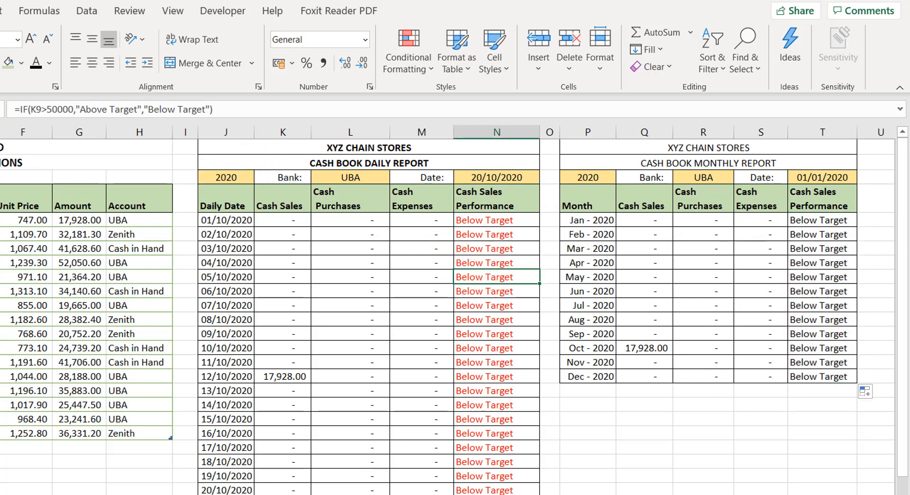
Create a conditional formatting rule on the monthly performance column for cells with specific text containing "Above Target".
drag(803, 218, 837, 376)
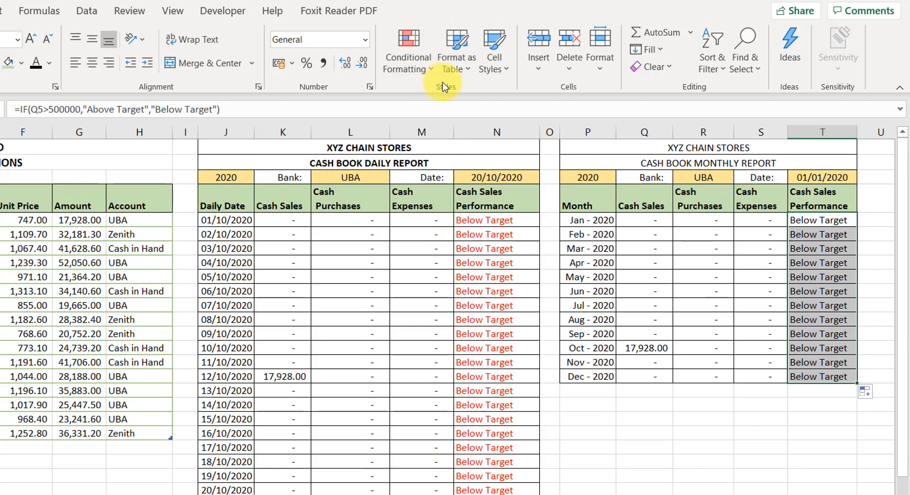
click(432, 70)
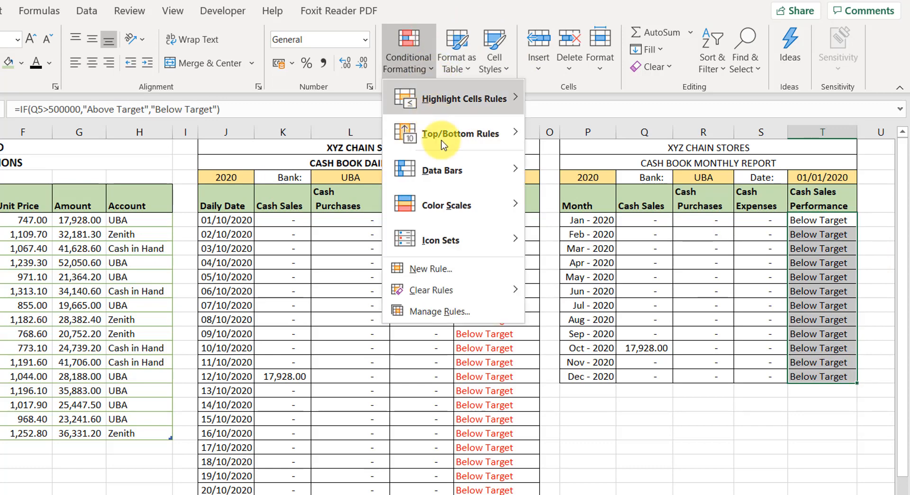
click(422, 269)
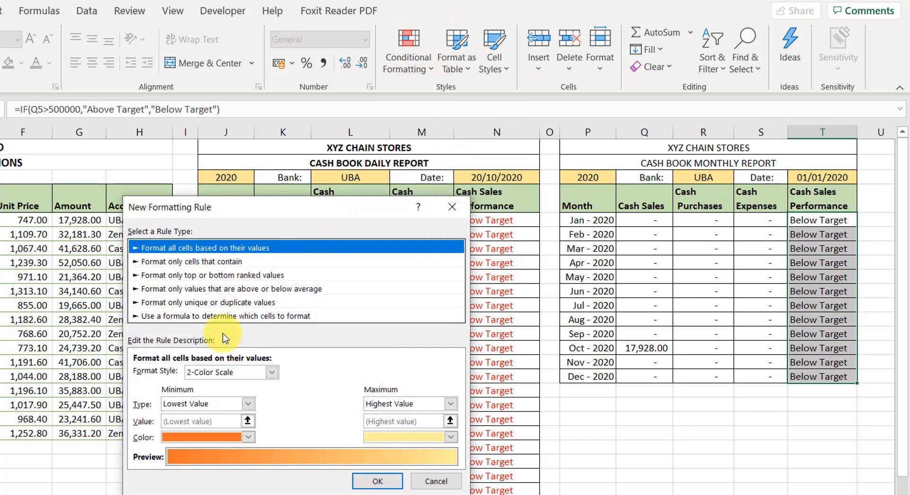
click(235, 262)
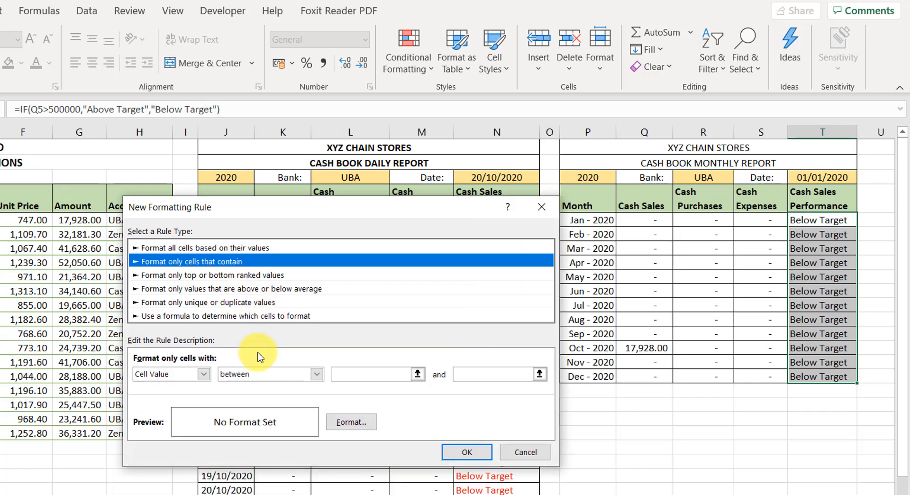
click(203, 374)
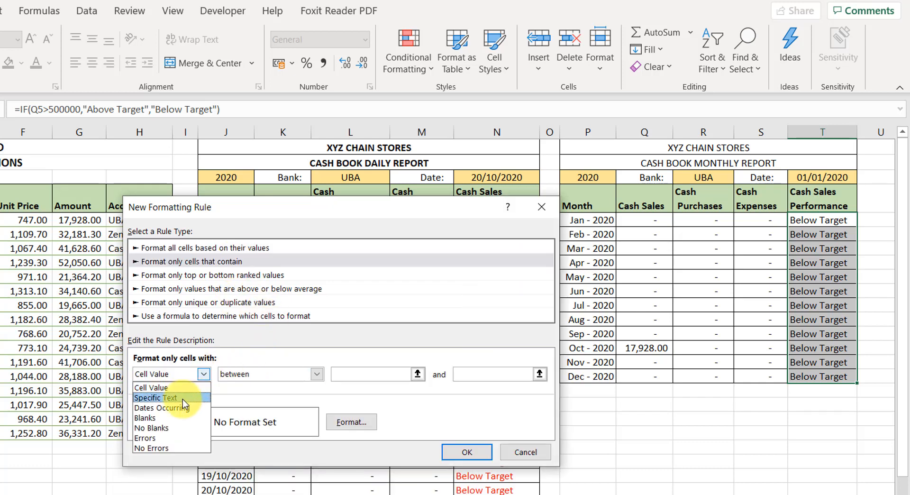
click(182, 398)
click(332, 369)
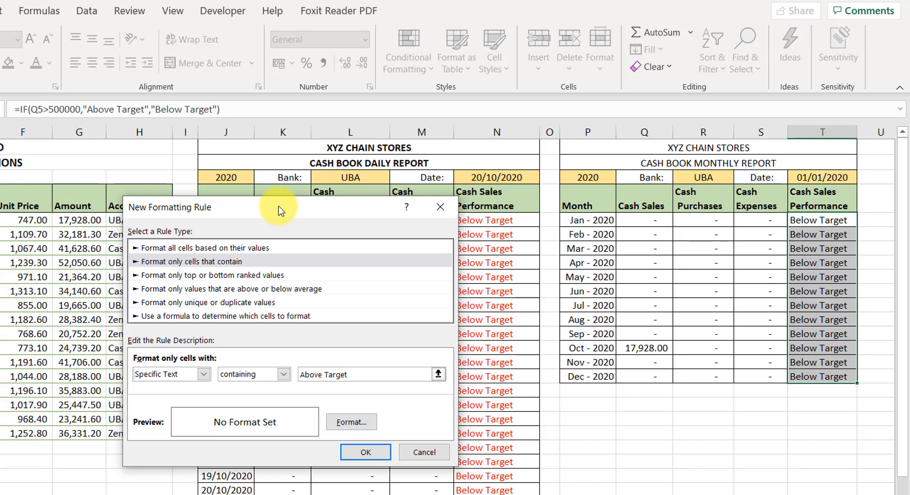
Set the "Above Target" rule's font color to green and apply the rule.
click(354, 421)
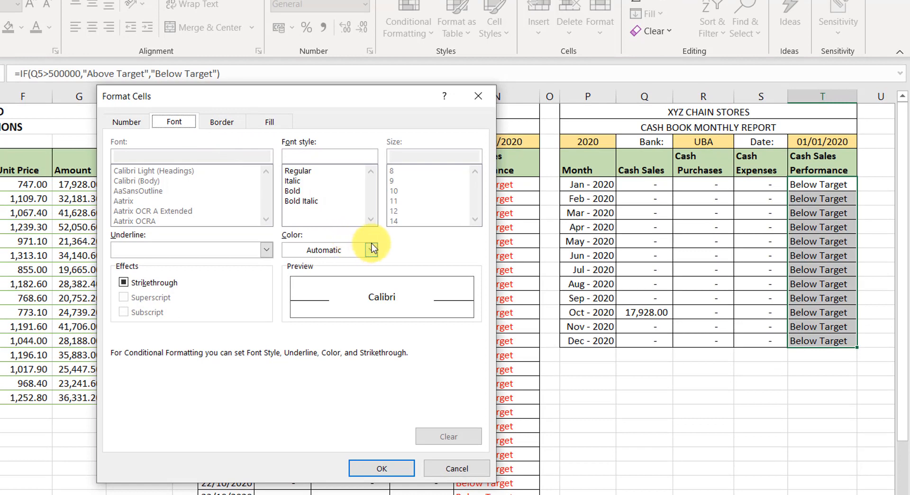
click(370, 248)
click(396, 305)
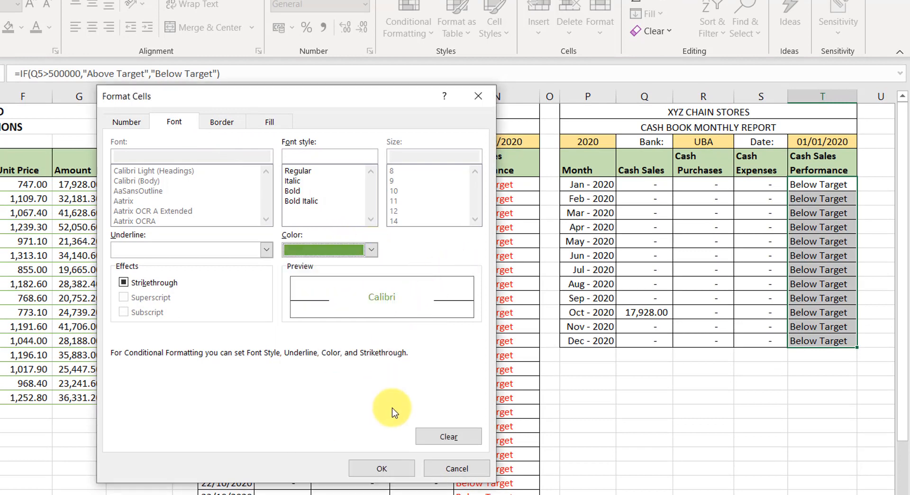
click(380, 467)
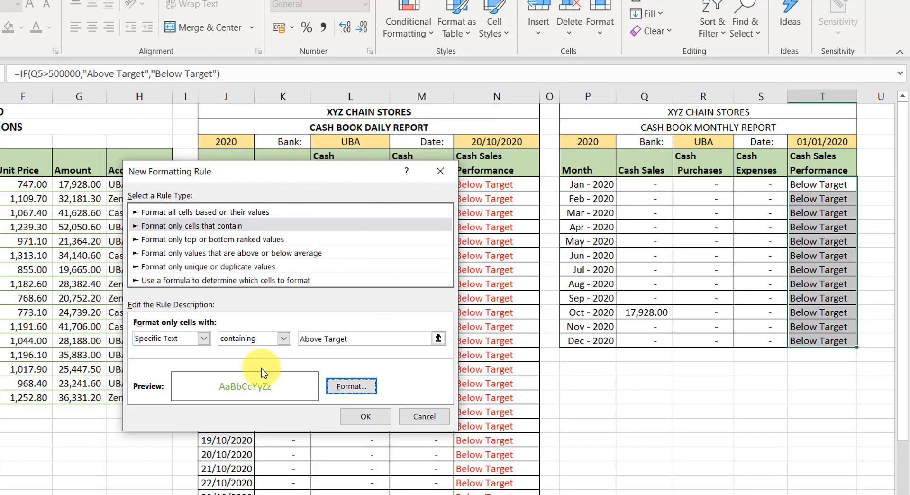
click(363, 417)
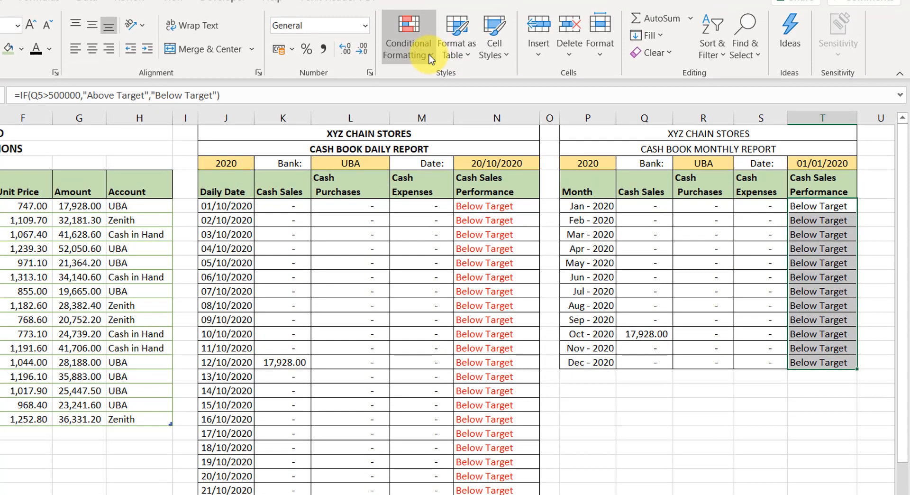
Create a second conditional formatting rule on the monthly performance column for cells with specific text containing "Below Target".
click(428, 34)
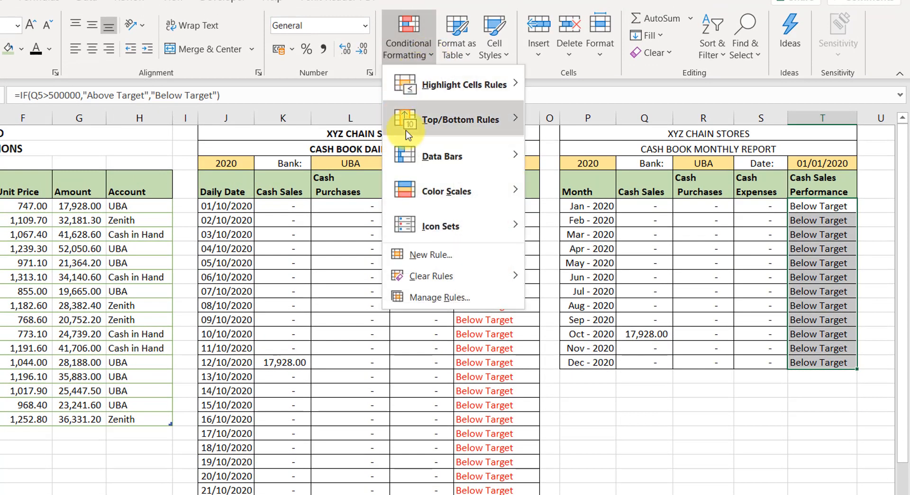
click(412, 256)
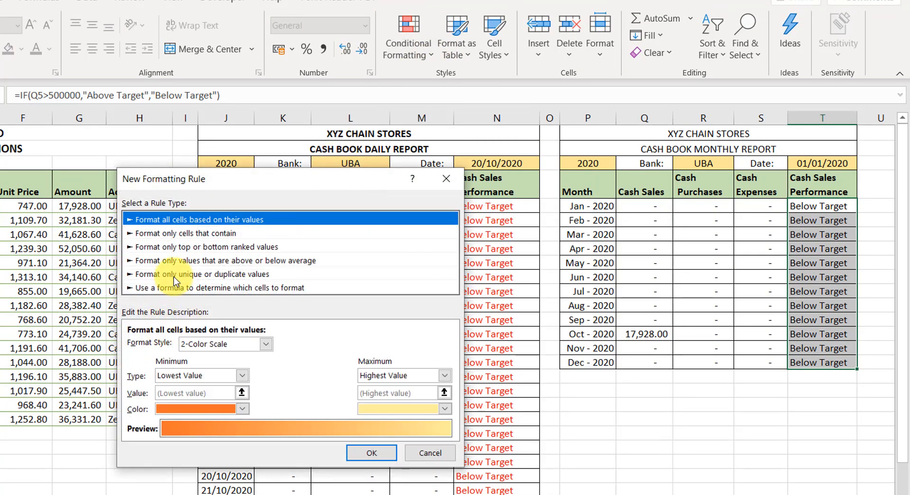
click(183, 234)
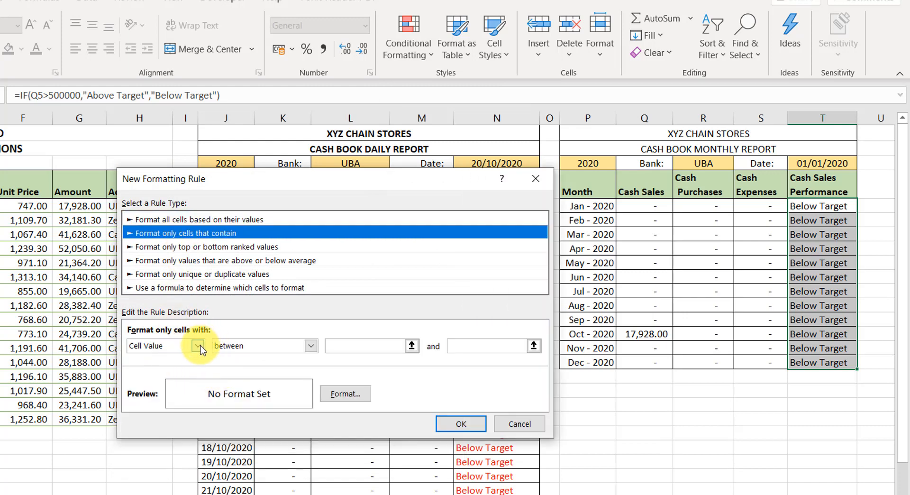
click(198, 346)
click(181, 370)
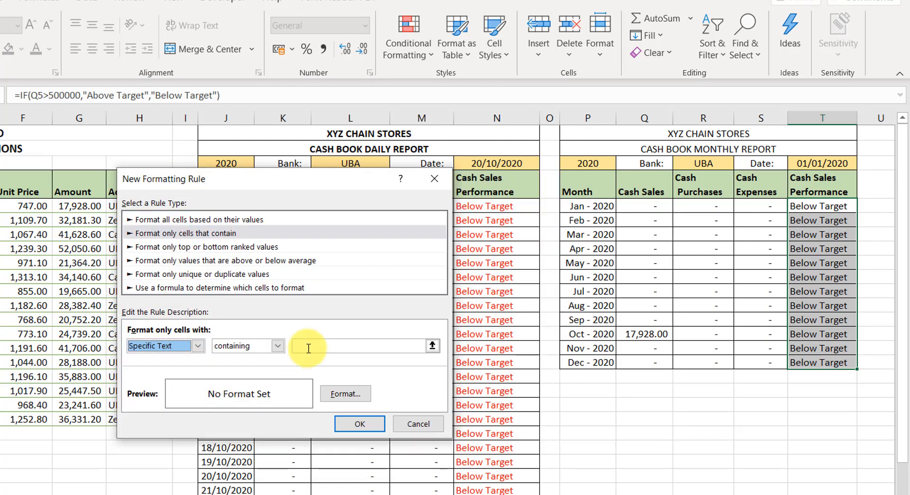
click(360, 345)
text(Bd)
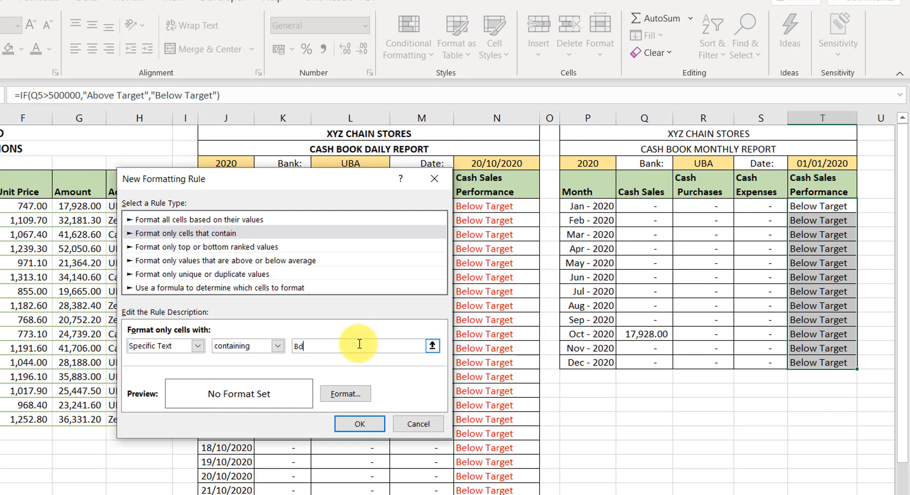
text(elow )
text(Targ)
text(te)
key(BackSpace)
Set the "Below Target" rule's font color to red and apply the rule.
click(346, 393)
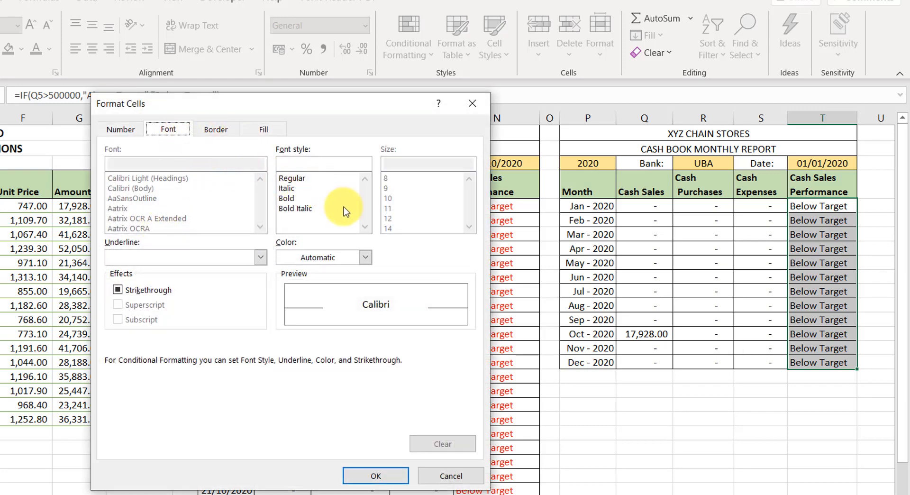
click(365, 258)
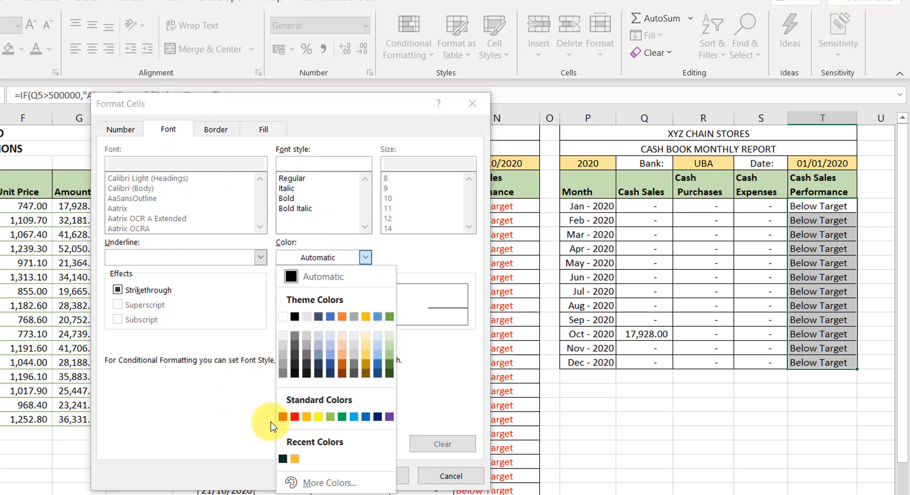
click(292, 413)
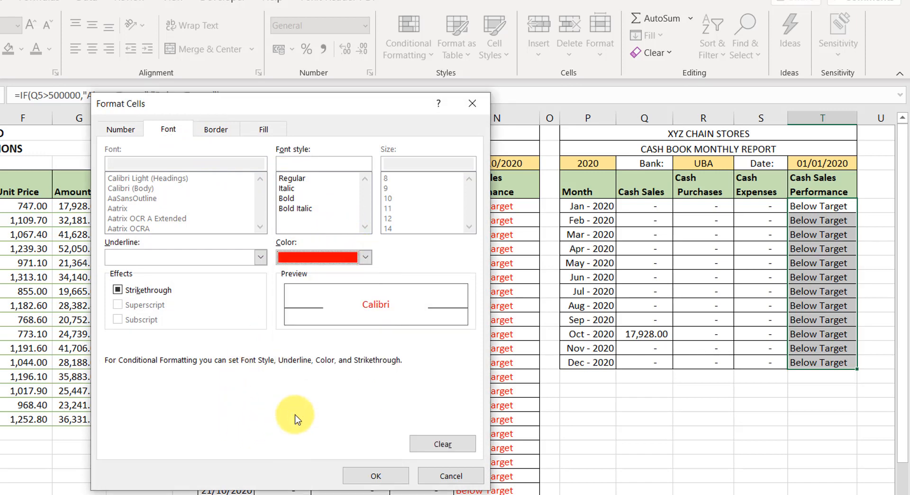
click(374, 476)
click(375, 422)
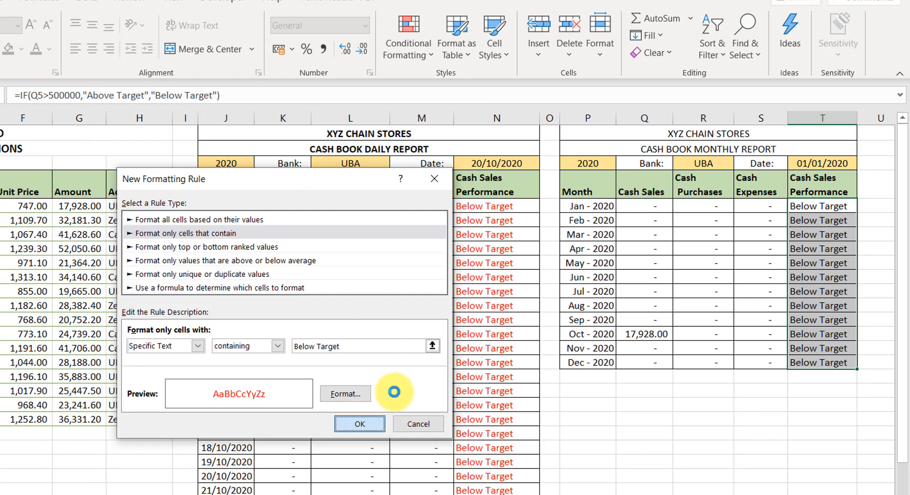
click(822, 264)
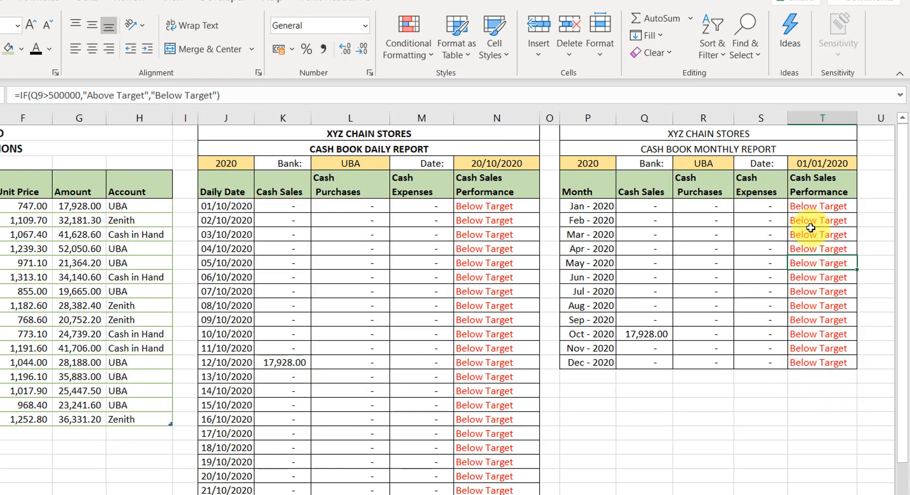
Set the monthly report's date to 01/01/2021 and view it alongside the daily transactions table.
click(847, 162)
double_click(846, 163)
key(BackSpace)
text(1)
key(Return)
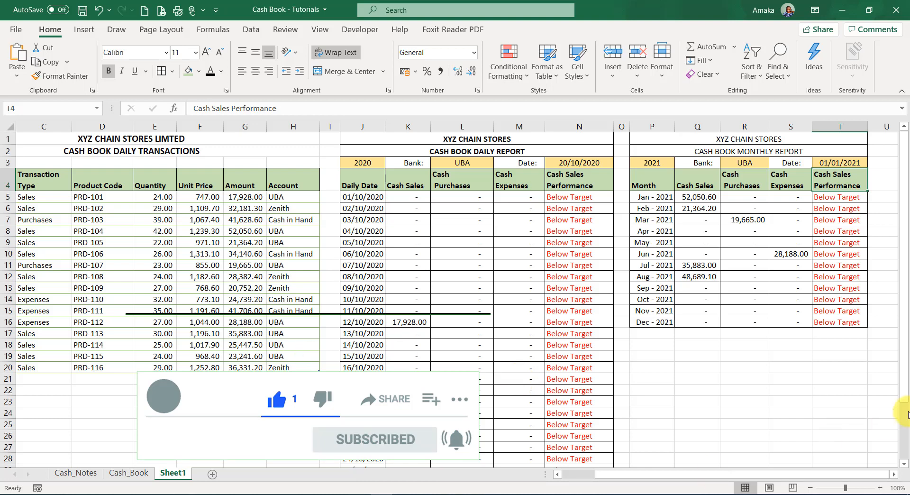
drag(681, 476, 579, 476)
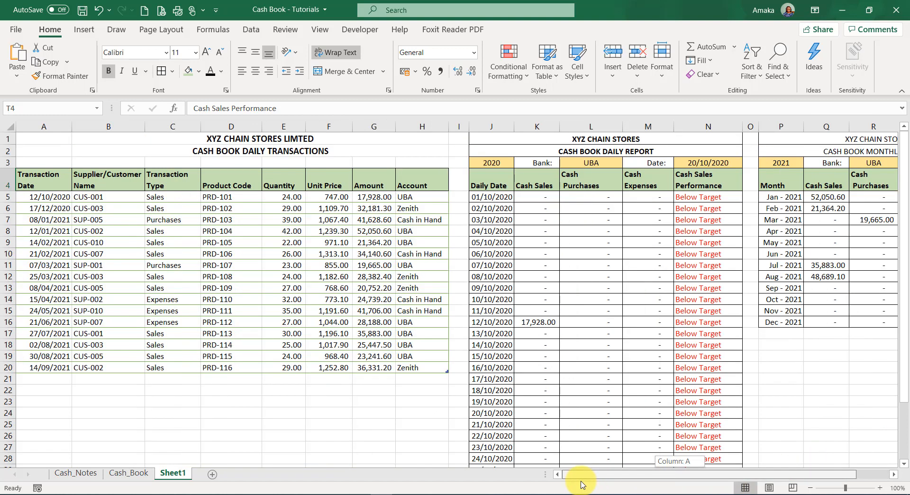